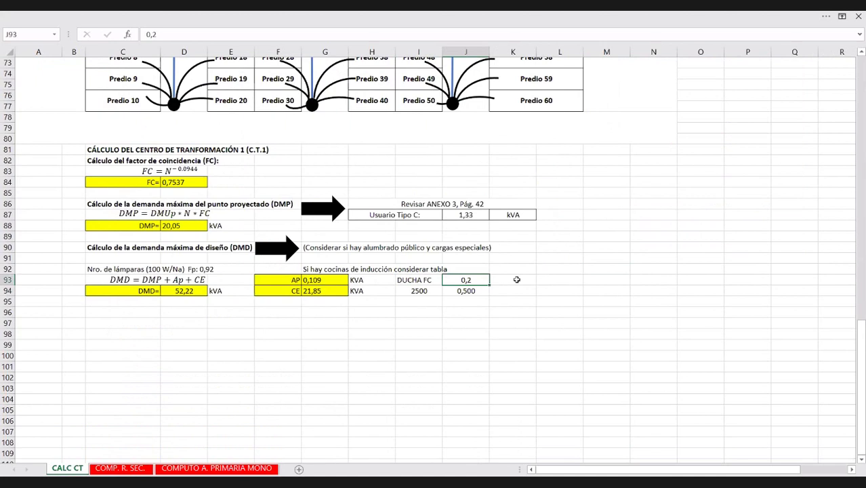
# Review the shower demand formula in J94 and the AP formula in G93 for the transformer calculation
pyautogui.doubleClick(468, 290)
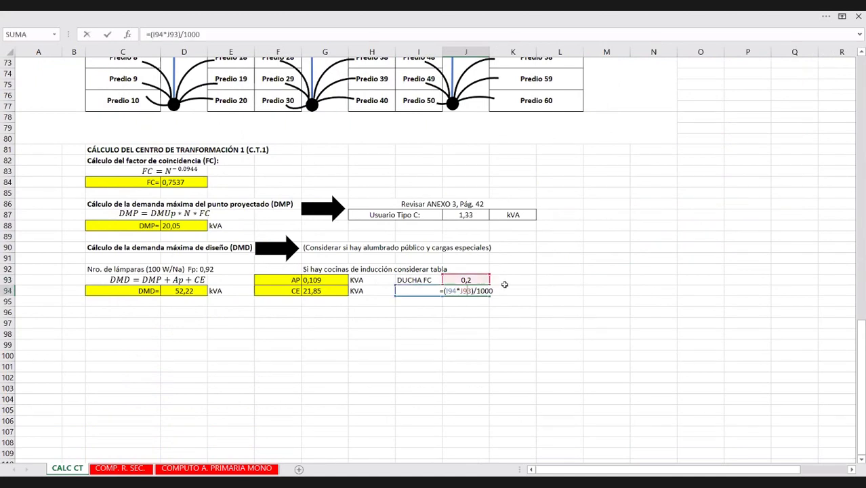
pyautogui.press('Escape')
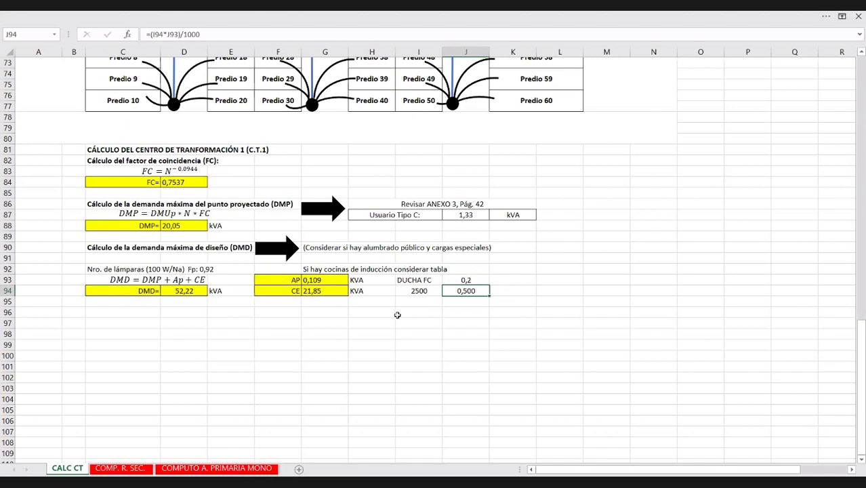
pyautogui.click(313, 282)
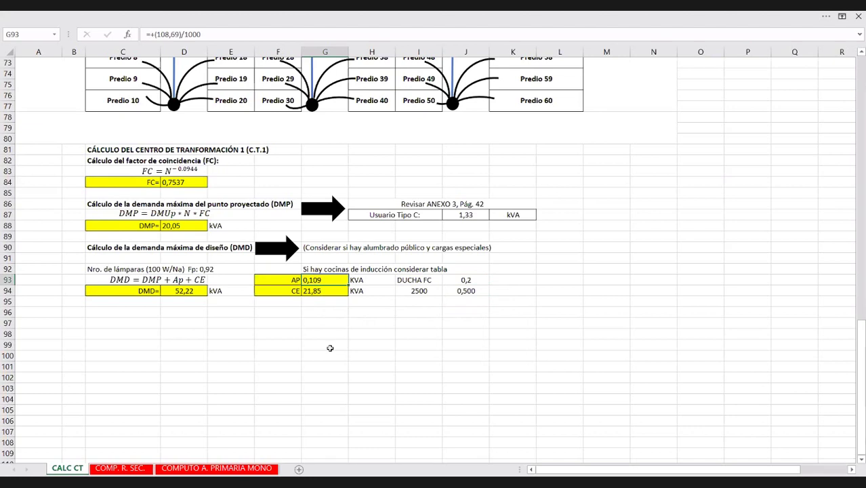
pyautogui.click(287, 291)
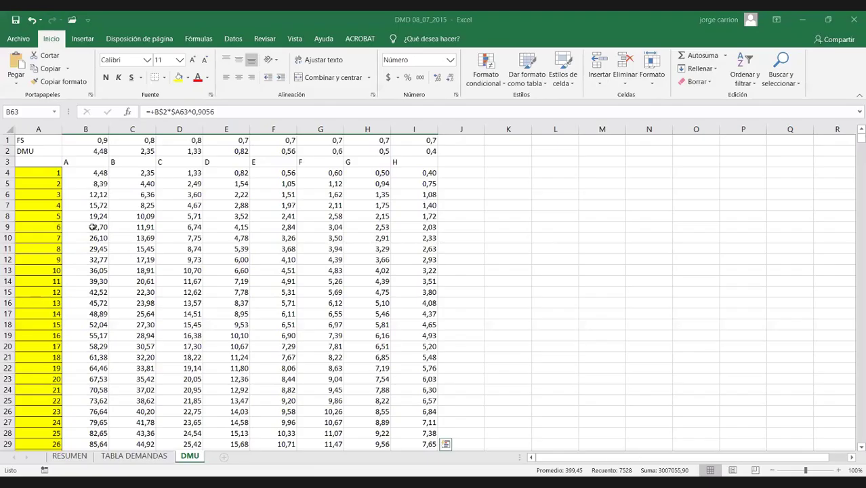
# Open the TABLA DEMANDAS sheet of the DMD 08_07_2015 workbook and hide columns E to P
pyautogui.hotkey('ctrl', 'pageup')
pyautogui.scroll(-1, 94, 223)
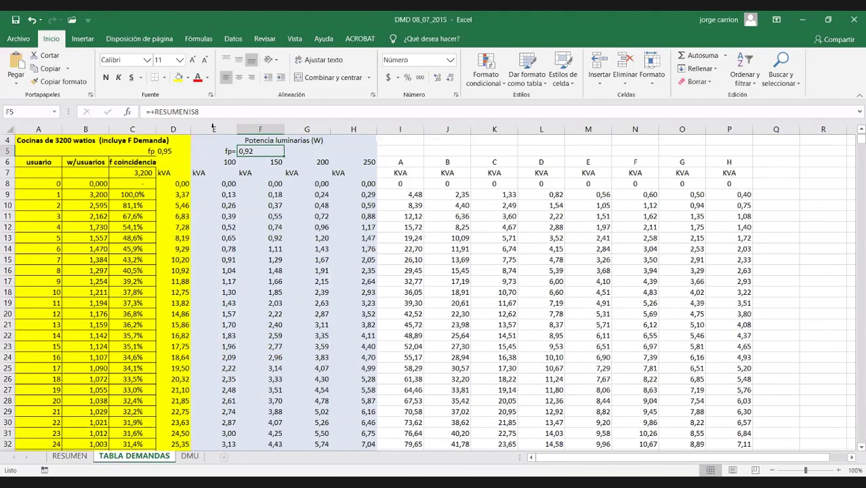
pyautogui.click(251, 127)
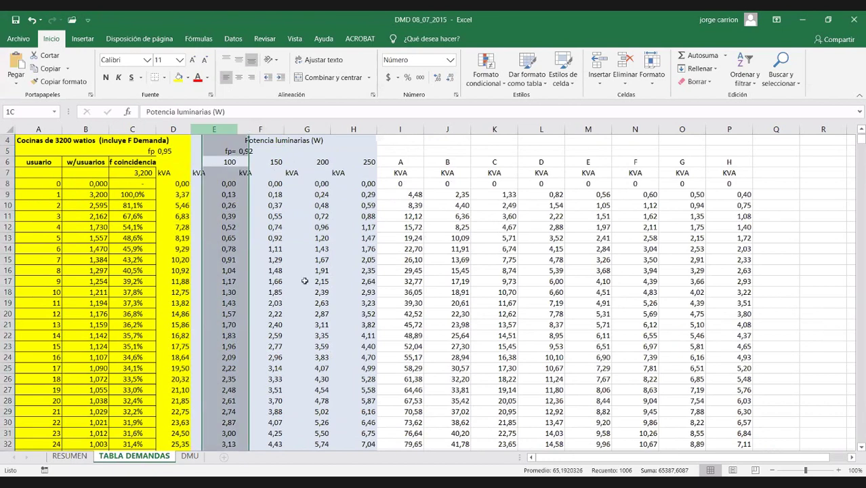
pyautogui.keyDown('shift'); pyautogui.click(738, 128); pyautogui.keyUp('shift')
pyautogui.rightClick(739, 128)
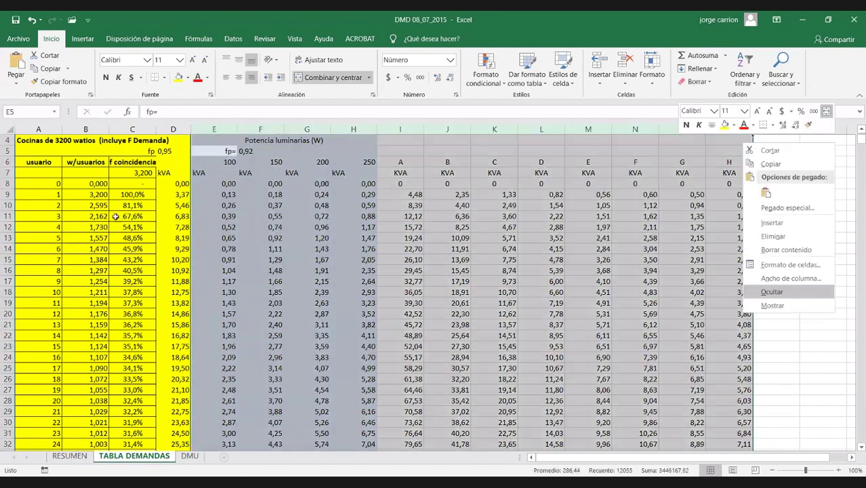
pyautogui.click(766, 270)
pyautogui.scroll(-1, 54, 203)
pyautogui.scroll(2, 53, 204)
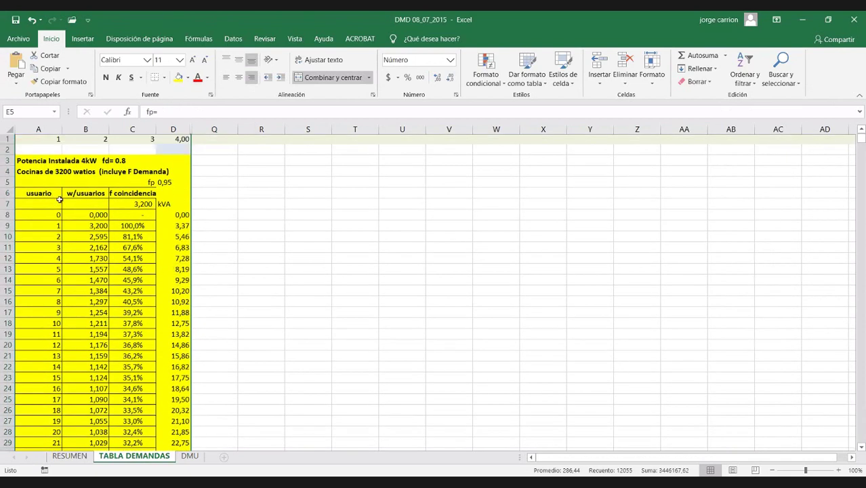
pyautogui.scroll(1, 78, 180)
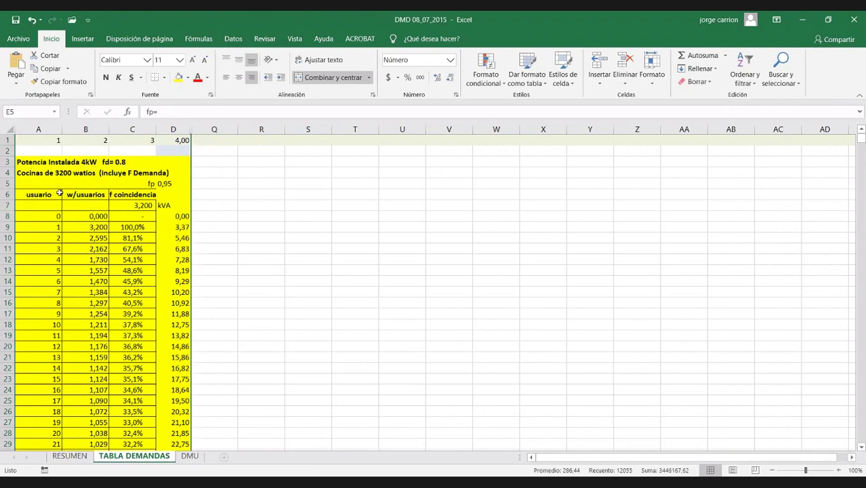
# Examine the induction cooker table's power factor cell and its row for one user, including the kVA and coincidence factor formulas
pyautogui.click(119, 162)
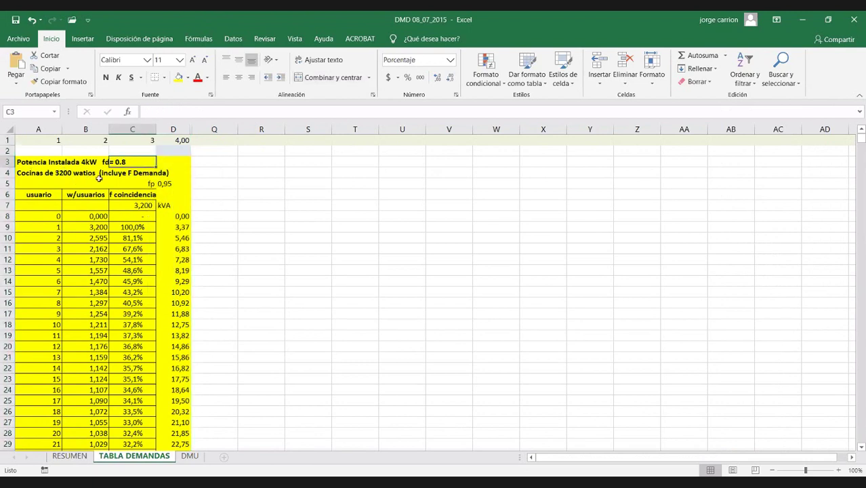
pyautogui.click(166, 176)
pyautogui.click(167, 183)
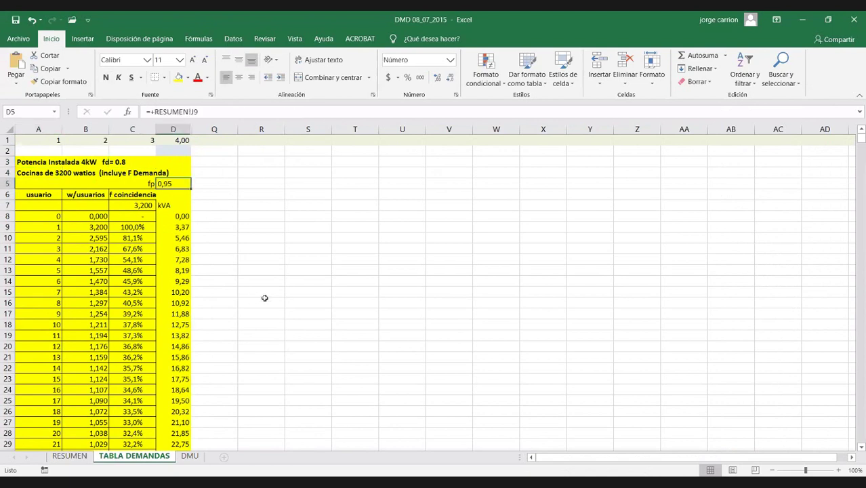
pyautogui.click(91, 227)
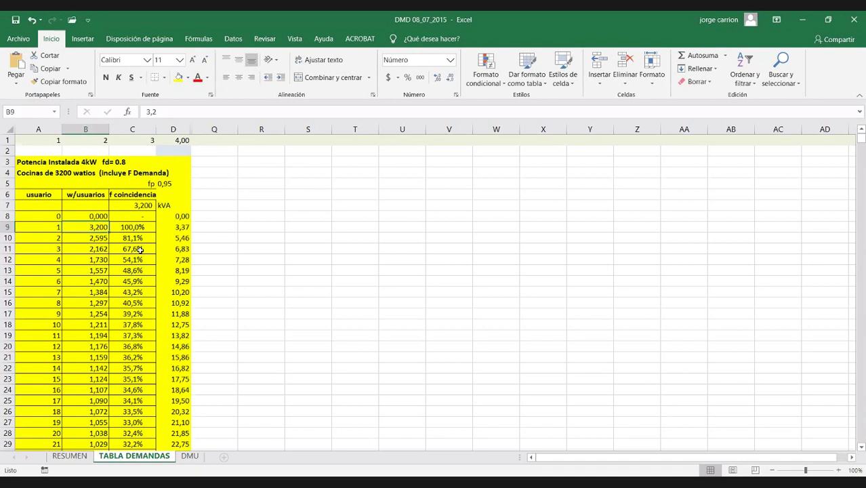
pyautogui.click(176, 230)
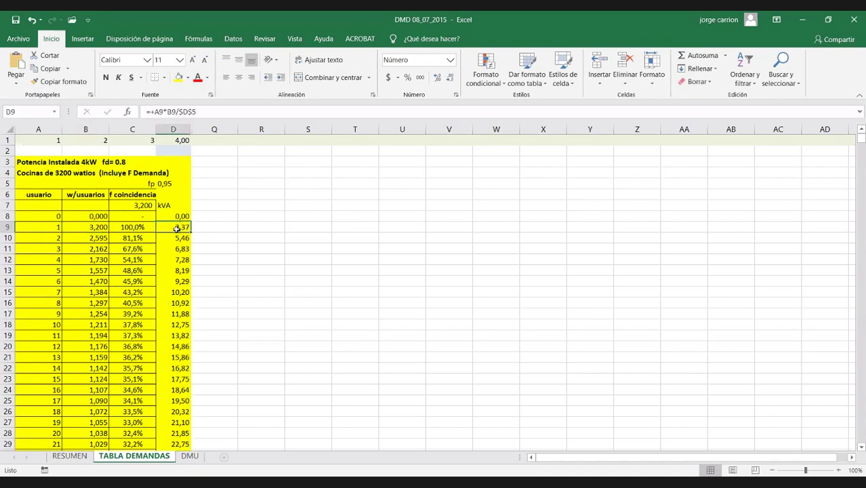
pyautogui.click(121, 228)
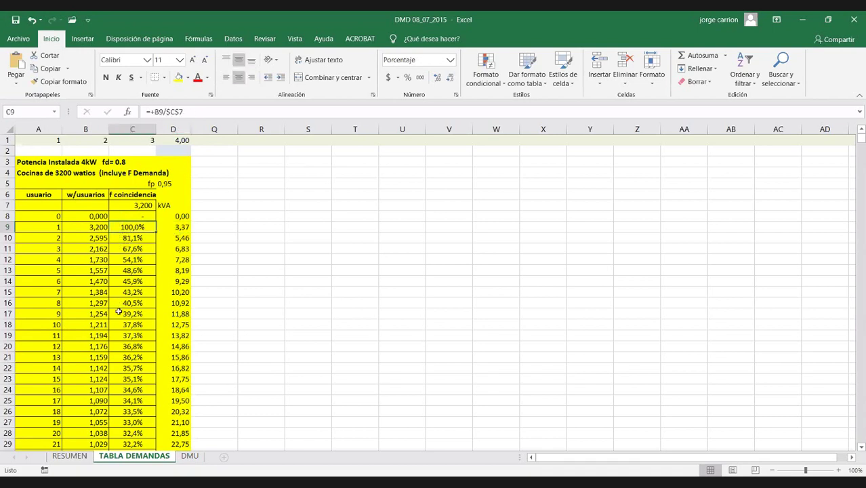
# Highlight the 20-user row of the induction cooker table, A28:D28, with red text and a green fill
pyautogui.scroll(-1, 128, 192)
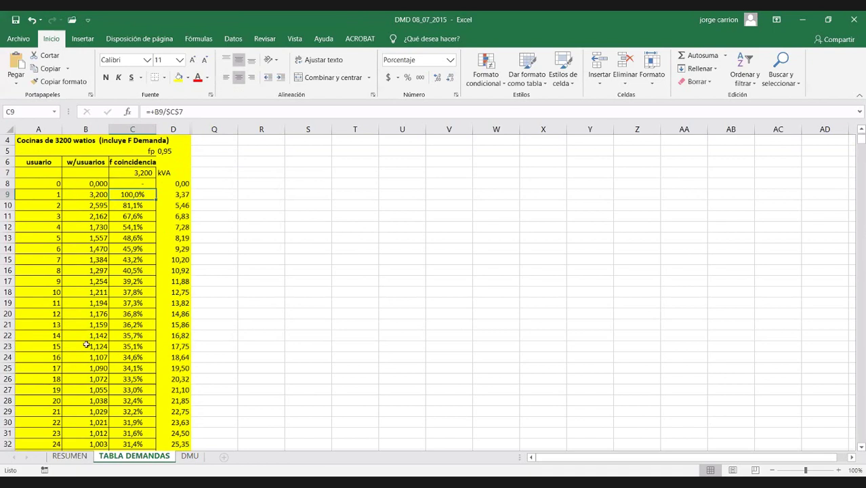
pyautogui.click(56, 401)
pyautogui.moveTo(55, 402); pyautogui.dragTo(173, 401)
pyautogui.click(199, 78)
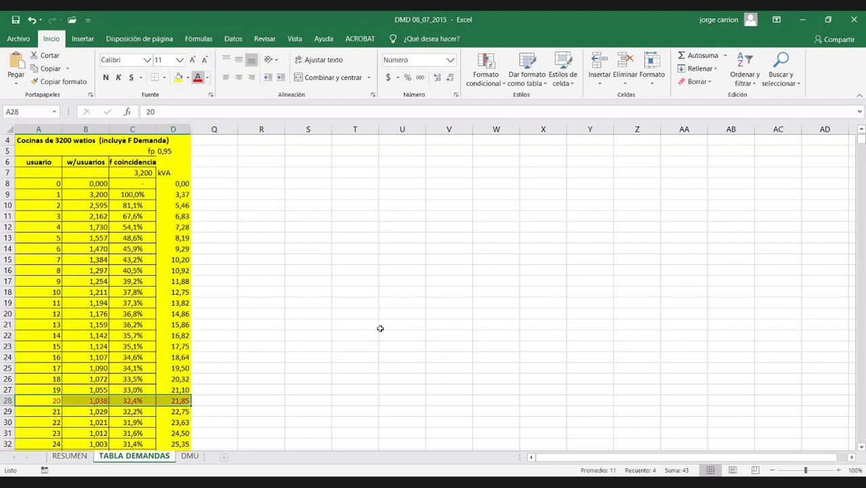
pyautogui.click(188, 79)
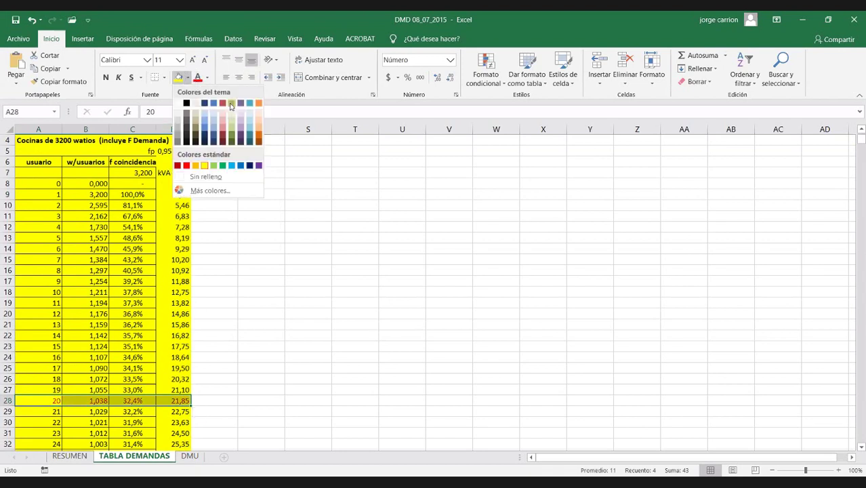
pyautogui.click(230, 107)
pyautogui.click(308, 270)
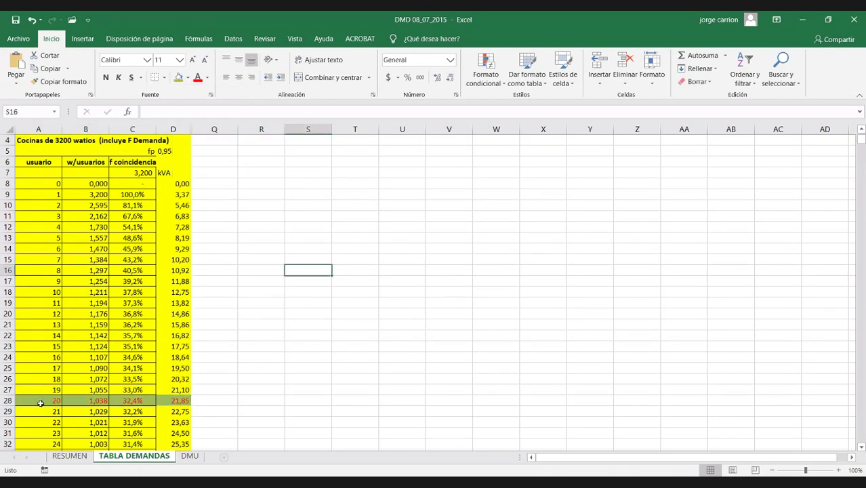
pyautogui.click(181, 402)
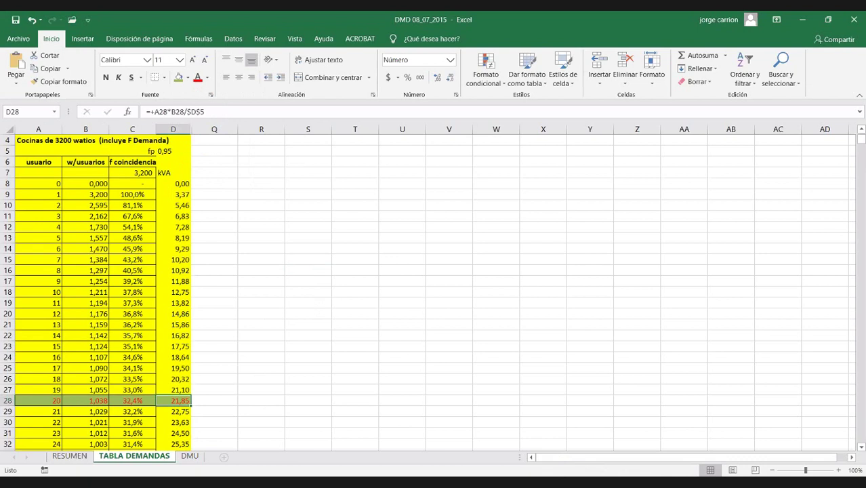
# Return to the CALC CT sheet and review the AP, CE, shower and DMD cells
pyautogui.hotkey('alt', 's')
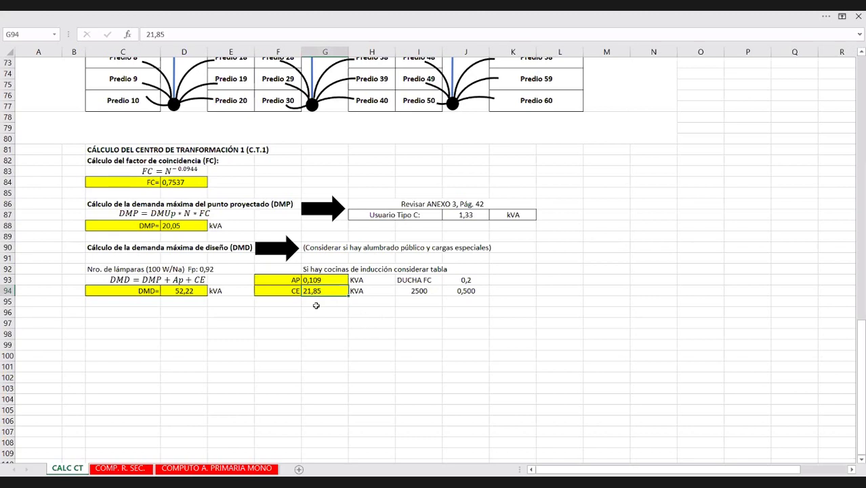
pyautogui.click(316, 280)
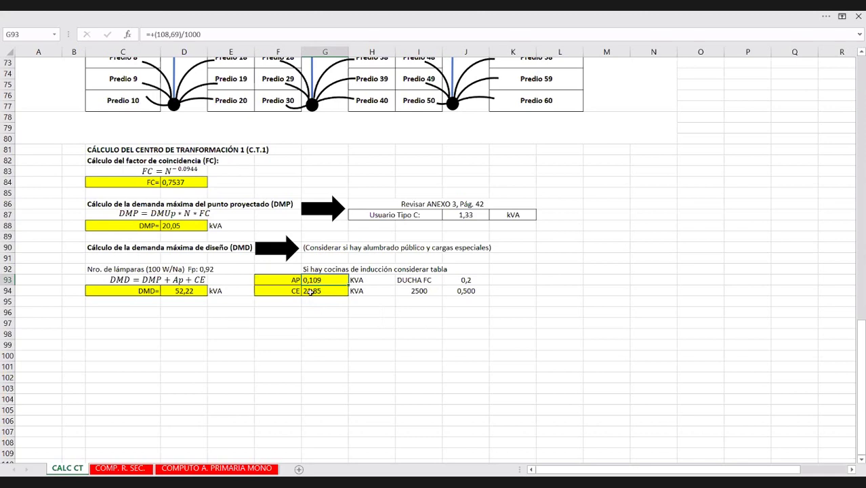
pyautogui.click(310, 292)
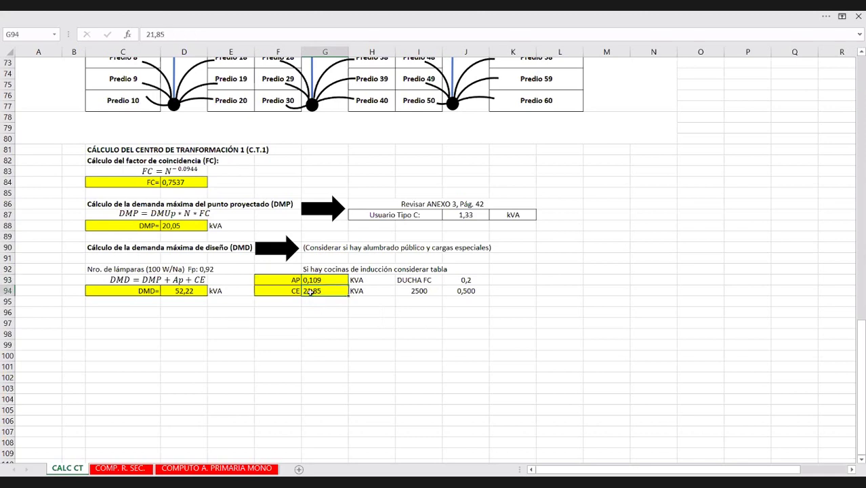
pyautogui.click(472, 290)
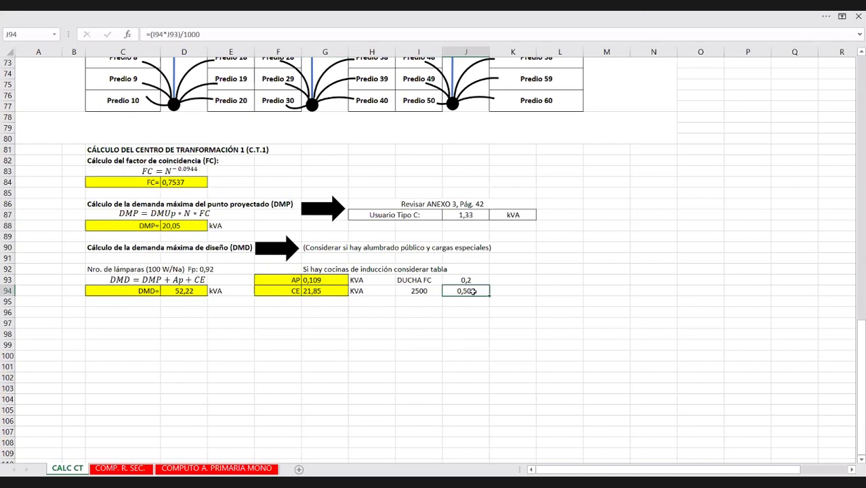
pyautogui.press('F2')
pyautogui.press('Escape')
pyautogui.click(183, 290)
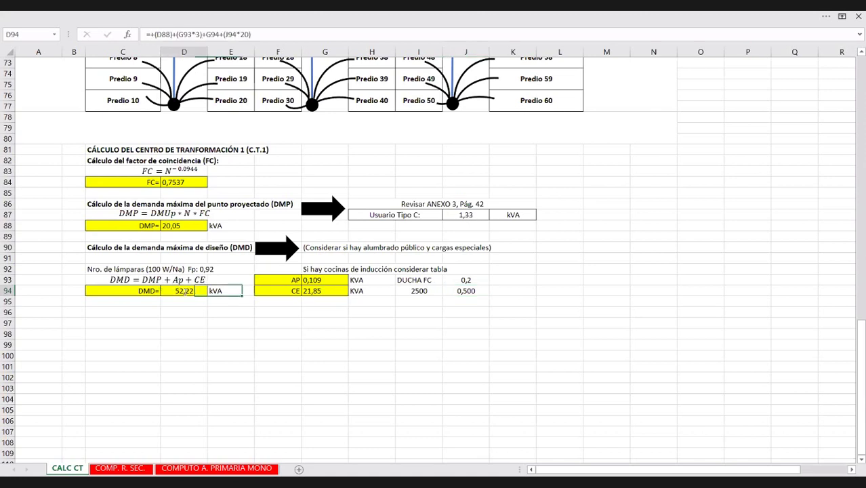
pyautogui.doubleClick(183, 291)
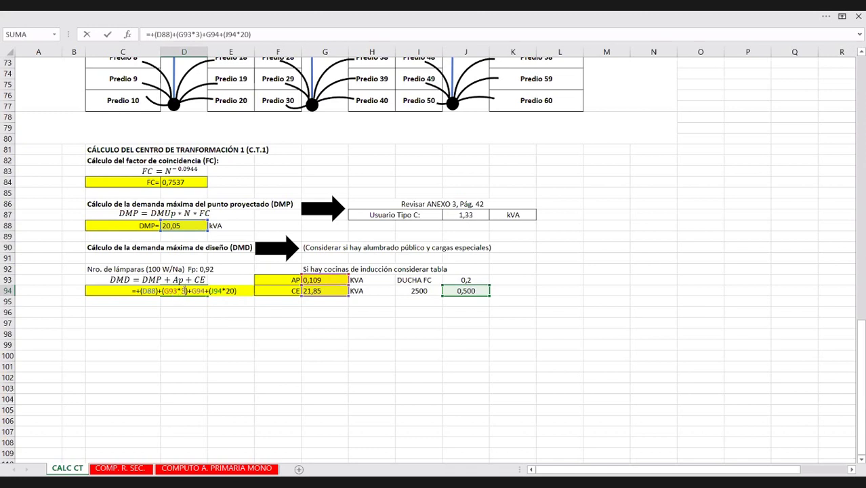
pyautogui.press('BackSpace')
pyautogui.write('1')
pyautogui.press('Return')
# Change the multiplier of G93 (AP) in the DMD formula in D94 to 1
pyautogui.click(183, 290)
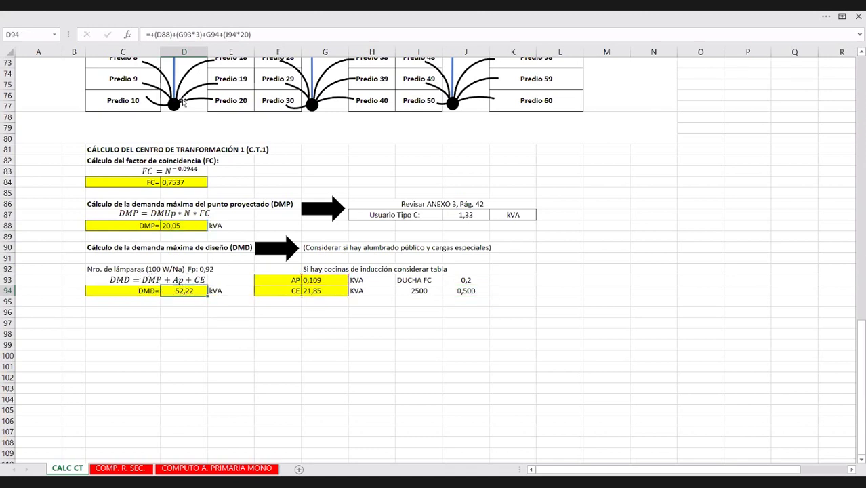
pyautogui.click(199, 34)
pyautogui.press('BackSpace')
pyautogui.write('1')
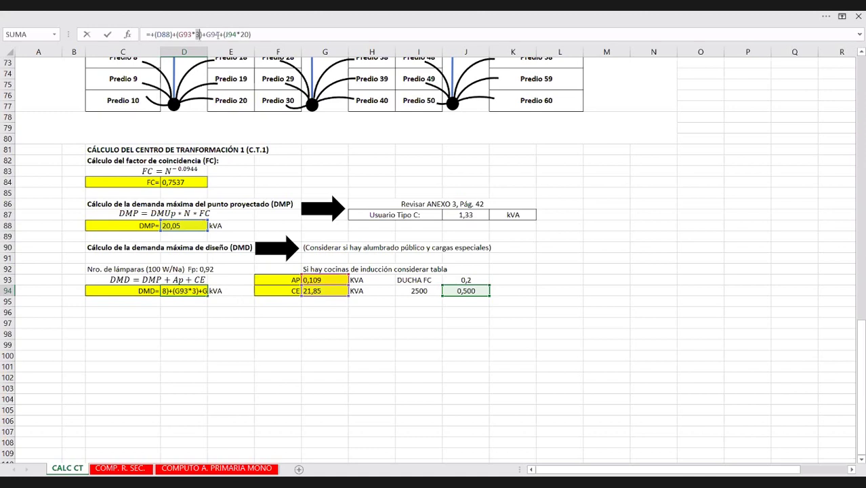
pyautogui.press('Return')
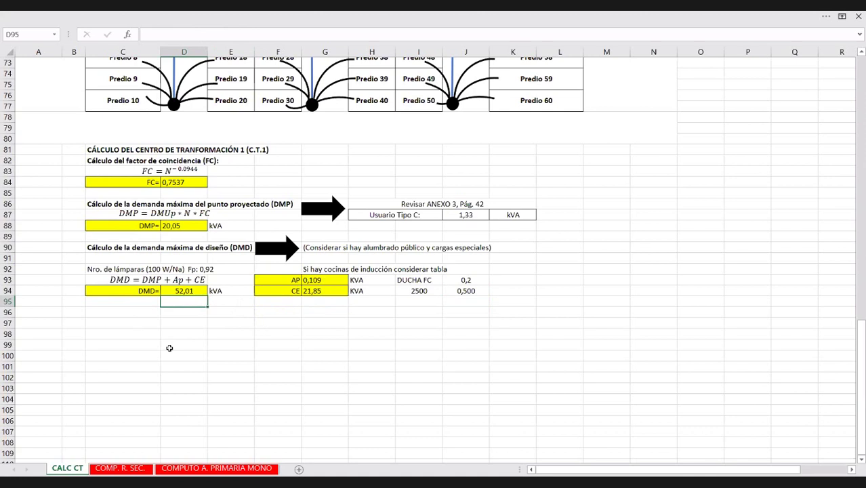
# Enter the label "MDT=" in C97 and the expression text "DMD*FS" in D97
pyautogui.click(98, 331)
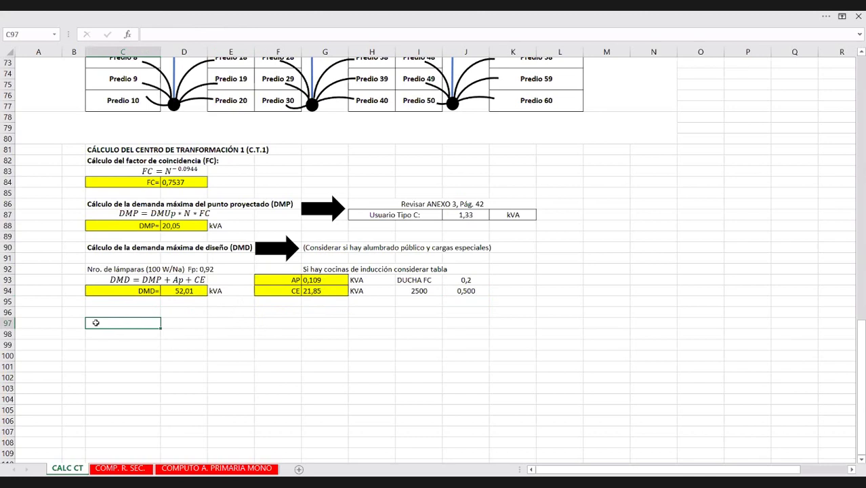
pyautogui.write('MDT=')
pyautogui.press('Return')
pyautogui.click(124, 323)
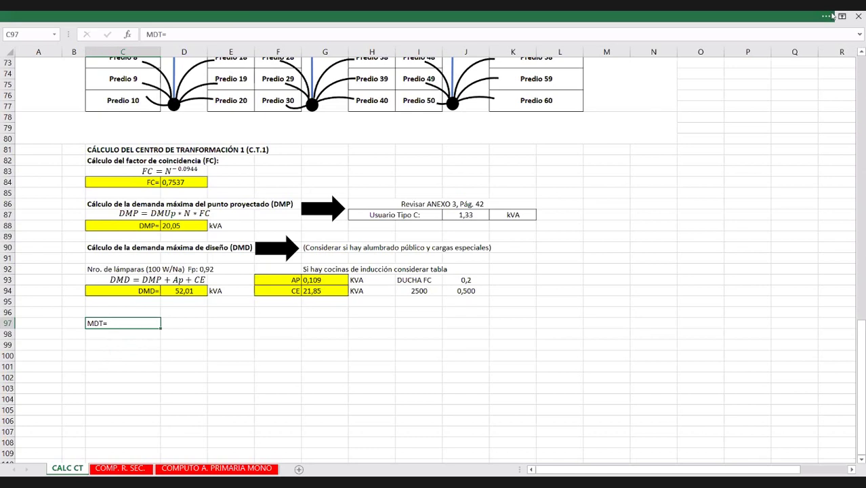
pyautogui.click(173, 324)
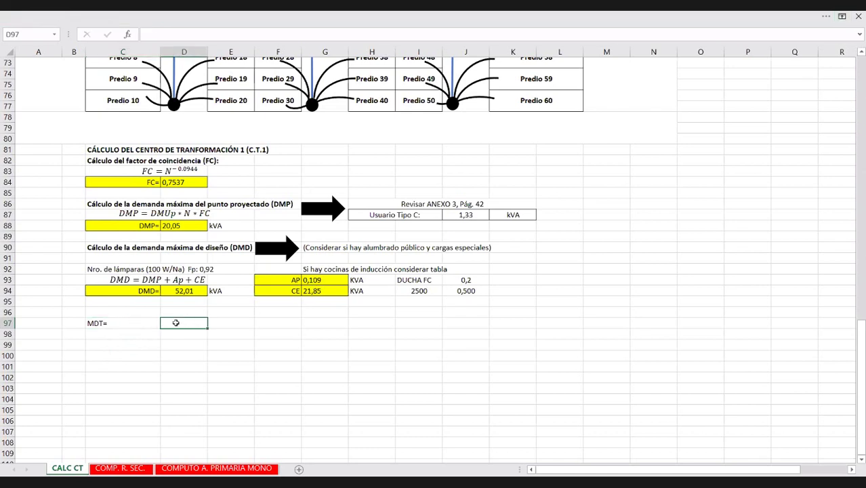
pyautogui.write('DMD*FS')
pyautogui.press('Return')
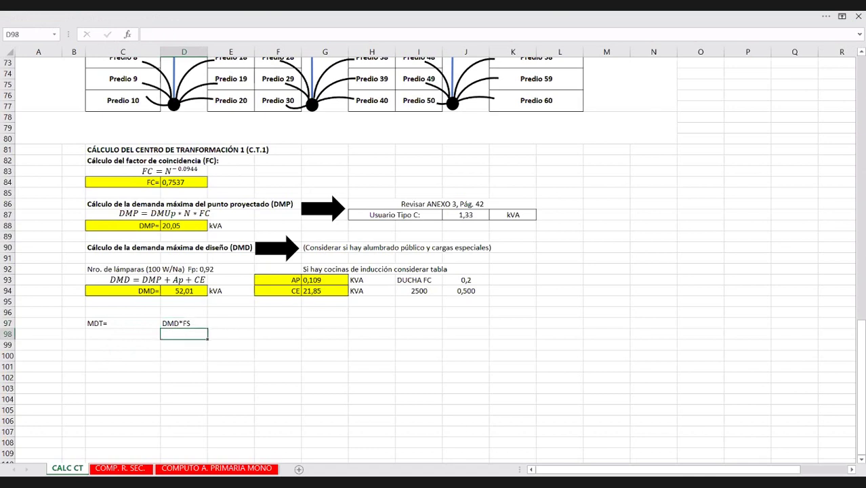
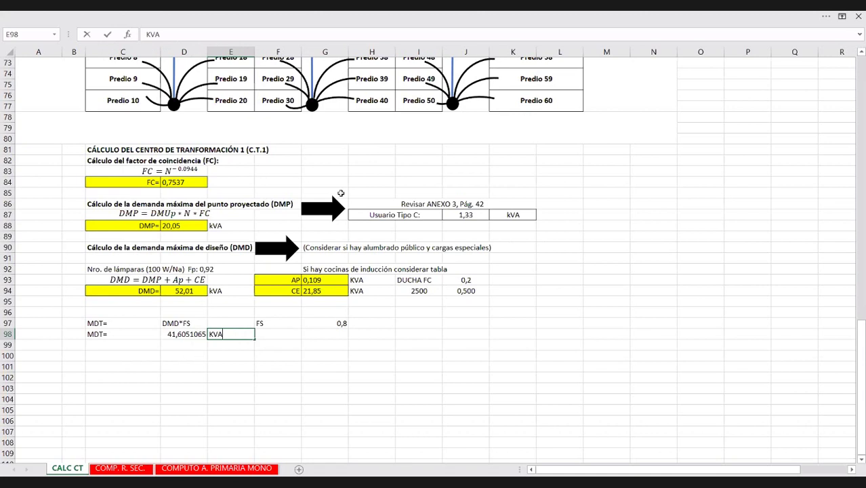
# Show the full ribbon at all times (Mostrar pestañas y comandos) and commit the KVA unit in E98
pyautogui.click(842, 16)
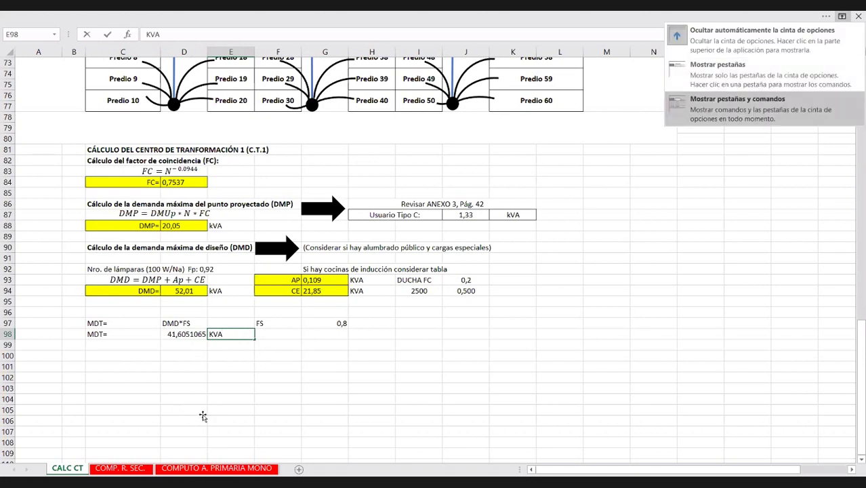
pyautogui.press('Return')
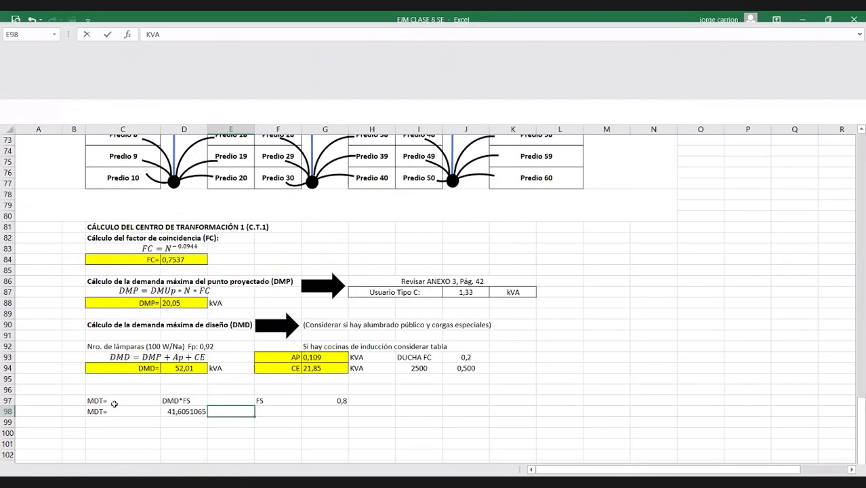
# Right-align the "MDT=" labels in C97 and C98 and left-align the MDT result in D98
pyautogui.click(146, 411)
pyautogui.click(251, 77)
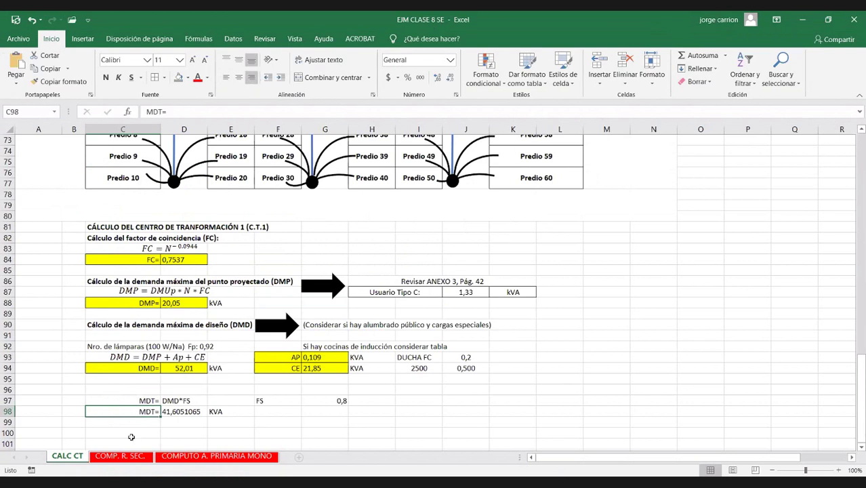
pyautogui.scroll(-1, 209, 392)
pyautogui.moveTo(146, 367); pyautogui.dragTo(214, 374)
pyautogui.click(213, 375)
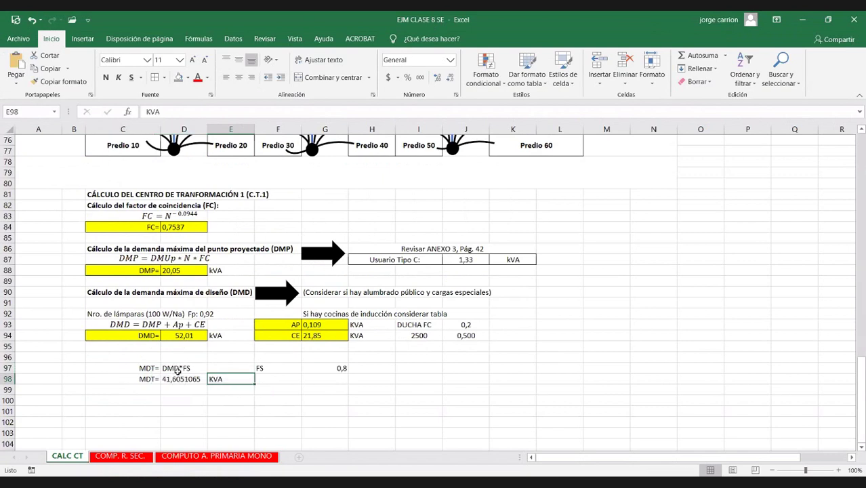
# Highlight the MDT label and result in C98:D98 with a yellow fill and cell borders
pyautogui.moveTo(145, 380); pyautogui.dragTo(181, 384)
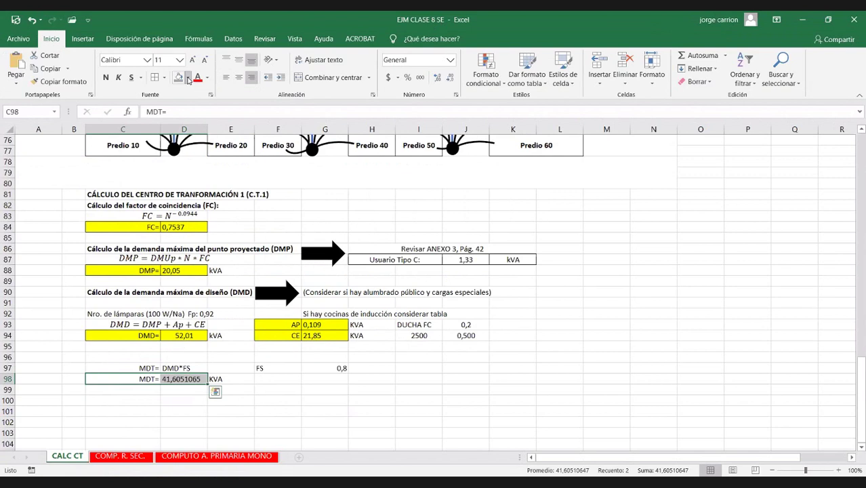
pyautogui.click(189, 80)
pyautogui.click(207, 168)
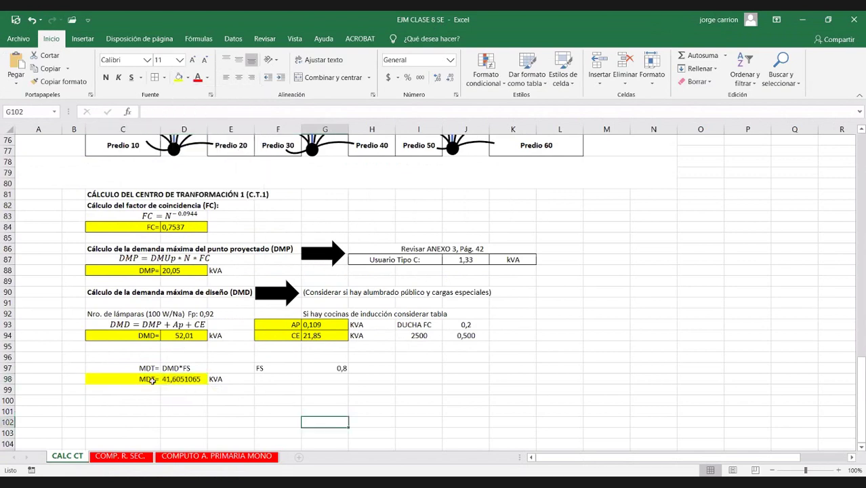
pyautogui.moveTo(152, 381); pyautogui.dragTo(184, 379)
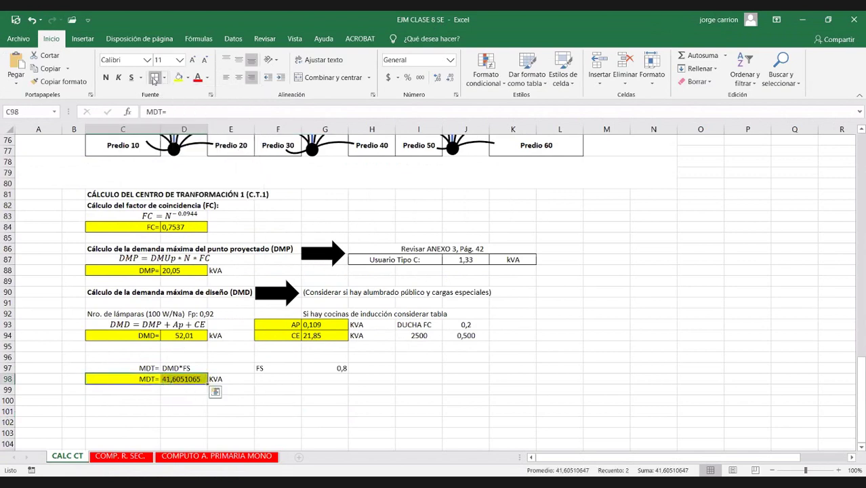
pyautogui.click(290, 409)
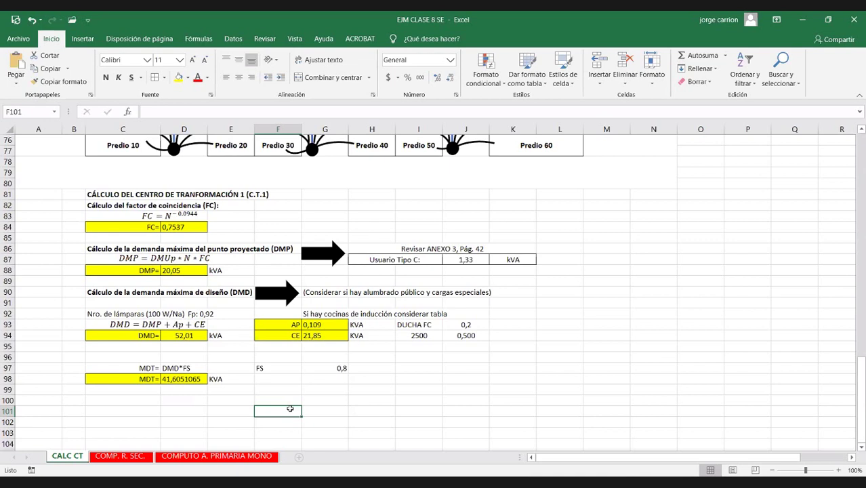
# Reduce the MDT result in D98 to two decimal places
pyautogui.click(200, 378)
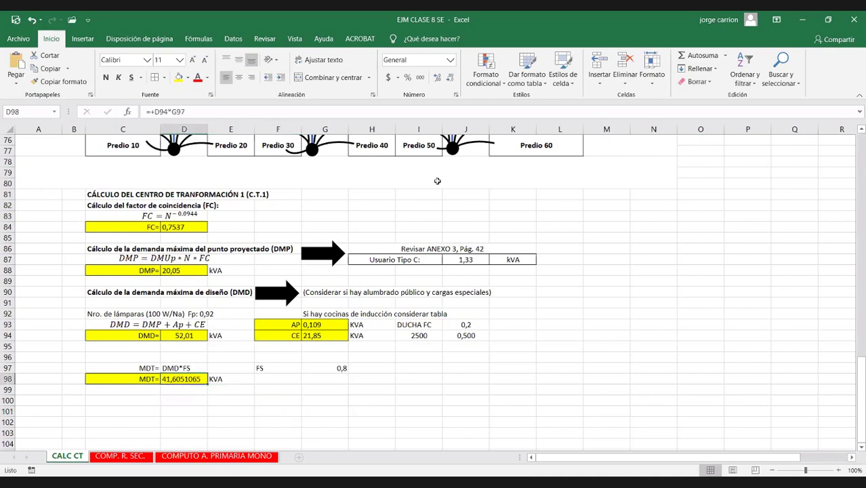
pyautogui.click(450, 77)
pyautogui.click(450, 77)
pyautogui.click(450, 77)
pyautogui.click(450, 78)
pyautogui.click(450, 77)
pyautogui.click(292, 440)
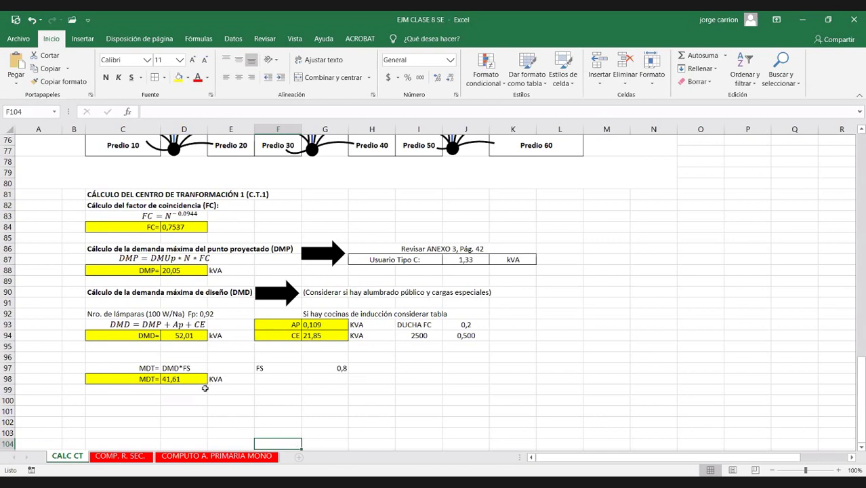
# Examine the urbanization layout above the C.T.1 calculation, with its lots, poles and transformer centres, and the pole transformer photo
pyautogui.click(180, 400)
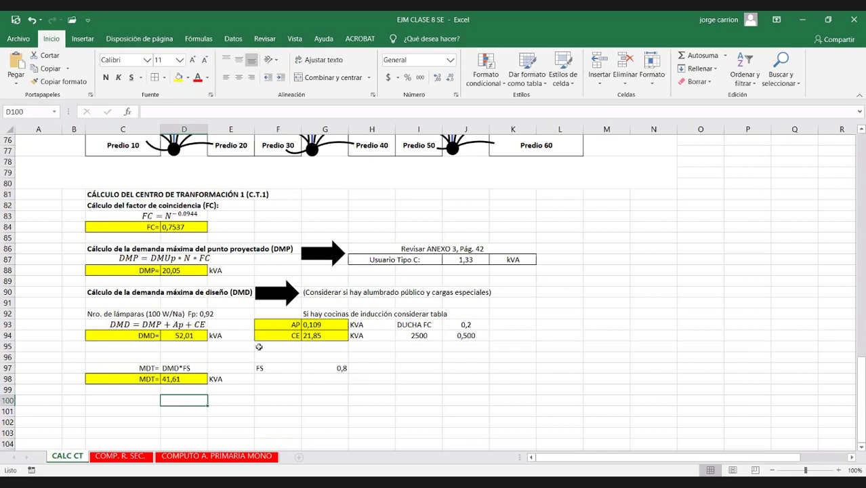
pyautogui.scroll(1, 217, 319)
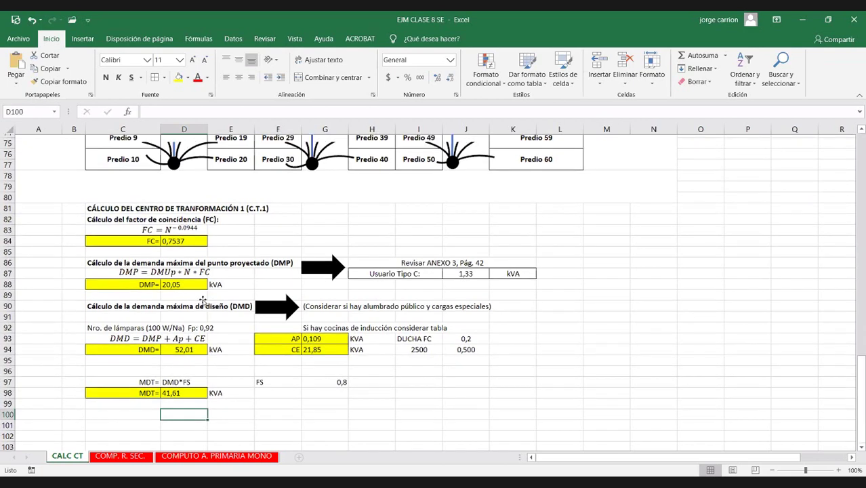
pyautogui.scroll(4, 173, 317)
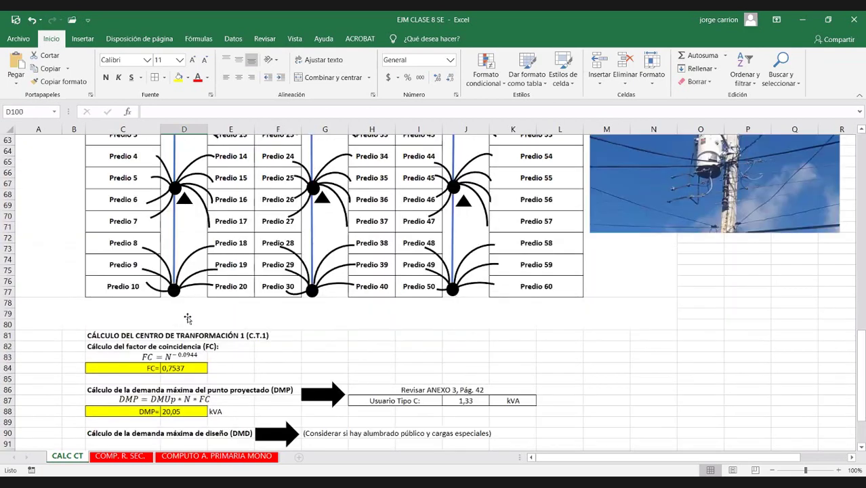
pyautogui.scroll(4, 182, 315)
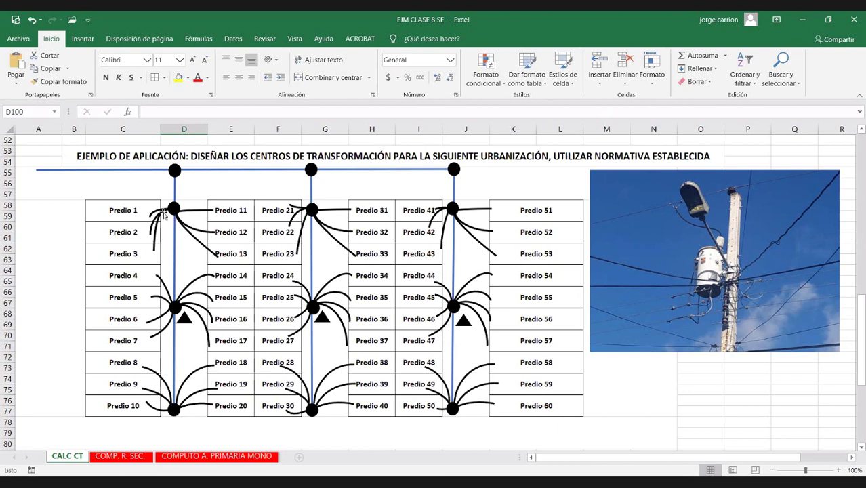
pyautogui.click(175, 248)
pyautogui.click(778, 301)
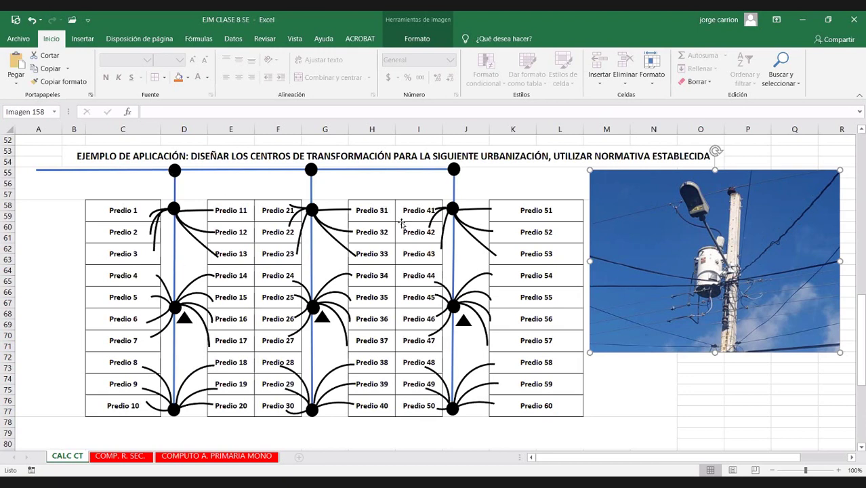
pyautogui.scroll(-1, 458, 354)
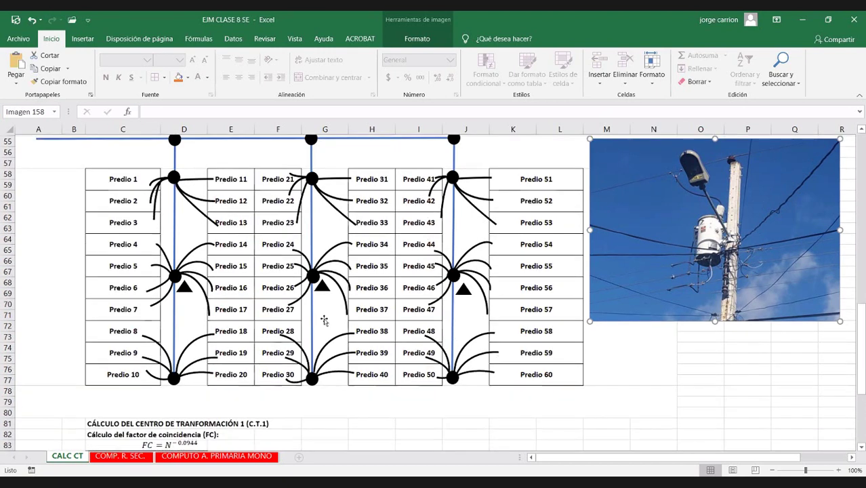
pyautogui.scroll(-1, 324, 320)
pyautogui.scroll(2, 324, 320)
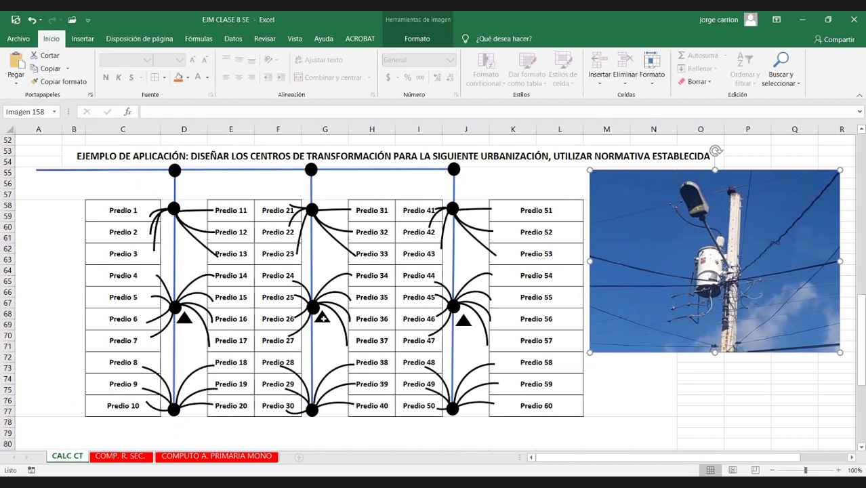
pyautogui.scroll(-1, 177, 256)
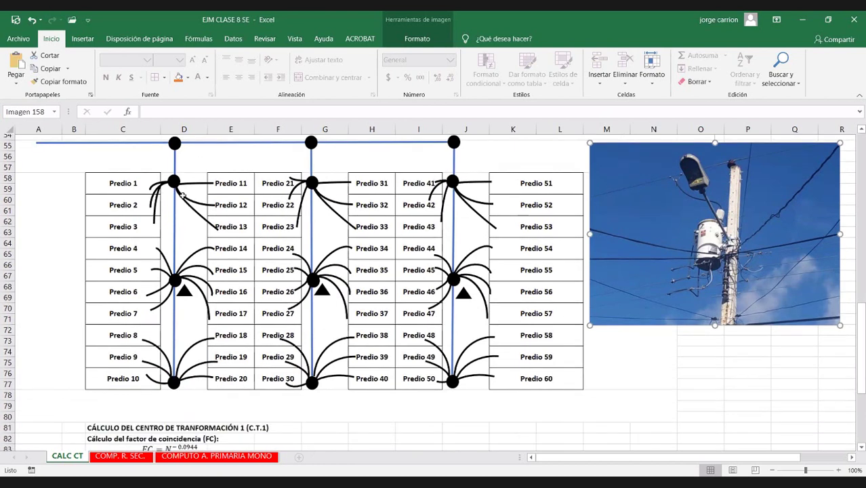
pyautogui.scroll(1, 326, 228)
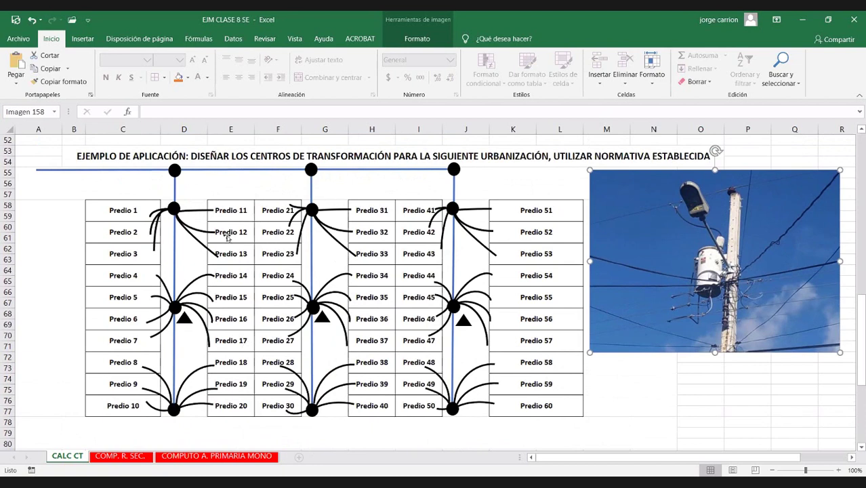
pyautogui.scroll(-1, 195, 229)
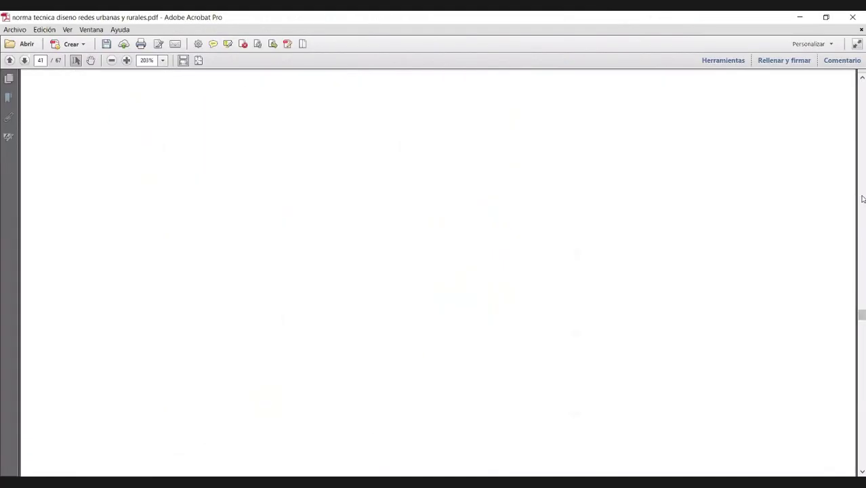
# Switch to the technical standards PDF in Adobe Acrobat Pro and look through it from the cover to section 3.3 on transformer capacity
pyautogui.scroll(5, 862, 198)
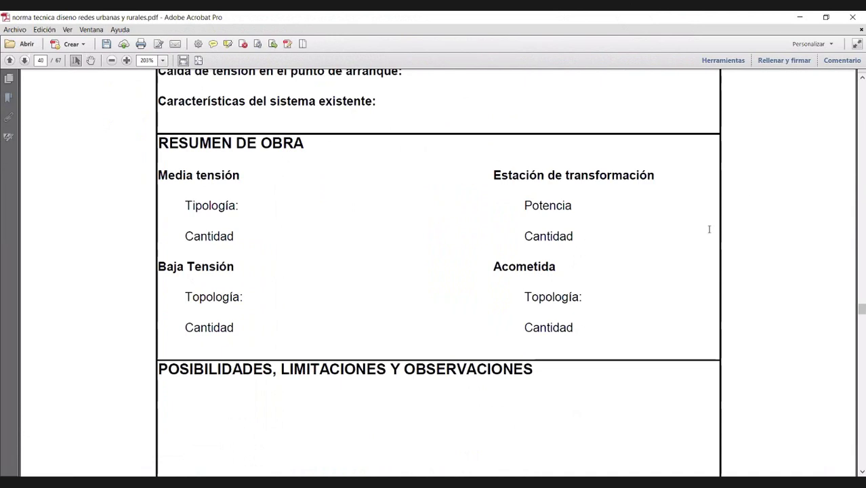
pyautogui.press('Home')
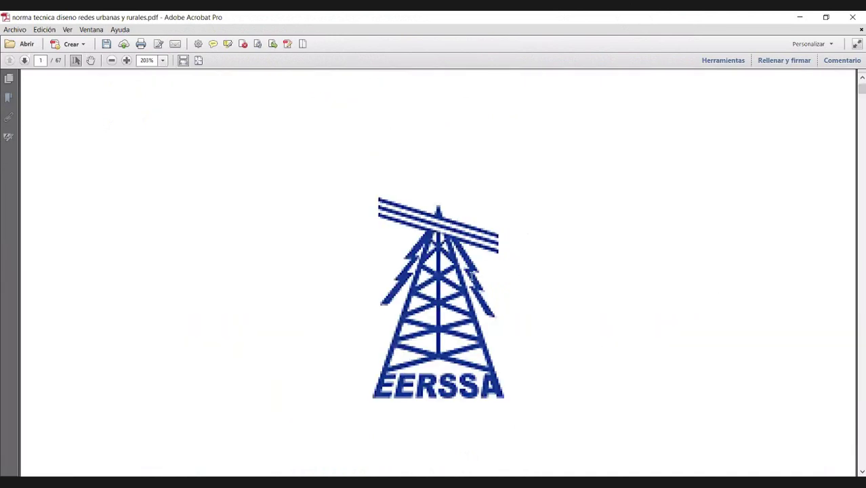
pyautogui.scroll(-5, 610, 270)
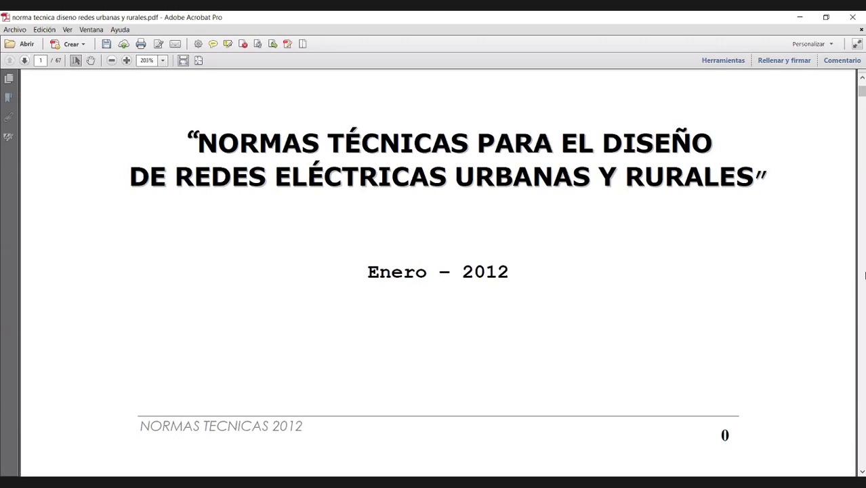
pyautogui.scroll(-10, 865, 275)
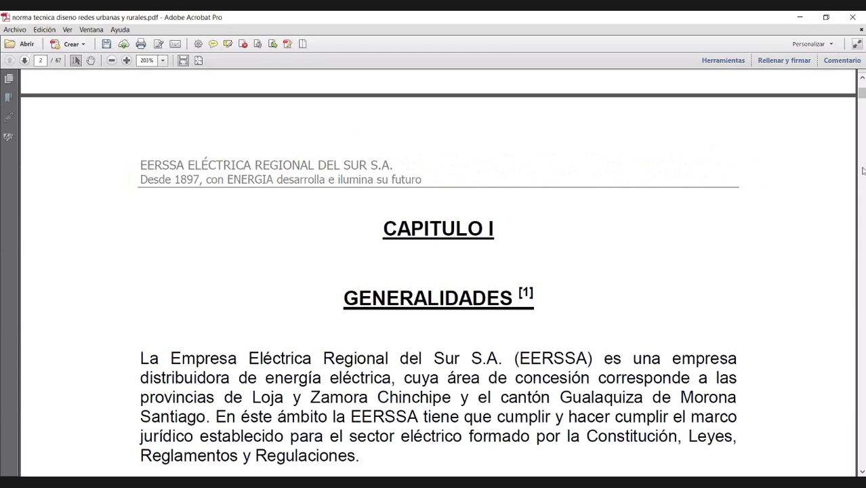
pyautogui.scroll(-20, 862, 176)
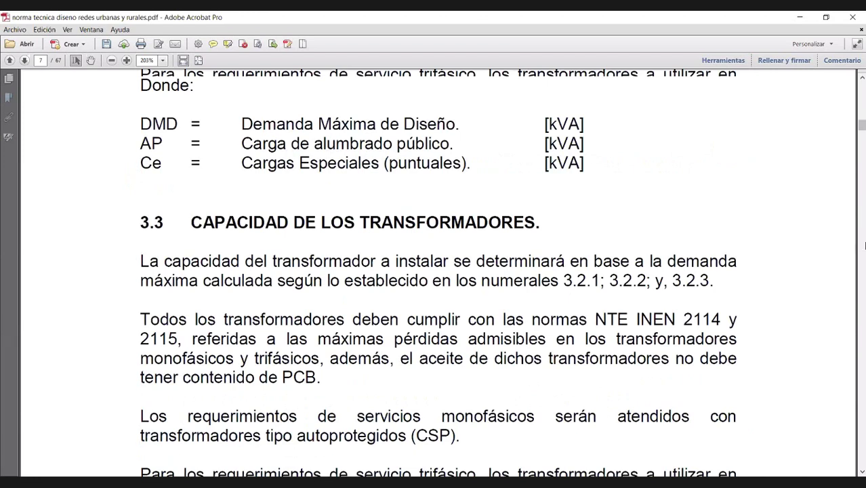
pyautogui.scroll(-5, 863, 245)
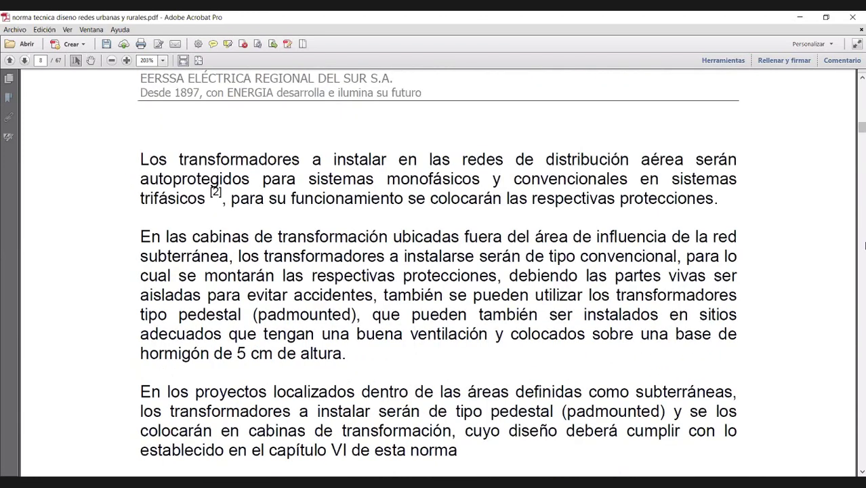
# Find ANEXO No. 3, the table of projected maximum demands, on page 42 of the standard
pyautogui.click(860, 259)
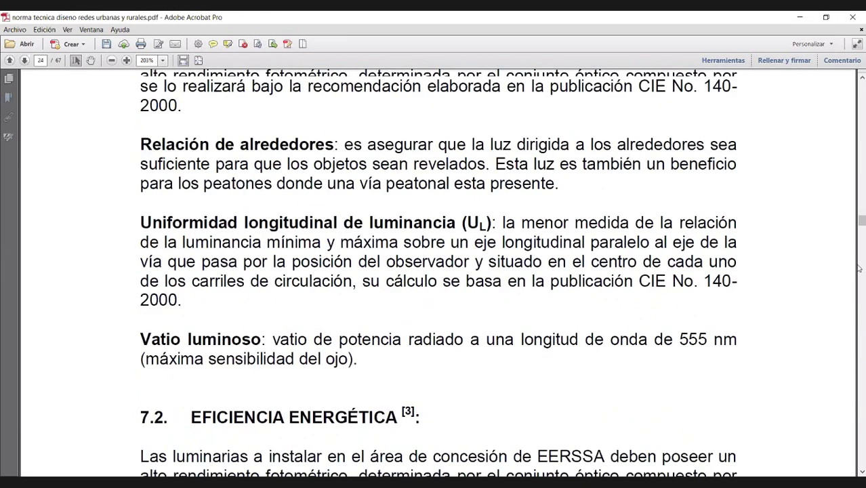
pyautogui.click(859, 291)
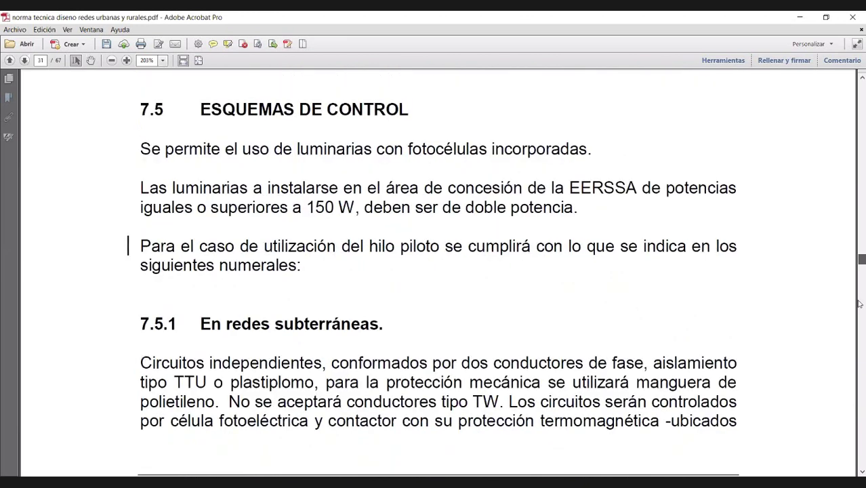
pyautogui.click(859, 304)
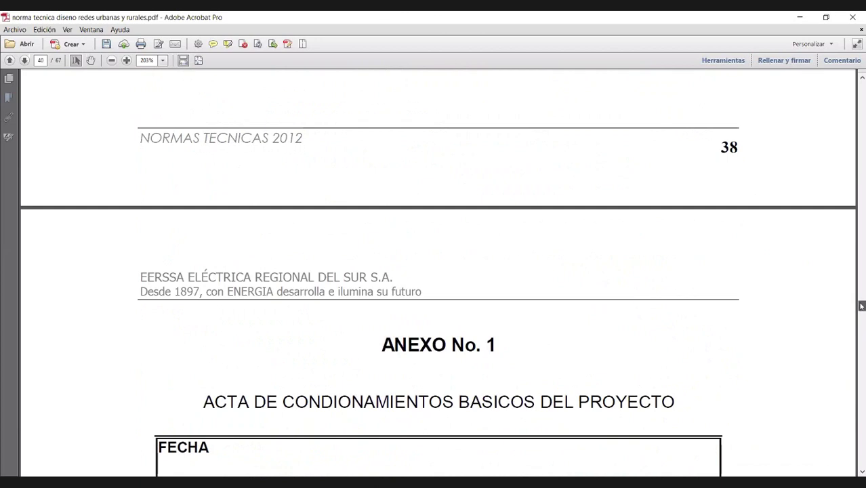
pyautogui.scroll(-10, 860, 305)
pyautogui.scroll(-5, 678, 359)
pyautogui.scroll(-2, 655, 342)
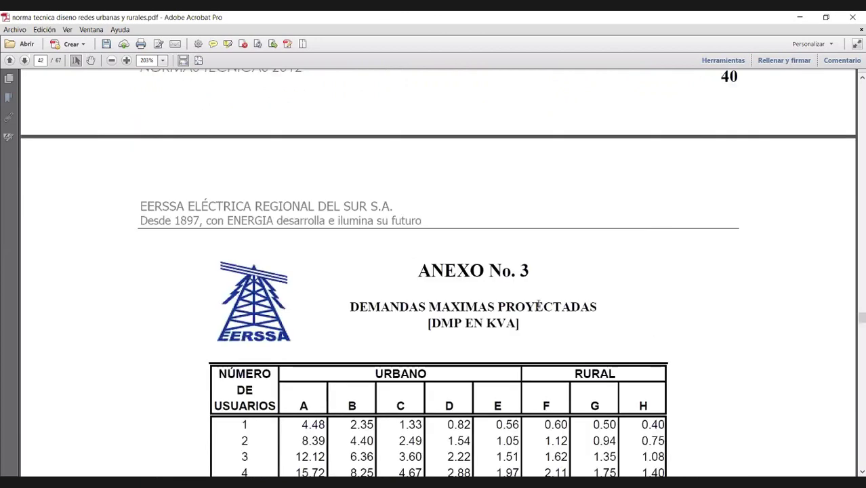
# Examine the ANEXO No. 3 demand values by number of users, from 1 to 50, for urban and rural categories A to H
pyautogui.scroll(-3, 538, 305)
pyautogui.scroll(-2, 507, 232)
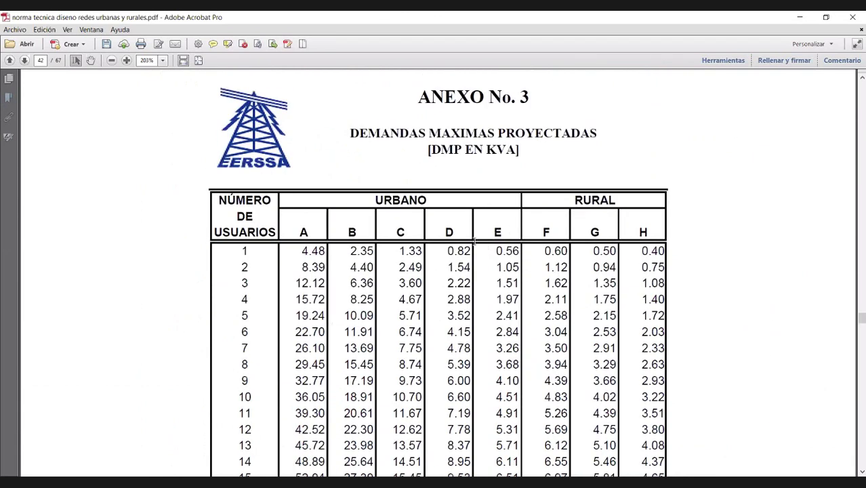
pyautogui.scroll(2, 477, 246)
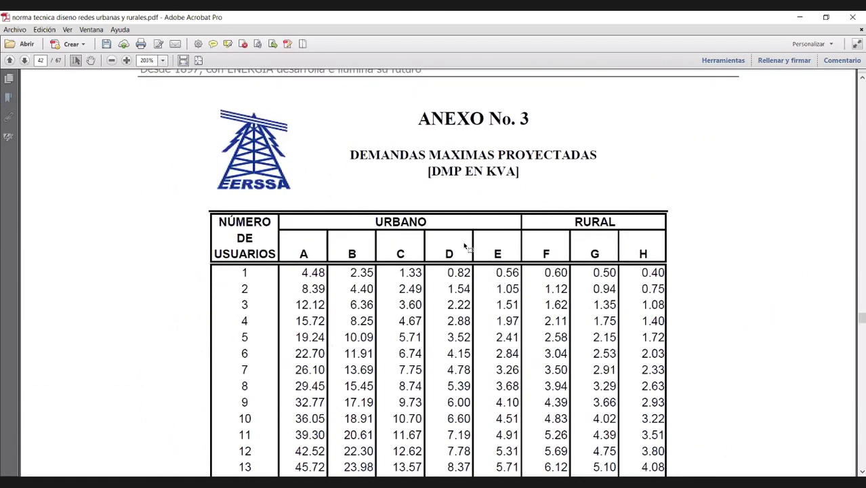
pyautogui.scroll(-1, 458, 203)
pyautogui.scroll(-2, 463, 142)
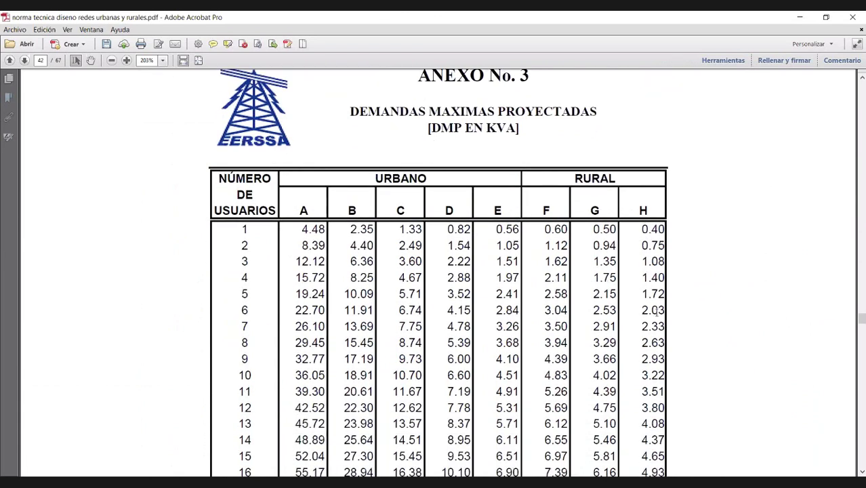
pyautogui.scroll(-5, 665, 305)
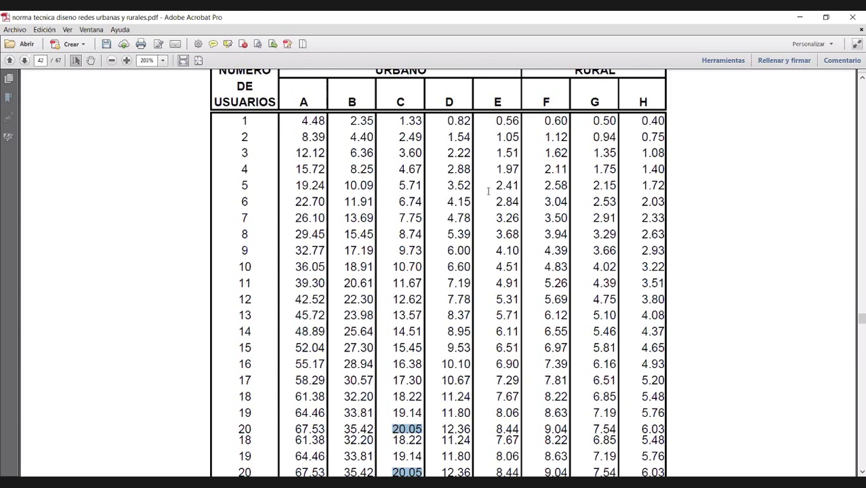
pyautogui.scroll(-10, 518, 199)
pyautogui.scroll(-2, 518, 199)
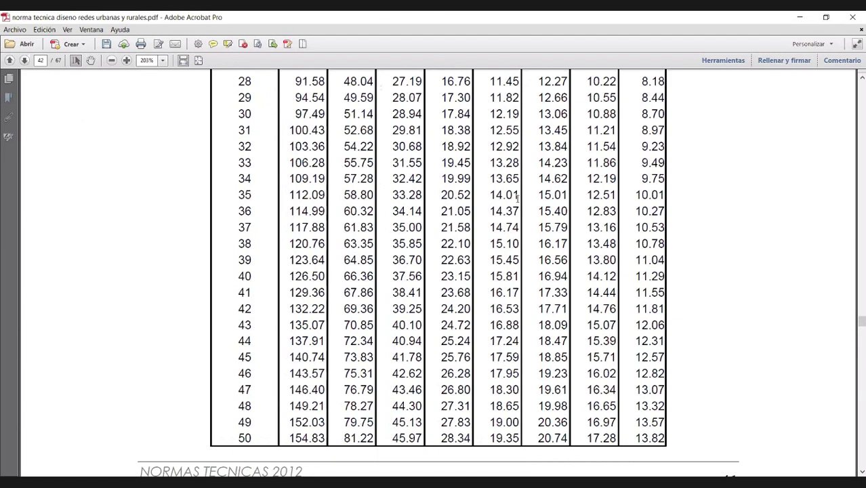
pyautogui.scroll(12, 517, 197)
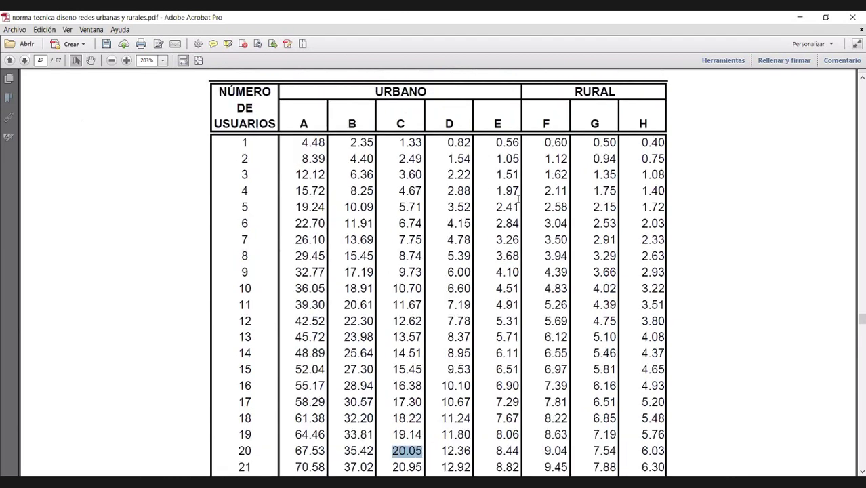
pyautogui.scroll(-1, 345, 156)
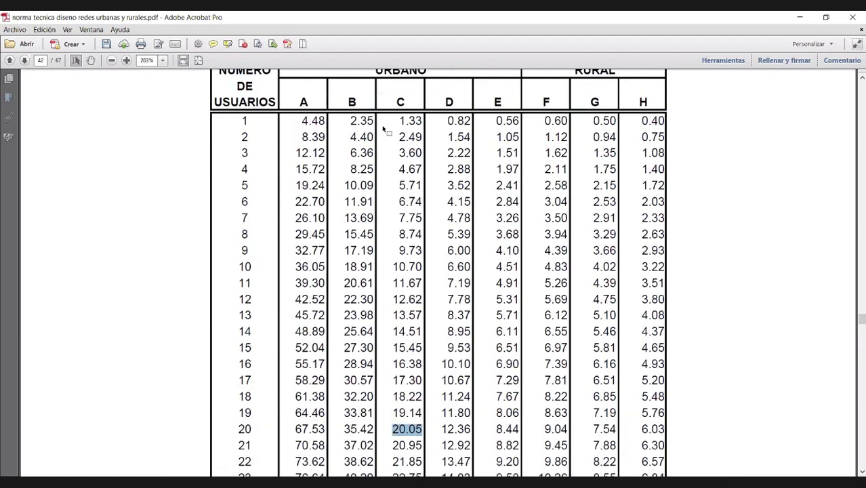
# Highlight the category headings A to H and the 20-user row label in the ANEXO No. 3 demand table
pyautogui.scroll(1, 330, 132)
pyautogui.click(486, 120)
pyautogui.moveTo(486, 120); pyautogui.dragTo(641, 126)
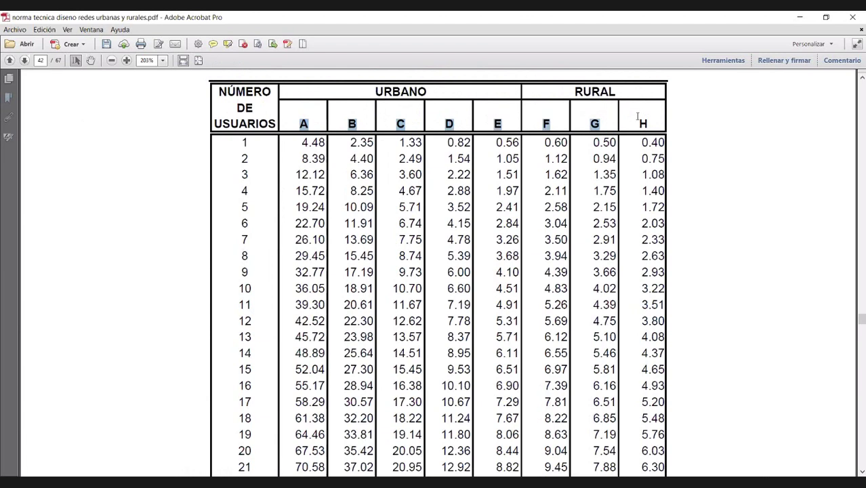
pyautogui.scroll(-2, 260, 126)
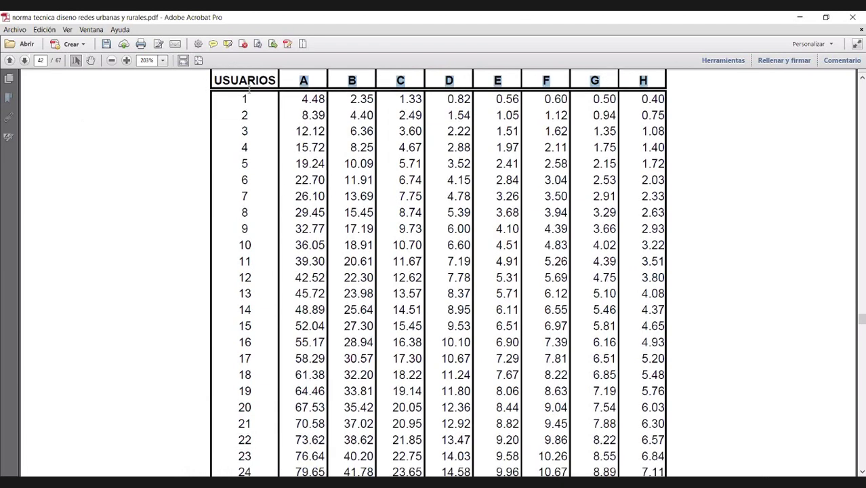
pyautogui.moveTo(233, 407); pyautogui.dragTo(274, 403)
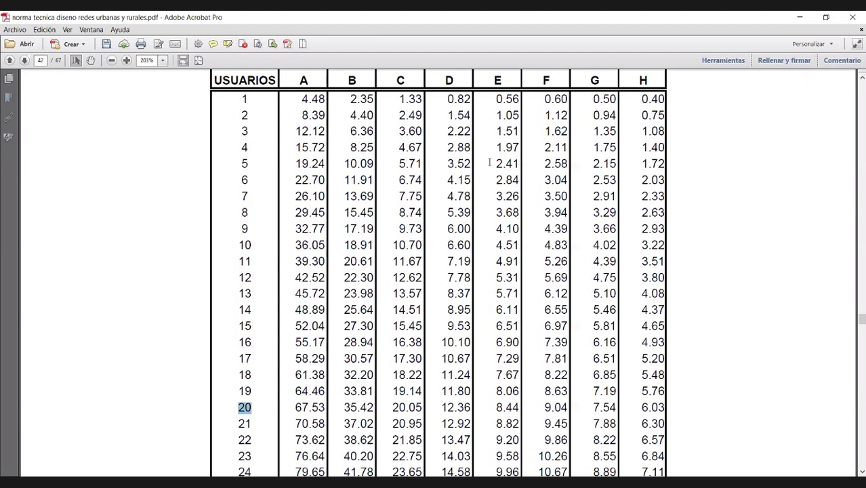
# Review the ANEXO No. 3 projected maximum demands in kVA from the title and urban/rural headings down to 33 users
pyautogui.scroll(5, 557, 151)
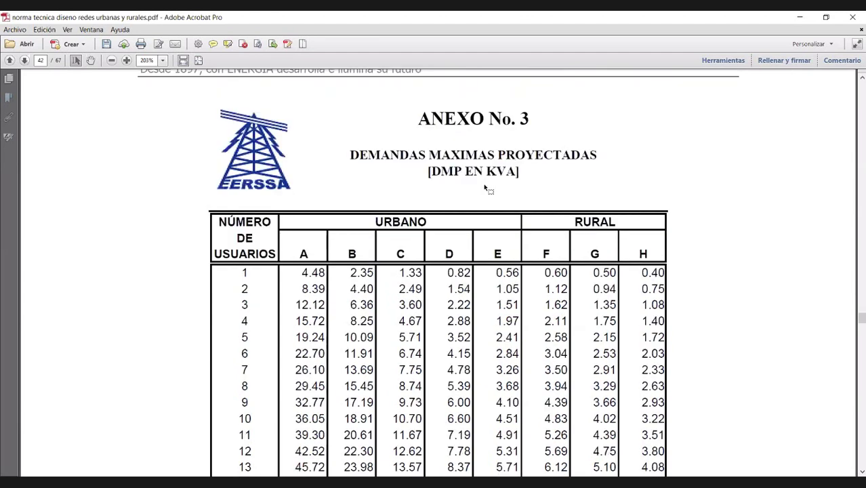
pyautogui.scroll(-1, 499, 185)
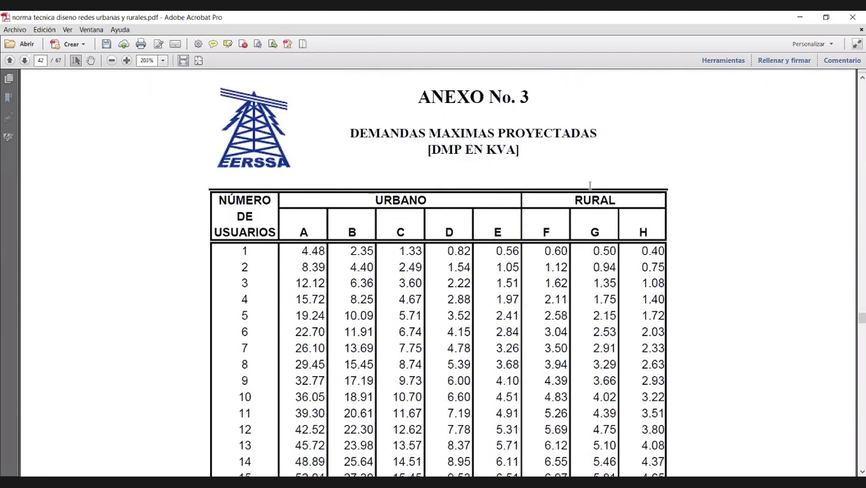
pyautogui.scroll(-1, 573, 194)
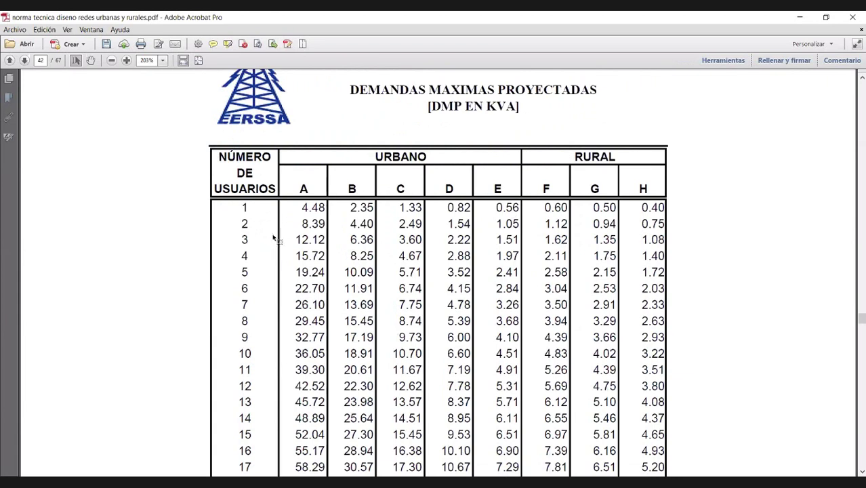
pyautogui.scroll(-2, 407, 216)
pyautogui.scroll(2, 408, 216)
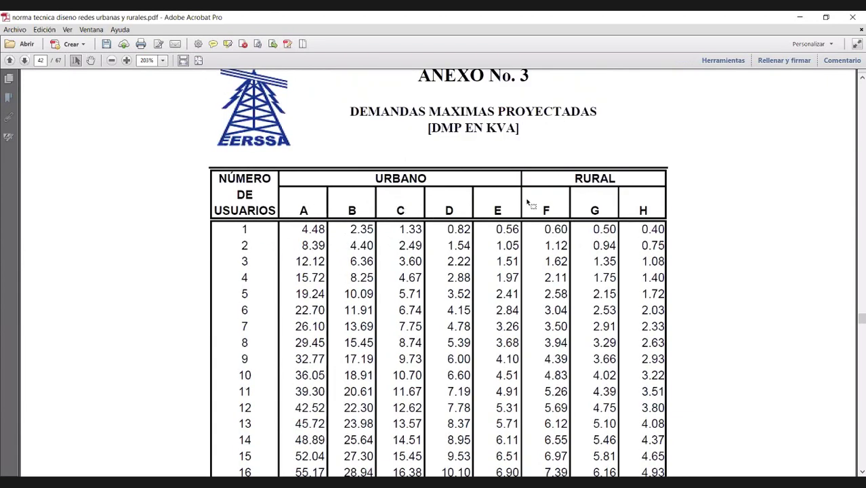
pyautogui.scroll(-2, 686, 215)
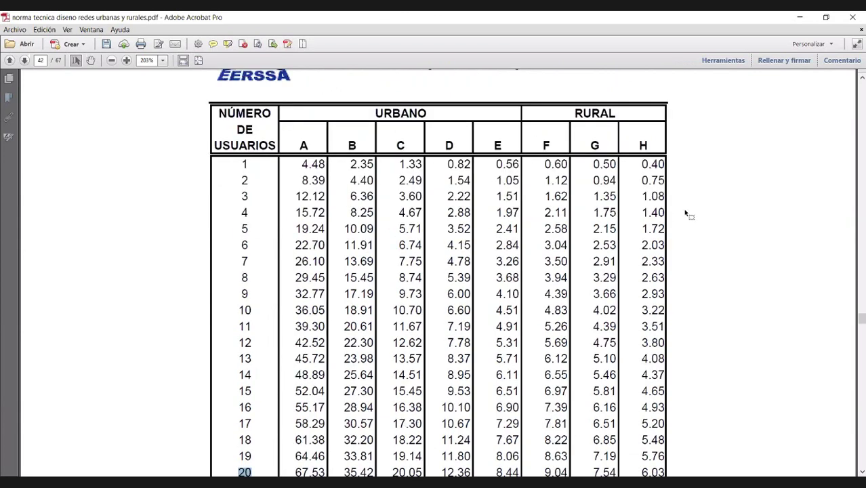
pyautogui.scroll(-3, 437, 271)
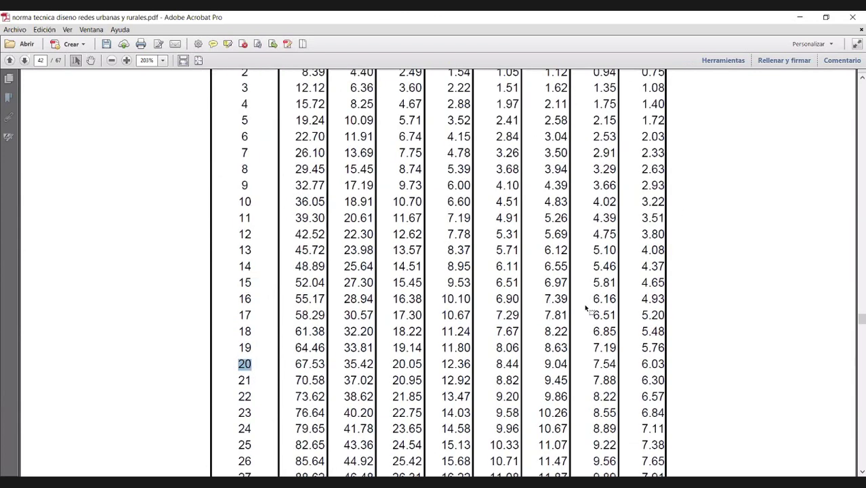
pyautogui.scroll(-3, 435, 273)
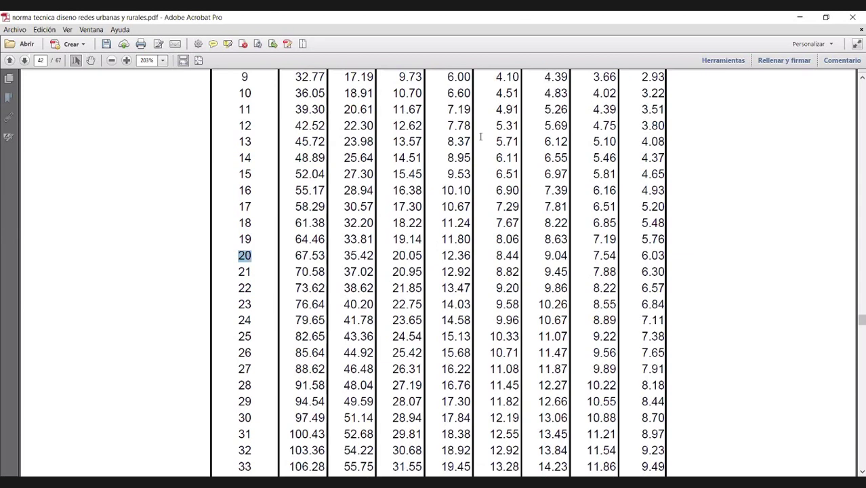
# Examine the ANEXO No. 4 voltage drop factors for primary feeders at 13 800 - 7 967 V, highlighting each voltage
pyautogui.scroll(-3, 481, 137)
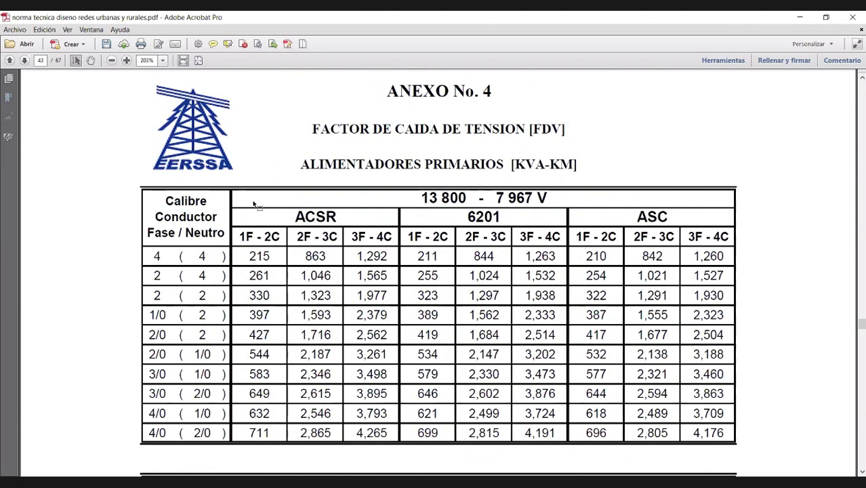
pyautogui.moveTo(418, 198); pyautogui.dragTo(628, 204)
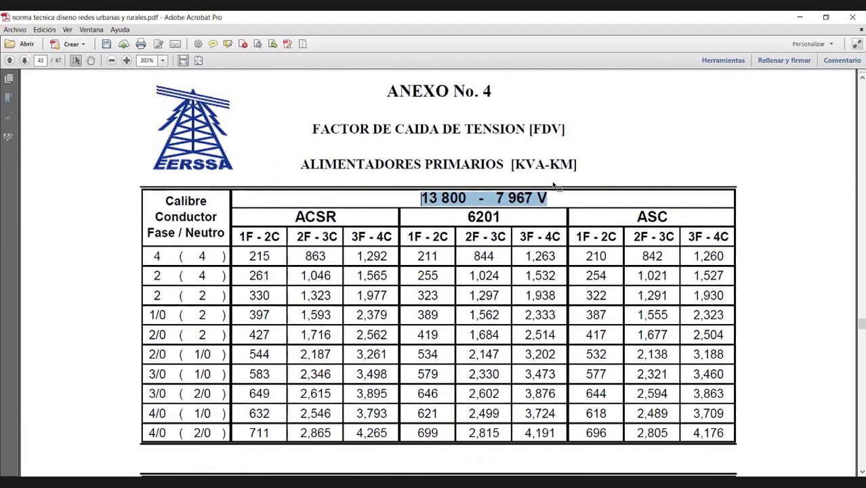
pyautogui.click(576, 164)
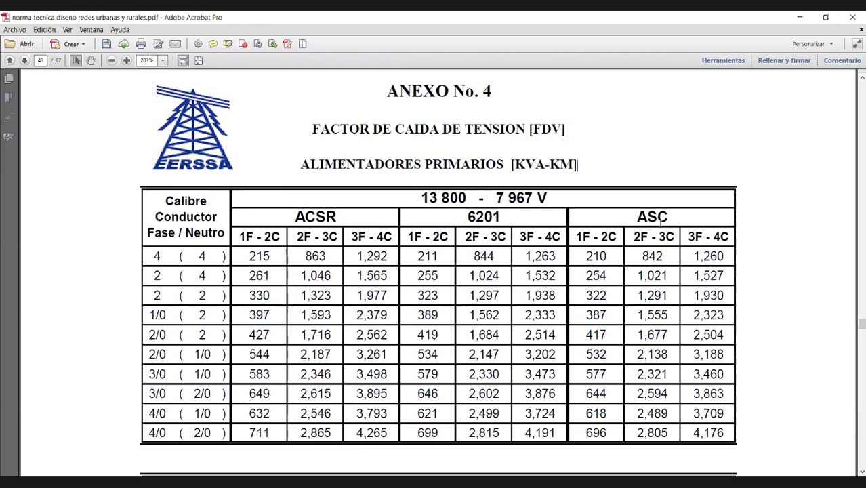
pyautogui.moveTo(466, 197); pyautogui.dragTo(421, 197)
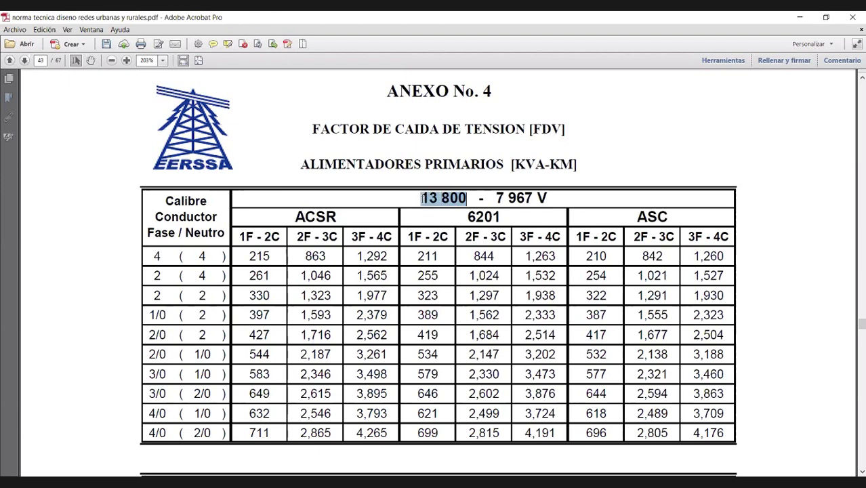
pyautogui.moveTo(547, 197); pyautogui.dragTo(497, 197)
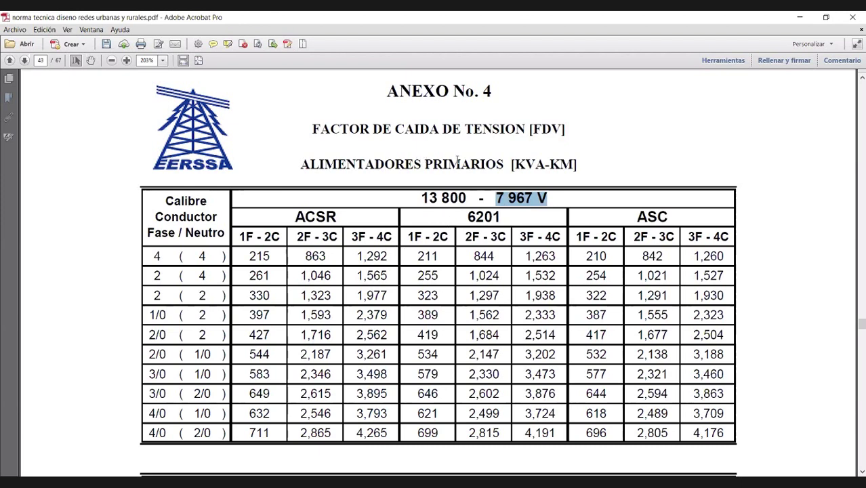
pyautogui.scroll(-1, 546, 157)
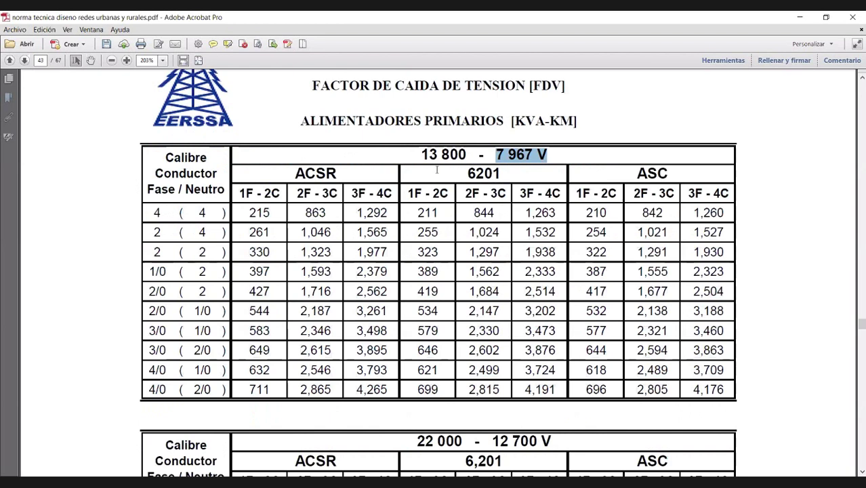
# Examine the primary feeder factor tables for 22 000 - 12 700 V and for copper conductors at both voltage levels
pyautogui.scroll(-6, 443, 166)
pyautogui.moveTo(416, 158); pyautogui.dragTo(552, 158)
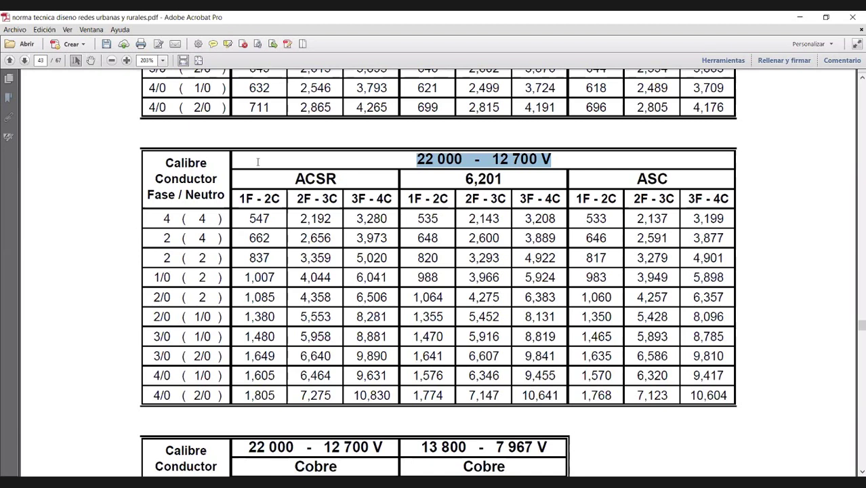
pyautogui.scroll(-2, 272, 162)
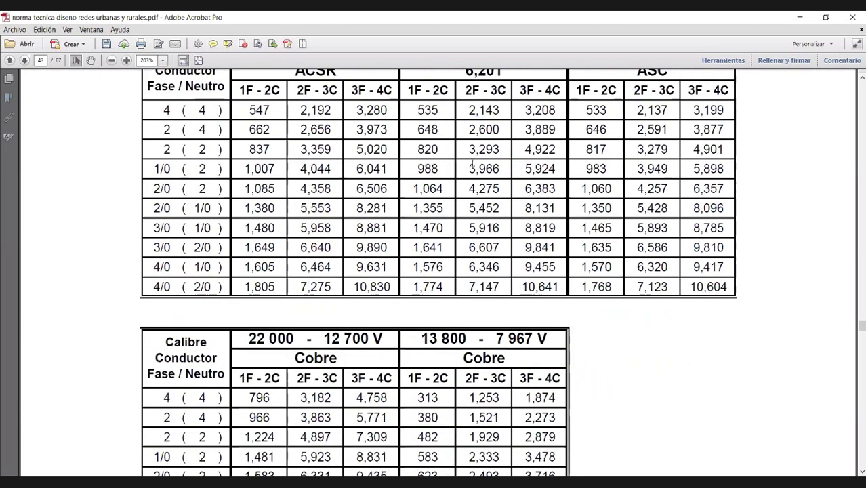
pyautogui.scroll(-3, 526, 163)
pyautogui.moveTo(248, 164); pyautogui.dragTo(548, 165)
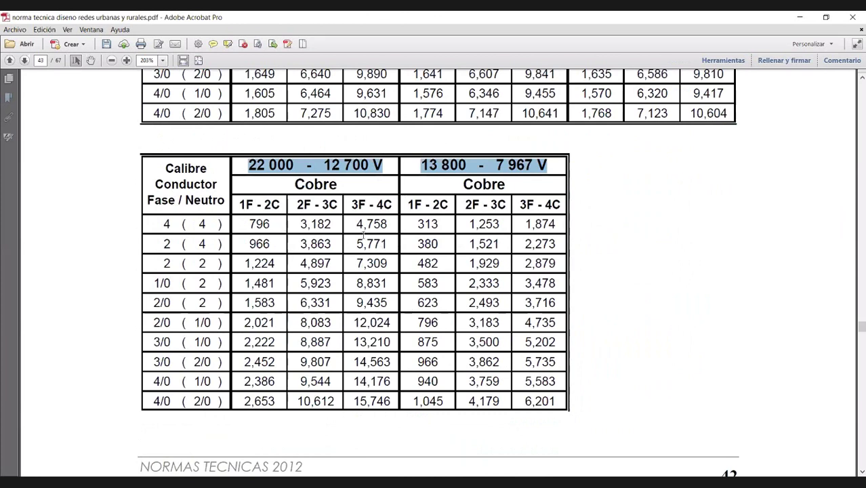
pyautogui.scroll(-1, 377, 239)
pyautogui.scroll(-2, 448, 248)
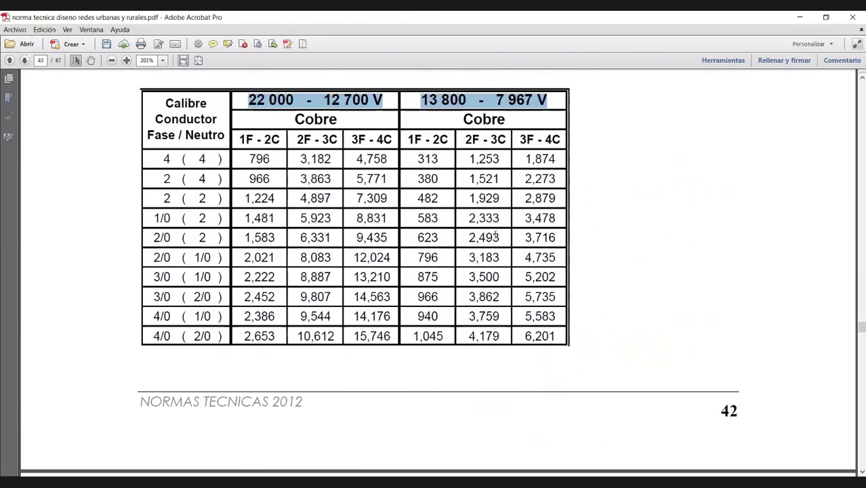
# Examine the ANEXO No. 4 low-voltage bare conductor factors by conductor material, voltage and phase arrangement, including the Dx, Tx and Cx table
pyautogui.scroll(-5, 495, 233)
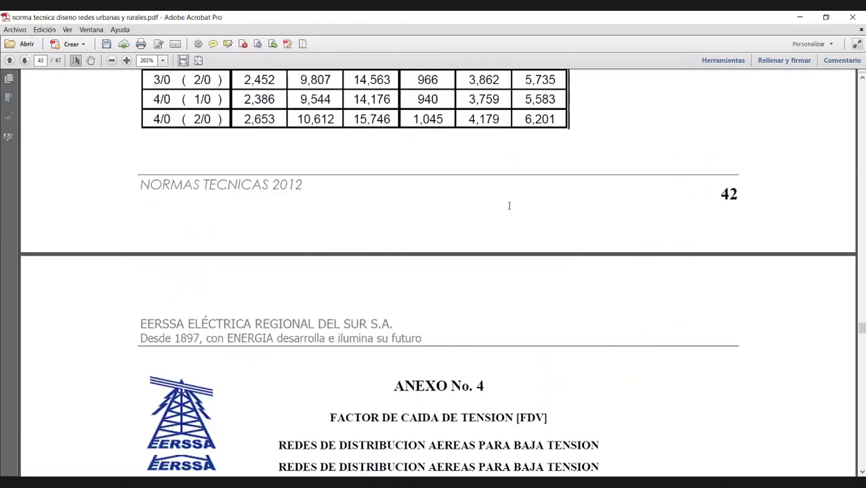
pyautogui.scroll(-5, 549, 201)
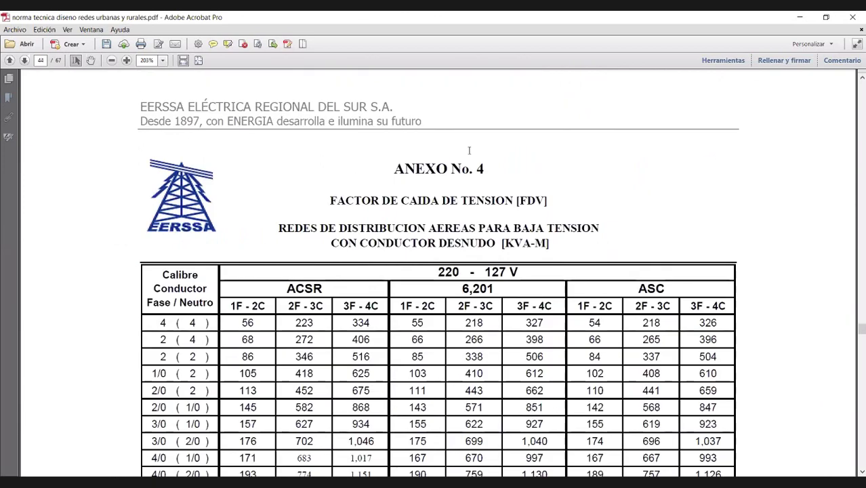
pyautogui.scroll(-2, 475, 151)
pyautogui.scroll(-2, 546, 182)
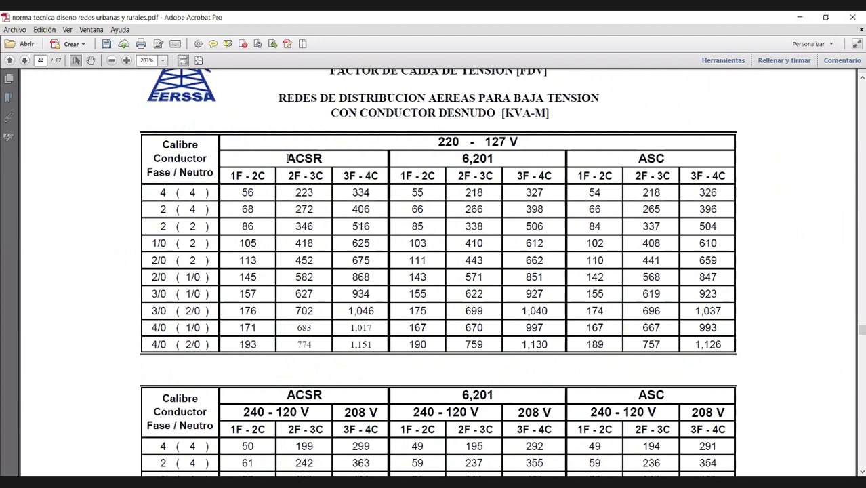
pyautogui.moveTo(286, 158); pyautogui.dragTo(334, 157)
pyautogui.moveTo(229, 176); pyautogui.dragTo(670, 176)
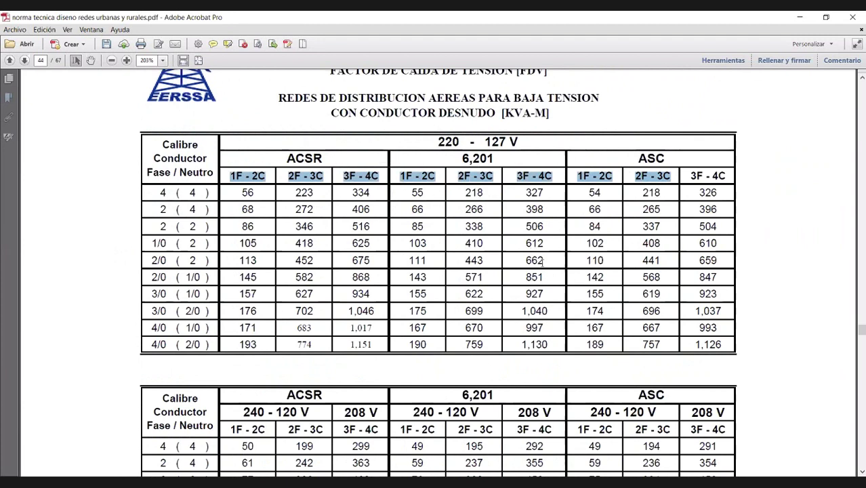
pyautogui.scroll(-2, 546, 263)
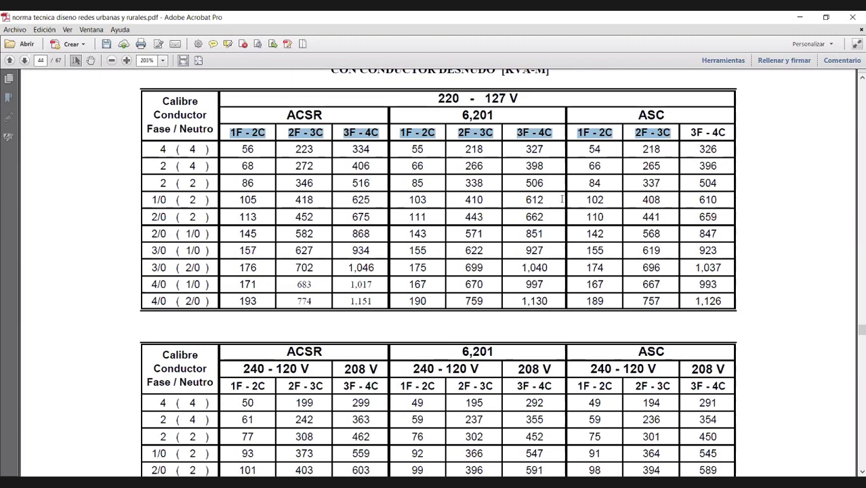
pyautogui.scroll(-5, 542, 270)
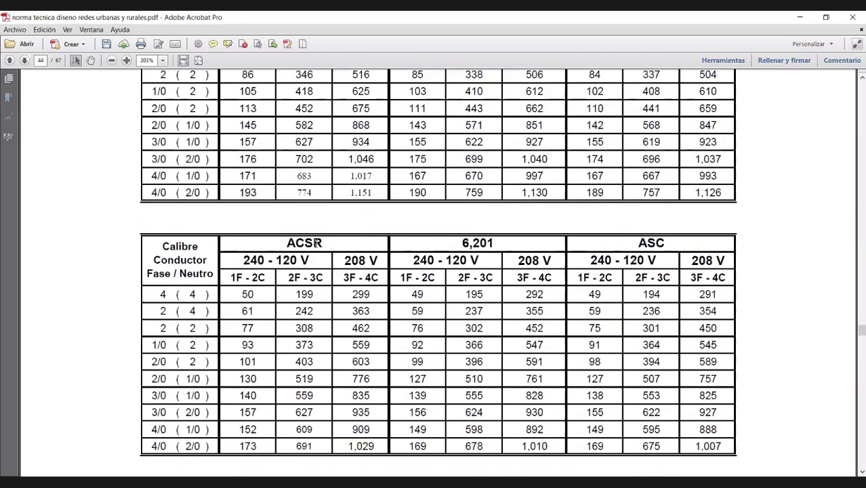
pyautogui.scroll(-12, 321, 244)
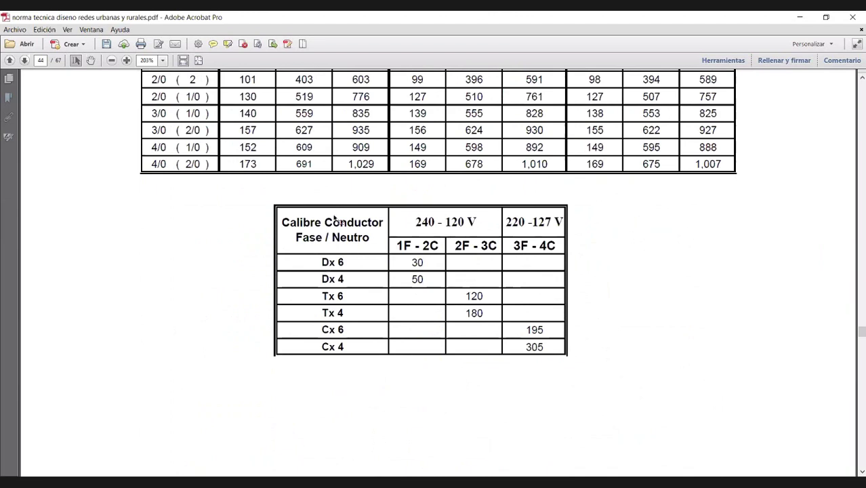
pyautogui.scroll(-6, 338, 290)
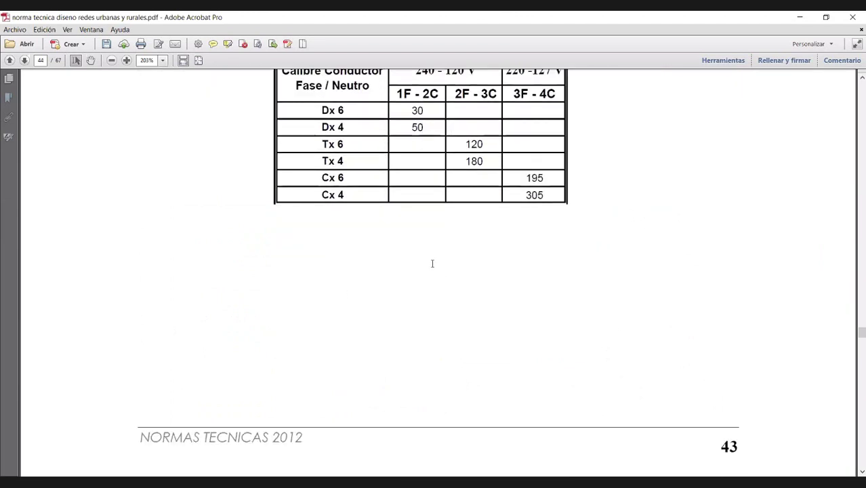
# Examine the ANEXO No. 4 low-voltage factors for preassembled conductors and for insulated copper conductors
pyautogui.scroll(-14, 540, 159)
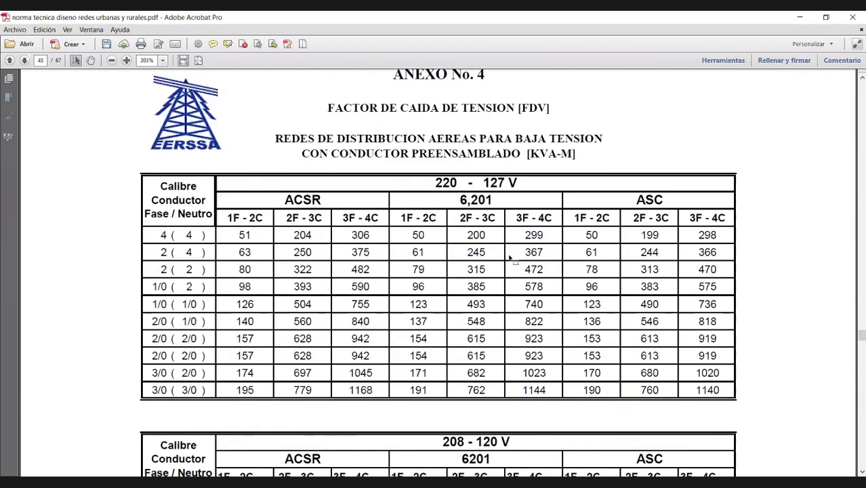
pyautogui.scroll(-8, 510, 257)
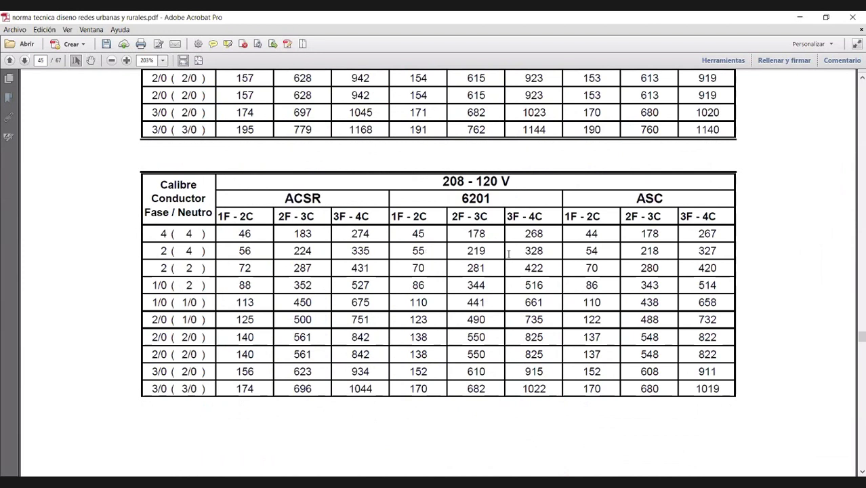
pyautogui.scroll(-10, 395, 255)
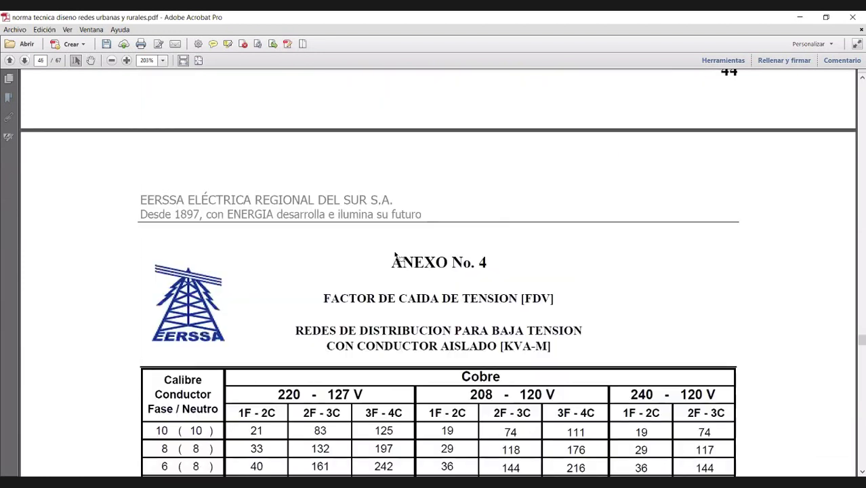
pyautogui.scroll(-6, 395, 257)
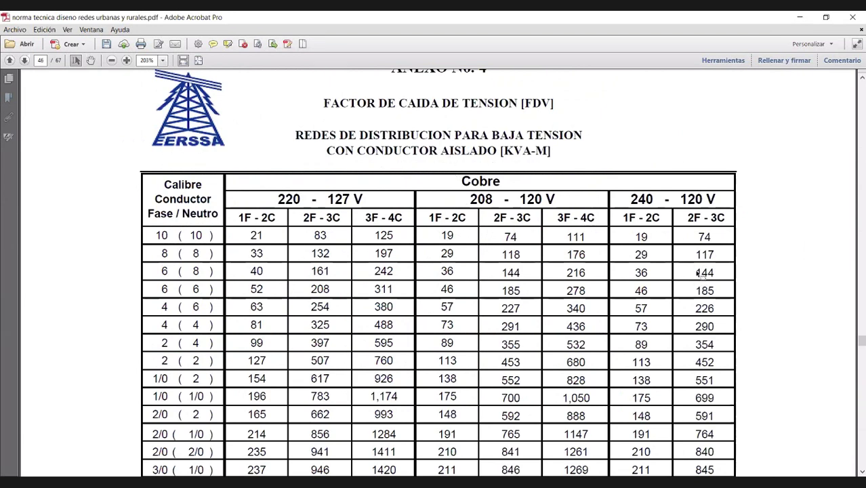
pyautogui.scroll(-3, 702, 273)
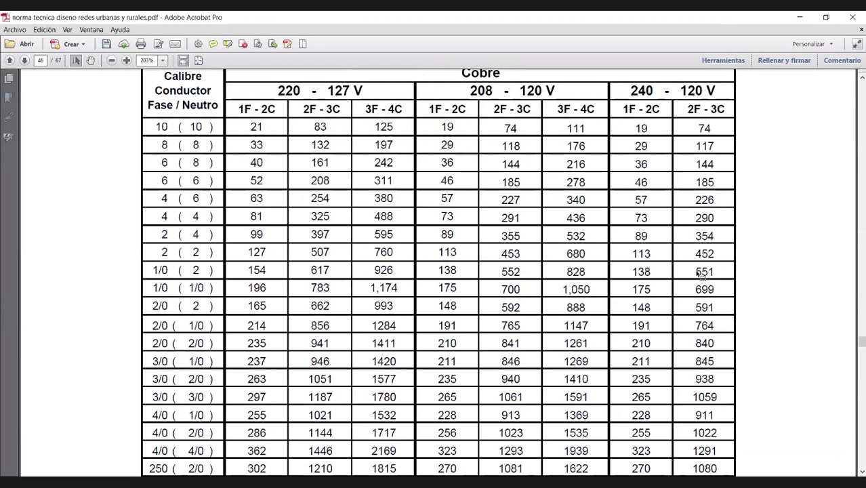
# Examine the standard's voltage drop calculation format for primary feeders, including its header fields, ESQUEMA area and section table
pyautogui.scroll(-6, 702, 273)
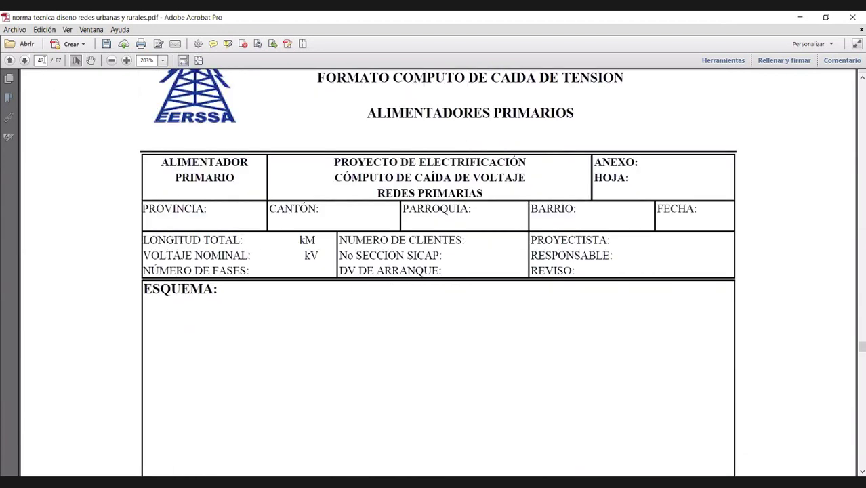
pyautogui.scroll(-9, 478, 203)
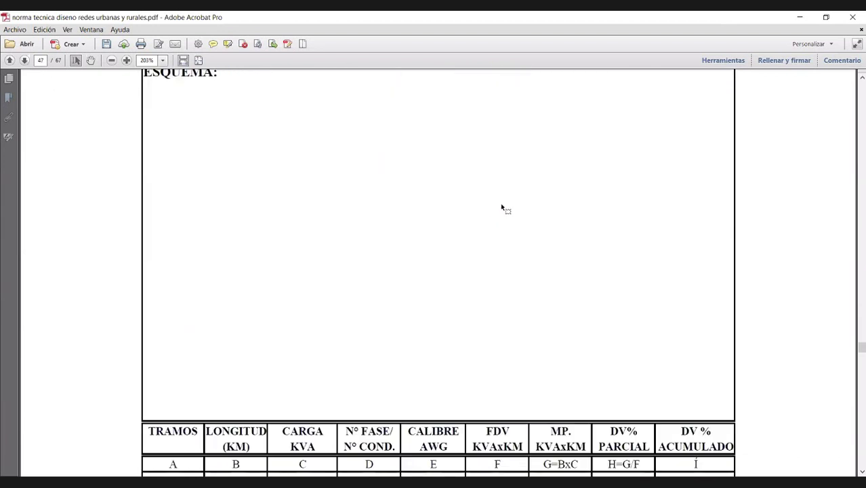
pyautogui.scroll(5, 509, 203)
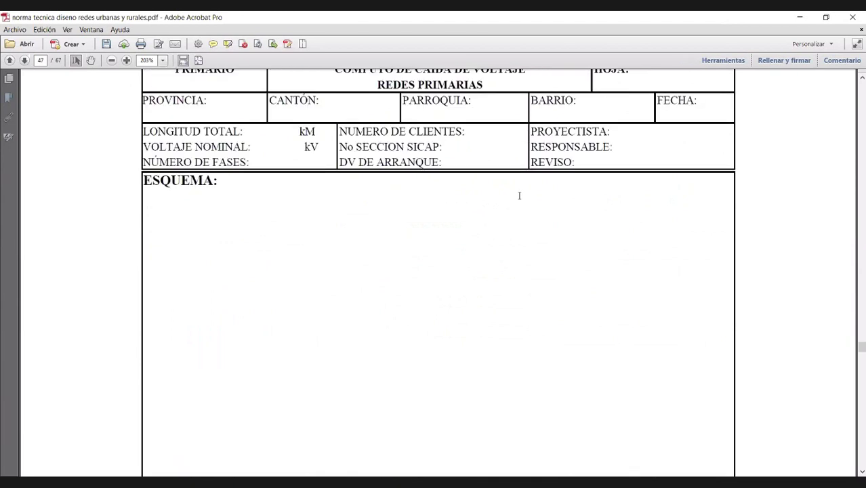
pyautogui.scroll(3, 519, 195)
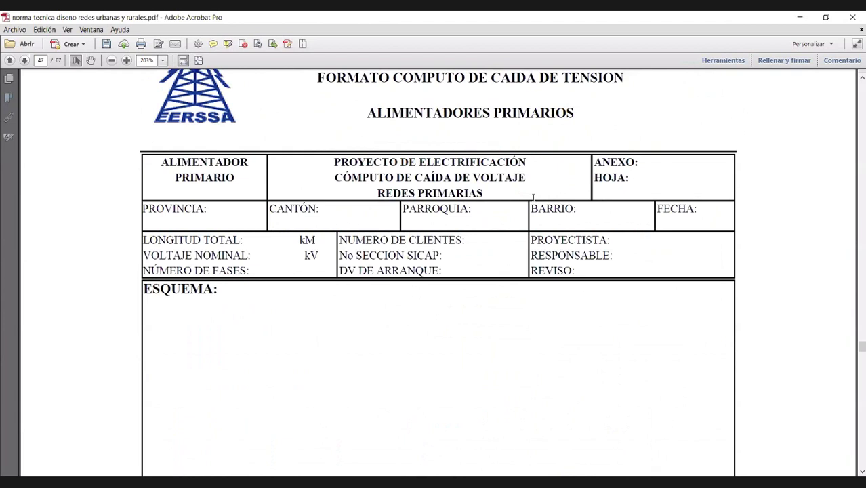
pyautogui.scroll(-2, 486, 208)
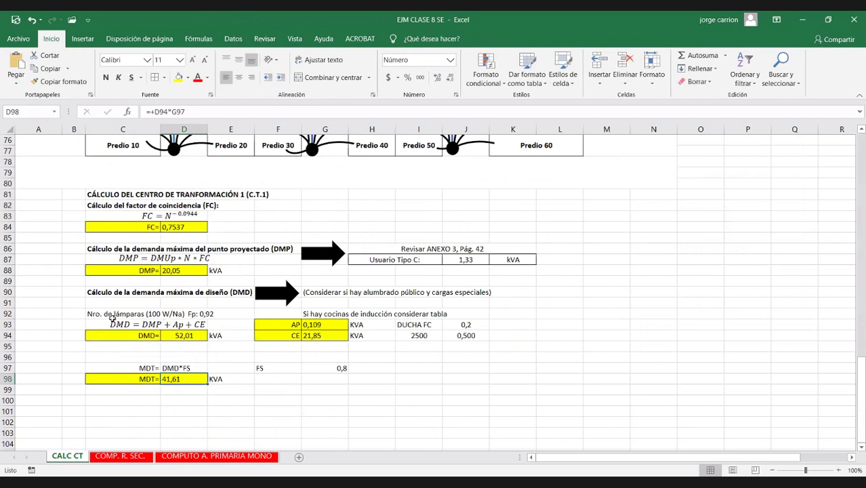
# Review the urbanization layout of 60 lots and three transformers together with transformer centre 1's demand calculations in the CALC CT sheet
pyautogui.scroll(1, 275, 370)
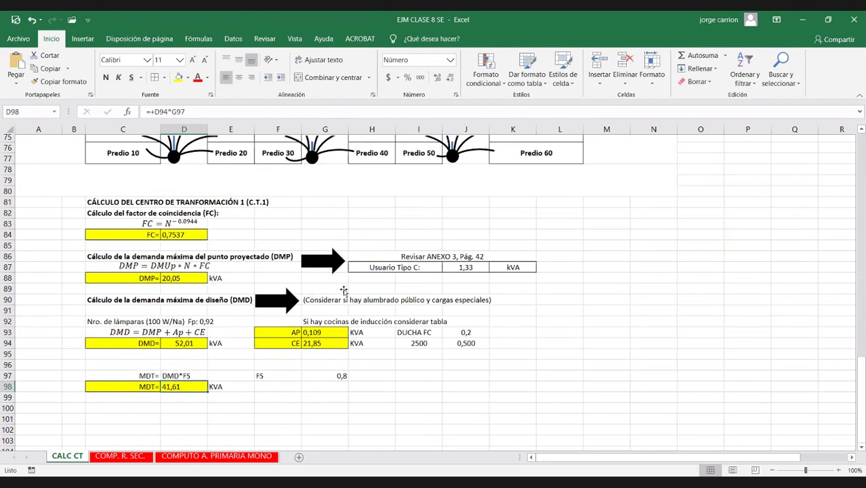
pyautogui.scroll(7, 339, 290)
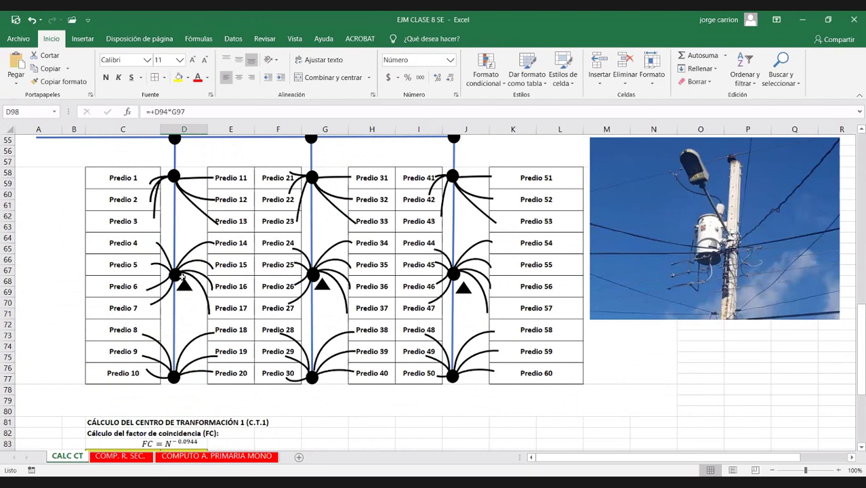
pyautogui.scroll(2, 183, 276)
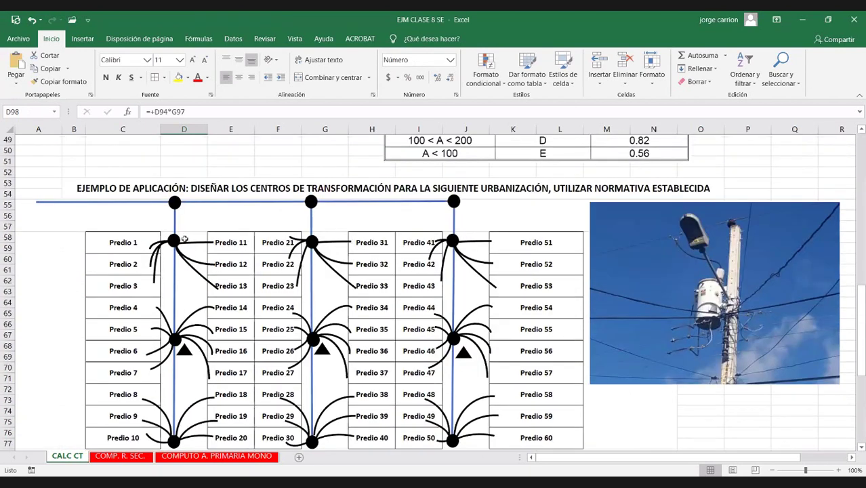
pyautogui.scroll(-1, 125, 183)
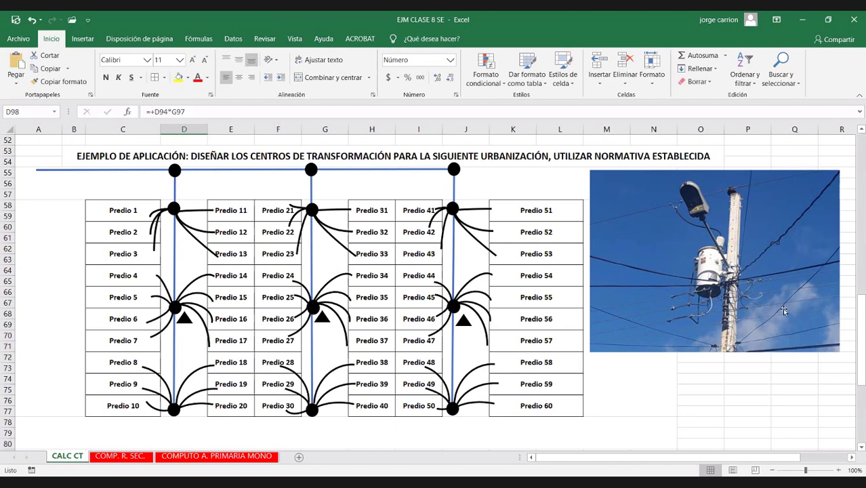
pyautogui.scroll(-3, 440, 307)
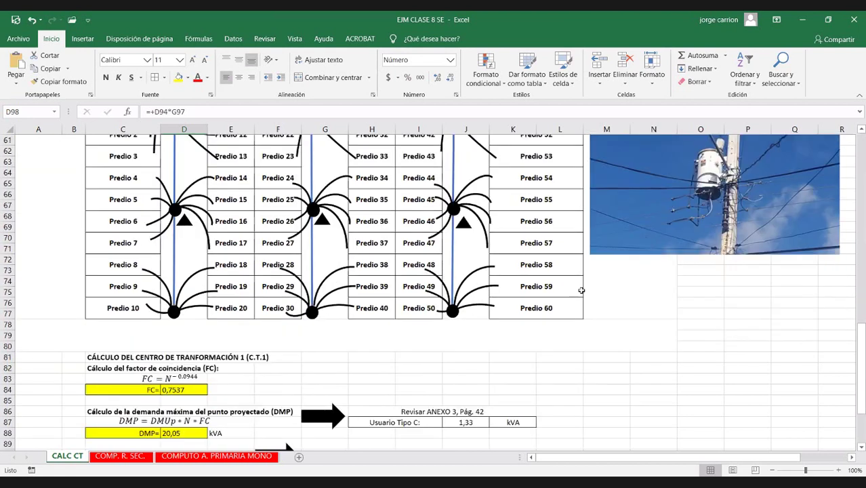
pyautogui.scroll(-2, 587, 305)
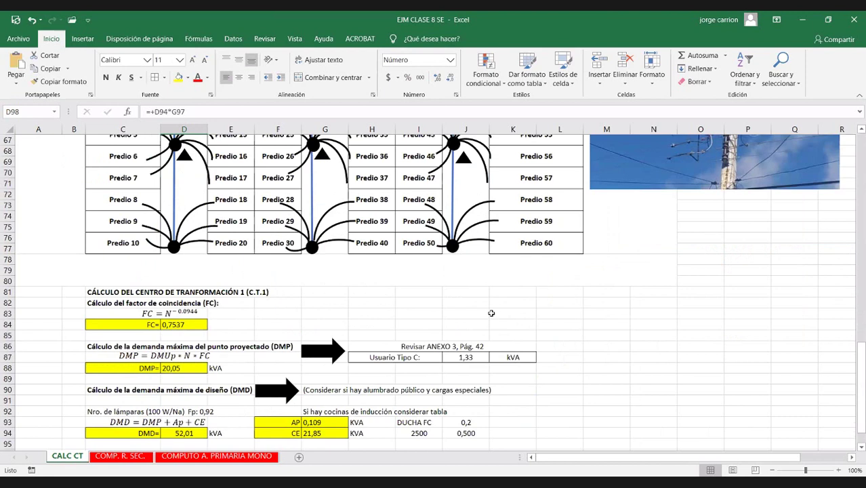
pyautogui.scroll(1, 412, 297)
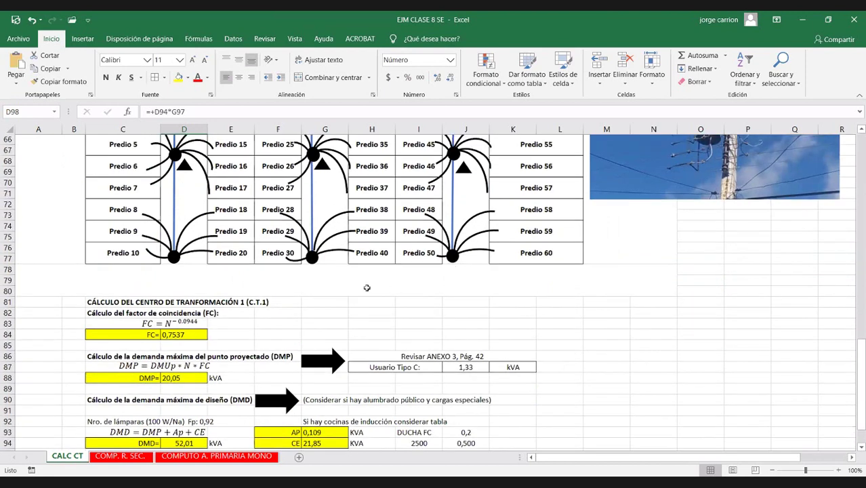
pyautogui.scroll(6, 356, 311)
pyautogui.scroll(-2, 356, 312)
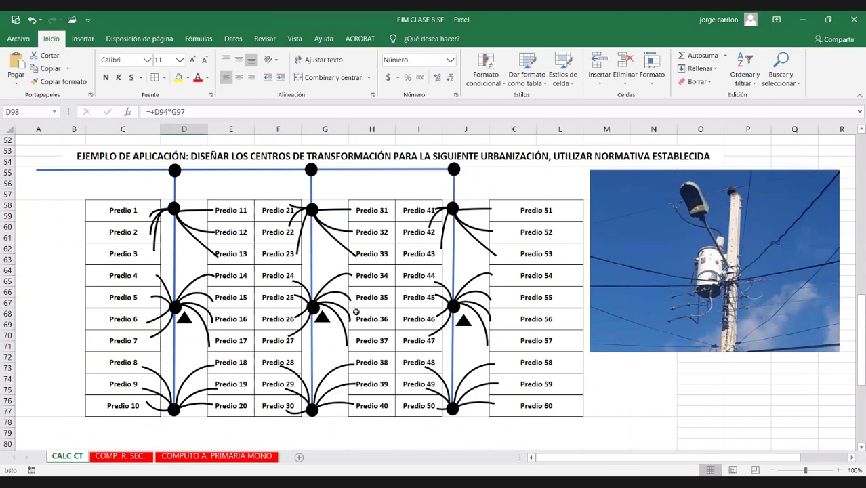
# Label B98, beside the MDT result, as CT1, and add the labels CT2 and CT3 in the two cells below
pyautogui.scroll(-1, 339, 290)
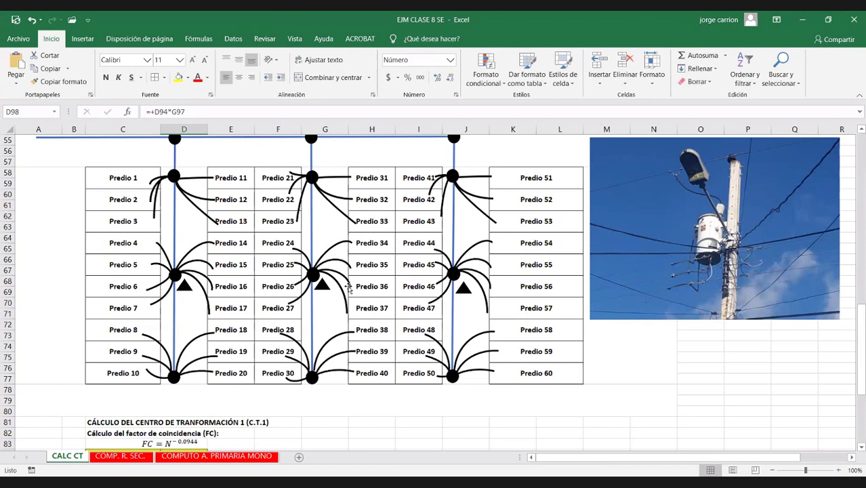
pyautogui.scroll(-2, 348, 286)
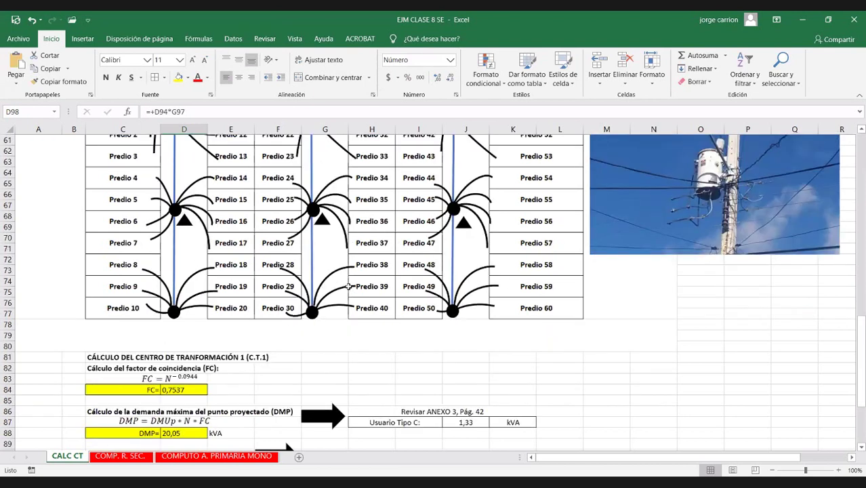
pyautogui.scroll(-5, 348, 286)
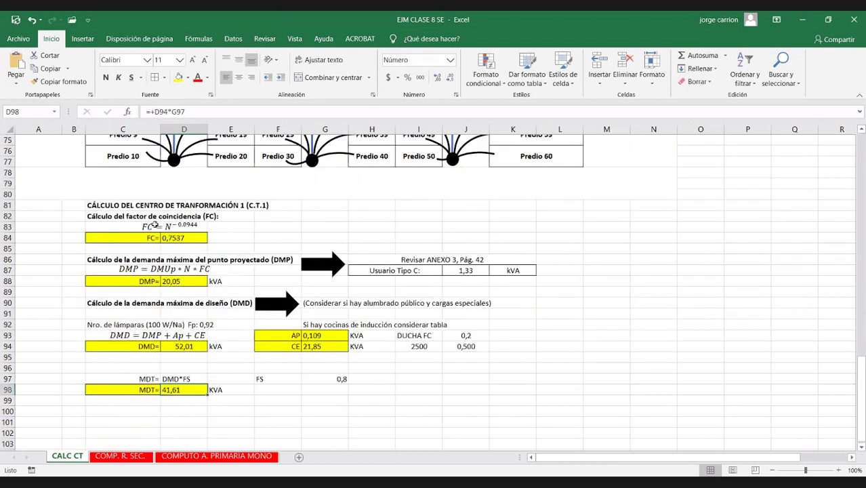
pyautogui.scroll(-1, 159, 232)
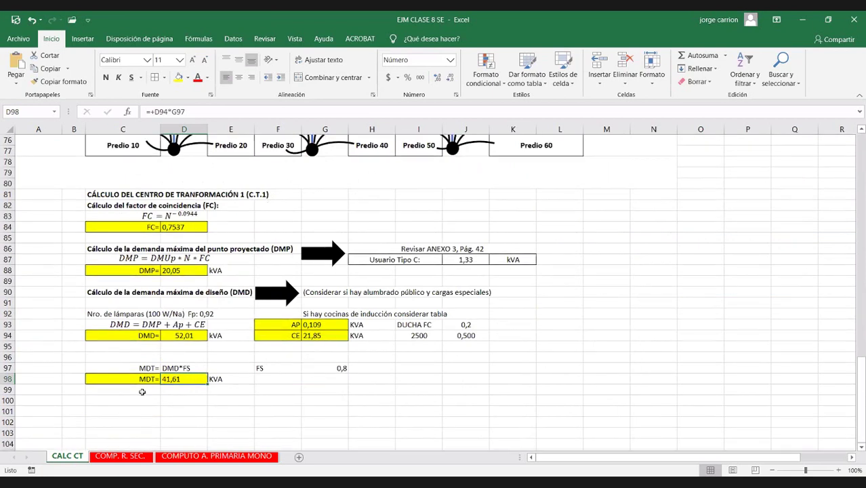
pyautogui.click(68, 379)
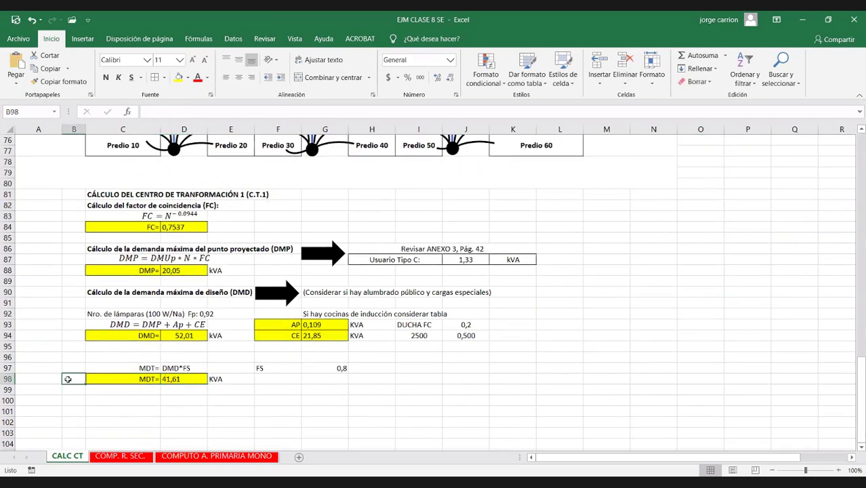
pyautogui.write('CT1')
pyautogui.press('Return')
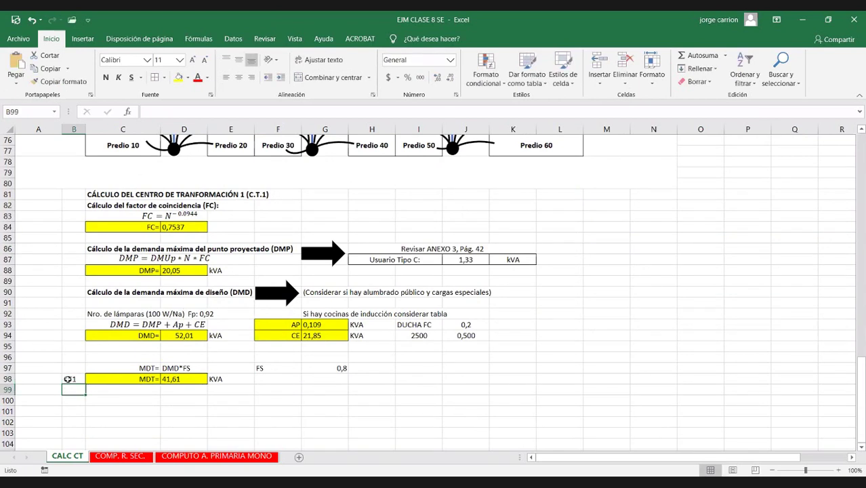
pyautogui.write('CT2')
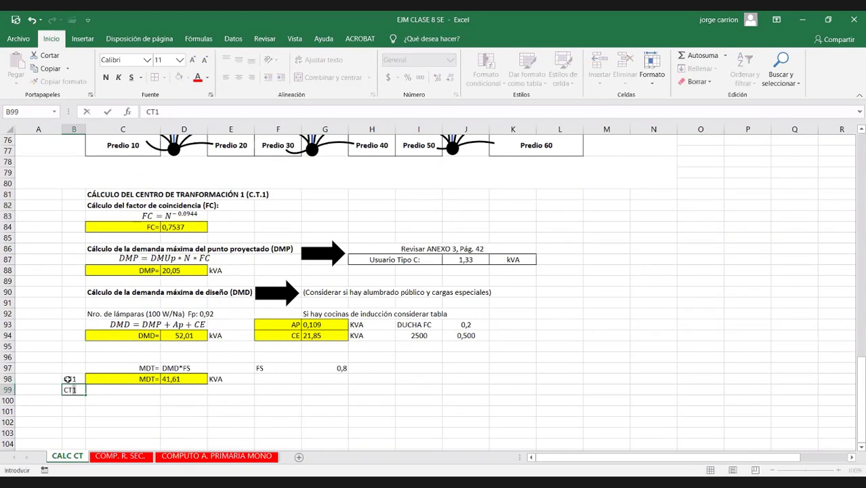
pyautogui.press('Return')
pyautogui.write('CT3')
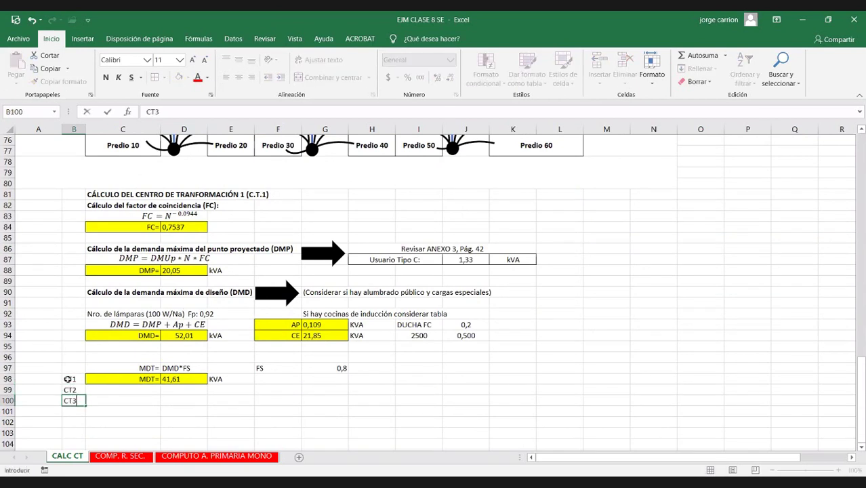
pyautogui.press('Tab')
pyautogui.press('Right')
pyautogui.press('Up')
pyautogui.press('Right')
pyautogui.press('Right')
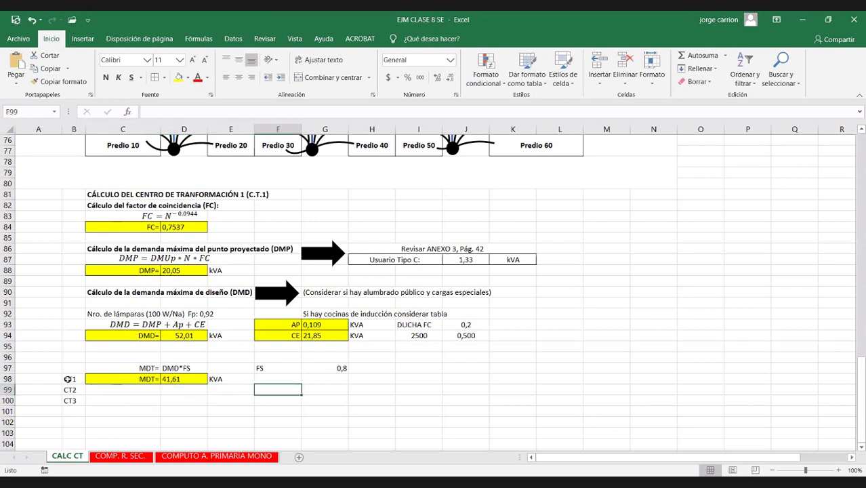
pyautogui.click(282, 379)
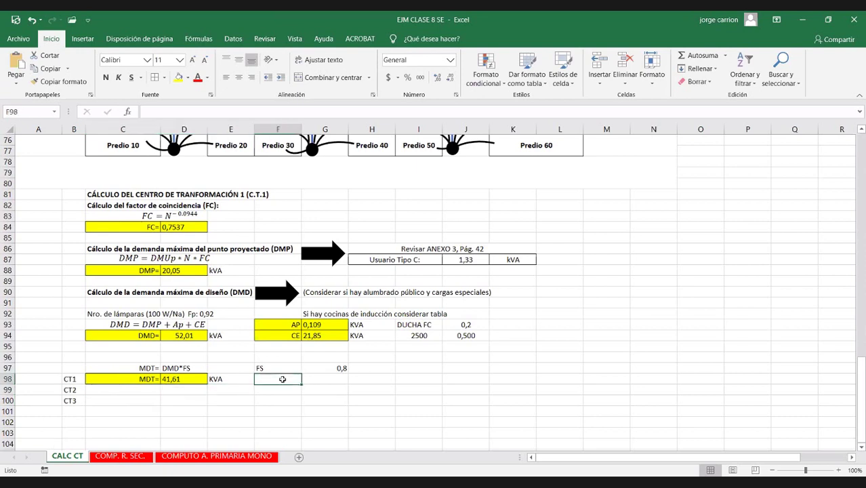
# Enter 3AP in column A beside both the CT2 and CT3 labels under the MDT result
pyautogui.click(151, 393)
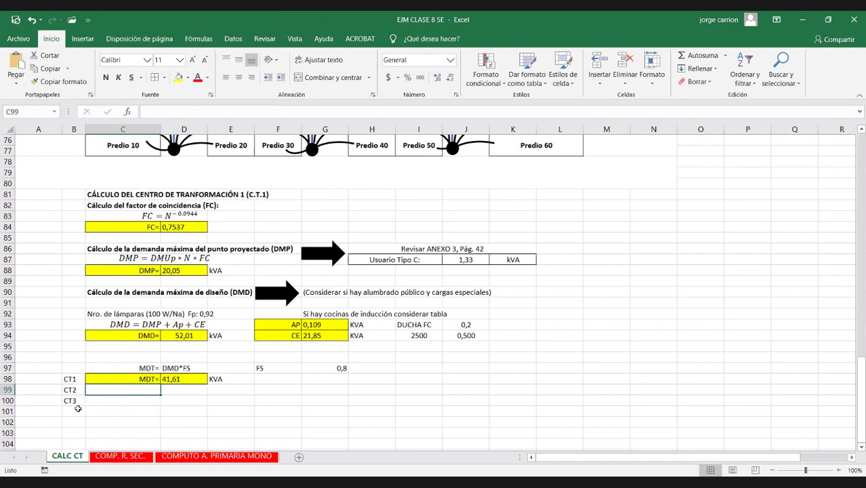
pyautogui.click(41, 391)
pyautogui.write('3AP')
pyautogui.press('Return')
pyautogui.write('3AP')
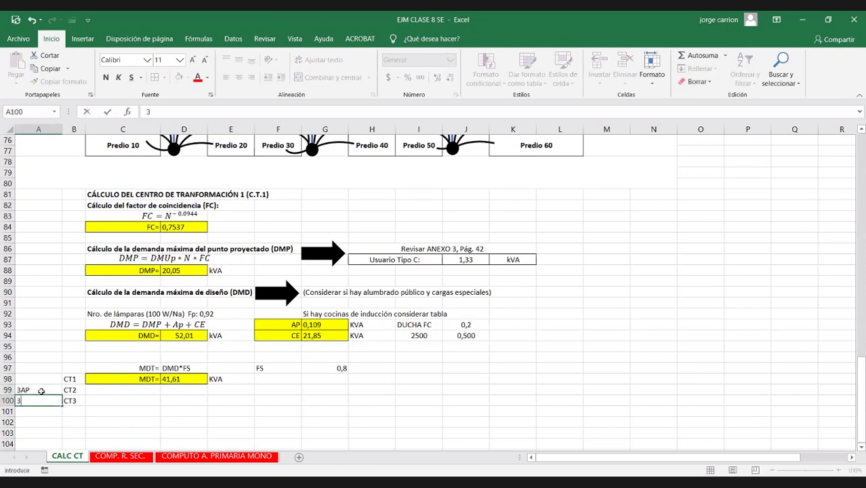
pyautogui.click(102, 396)
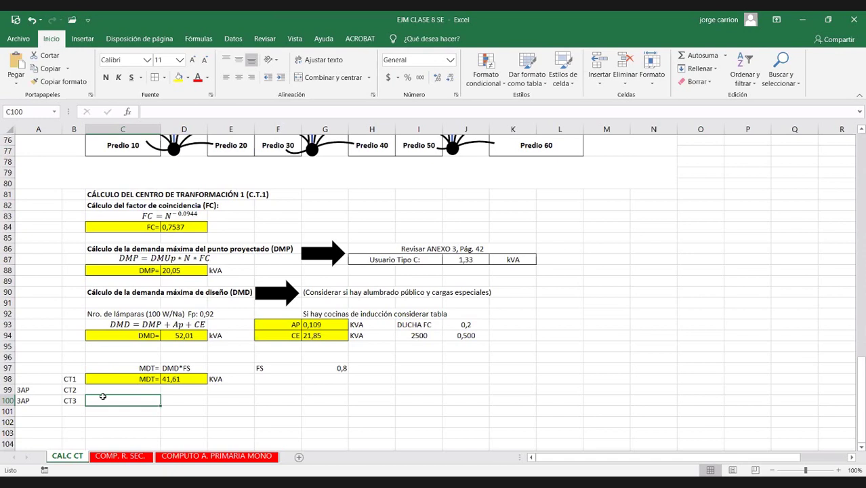
# Insert a blank row above row 97, which holds the MDT formula and FS factor
pyautogui.press('Up')
pyautogui.click(4, 368)
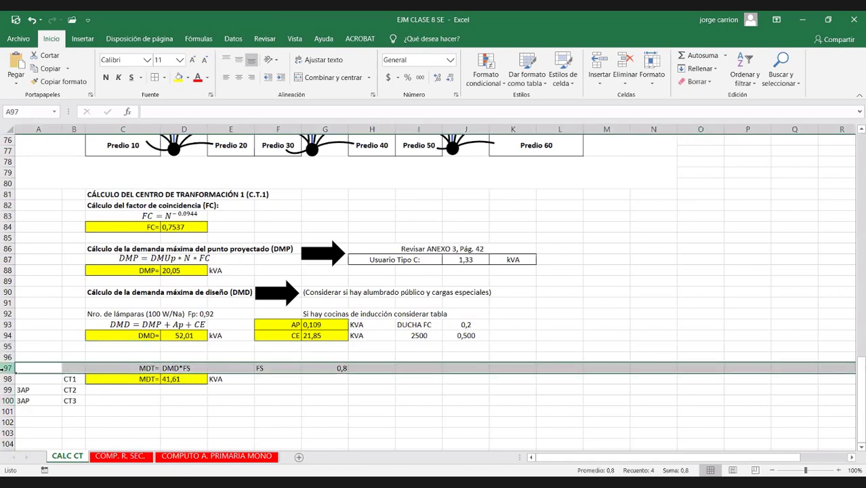
pyautogui.rightClick(28, 370)
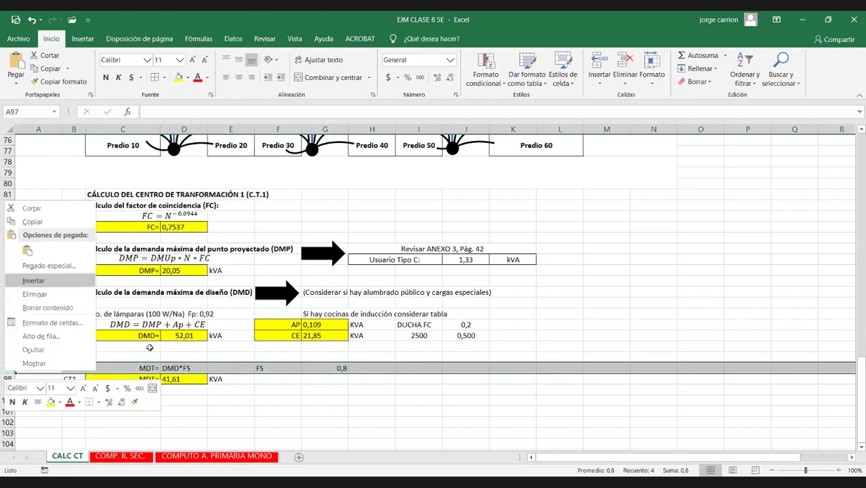
pyautogui.press('Return')
# Add the right-aligned label DMD= in C95 and C96, below the existing DMD result
pyautogui.click(145, 347)
pyautogui.write('DMD=')
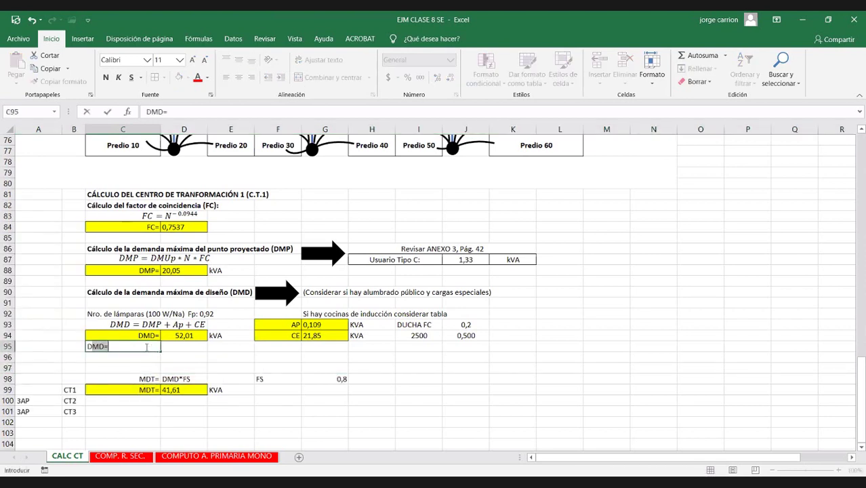
pyautogui.press('Tab')
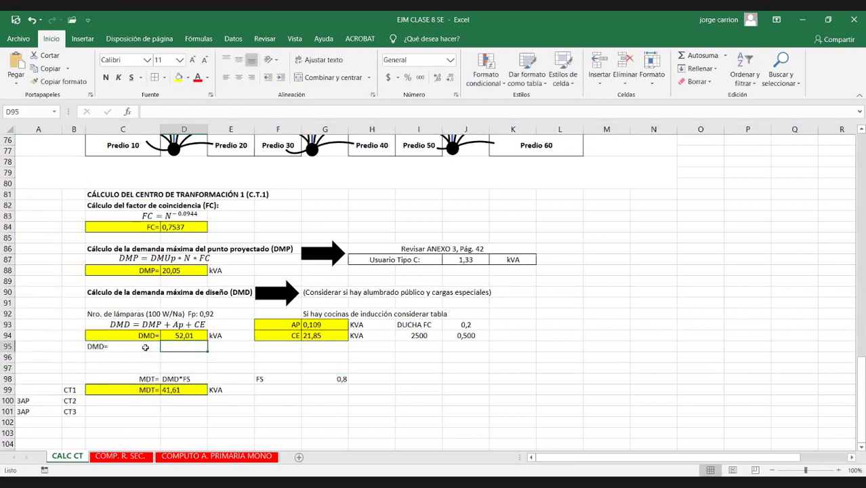
pyautogui.click(145, 347)
pyautogui.press('Return')
pyautogui.write('DMD=')
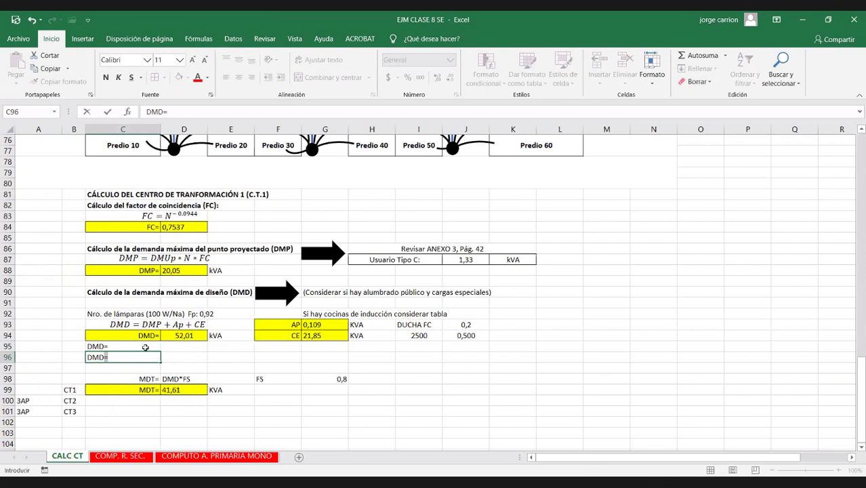
pyautogui.moveTo(155, 349); pyautogui.dragTo(155, 357)
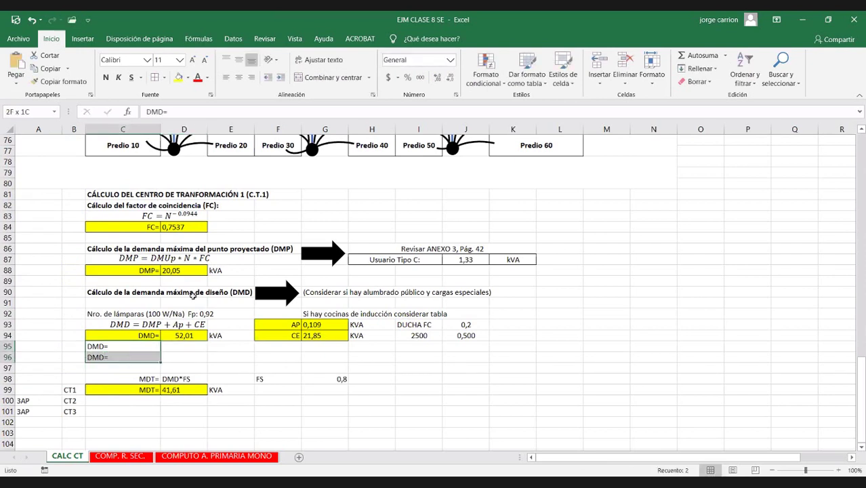
# Label the three DMD rows CT1, CT2 and CT3 in cells B94 to B96
pyautogui.click(73, 335)
pyautogui.write('CT1')
pyautogui.press('Return')
pyautogui.write('CT1')
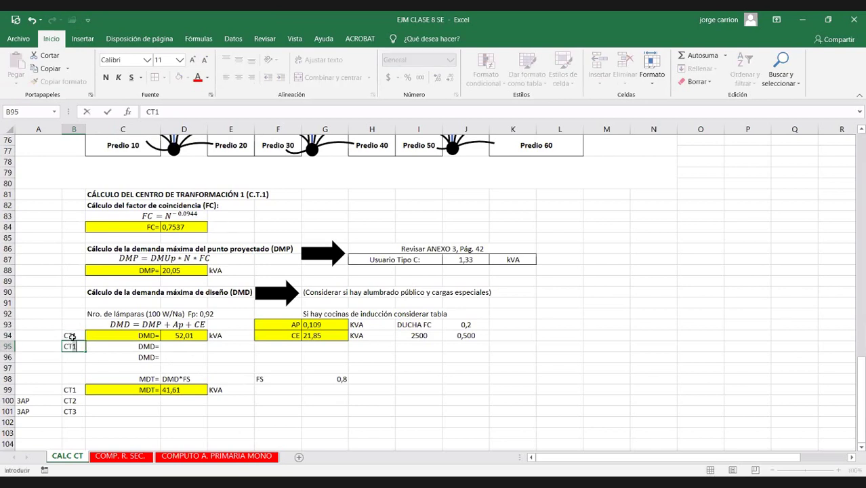
pyautogui.press('BackSpace')
pyautogui.press('BackSpace')
pyautogui.press('BackSpace')
pyautogui.click(73, 335)
pyautogui.press('Return')
pyautogui.write('CT2')
pyautogui.press('Return')
pyautogui.write('CT3')
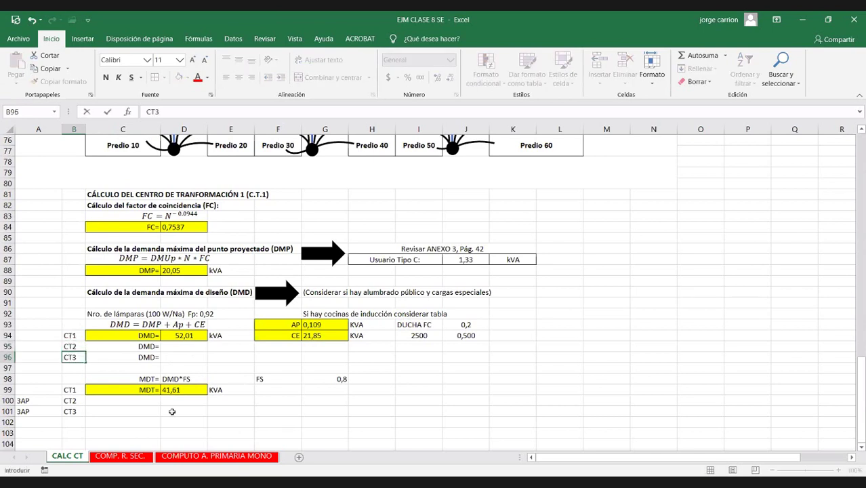
pyautogui.click(176, 406)
pyautogui.click(136, 379)
pyautogui.click(137, 366)
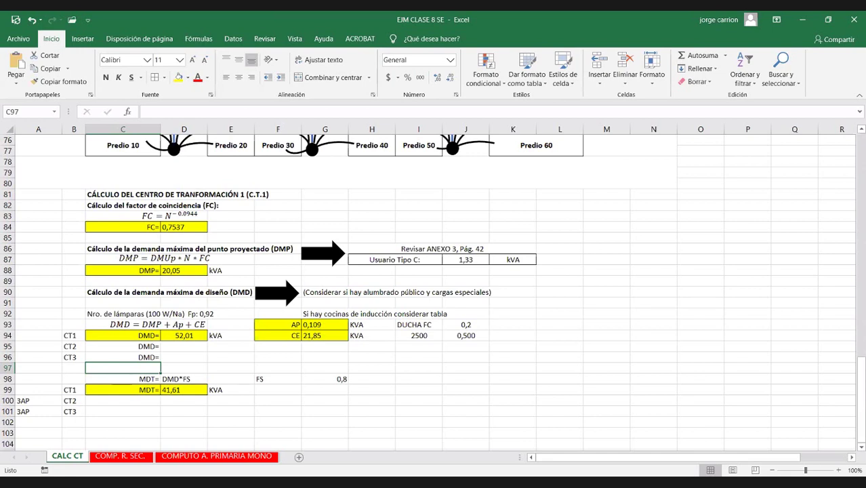
# Add the heading "Demanda máxima del Transformador" in C97 above the MDT formula
pyautogui.write('DEMANDA')
pyautogui.press('BackSpace')
pyautogui.press('BackSpace')
pyautogui.press('BackSpace')
pyautogui.press('BackSpace')
pyautogui.press('BackSpace')
pyautogui.press('BackSpace')
pyautogui.write('ema')
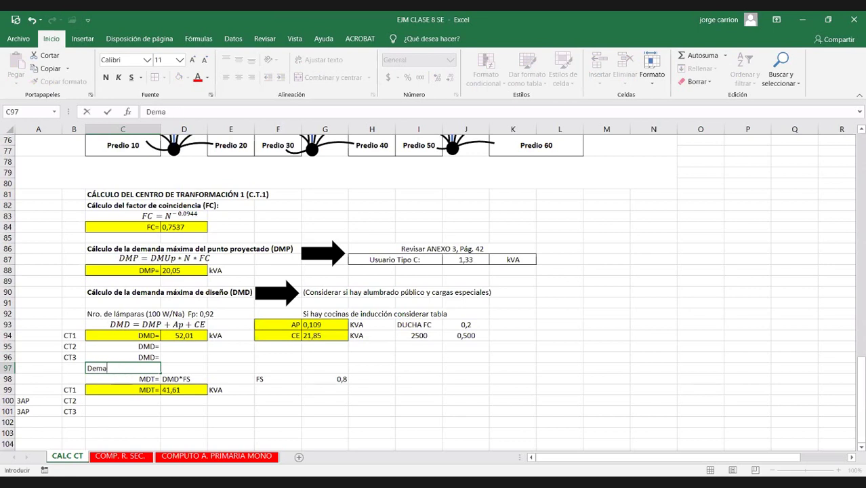
pyautogui.write('nda máxima de l')
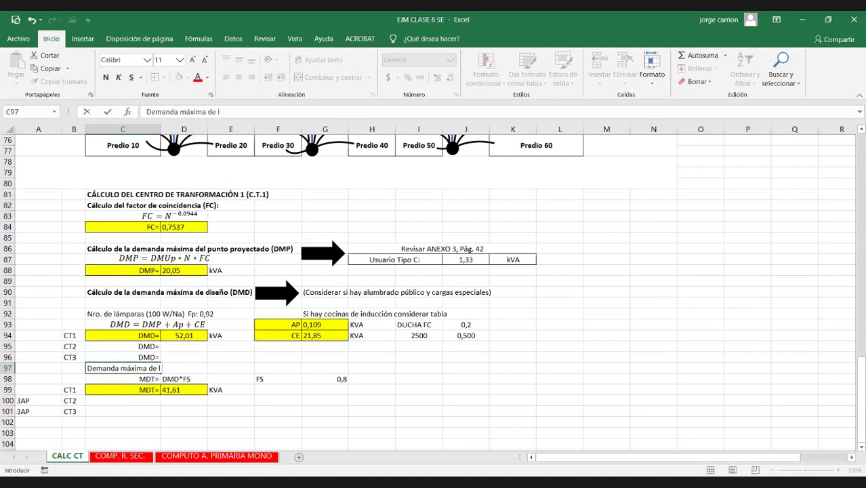
pyautogui.press('BackSpace')
pyautogui.press('BackSpace')
pyautogui.write('l Transformador')
pyautogui.press('Return')
pyautogui.press('Return')
pyautogui.press('Return')
pyautogui.press('Return')
pyautogui.press('Return')
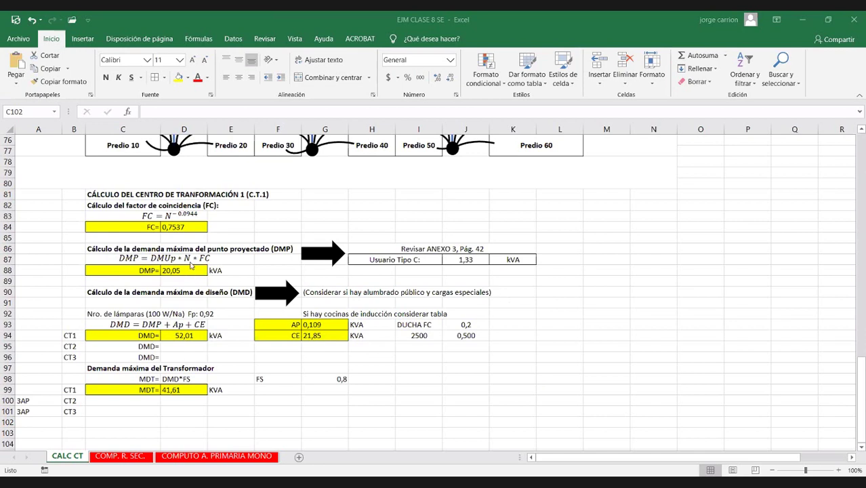
# Review the Usuario Tipo C value and the formulas behind the FC, DMP and CT1 DMD results
pyautogui.click(458, 261)
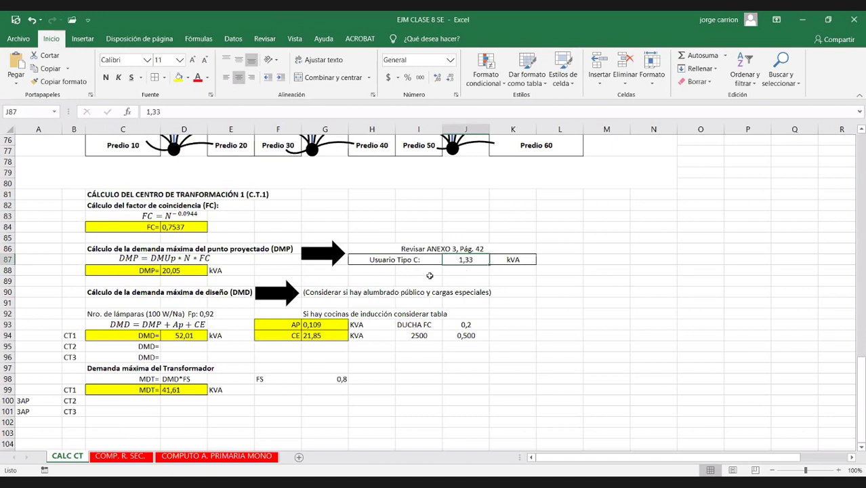
pyautogui.click(174, 270)
pyautogui.doubleClick(175, 271)
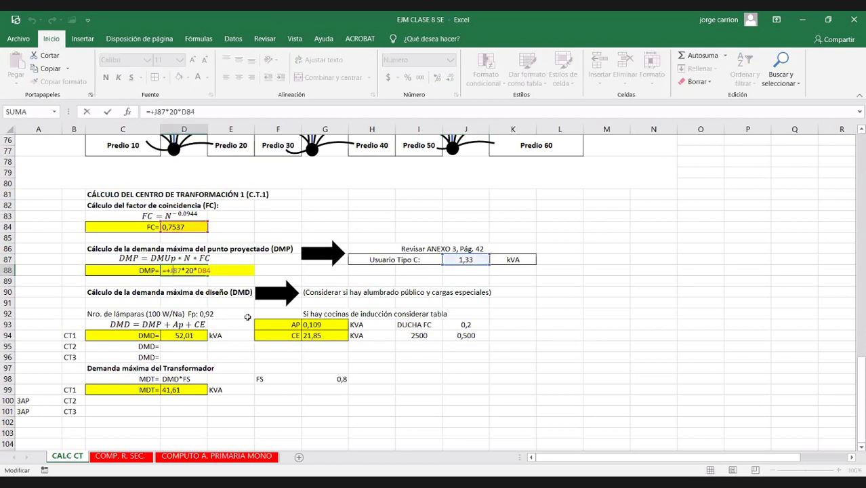
pyautogui.press('Return')
pyautogui.click(185, 226)
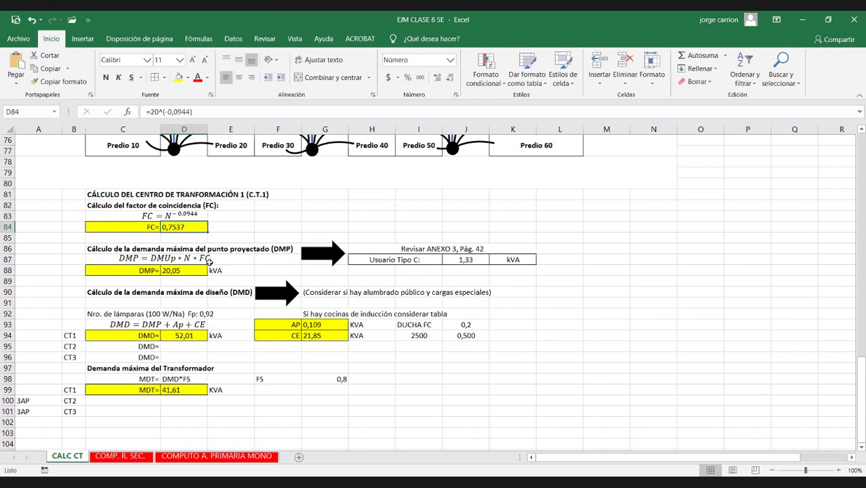
pyautogui.doubleClick(168, 270)
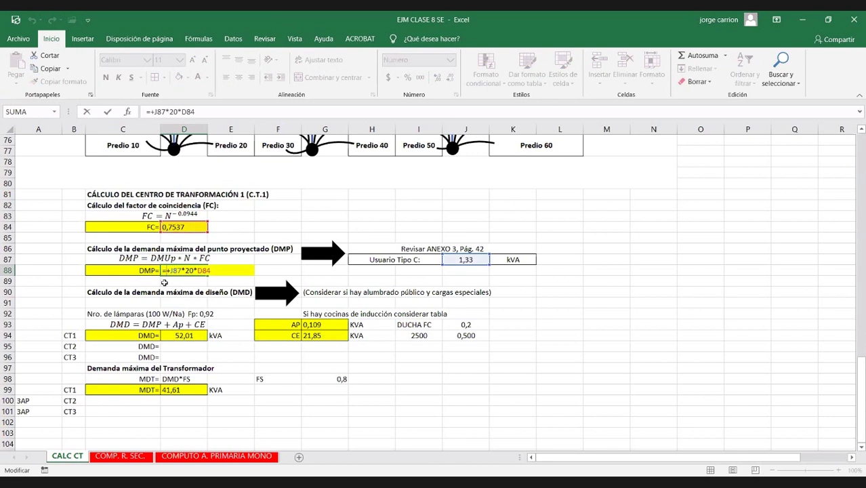
pyautogui.press('Return')
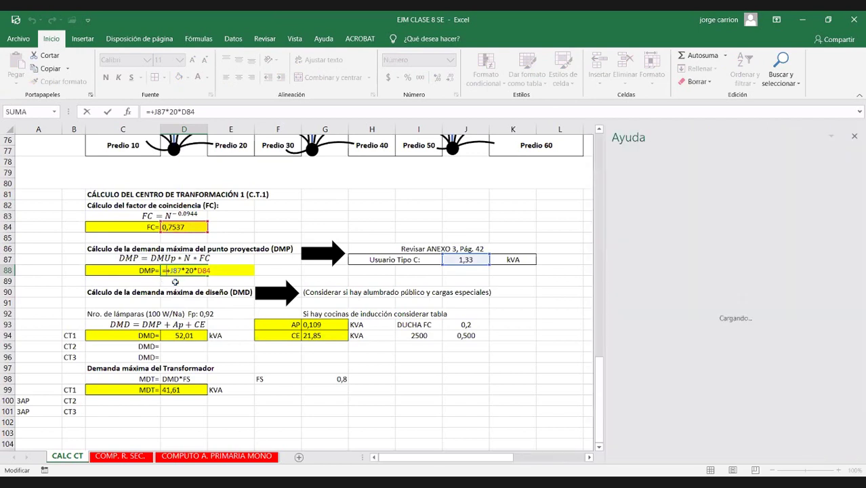
pyautogui.click(854, 136)
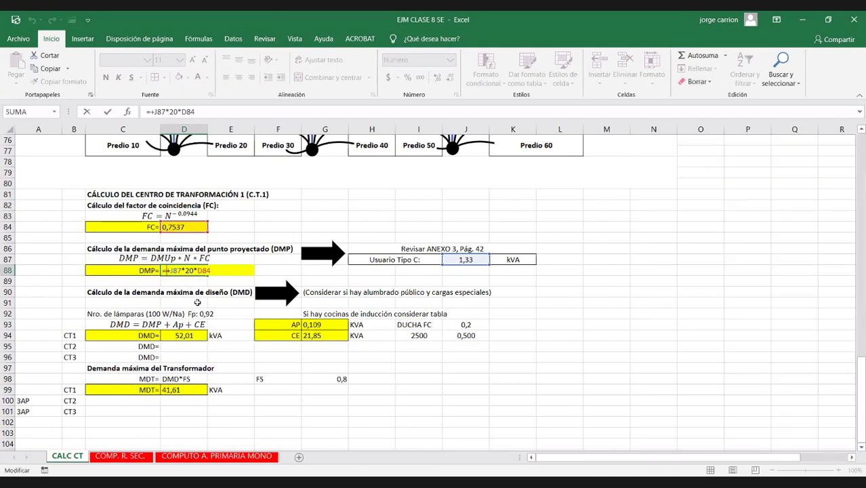
pyautogui.press('Return')
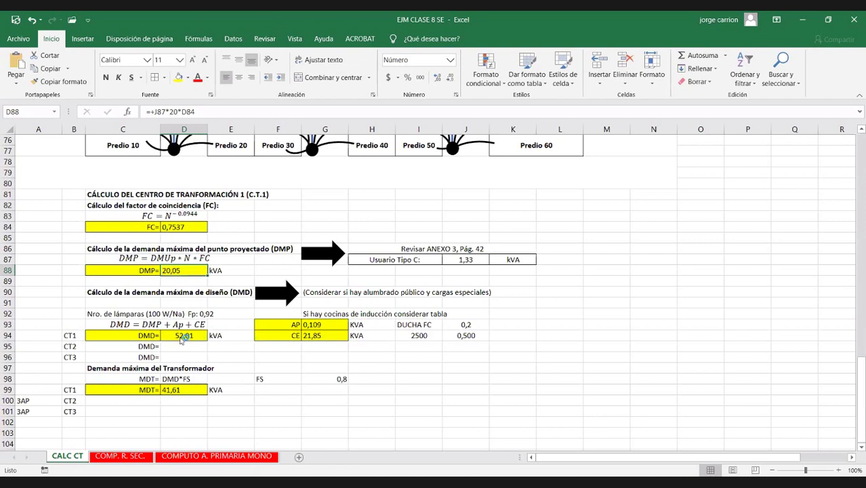
pyautogui.click(180, 337)
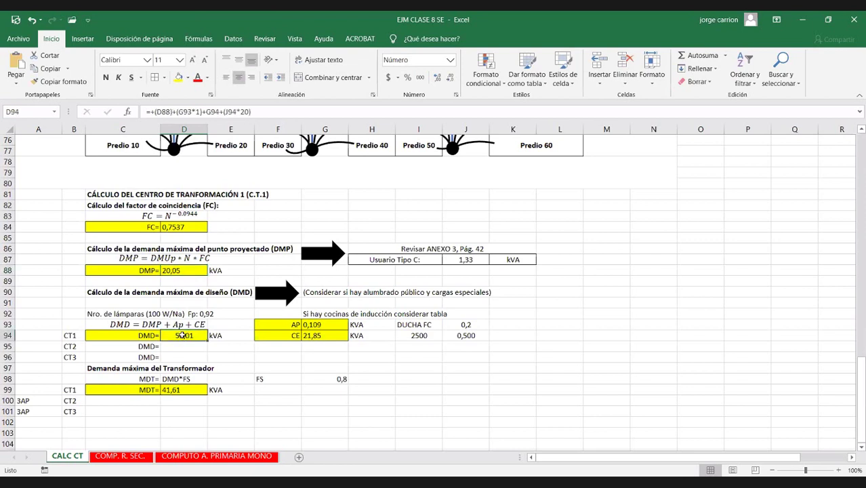
pyautogui.doubleClick(182, 334)
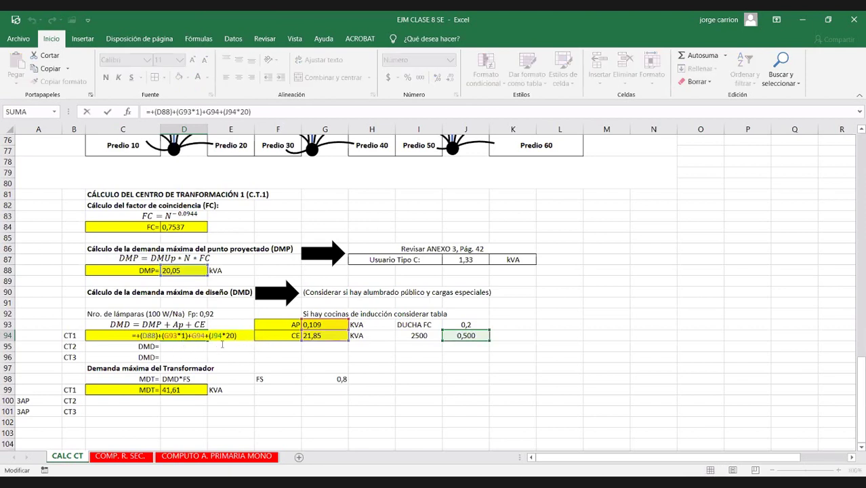
# Set the special load CE in G94 to 12,75
pyautogui.click(305, 343)
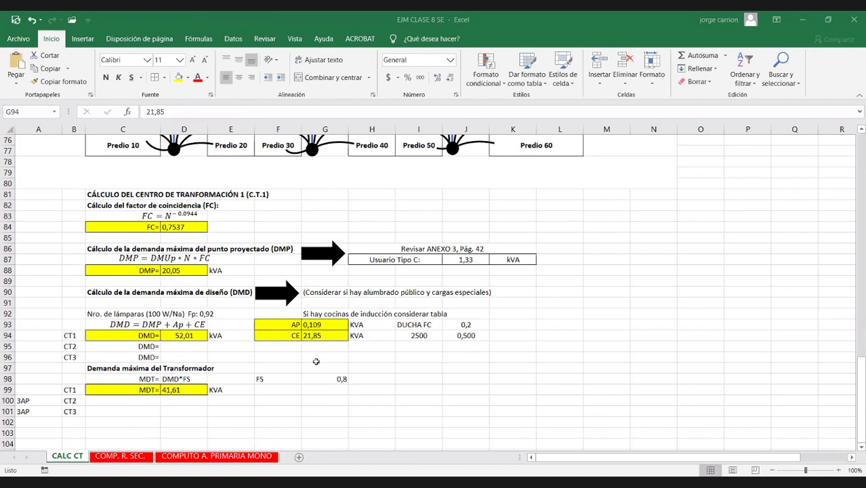
pyautogui.doubleClick(313, 335)
pyautogui.doubleClick(312, 335)
pyautogui.write('12,75')
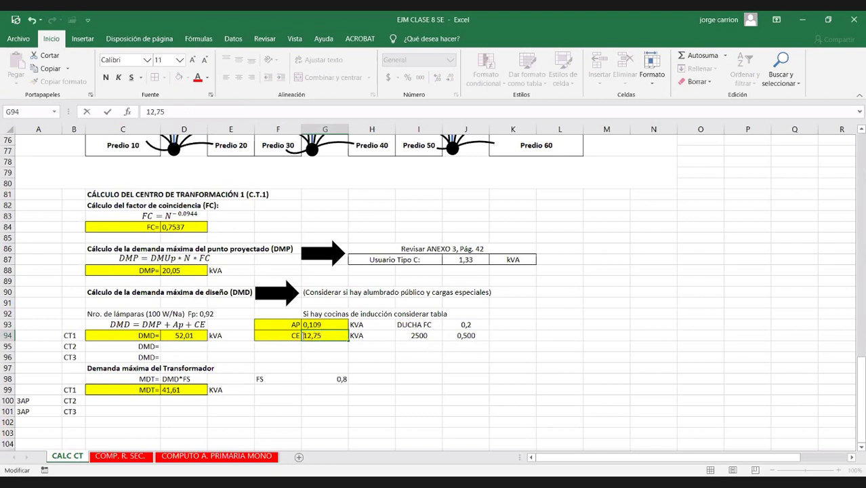
pyautogui.click(439, 361)
# Change the lamp multiplier in the CT1 DMD formula so the AP term becomes G93*3
pyautogui.click(185, 337)
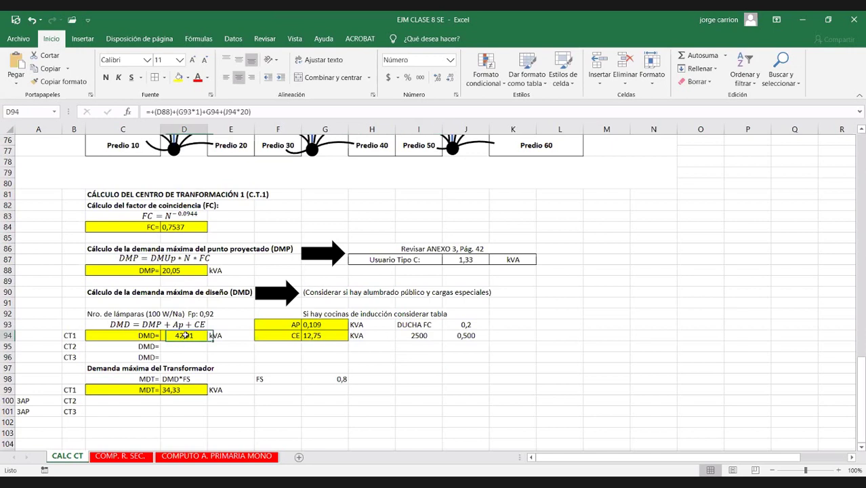
pyautogui.doubleClick(185, 337)
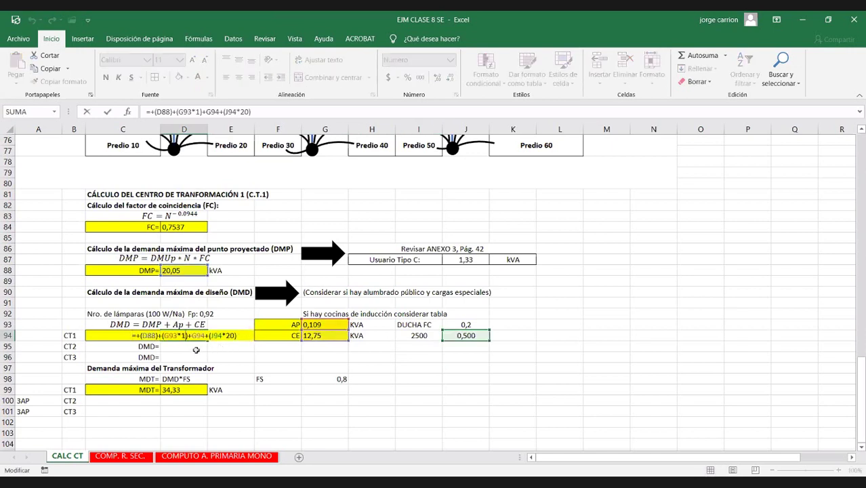
pyautogui.press('BackSpace')
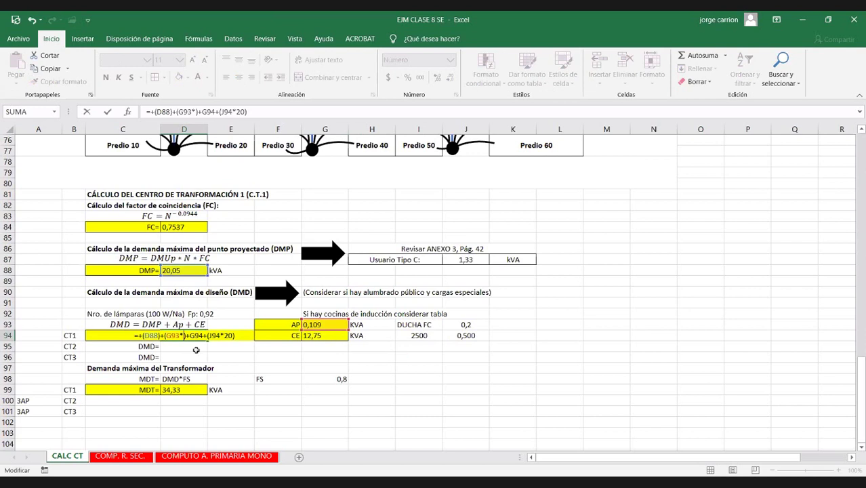
pyautogui.write('3')
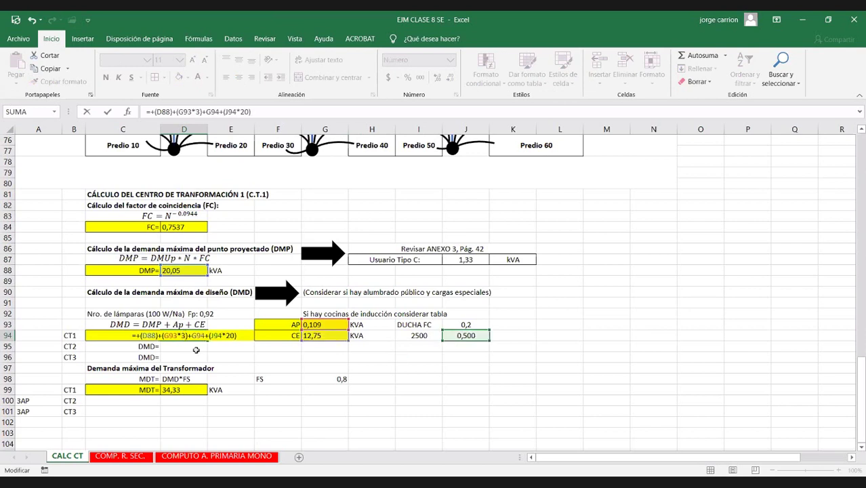
pyautogui.press('Return')
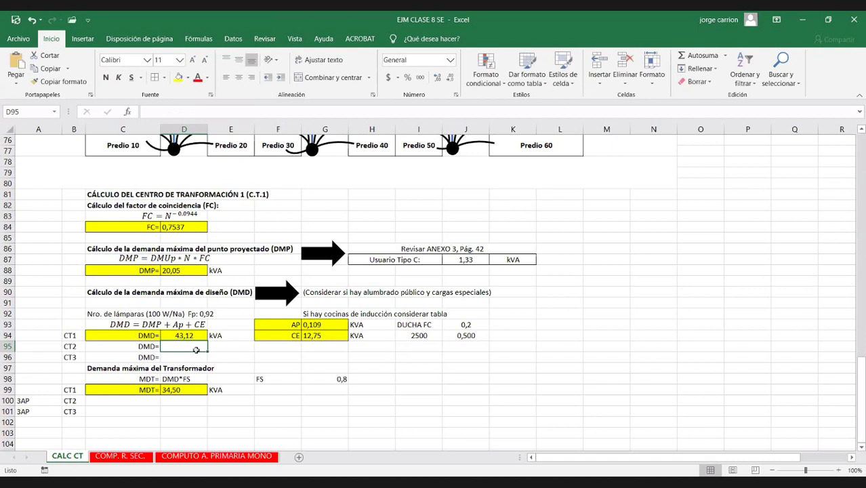
# Move the FS label from F98 to H98, beside the 0,8 factor
pyautogui.click(179, 389)
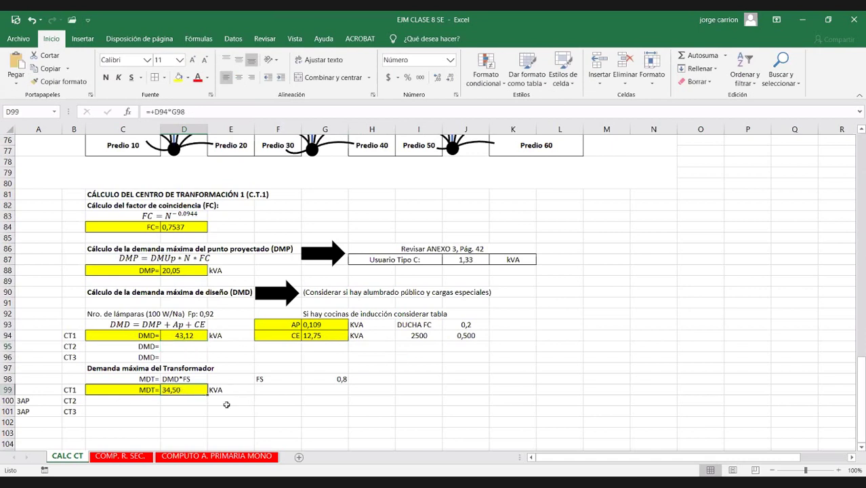
pyautogui.click(271, 391)
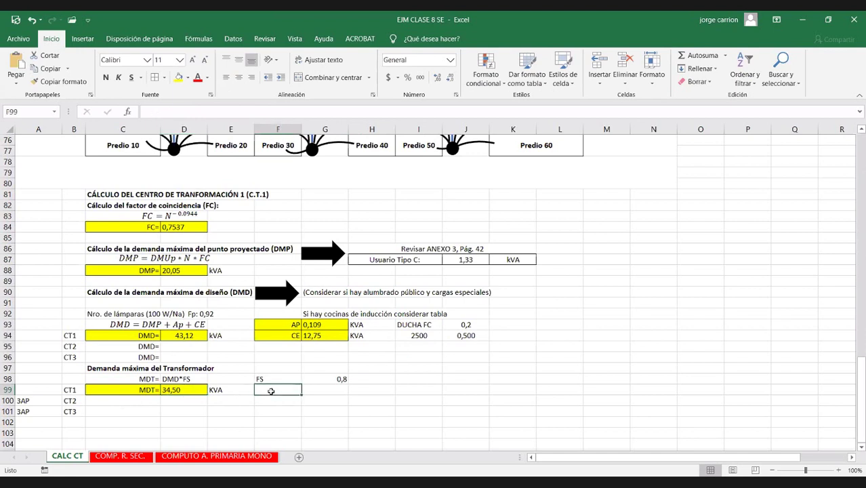
pyautogui.click(271, 381)
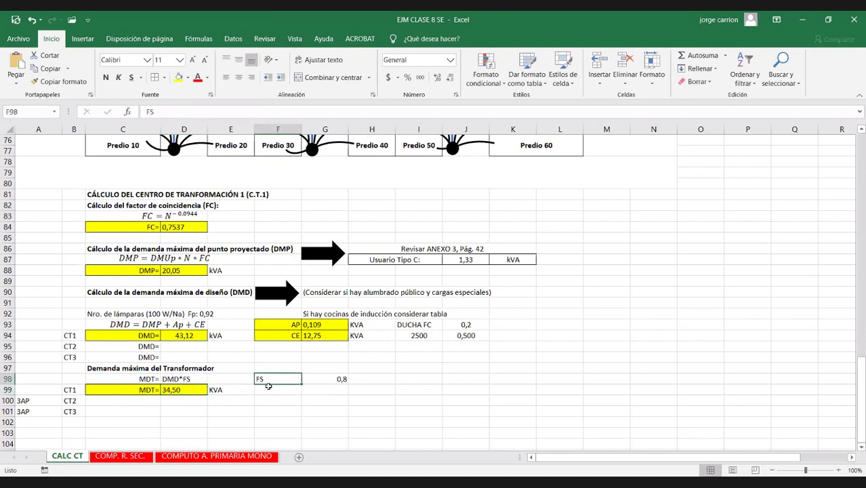
pyautogui.press('Delete')
pyautogui.click(380, 384)
pyautogui.write('FS')
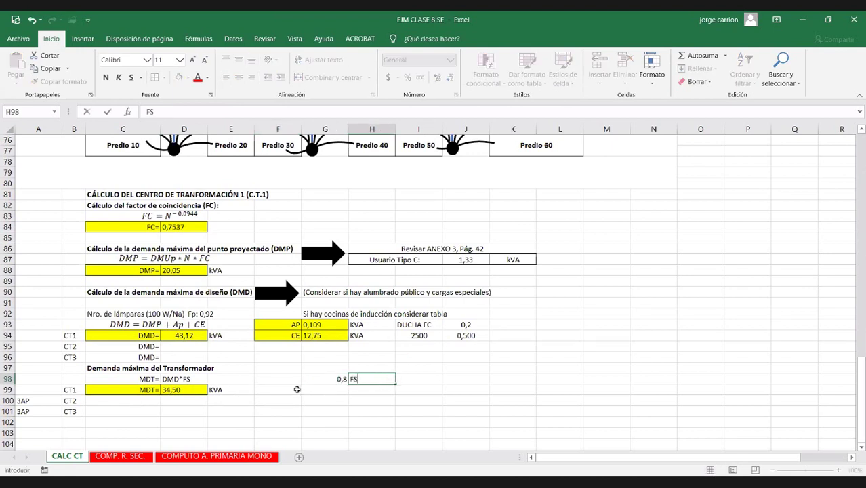
pyautogui.click(281, 381)
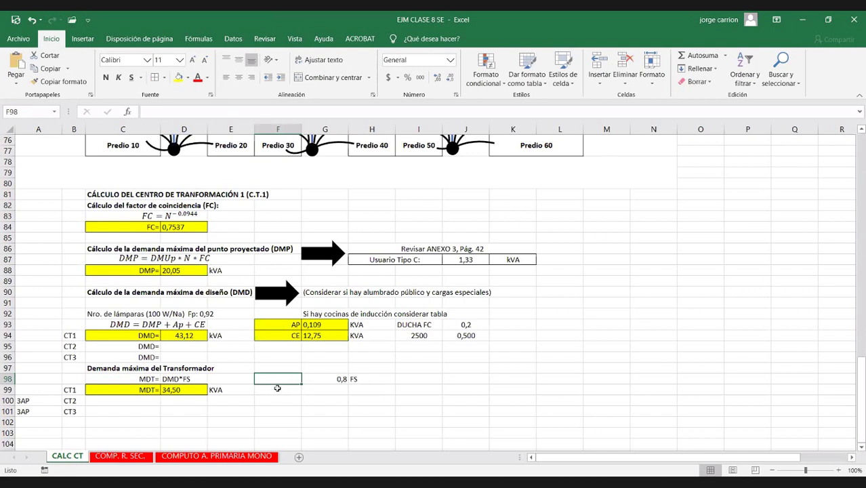
# Enter CT1 in I98 with the value 50 beside it in J98
pyautogui.click(418, 381)
pyautogui.write('CT1')
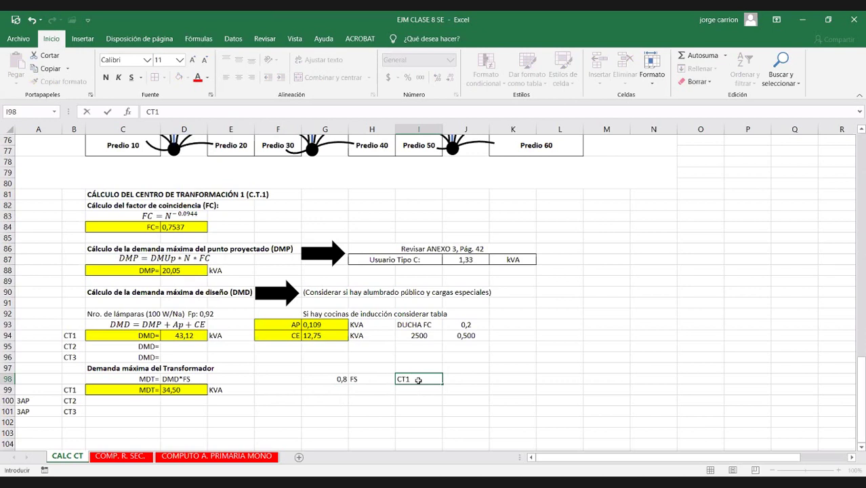
pyautogui.press('Tab')
pyautogui.write('50')
pyautogui.press('Return')
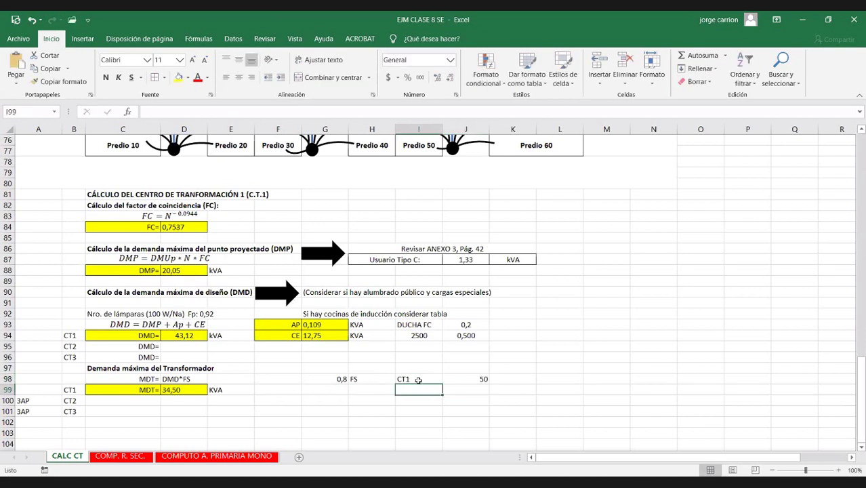
# Enter CT2 in I99 with the value 37,5 in J99, and add the label CT3 in I100
pyautogui.write('CT1')
pyautogui.press('BackSpace')
pyautogui.write('2')
pyautogui.press('Tab')
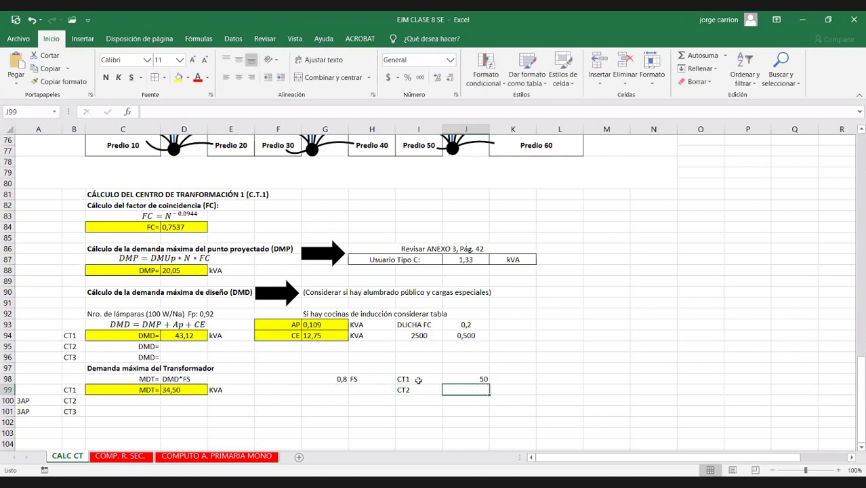
pyautogui.write('37,5')
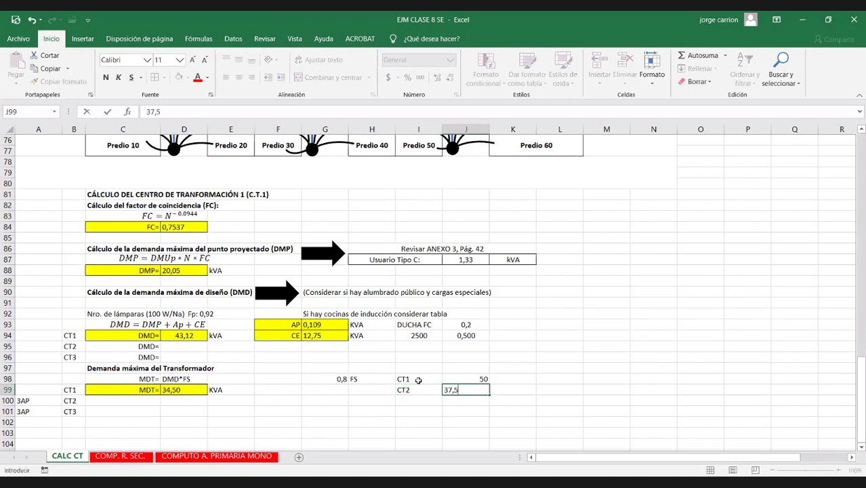
pyautogui.press('Return')
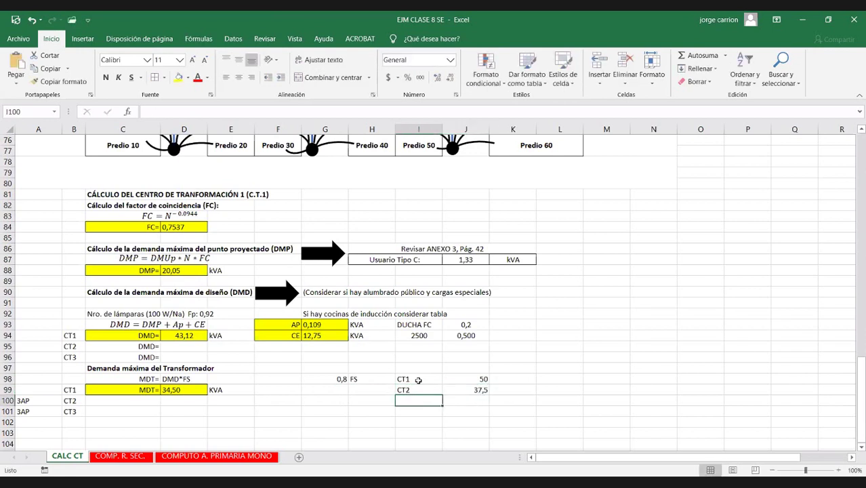
pyautogui.write('CT3')
pyautogui.press('Tab')
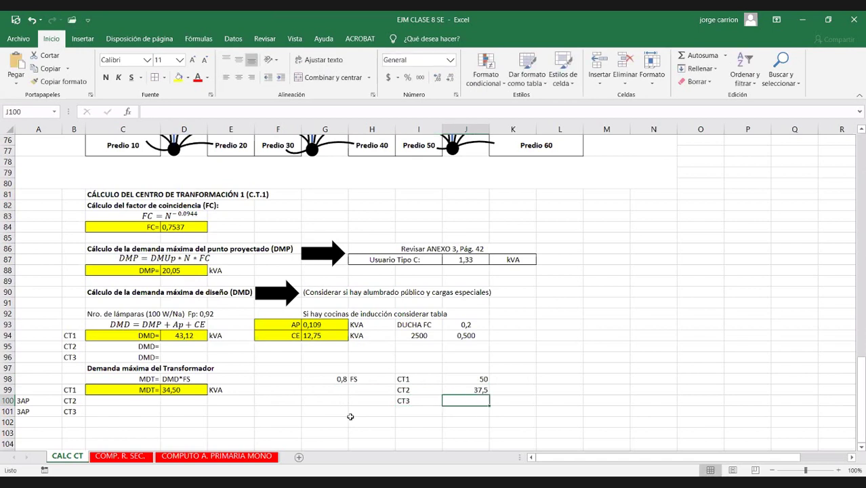
# Remove the CE term G94 from the DMD formula in D94, leaving =+(D88)+(G93*3)+(J94*20)
pyautogui.click(181, 390)
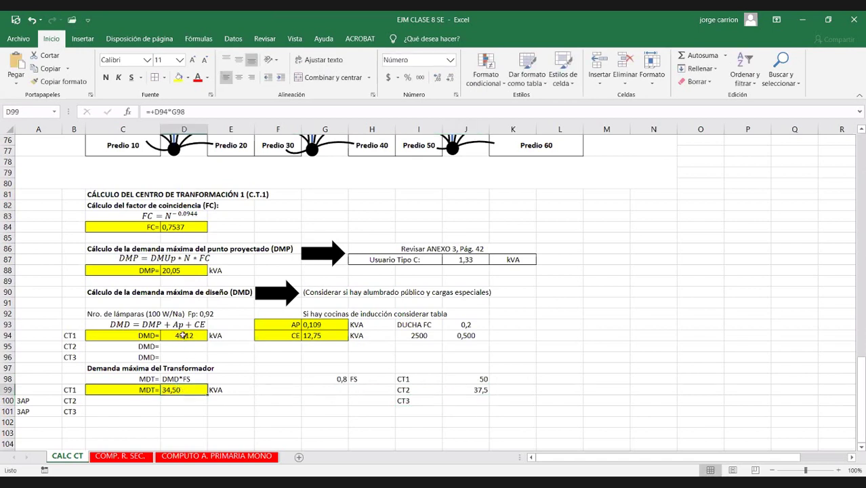
pyautogui.doubleClick(183, 335)
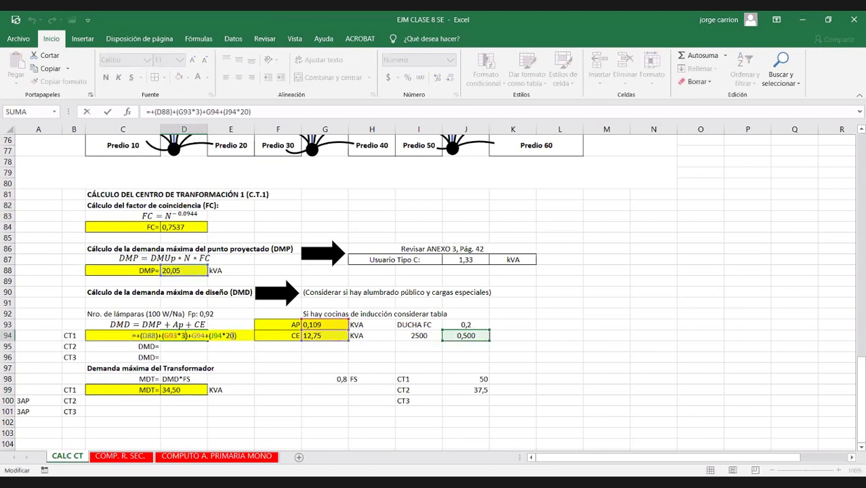
pyautogui.moveTo(204, 337)
pyautogui.mouseDown()
pyautogui.moveTo(236, 336)
pyautogui.moveTo(188, 336)
pyautogui.mouseUp()
pyautogui.press('Delete')
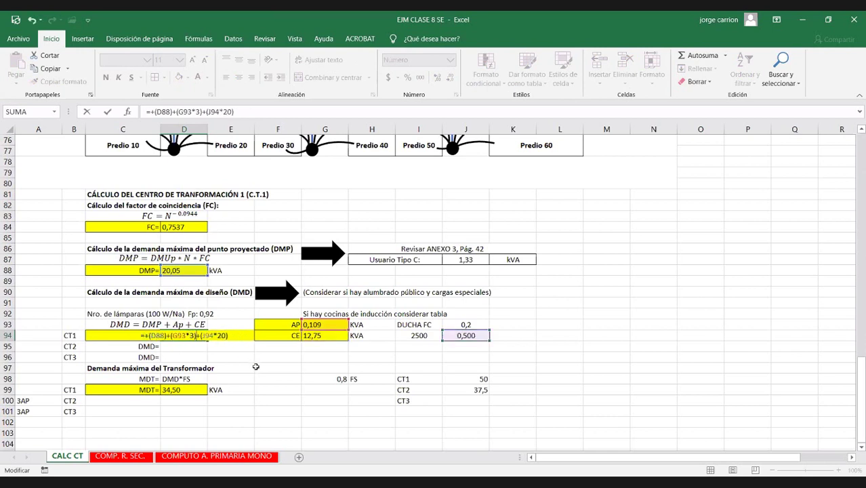
pyautogui.press('Return')
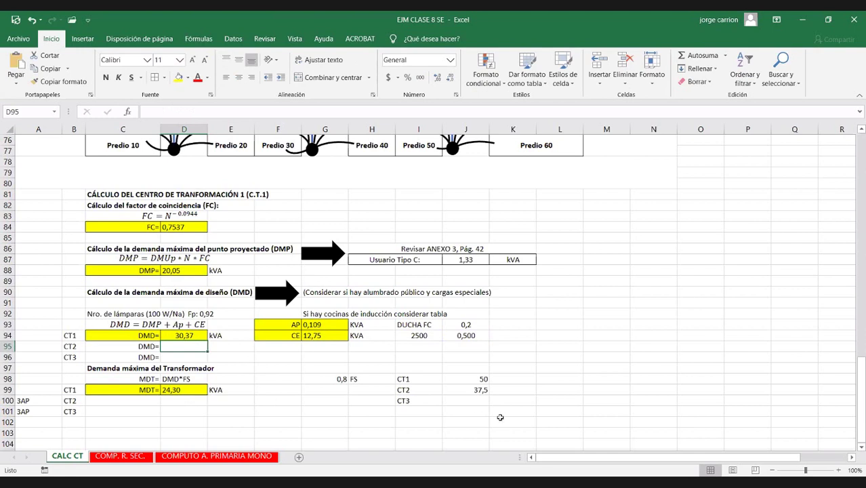
# Enter 25 in J100 as the CT3 transformer rating
pyautogui.click(468, 401)
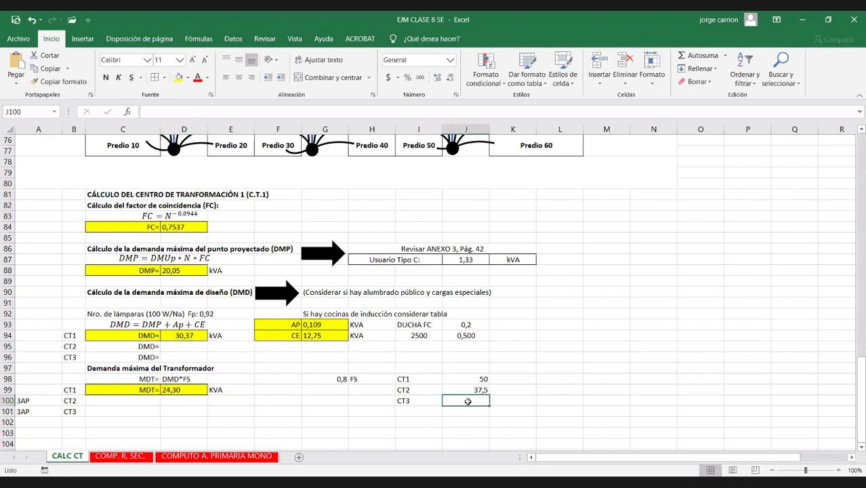
pyautogui.write('25')
pyautogui.click(559, 394)
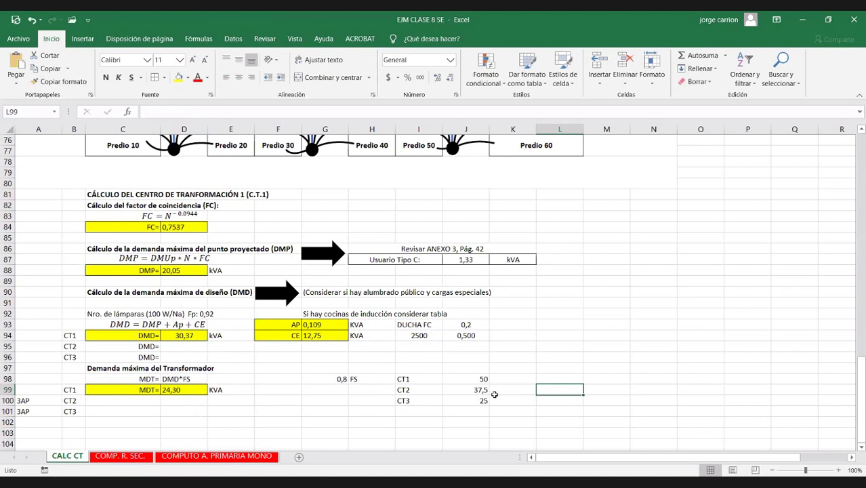
pyautogui.scroll(1, 502, 388)
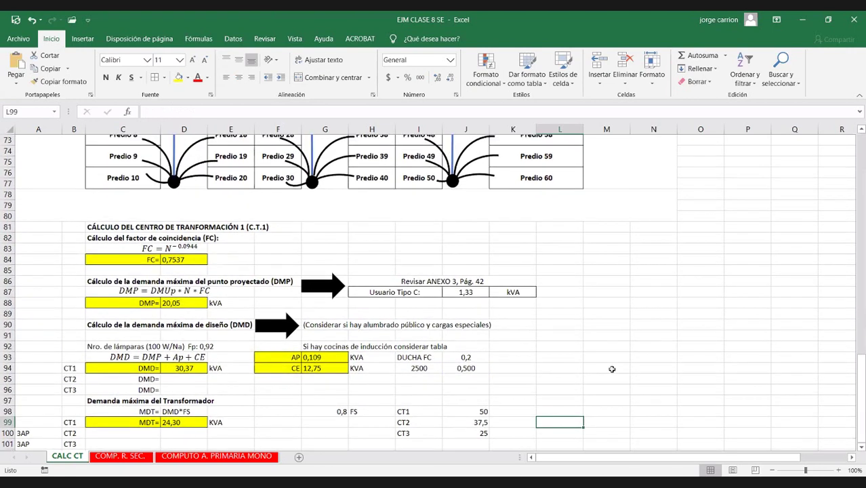
pyautogui.scroll(-2, 559, 378)
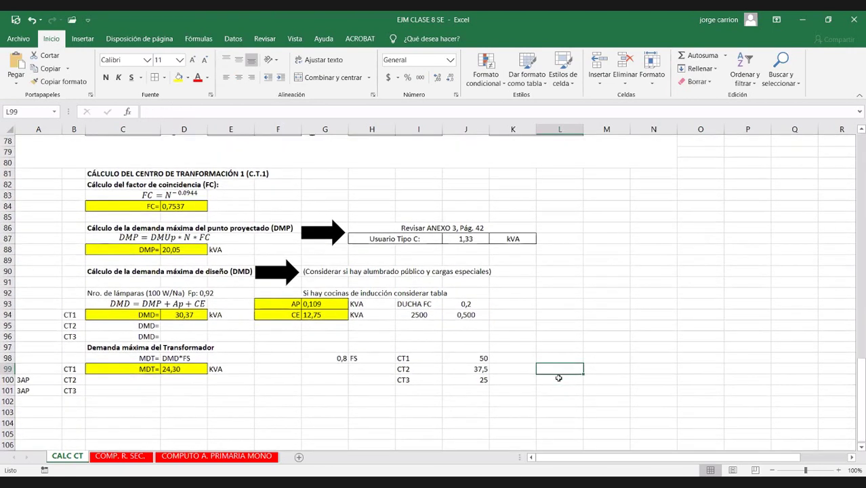
pyautogui.scroll(-1, 509, 368)
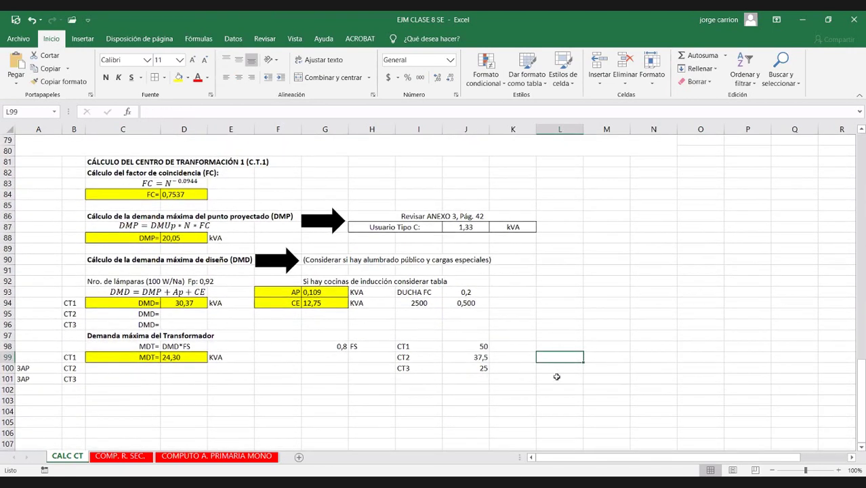
pyautogui.click(512, 370)
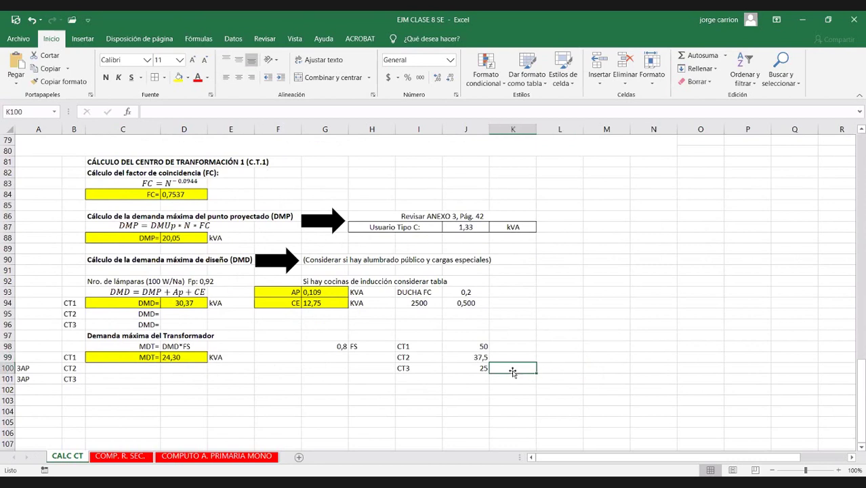
pyautogui.moveTo(466, 347); pyautogui.dragTo(465, 366)
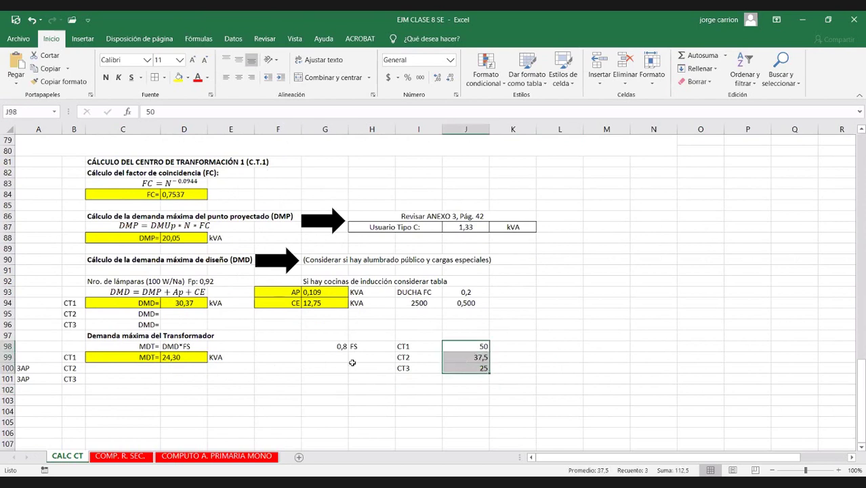
pyautogui.click(211, 382)
pyautogui.click(180, 298)
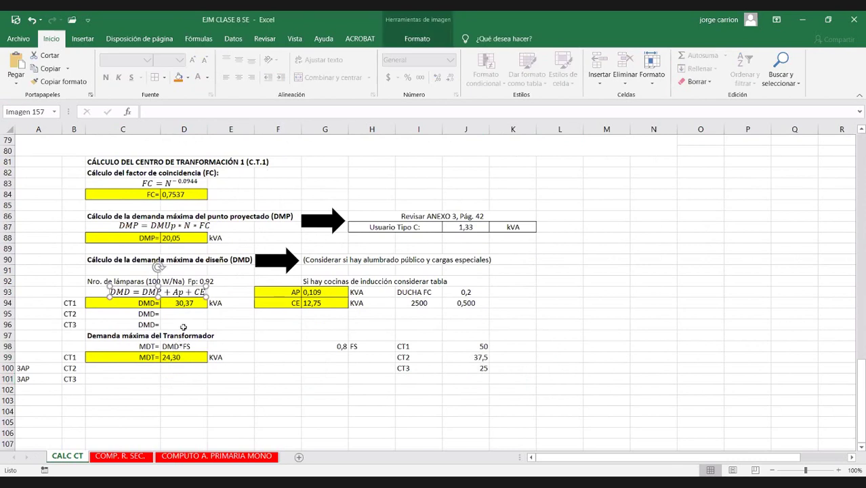
pyautogui.press('Escape')
pyautogui.doubleClick(188, 305)
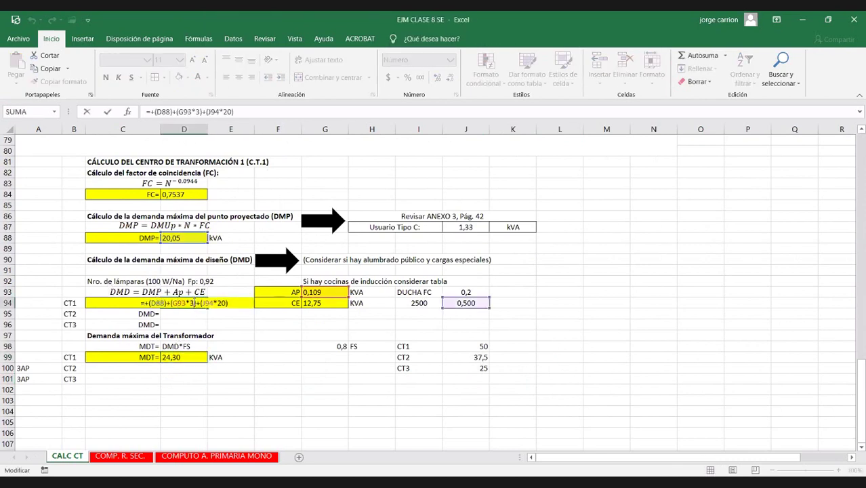
pyautogui.press('BackSpace')
pyautogui.write('1')
pyautogui.press('Escape')
# Enter 21,85 in G95 and label it CE 20U in F95
pyautogui.click(316, 306)
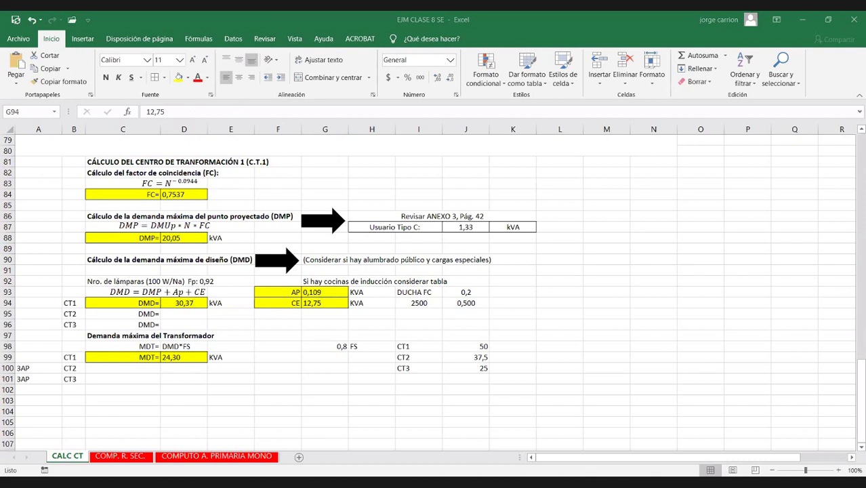
pyautogui.click(313, 314)
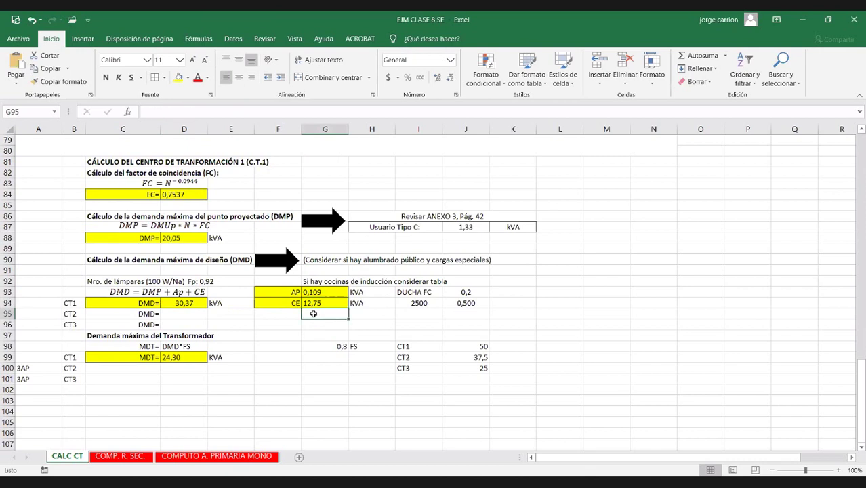
pyautogui.write('21,')
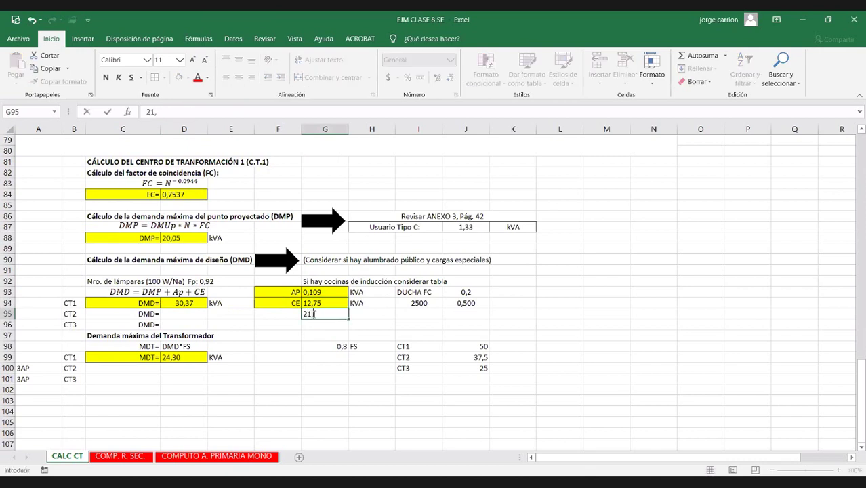
pyautogui.write('85')
pyautogui.click(292, 314)
pyautogui.write('CE 20')
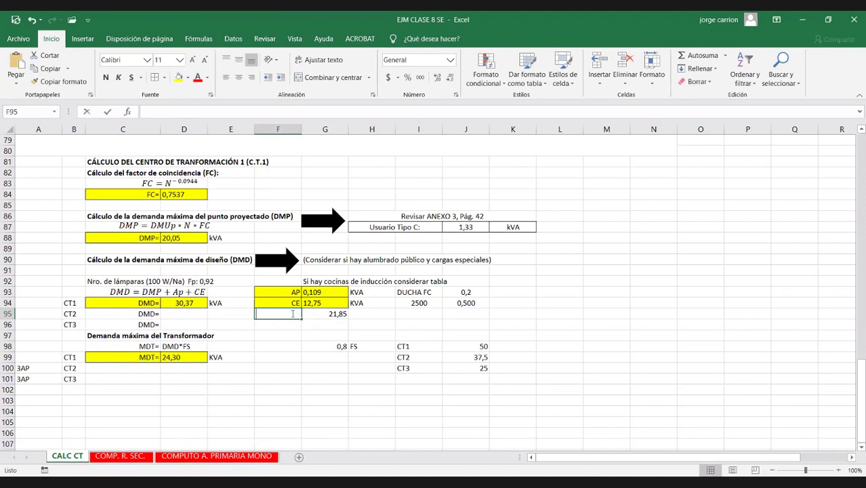
pyautogui.write('U')
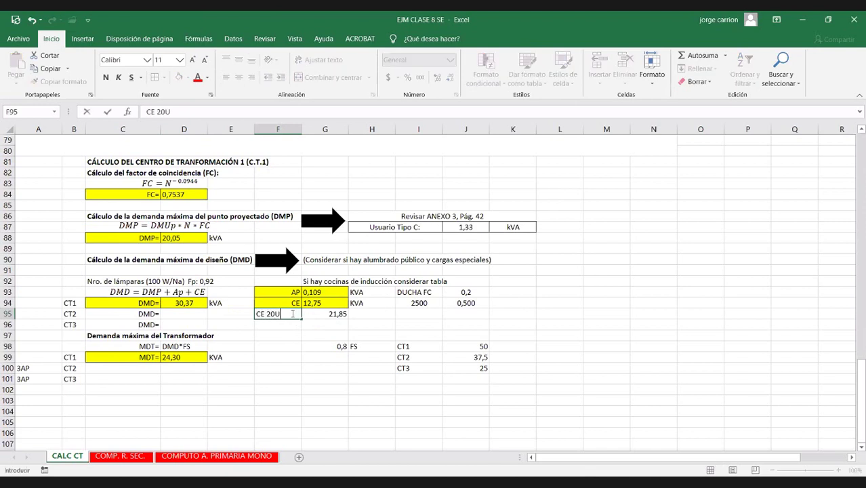
# Change the CE label in F94 to CE 10U and right-align the CE 20U label in F95
pyautogui.click(296, 303)
pyautogui.doubleClick(296, 303)
pyautogui.write('10U')
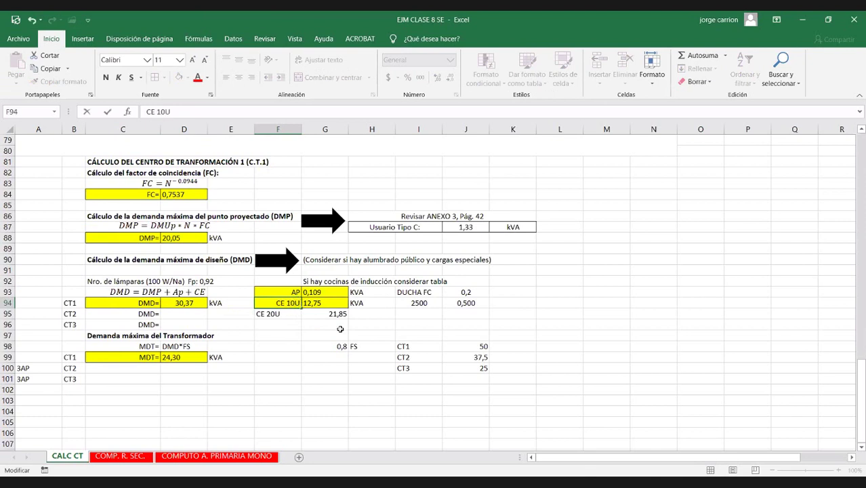
pyautogui.click(284, 326)
pyautogui.click(286, 313)
pyautogui.click(251, 76)
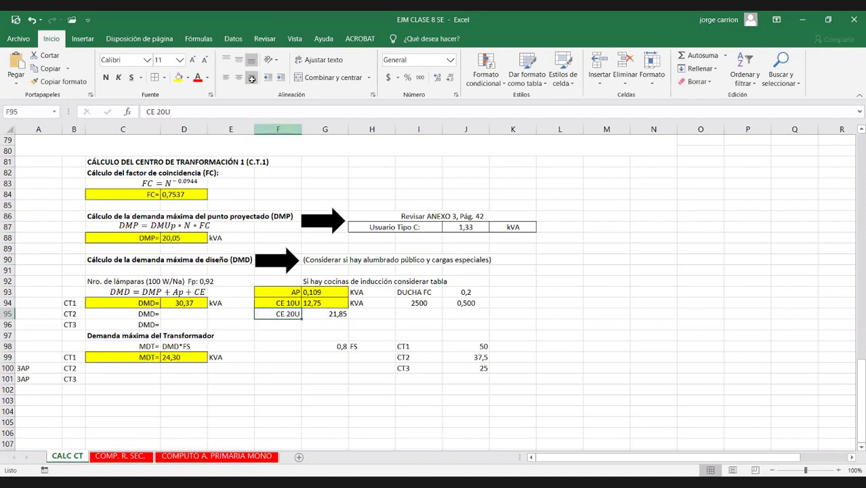
pyautogui.click(324, 314)
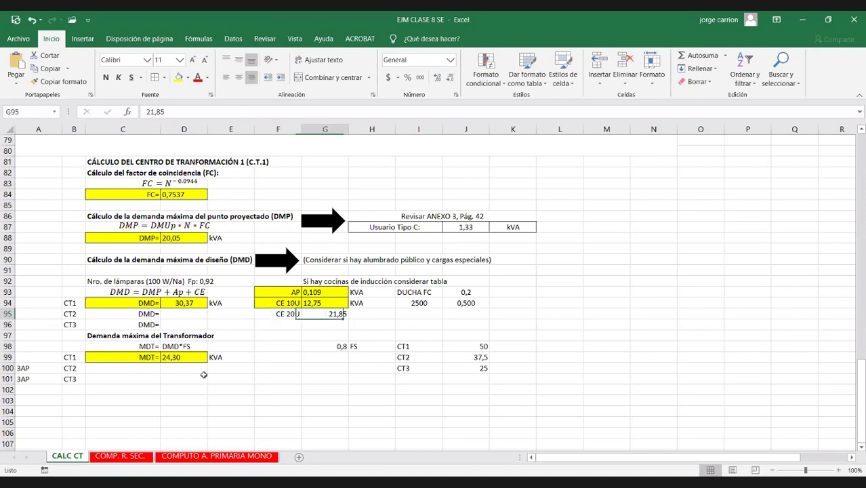
# Examine the CT1 DMD formula in D94 against the 10-user CE value and the shower load value
pyautogui.click(452, 302)
pyautogui.doubleClick(191, 304)
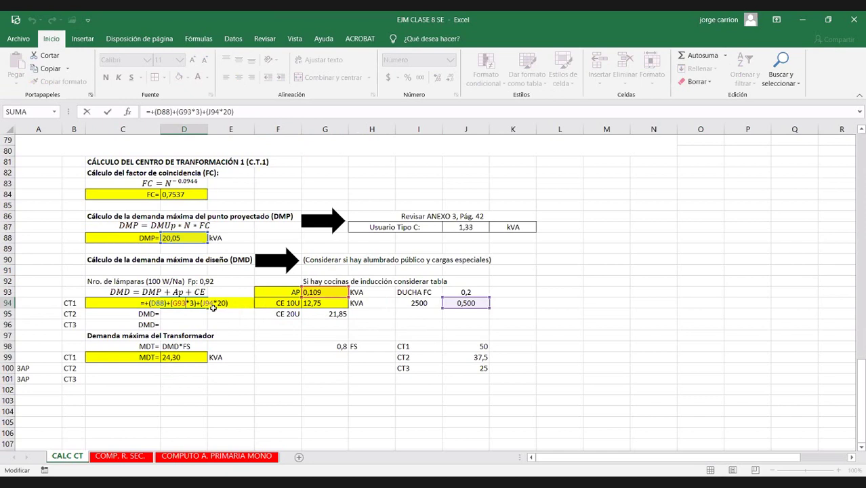
pyautogui.press('Escape')
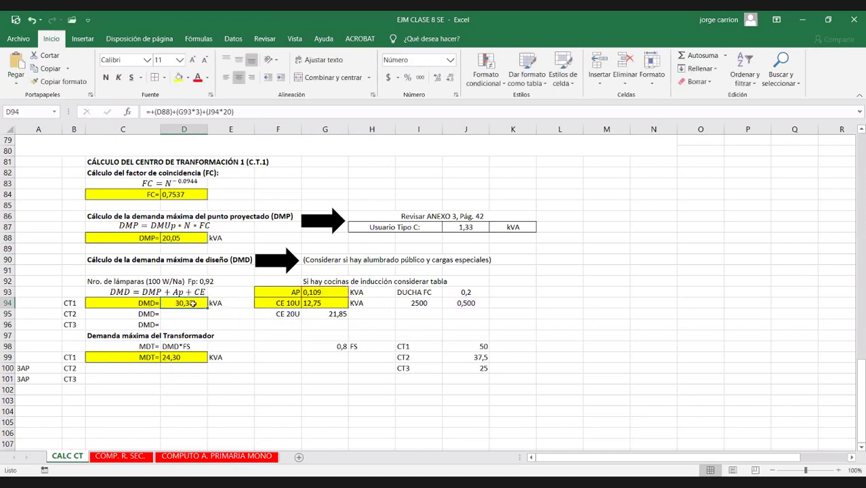
pyautogui.doubleClick(193, 303)
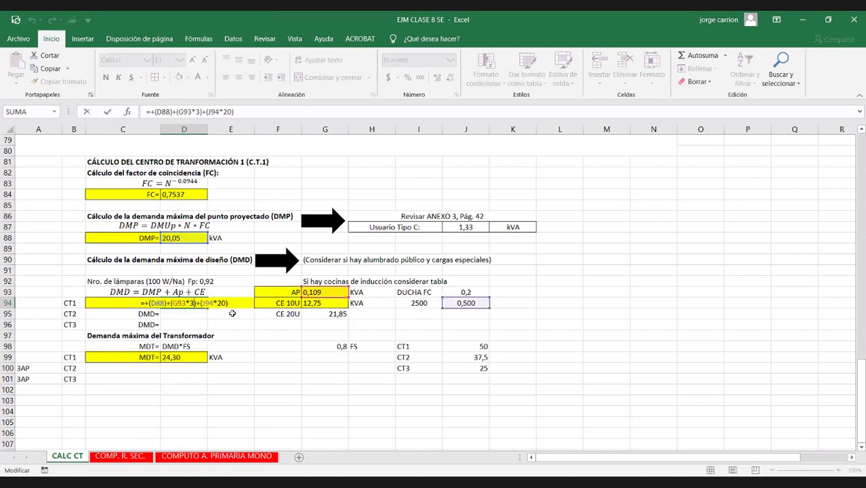
pyautogui.press('Escape')
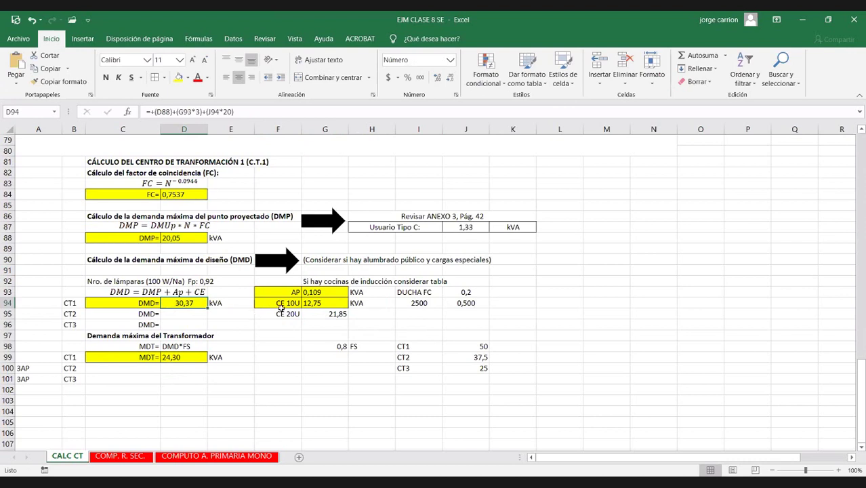
pyautogui.click(317, 303)
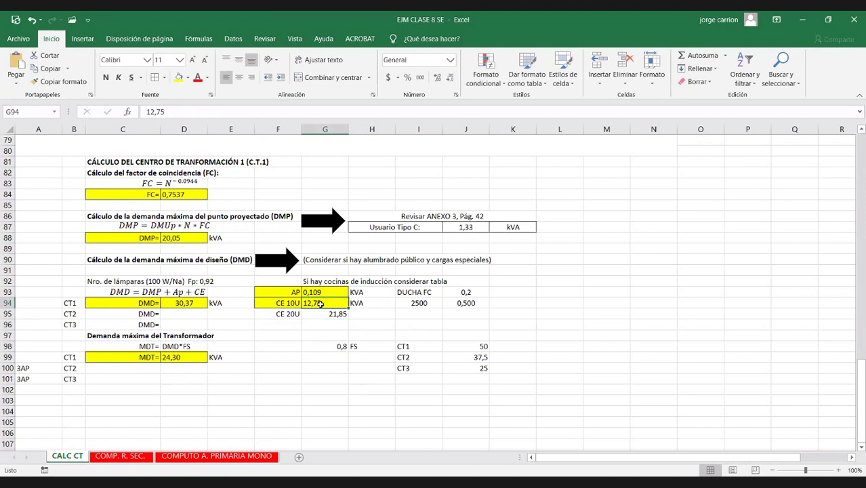
pyautogui.doubleClick(191, 303)
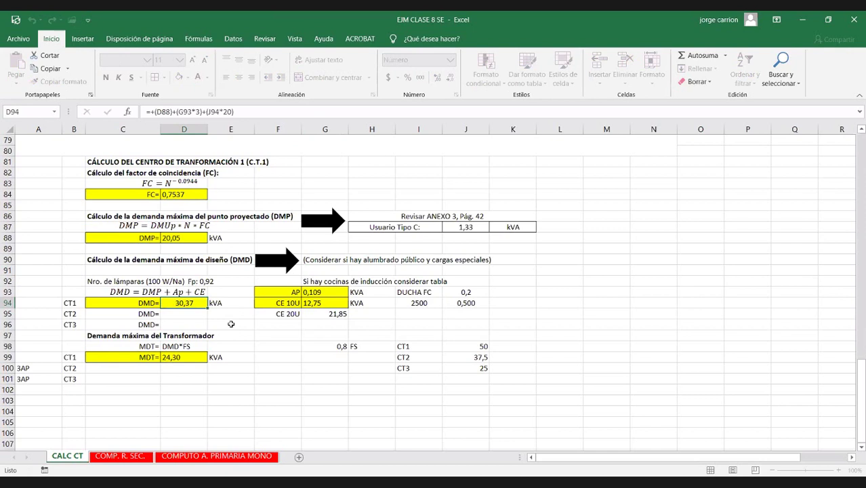
pyautogui.press('Escape')
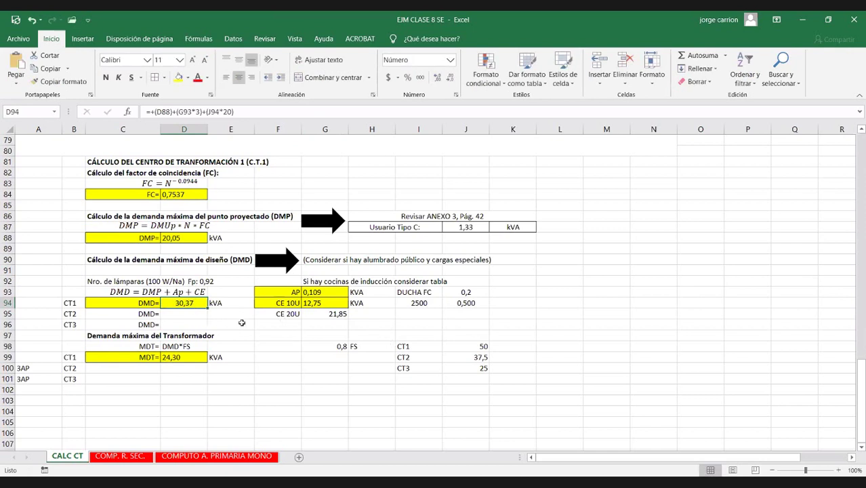
pyautogui.click(241, 323)
# Edit the CT1 DMD formula in D94 to =+(D88)+(G93*1)*G95+(J94*20)
pyautogui.click(182, 305)
pyautogui.doubleClick(182, 305)
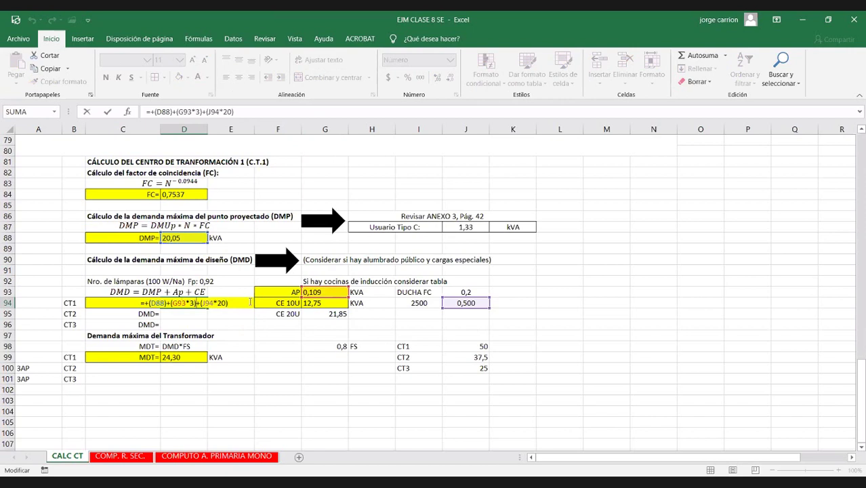
pyautogui.write('*')
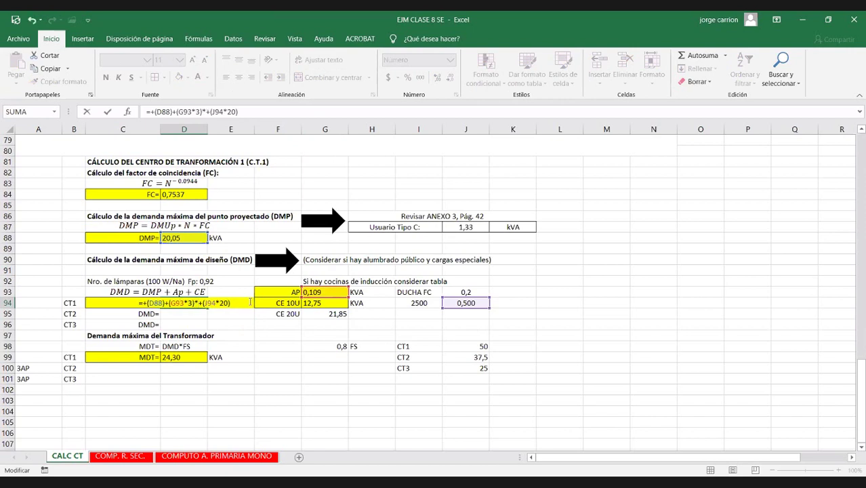
pyautogui.click(322, 314)
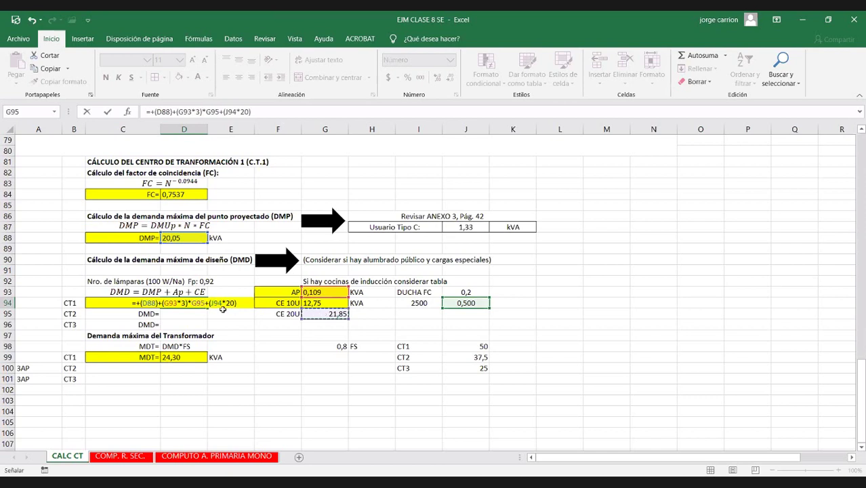
pyautogui.doubleClick(183, 303)
pyautogui.write('1')
pyautogui.press('Return')
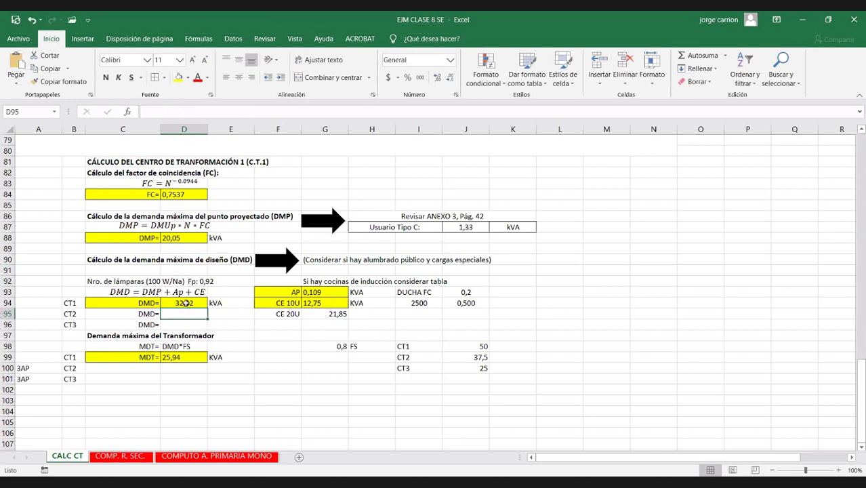
# Delete the J94 reference in the D94 formula and pick J94 again as the shower load term
pyautogui.doubleClick(187, 303)
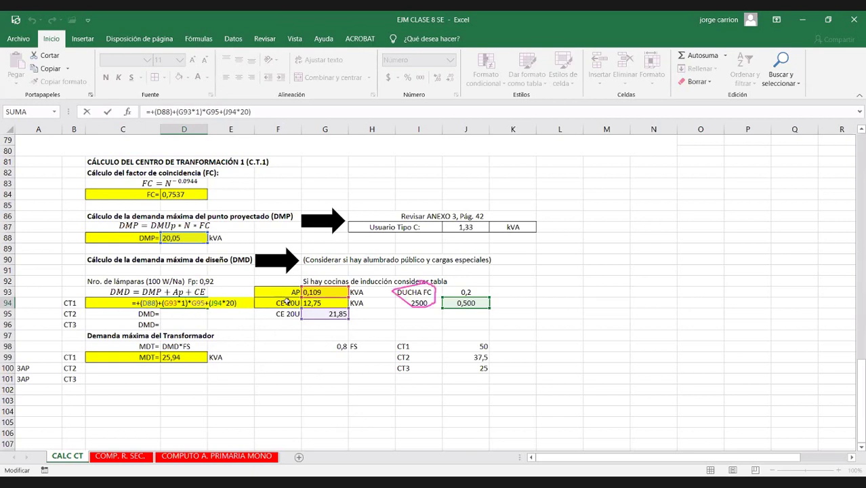
pyautogui.click(222, 302)
pyautogui.moveTo(211, 303); pyautogui.dragTo(221, 303)
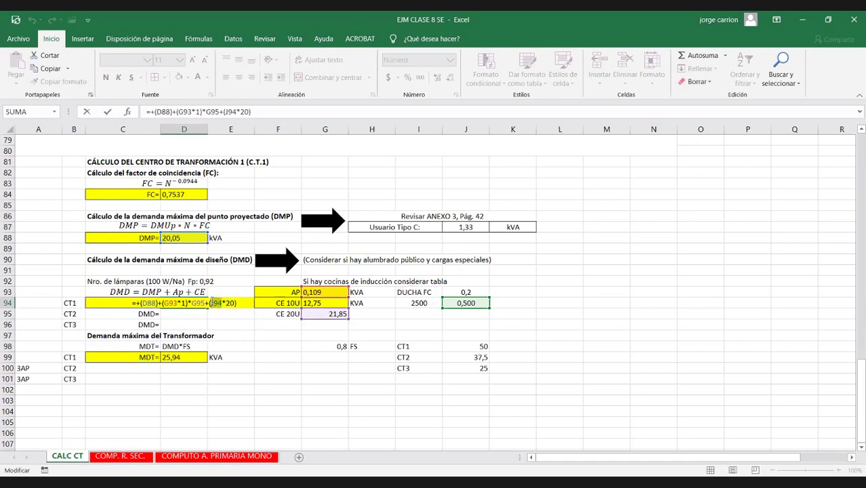
pyautogui.press('BackSpace')
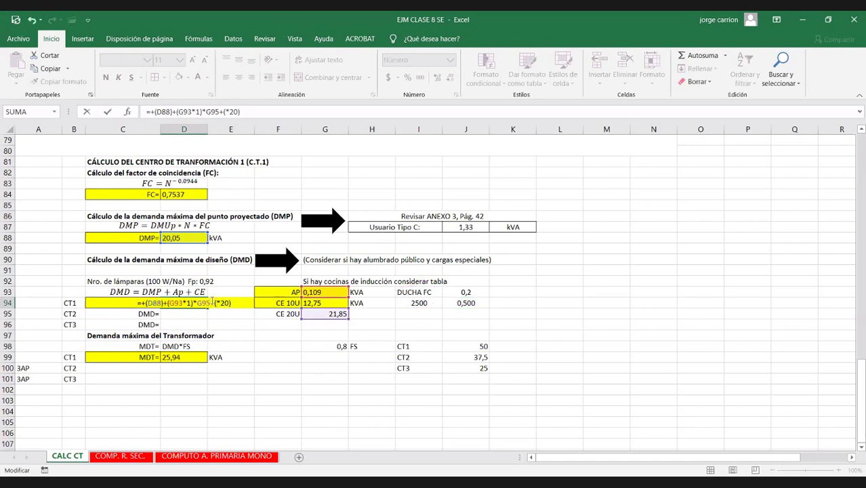
pyautogui.click(470, 302)
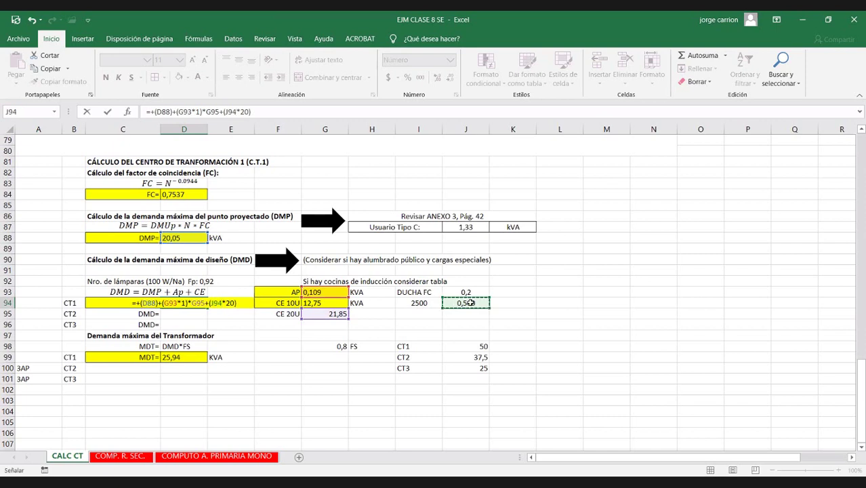
pyautogui.click(242, 302)
pyautogui.press('Return')
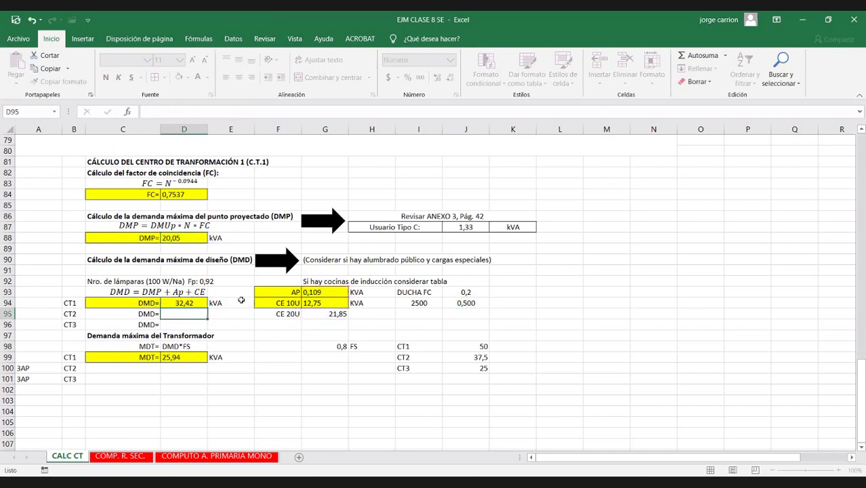
# Examine the CT1 DMD formula in D94 and the DMP formula in D88, checking which cells each one references
pyautogui.doubleClick(193, 304)
pyautogui.press('Escape')
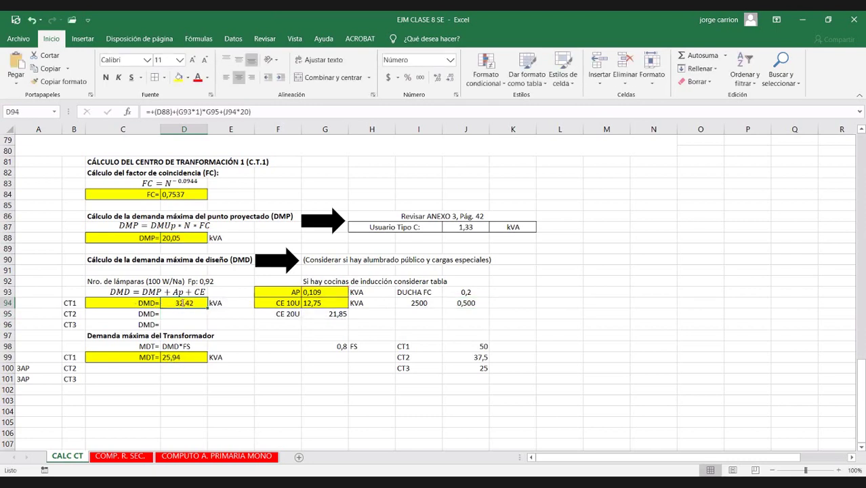
pyautogui.doubleClick(181, 303)
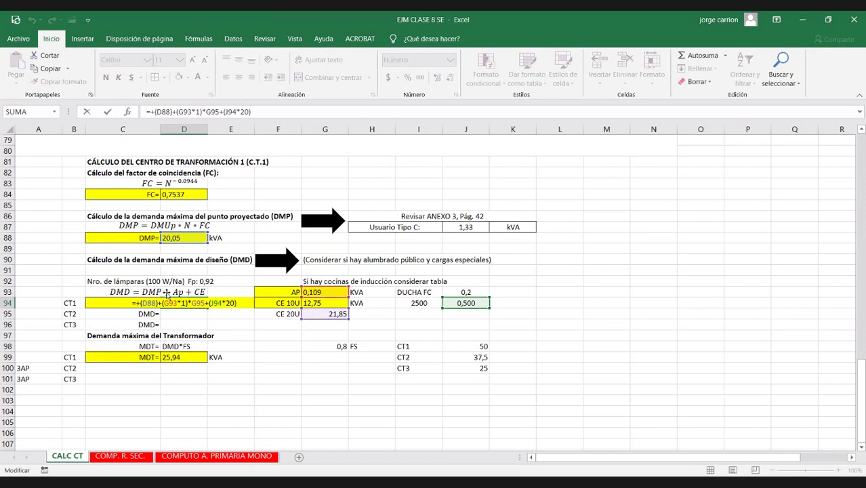
pyautogui.click(171, 238)
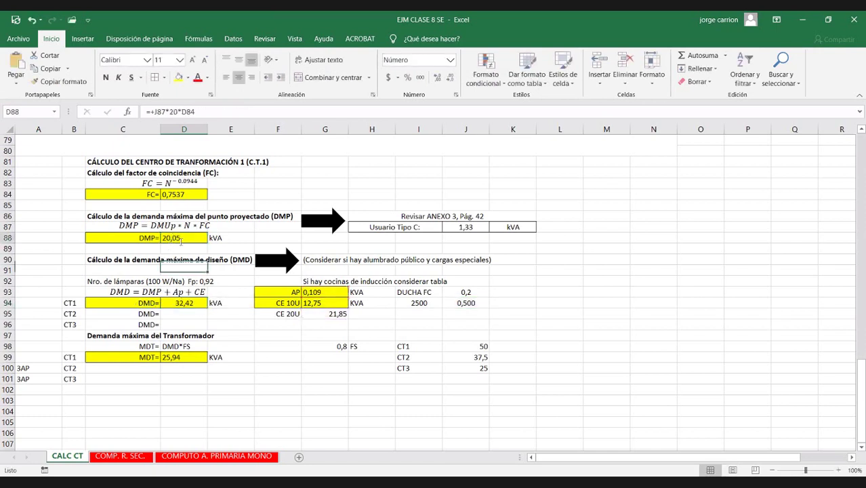
pyautogui.doubleClick(171, 238)
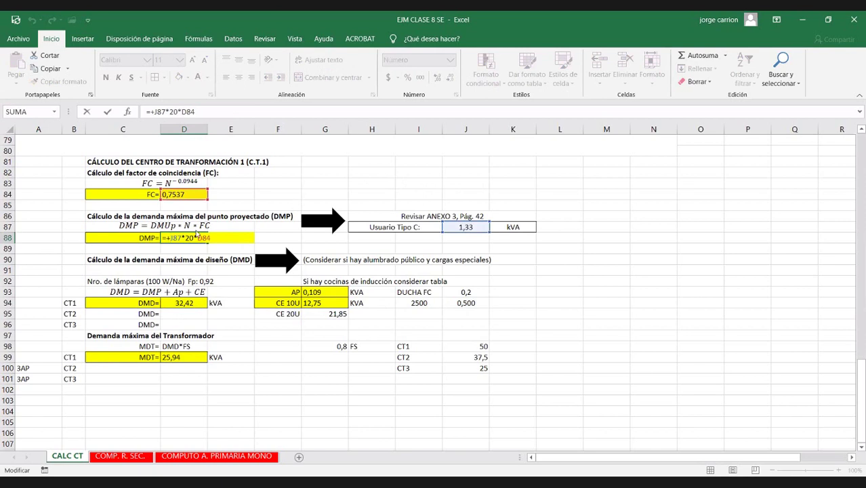
pyautogui.press('Escape')
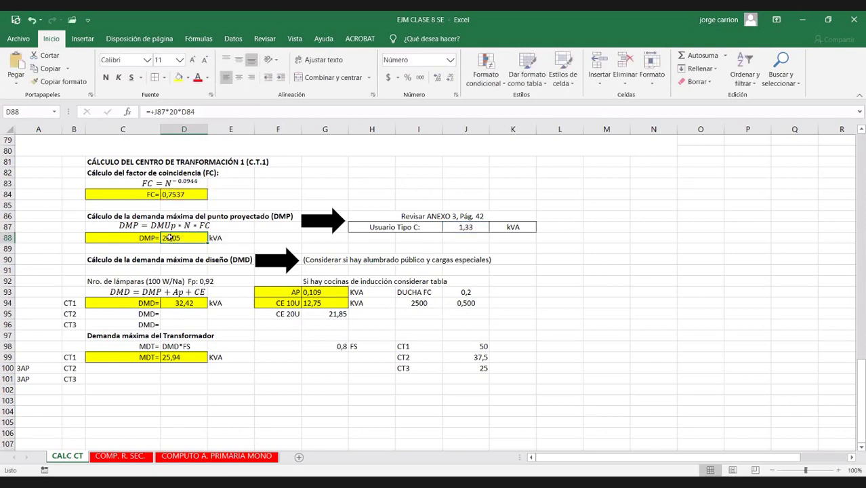
pyautogui.doubleClick(171, 238)
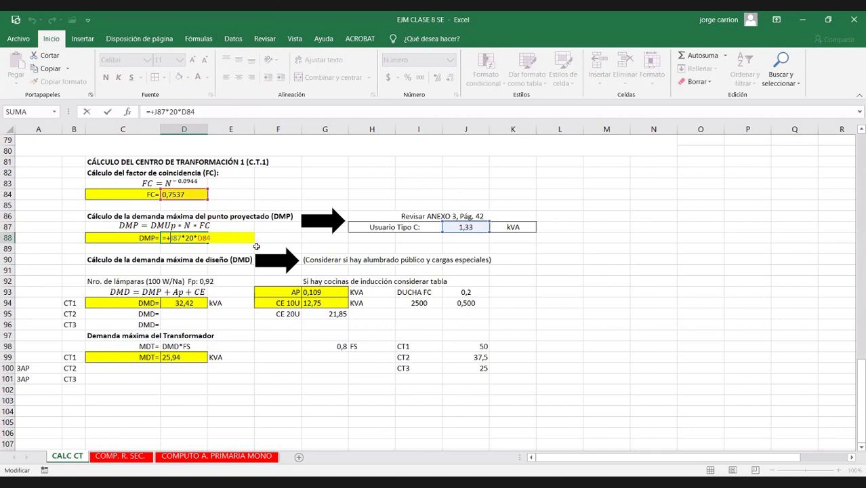
pyautogui.press('Escape')
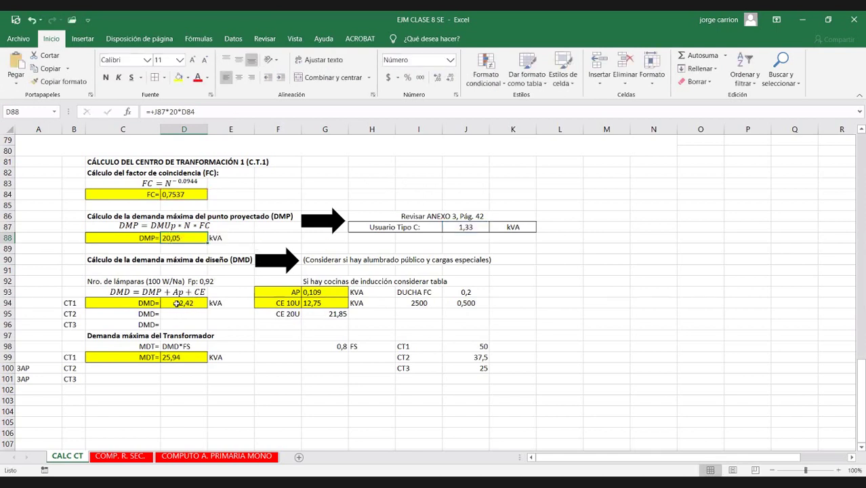
# Correct the CT1 DMD formula in D94 to =+(D88)+(G93*1)+G95+(J94*20), adding the CE term instead of multiplying by it
pyautogui.click(177, 304)
pyautogui.doubleClick(182, 304)
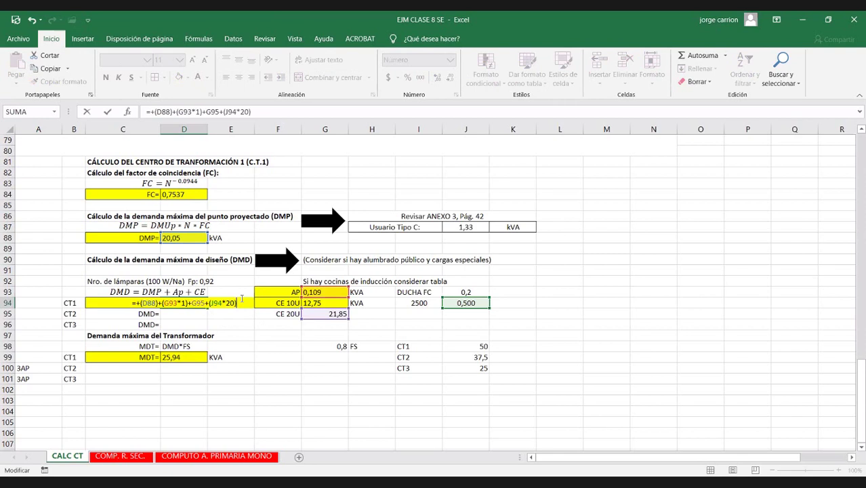
pyautogui.press('Return')
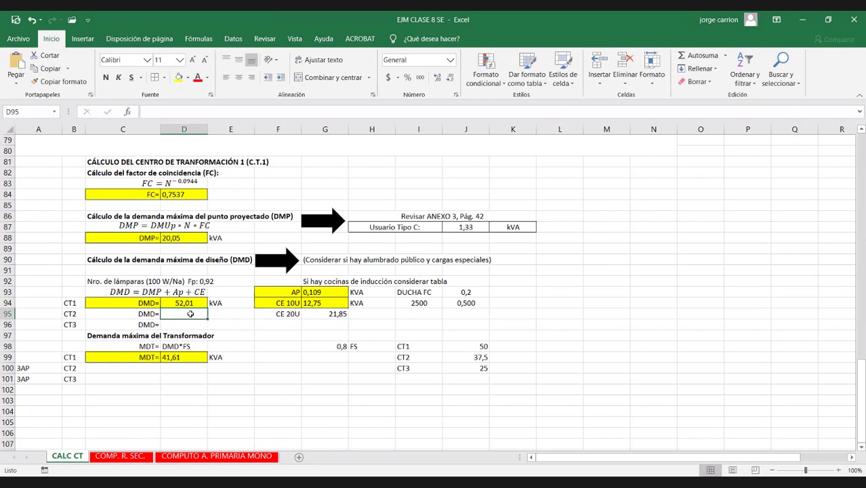
# Copy the CT1 DMD formula text from D94 into the CT2 DMD cell D95 with its references unchanged
pyautogui.write('=')
pyautogui.press('Escape')
pyautogui.click(184, 305)
pyautogui.click(203, 112)
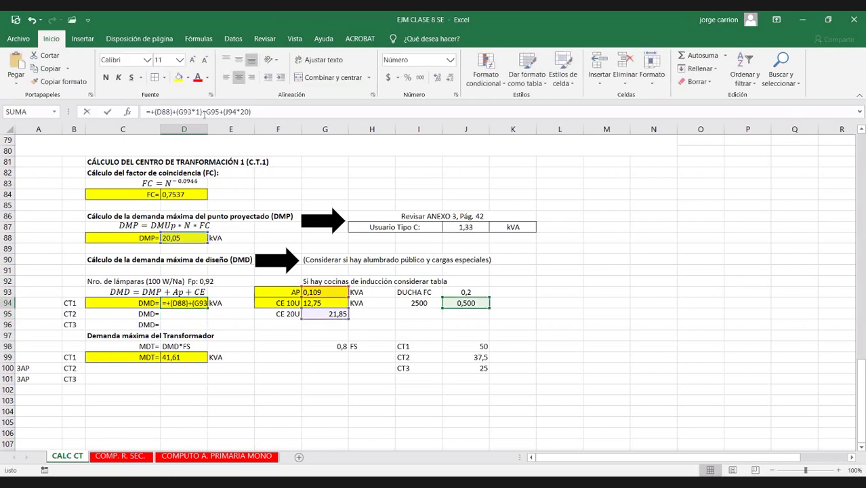
pyautogui.moveTo(250, 113); pyautogui.dragTo(151, 112)
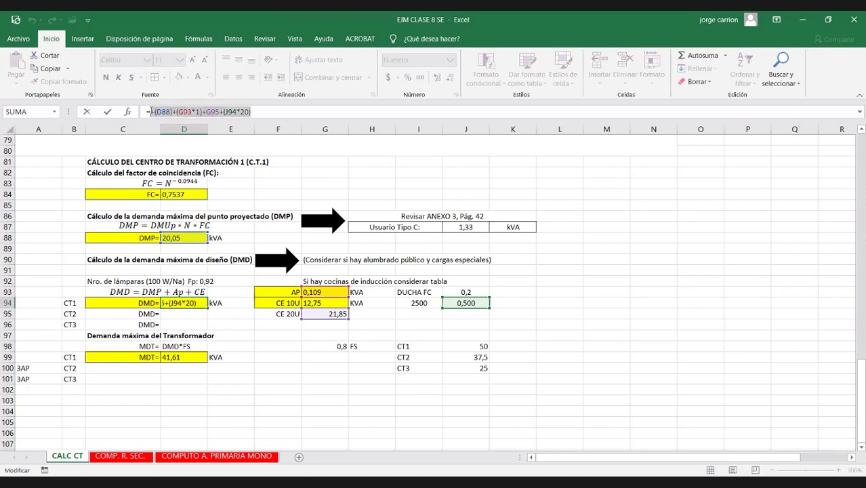
pyautogui.hotkey('ctrl', 'c')
pyautogui.press('Escape')
pyautogui.click(173, 314)
pyautogui.write('=')
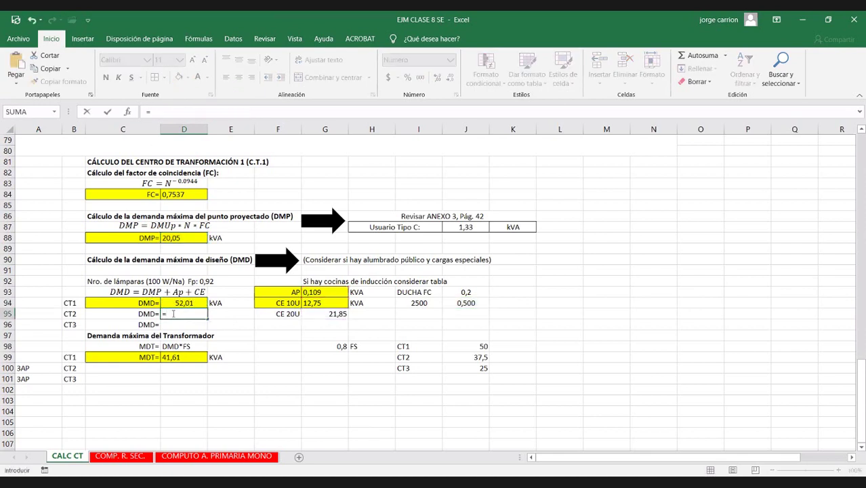
pyautogui.hotkey('ctrl', 'v')
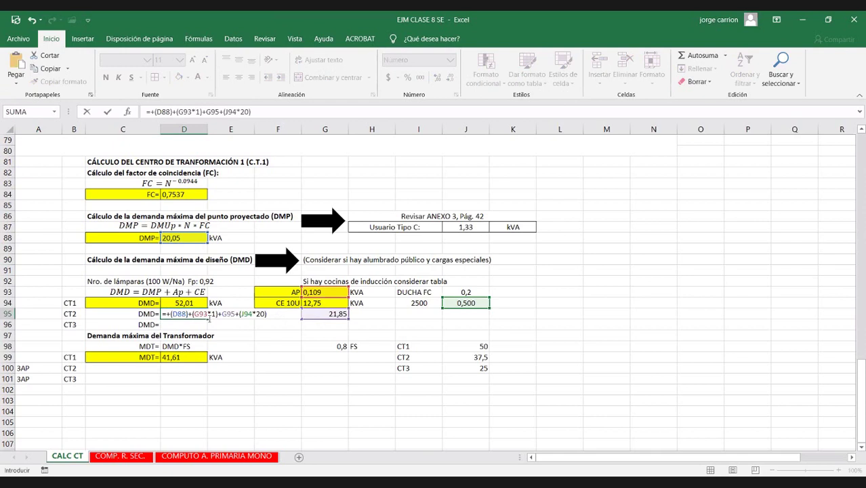
# Adapt the CT2 DMD formula in D95 to three lamps and the 10-user CE value: =+(D88)+(G93*3)+G94+(J94*20)
pyautogui.doubleClick(214, 314)
pyautogui.write('3')
pyautogui.doubleClick(228, 314)
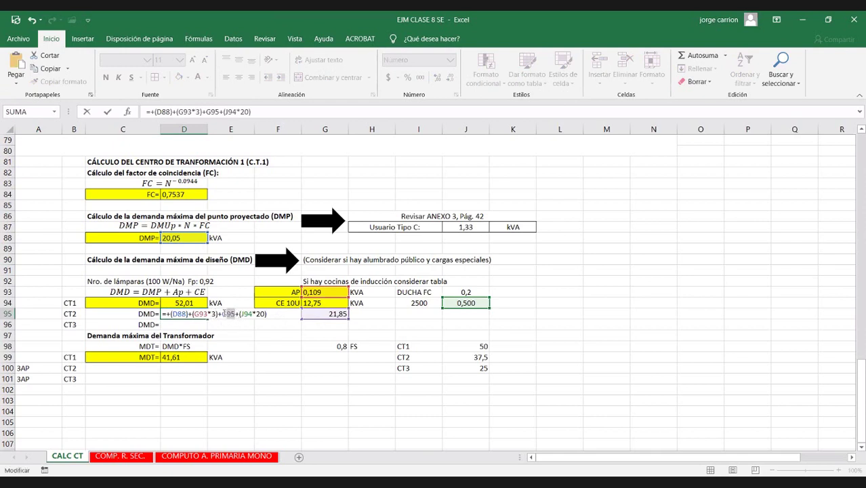
pyautogui.click(318, 299)
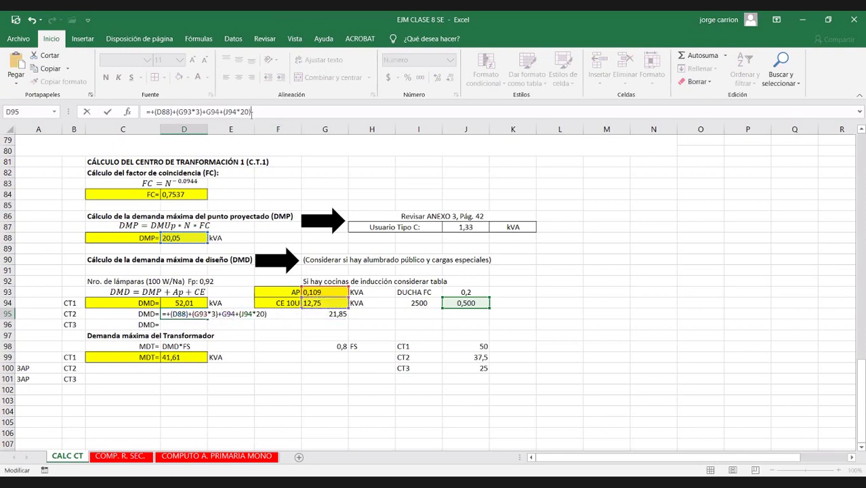
pyautogui.press('Return')
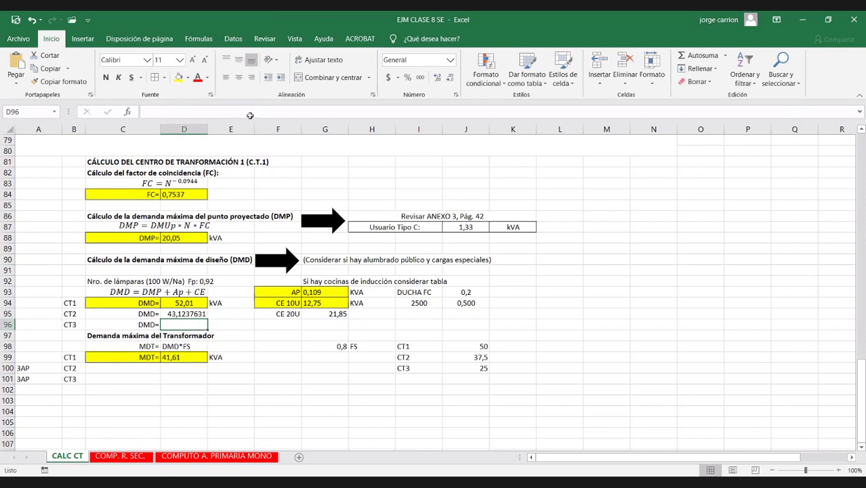
# Review the CT2 DMD formula in D95 and set the CT2 transformer rating in J99 to 50
pyautogui.doubleClick(178, 313)
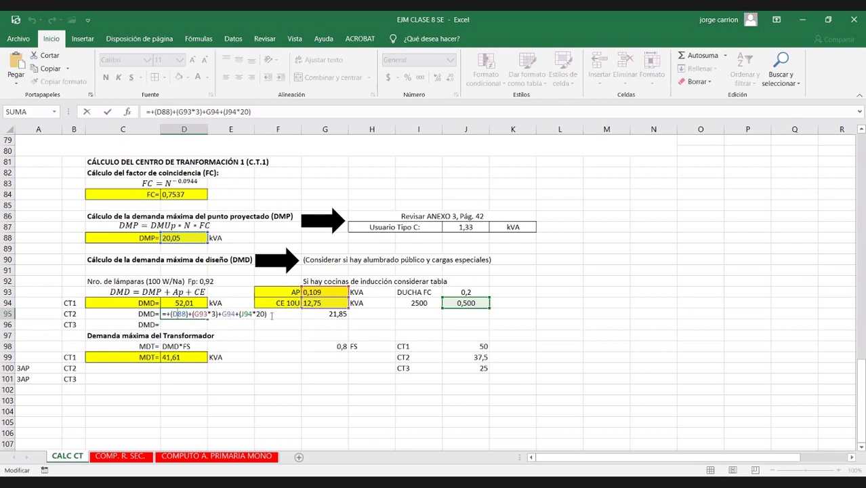
pyautogui.press('Escape')
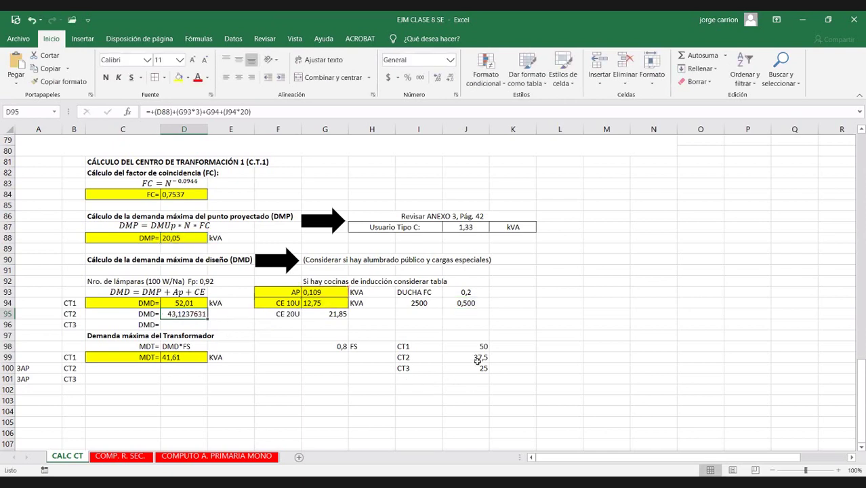
pyautogui.click(478, 358)
pyautogui.write('50')
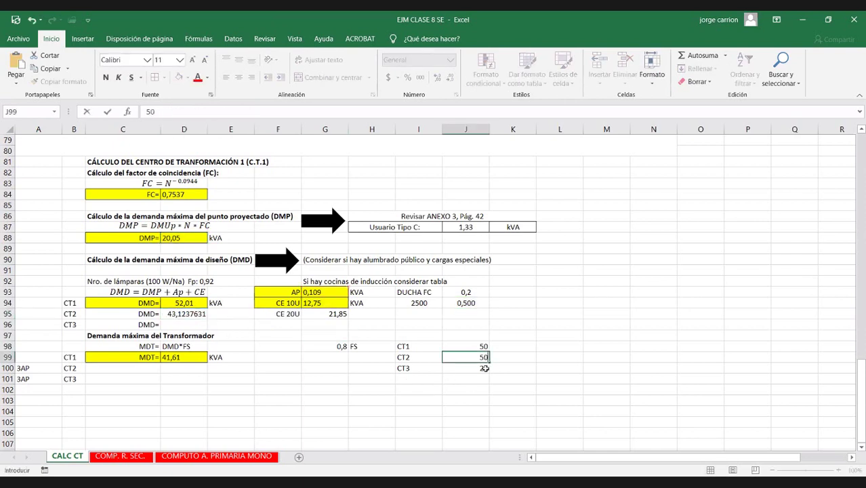
pyautogui.click(326, 391)
# Format the CT2 DMD value in D95 to two decimal places and centre it in the cell
pyautogui.click(191, 326)
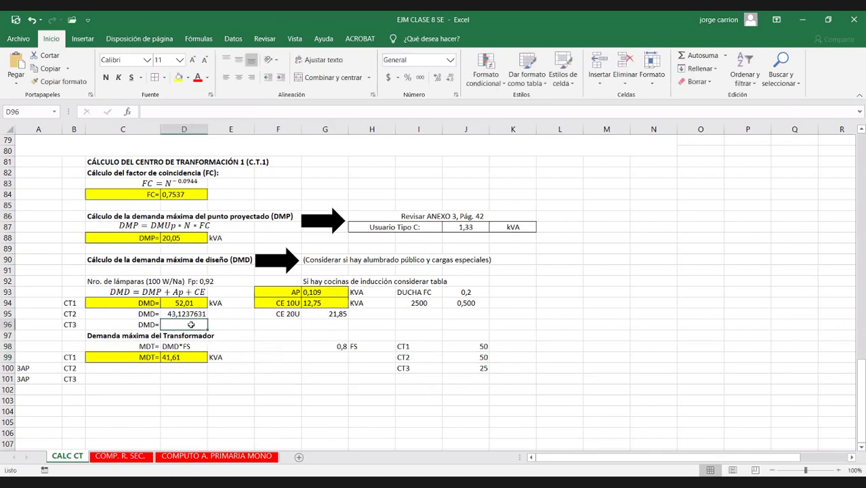
pyautogui.click(185, 314)
pyautogui.click(449, 78)
pyautogui.click(449, 78)
pyautogui.click(449, 78)
pyautogui.click(449, 77)
pyautogui.click(448, 78)
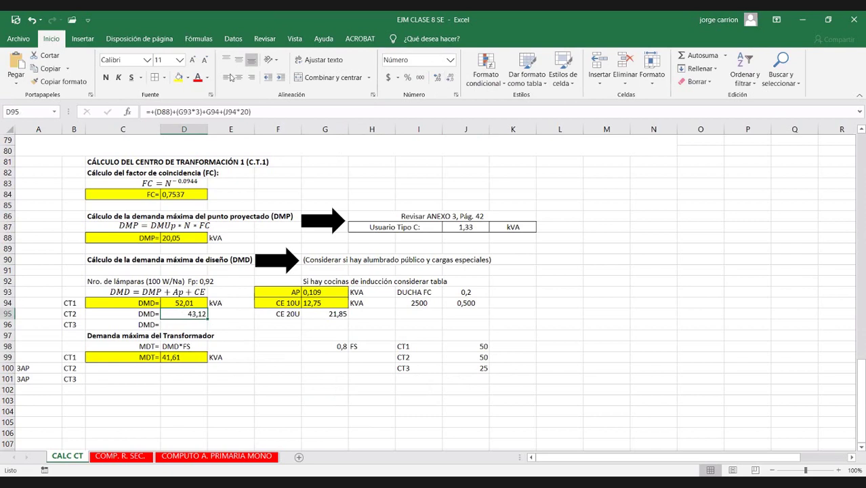
pyautogui.click(238, 77)
pyautogui.click(183, 320)
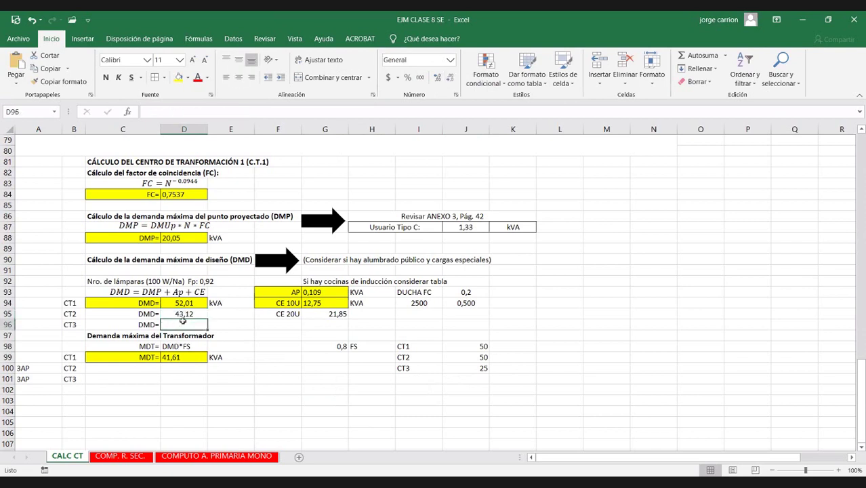
# Enter the CT3 maximum design demand in D96 as =+(D88)+(G93*3)+(J94*20), adapting the pasted formula
pyautogui.write('=')
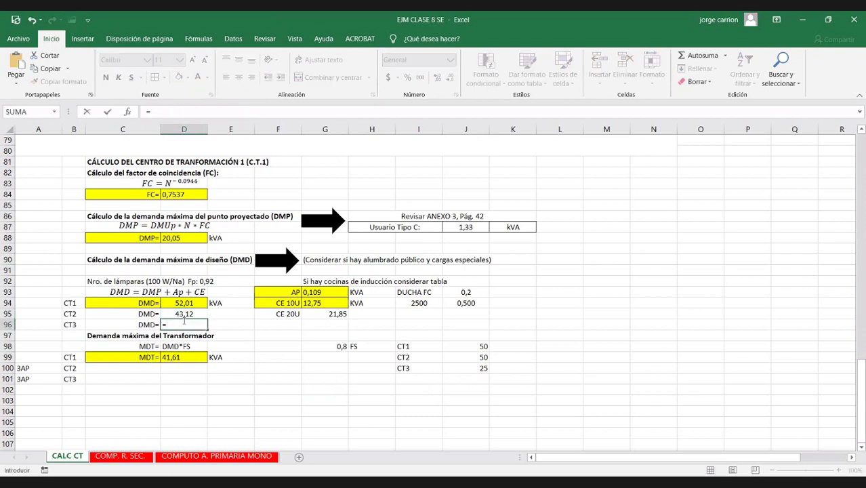
pyautogui.hotkey('ctrl', 'v')
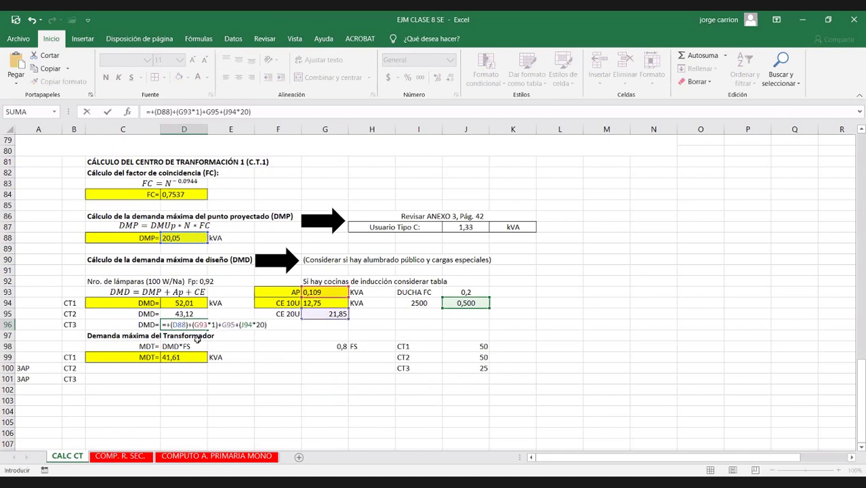
pyautogui.click(236, 324)
pyautogui.press('BackSpace')
pyautogui.press('BackSpace')
pyautogui.press('BackSpace')
pyautogui.press('BackSpace')
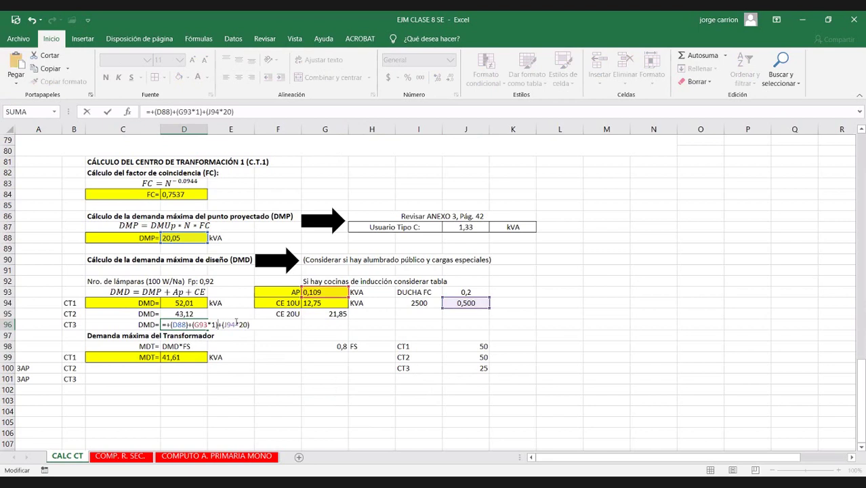
pyautogui.press('BackSpace')
pyautogui.write('3')
pyautogui.press('BackSpace')
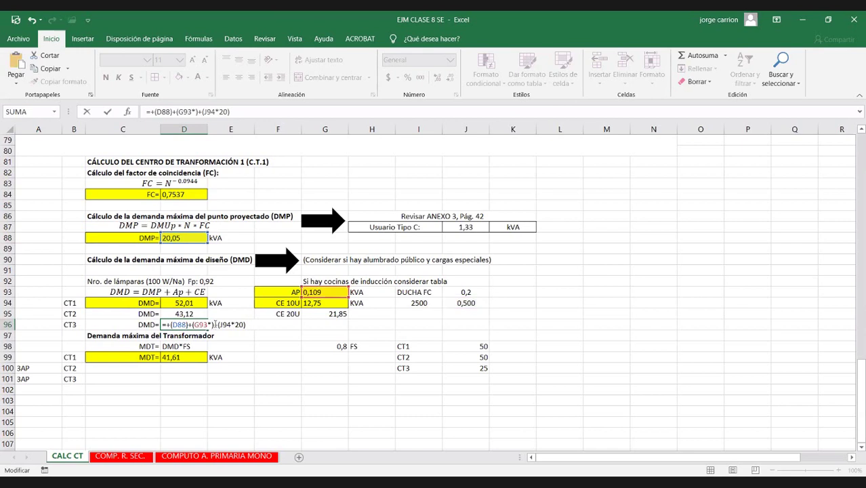
pyautogui.write('3')
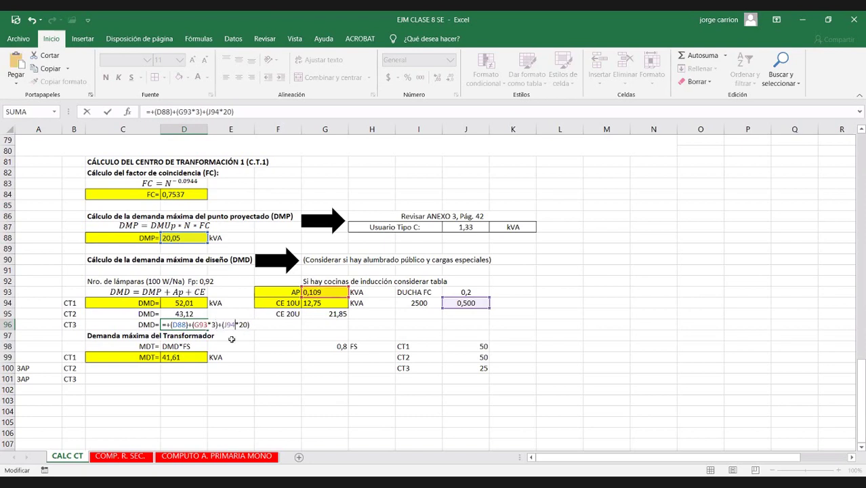
pyautogui.press('Return')
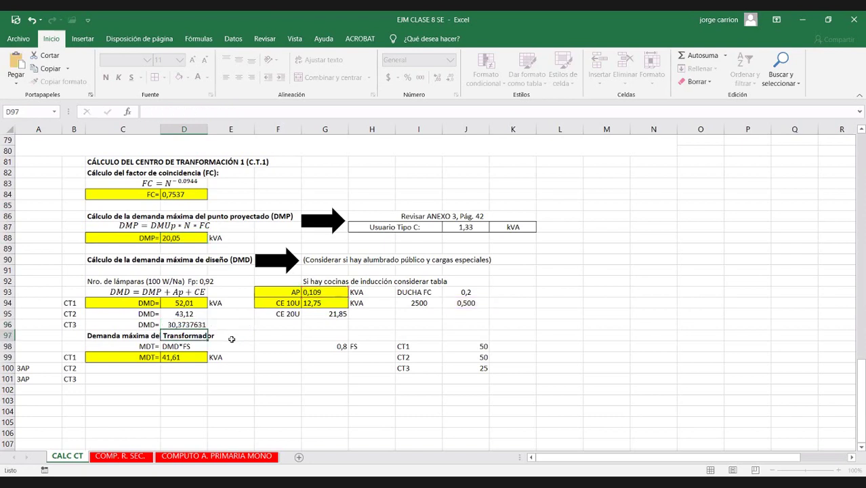
# Set the CT3 transformer rating in J100 to 37,5
pyautogui.click(481, 368)
pyautogui.write('37,5')
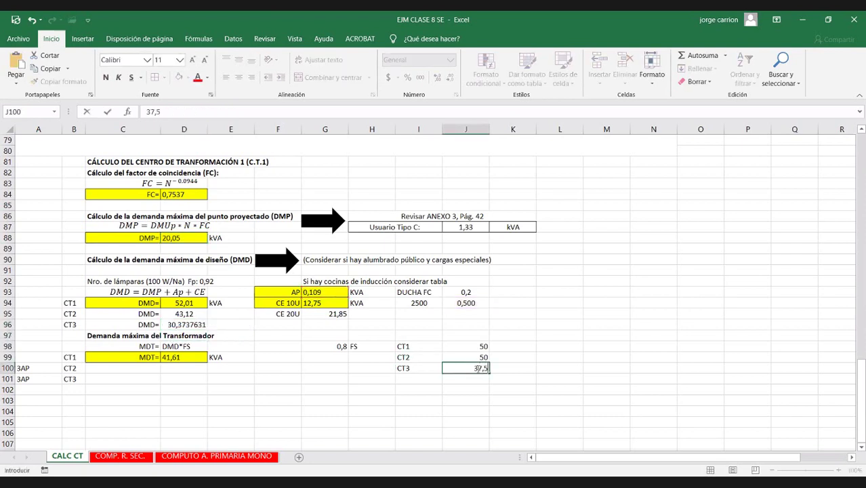
pyautogui.click(637, 332)
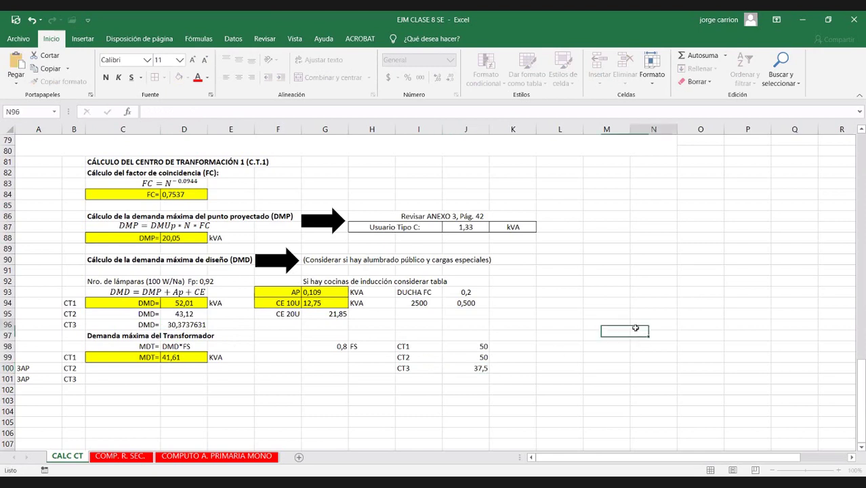
# Format the CT3 DMD value in D96 with two decimals and center it
pyautogui.click(190, 316)
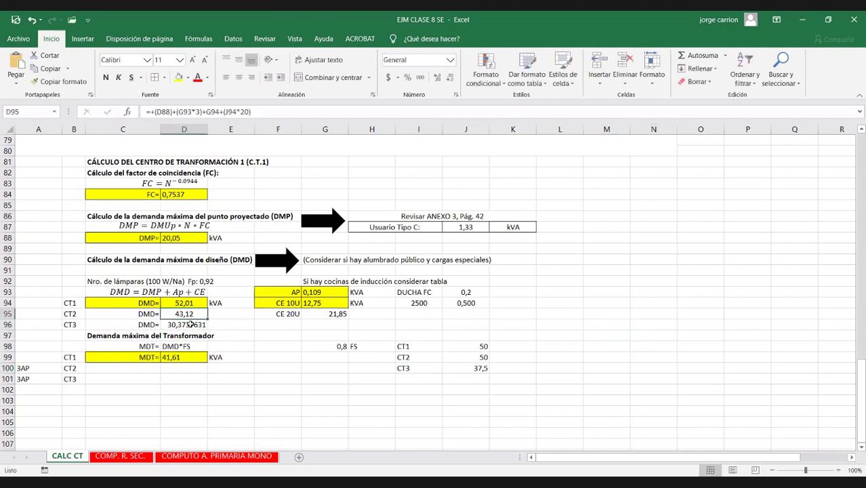
pyautogui.click(191, 324)
pyautogui.click(447, 77)
pyautogui.click(447, 77)
pyautogui.click(447, 76)
pyautogui.click(447, 76)
pyautogui.click(238, 76)
# Add the label MDT= for CT2 in C100 and for CT3 in C101
pyautogui.click(142, 367)
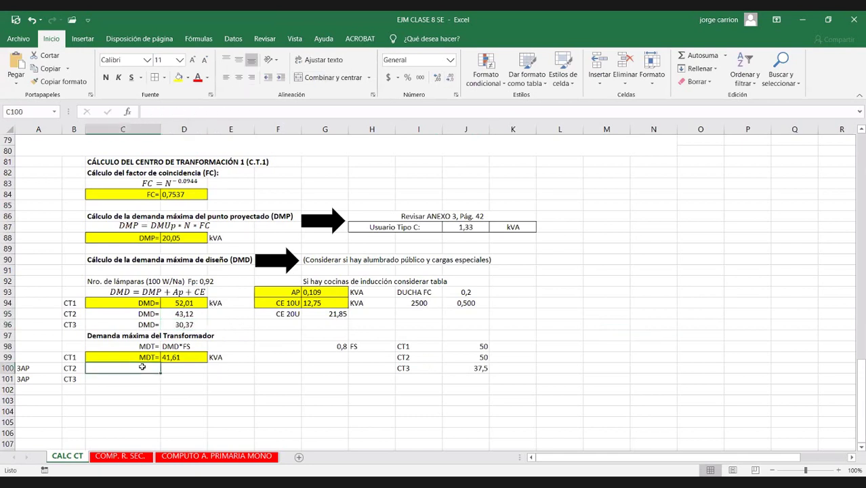
pyautogui.write('MDT')
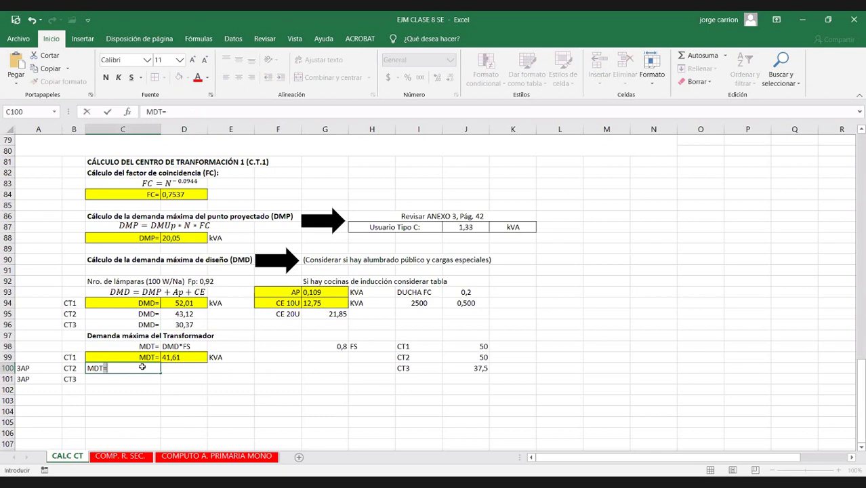
pyautogui.press('Return')
pyautogui.write('MDT=')
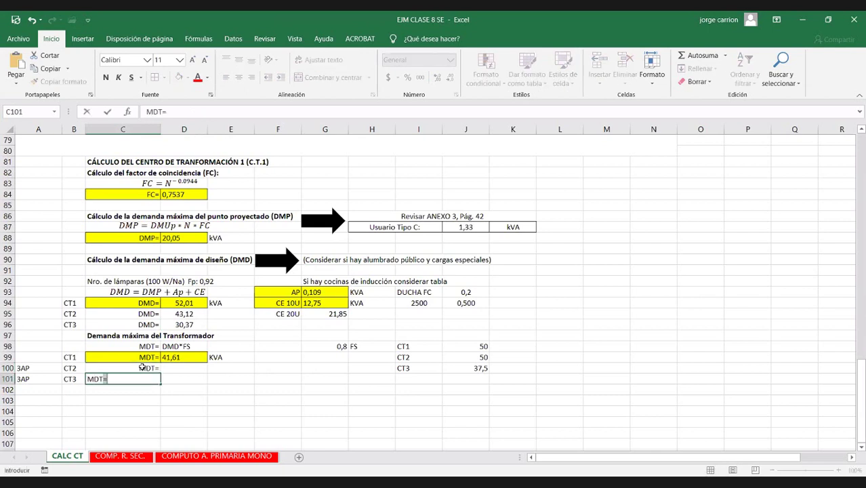
# Calculate the CT2 transformer demand in D100 by multiplying its DMD by the FS factor, =D95*G98
pyautogui.click(187, 367)
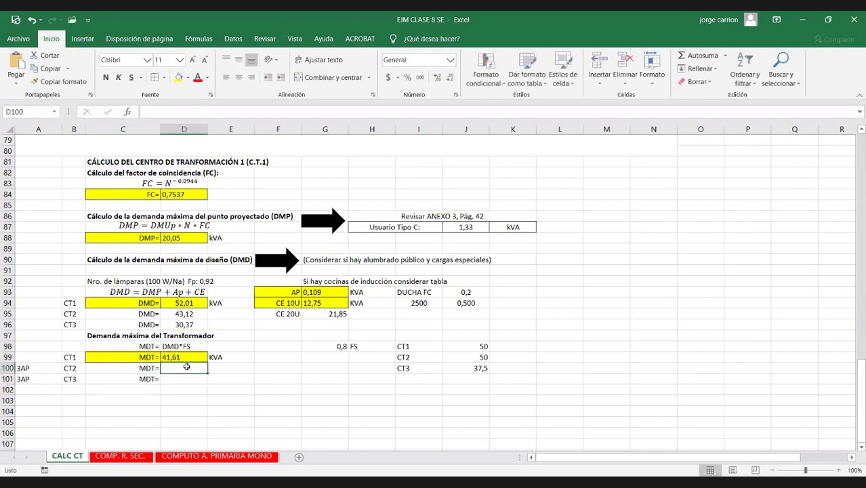
pyautogui.write('=')
pyautogui.click(193, 313)
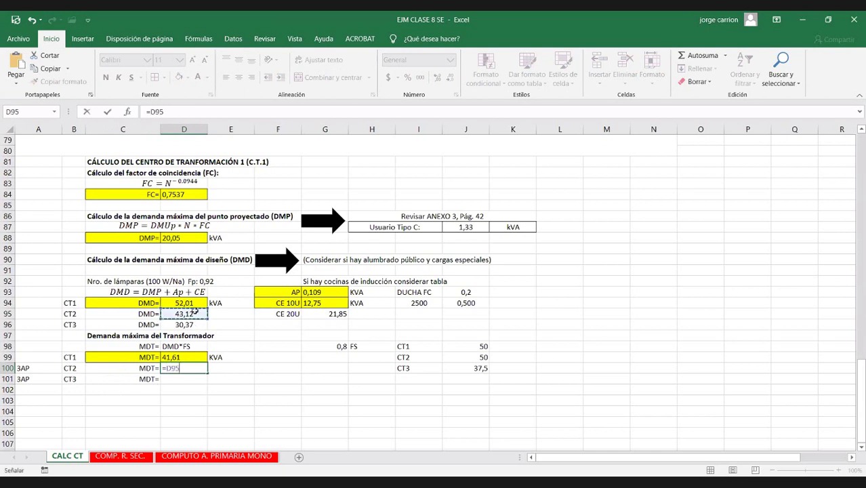
pyautogui.write('*')
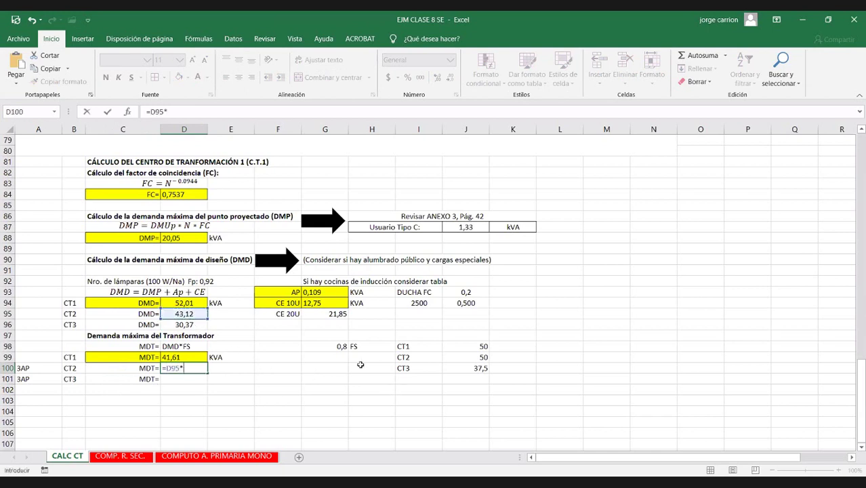
pyautogui.click(337, 348)
pyautogui.press('Return')
# Calculate the CT3 transformer demand in D101 by multiplying its DMD by the FS factor, +D96*G98
pyautogui.write('+')
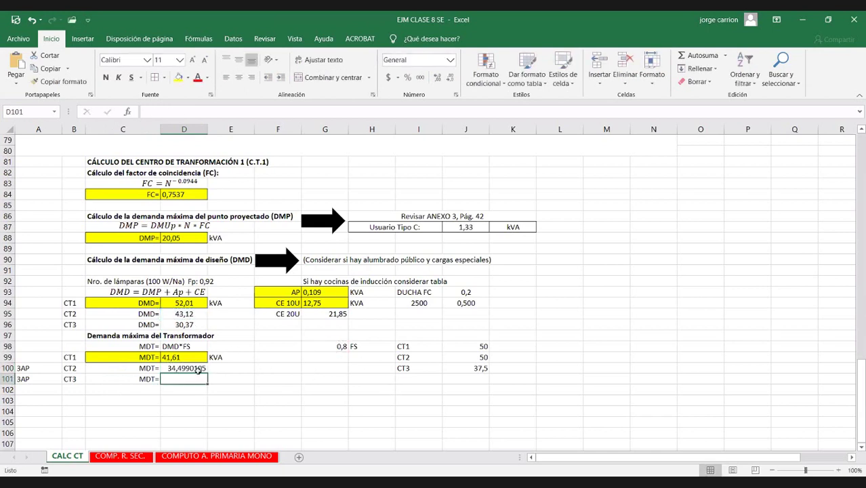
pyautogui.click(191, 324)
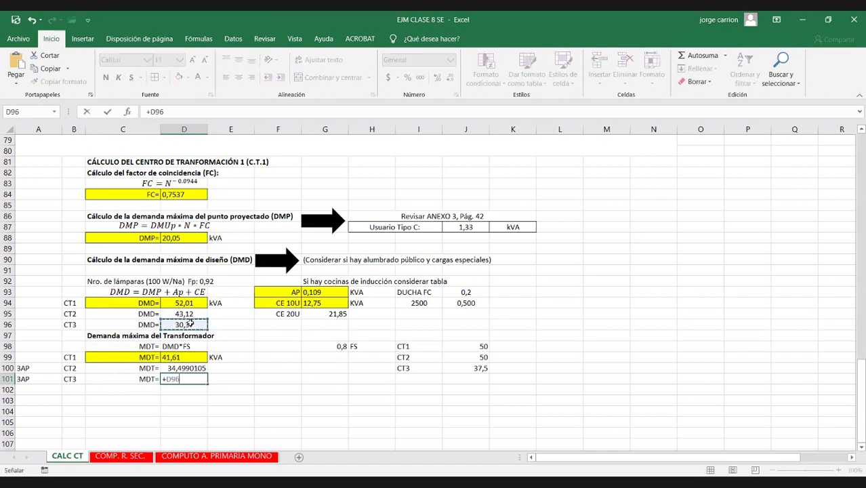
pyautogui.write('*')
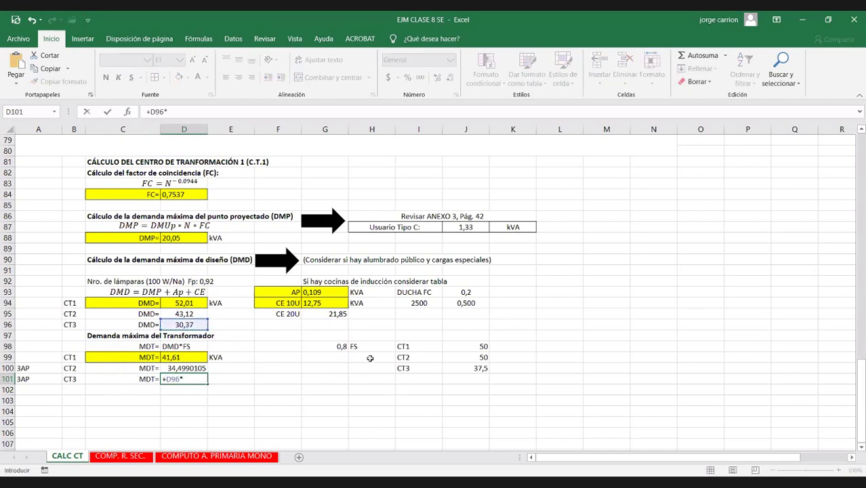
pyautogui.click(337, 347)
pyautogui.press('Return')
# Format the CT2 and CT3 MDT values in D100:D101 with two decimals and center them
pyautogui.moveTo(193, 367); pyautogui.dragTo(193, 378)
pyautogui.click(449, 77)
pyautogui.click(450, 78)
pyautogui.click(449, 78)
pyautogui.click(449, 78)
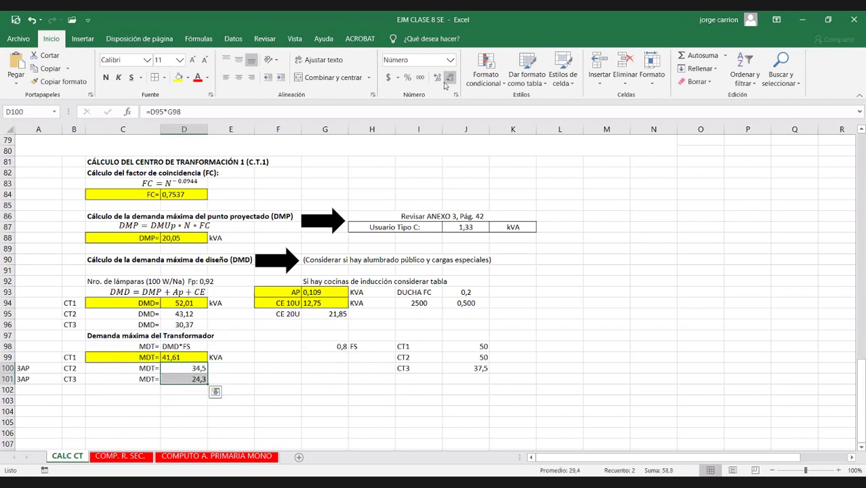
pyautogui.click(437, 78)
pyautogui.click(239, 77)
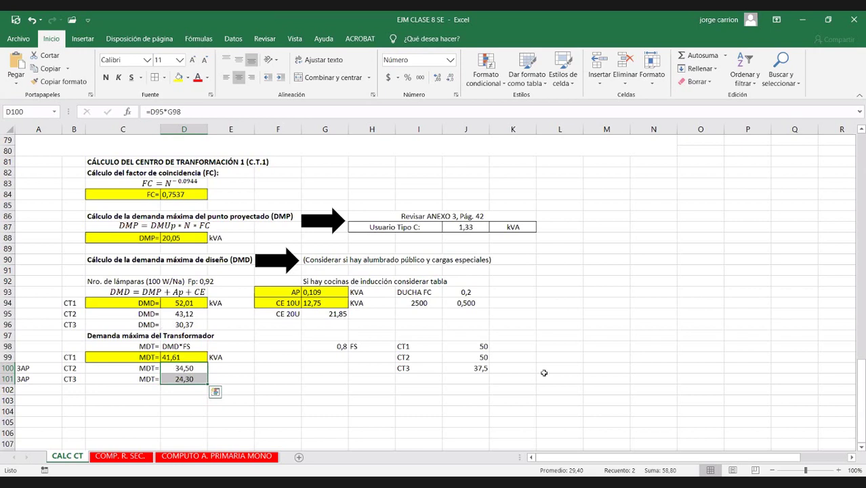
# Set the transformer ratings to 37,5 for CT2 in J99 and 25 for CT3 in J100
pyautogui.click(472, 354)
pyautogui.write('37,5')
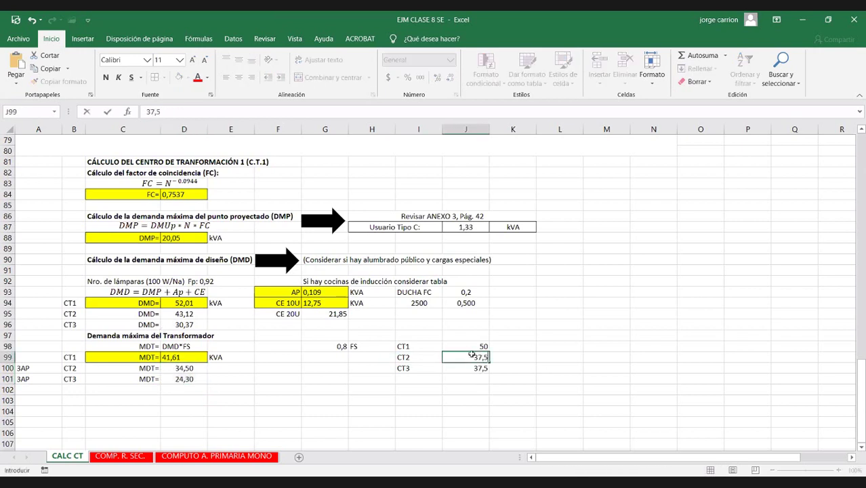
pyautogui.press('Return')
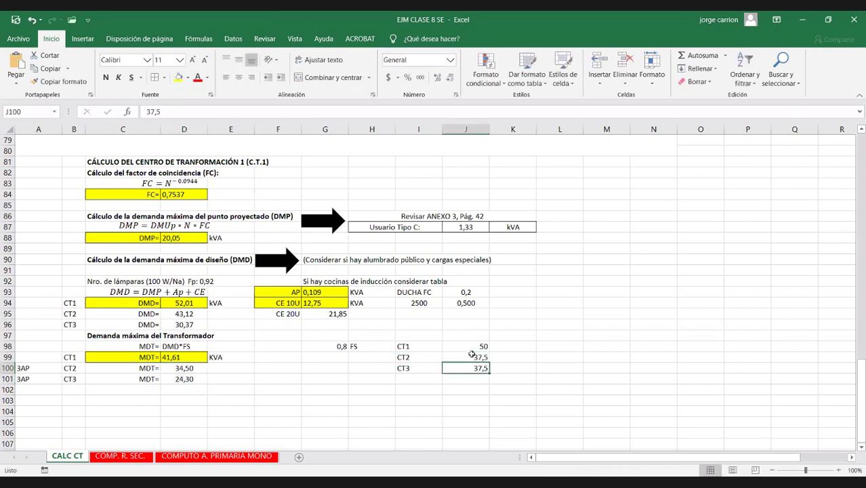
pyautogui.write('25')
pyautogui.press('Return')
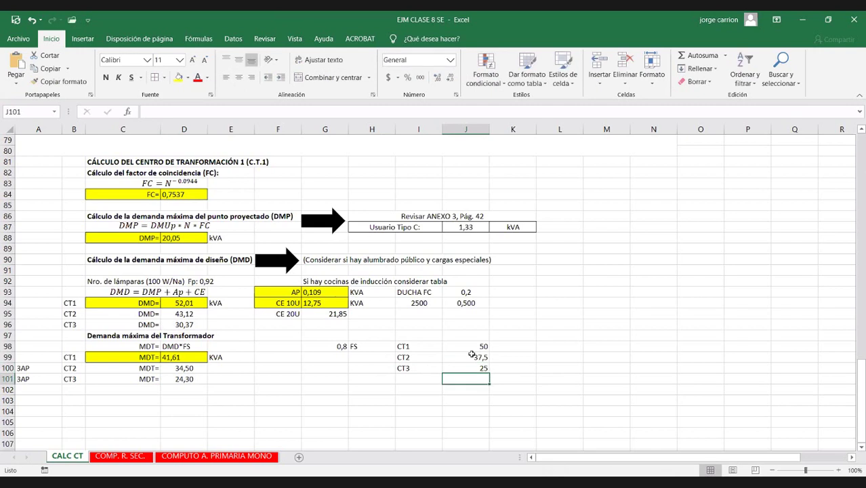
# Add the unit kVA beside the three transformer ratings in K98:K100
pyautogui.click(506, 350)
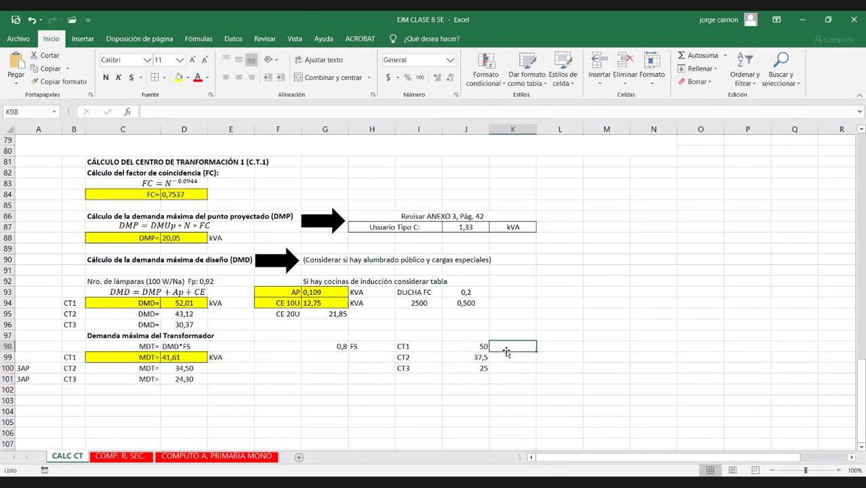
pyautogui.write('kVA')
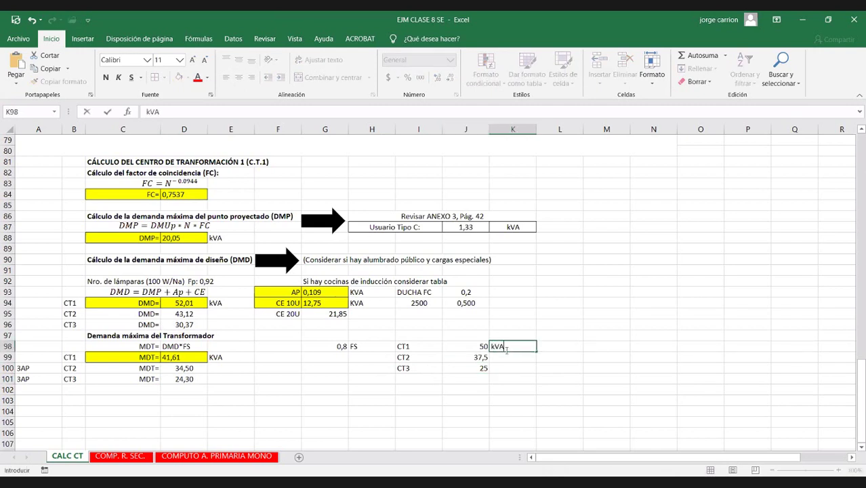
pyautogui.press('Return')
pyautogui.write('kVA')
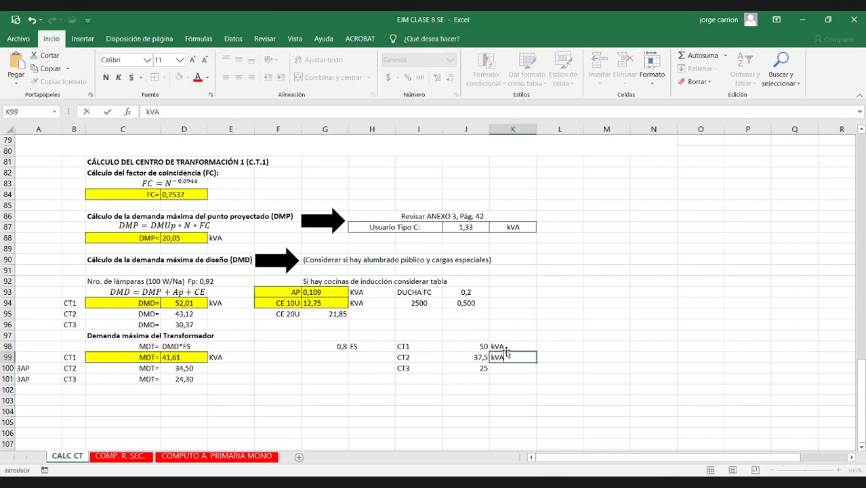
pyautogui.click(505, 367)
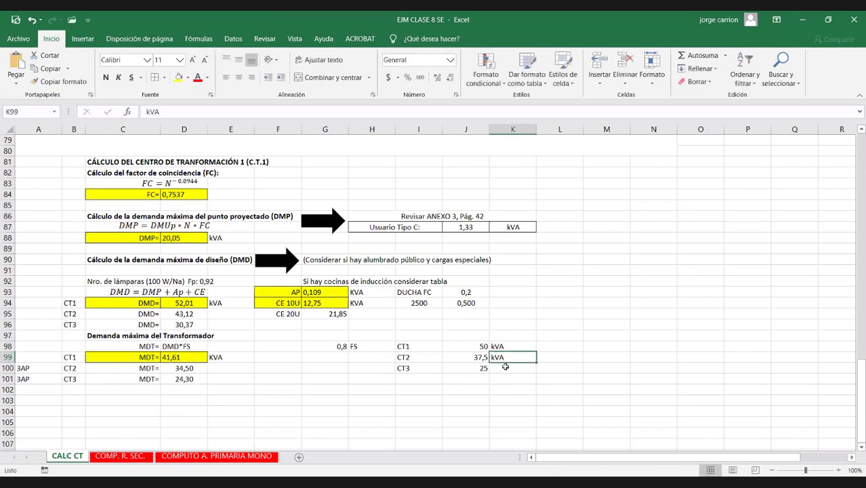
pyautogui.write('kVA')
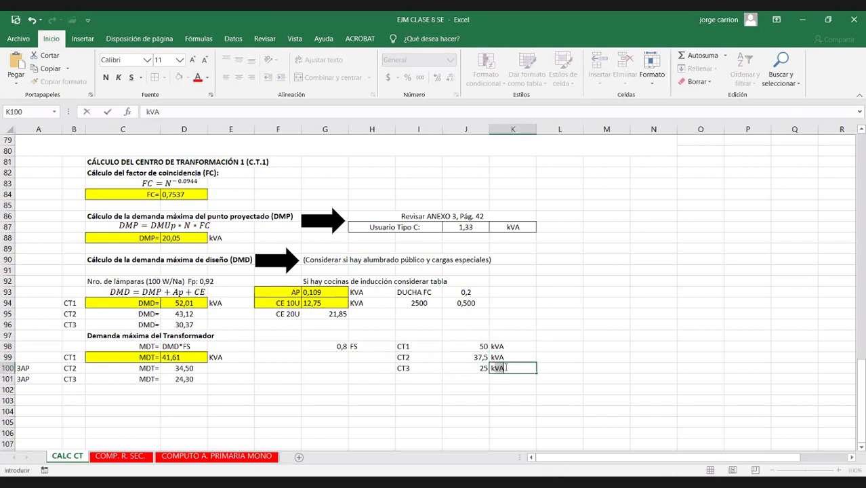
pyautogui.press('Tab')
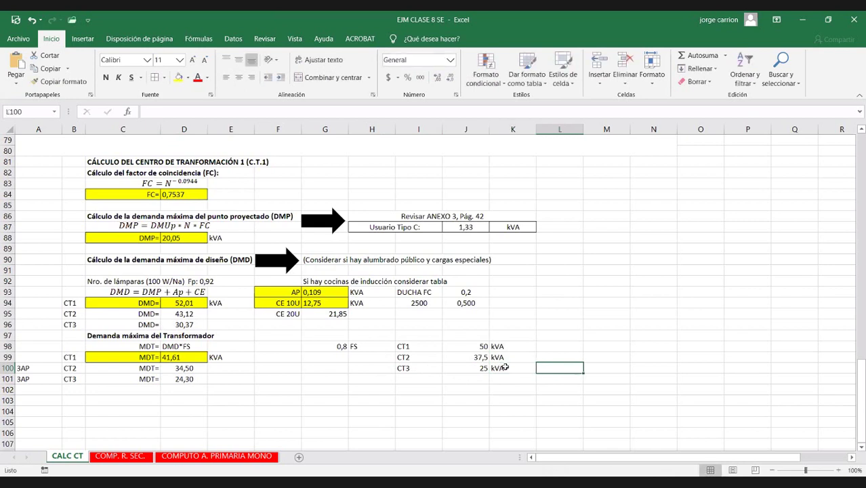
# Right-align the CT1 to CT3 labels in I98:I100 and left-align their ratings in J98:J100
pyautogui.click(443, 347)
pyautogui.moveTo(416, 346); pyautogui.dragTo(419, 368)
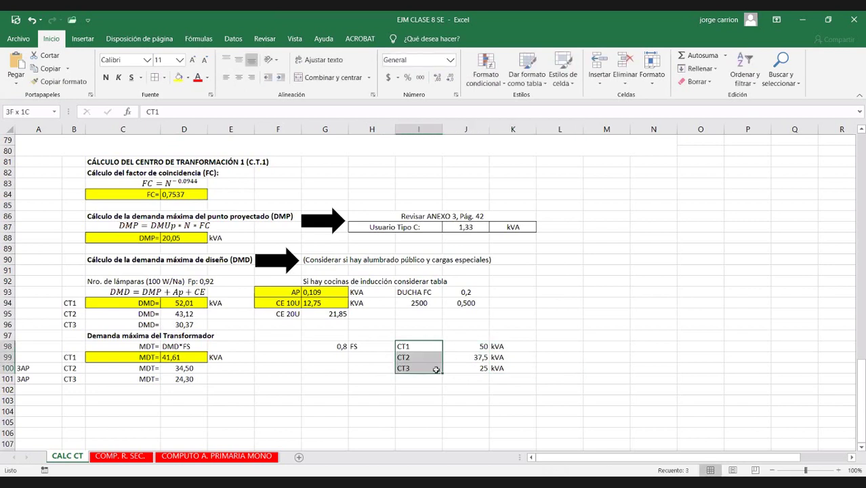
pyautogui.click(252, 78)
pyautogui.moveTo(468, 345); pyautogui.dragTo(468, 368)
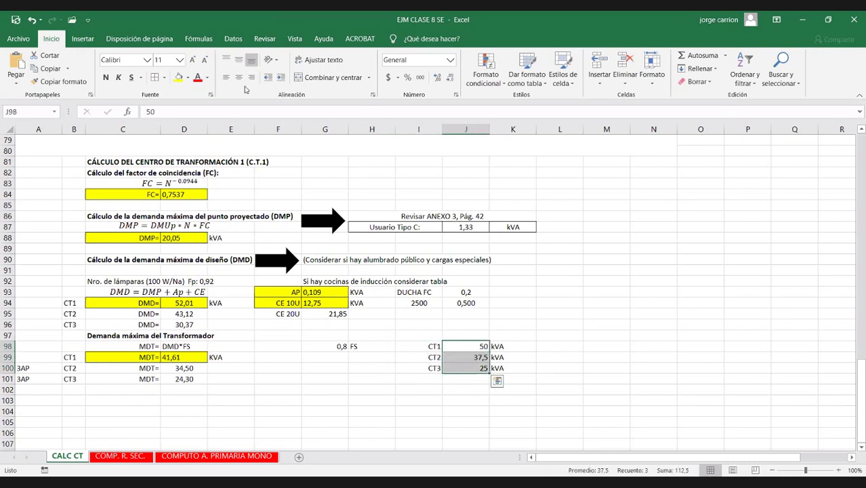
pyautogui.click(226, 78)
# Apply borders to the transformer labels and ratings in I98:J100
pyautogui.moveTo(428, 346); pyautogui.dragTo(467, 368)
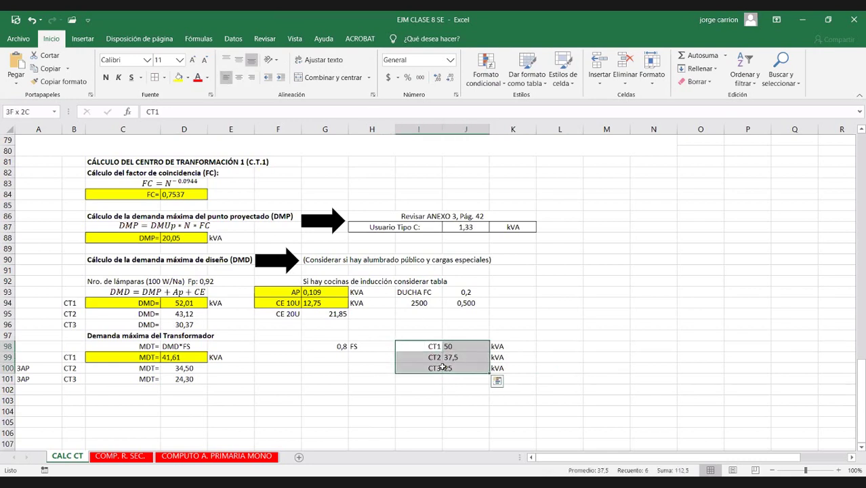
pyautogui.click(160, 78)
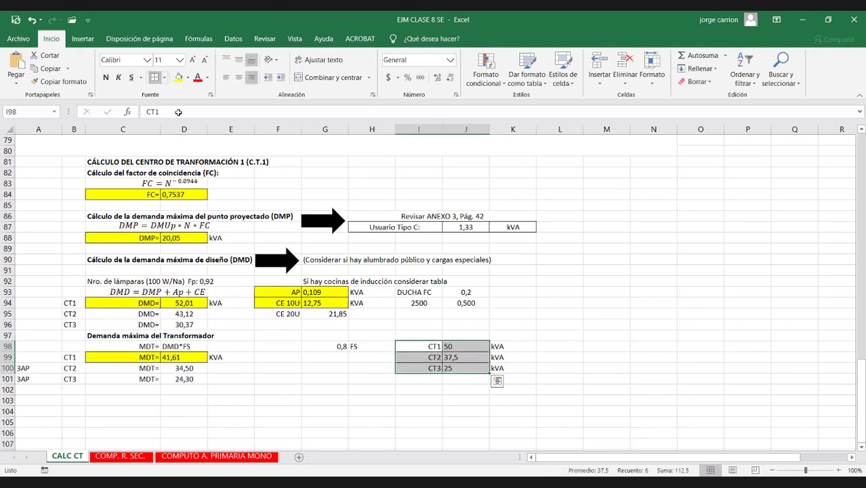
pyautogui.click(435, 357)
pyautogui.click(455, 346)
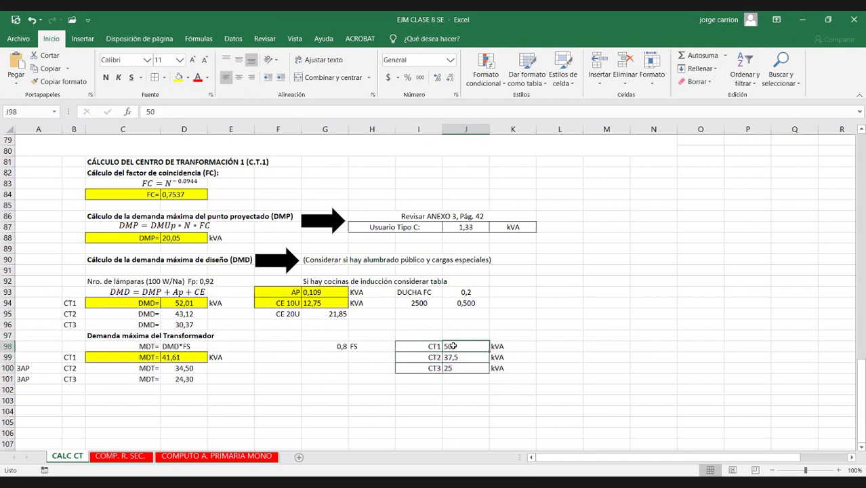
# Center the transformer demand labels and values in C99:D101 and apply borders to all their cells
pyautogui.click(173, 357)
pyautogui.moveTo(139, 357); pyautogui.dragTo(174, 379)
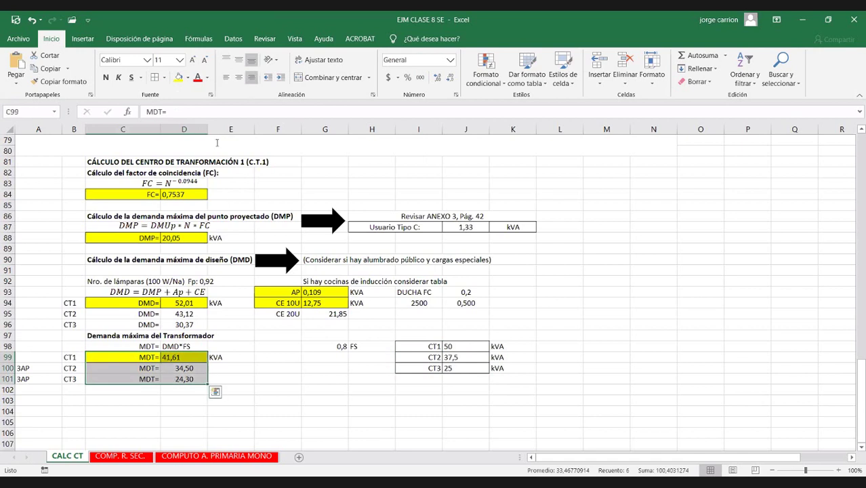
pyautogui.click(239, 77)
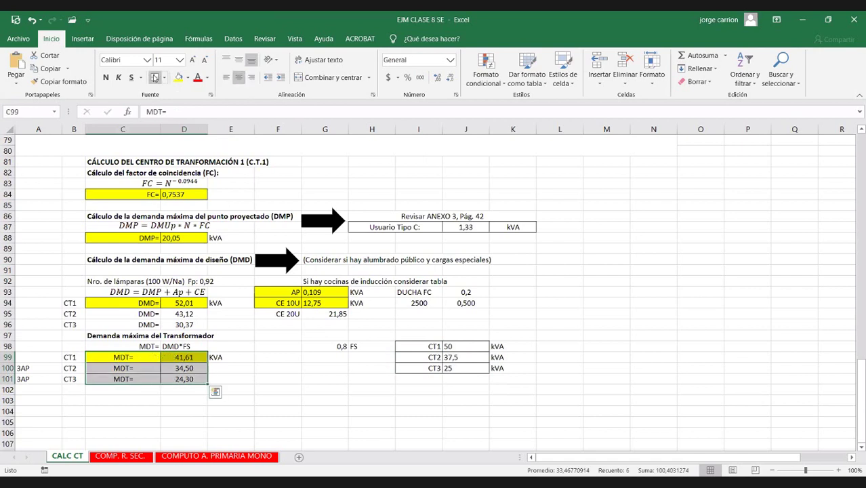
# Fill the CT2 transformer demand cells C100:D100 with light blue and the CT3 cells C101:D101 with orange
pyautogui.moveTo(121, 368); pyautogui.dragTo(170, 366)
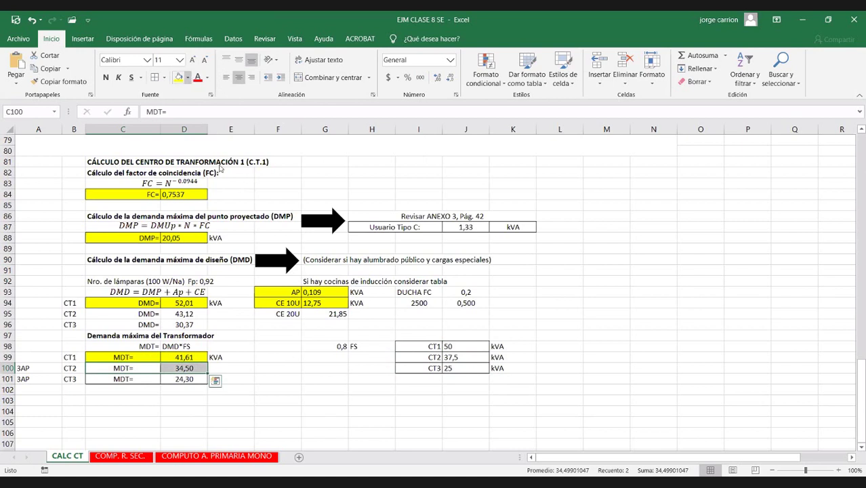
pyautogui.click(189, 77)
pyautogui.click(221, 166)
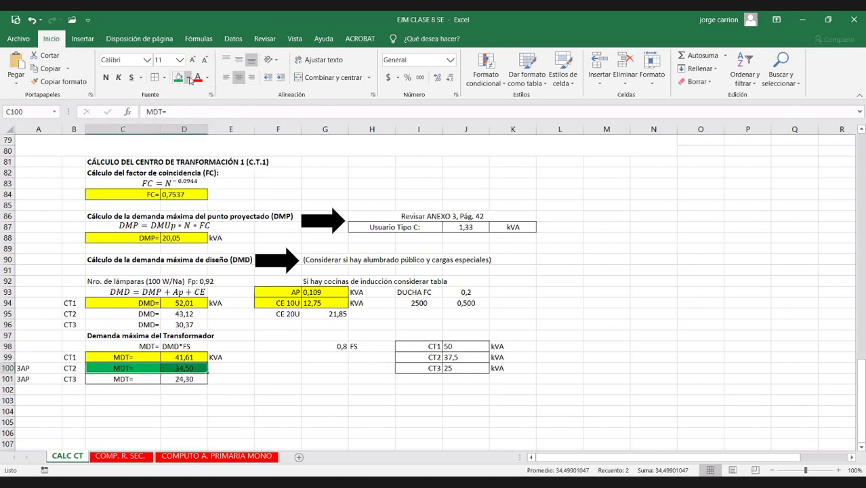
pyautogui.click(191, 80)
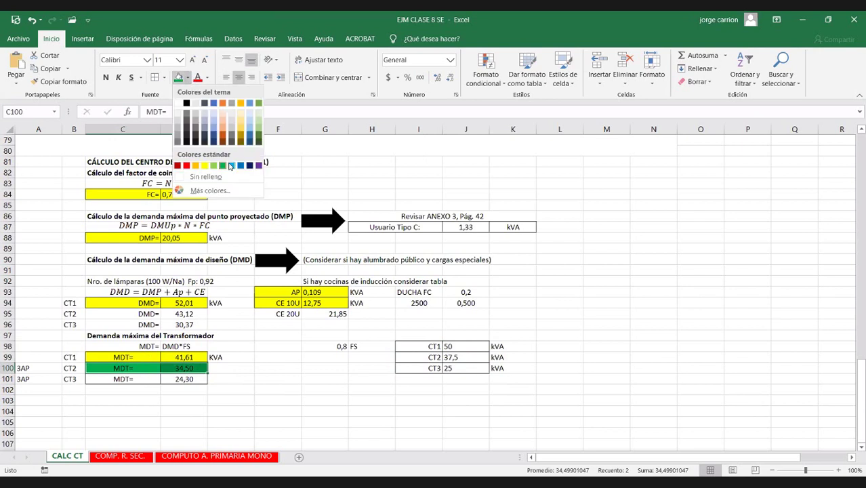
pyautogui.click(229, 166)
pyautogui.moveTo(117, 379); pyautogui.dragTo(183, 379)
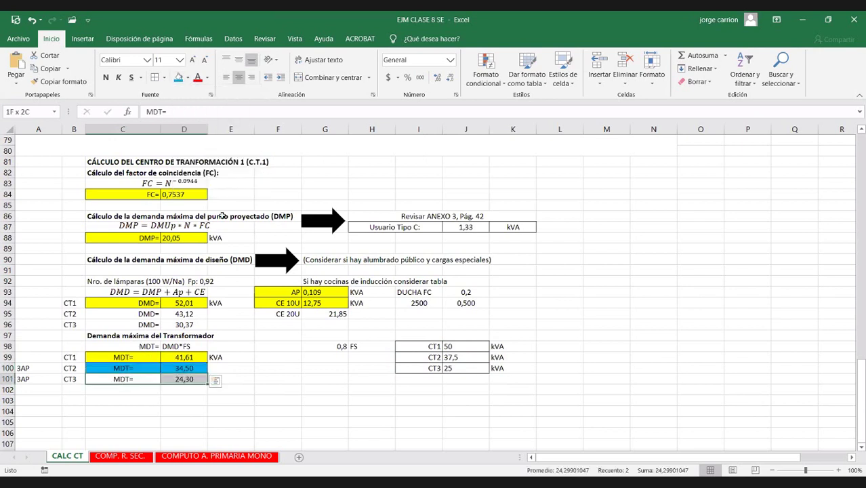
pyautogui.click(188, 78)
pyautogui.click(217, 103)
pyautogui.click(278, 389)
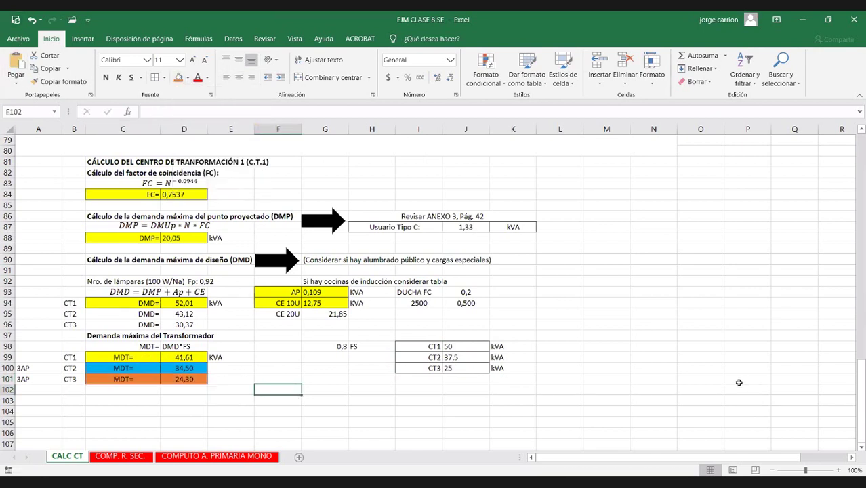
# Add the unit kVA beside the CT2 and CT3 transformer demands in E100:E101 and save the workbook
pyautogui.click(232, 369)
pyautogui.write('kVA')
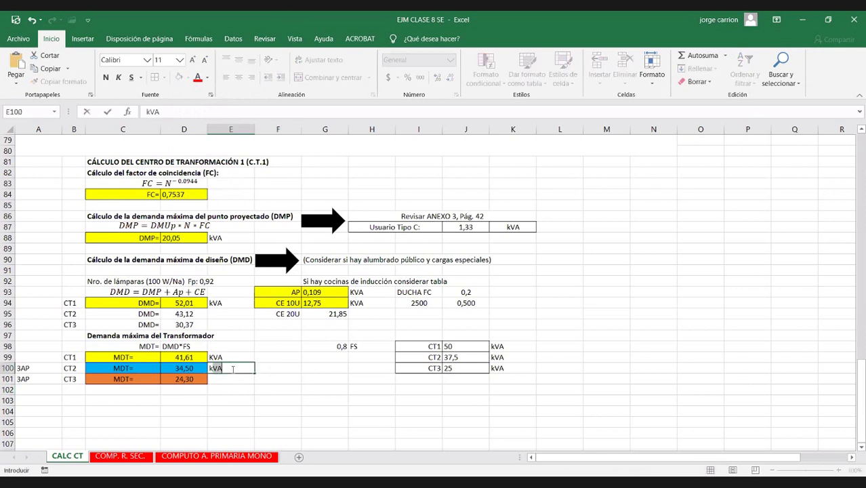
pyautogui.press('Return')
pyautogui.write('kVA')
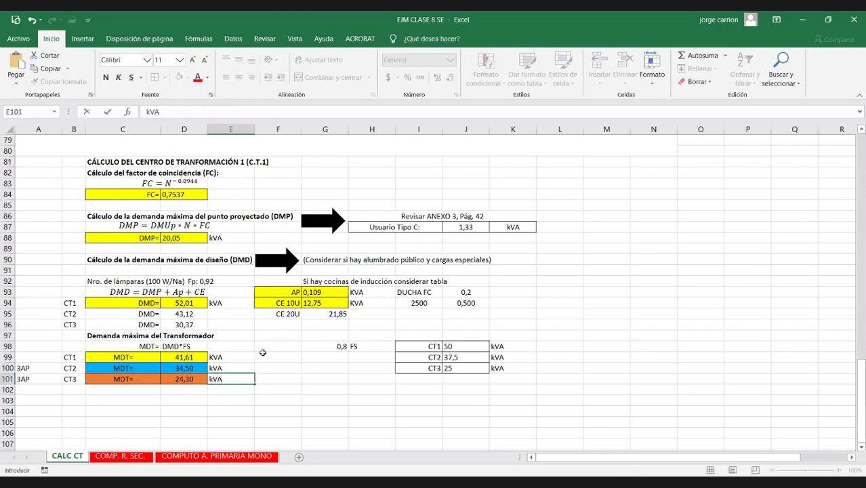
pyautogui.click(262, 352)
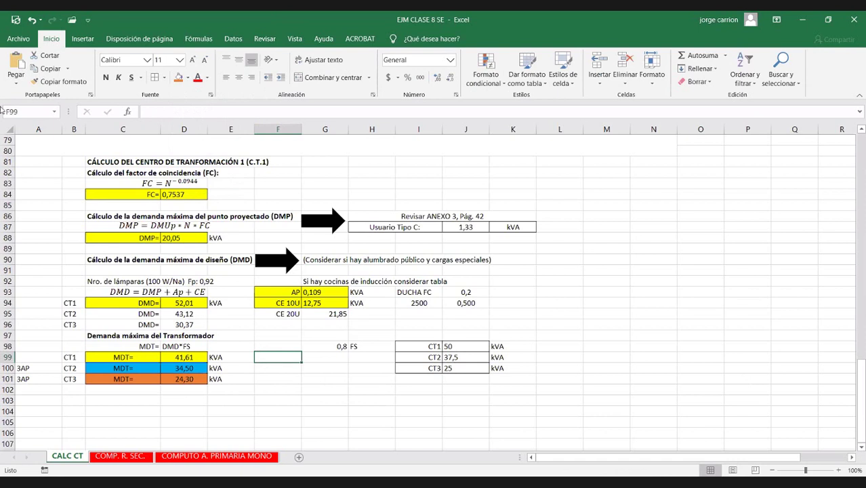
pyautogui.hotkey('ctrl', 's')
# Merge and center G97:H97 and enter the heading FACTOR SOBRECARGA in it
pyautogui.moveTo(335, 332); pyautogui.dragTo(373, 335)
pyautogui.click(340, 78)
pyautogui.write('so')
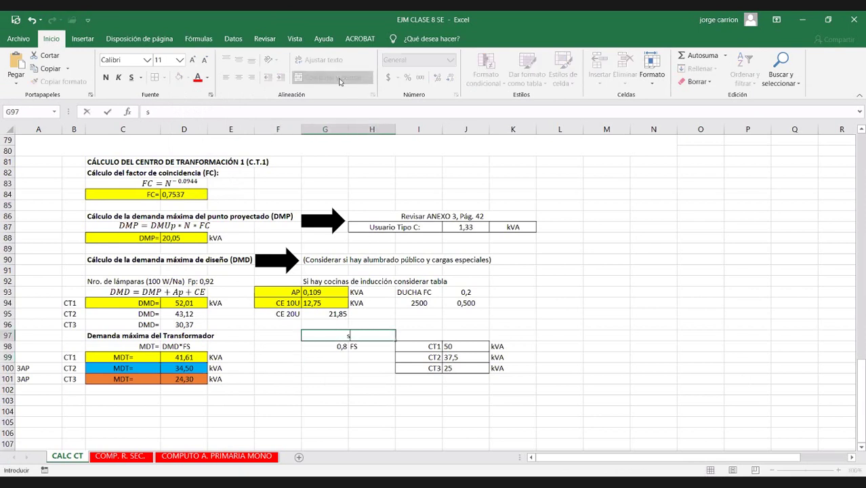
pyautogui.press('BackSpace')
pyautogui.press('BackSpace')
pyautogui.write('SOBRECARGA')
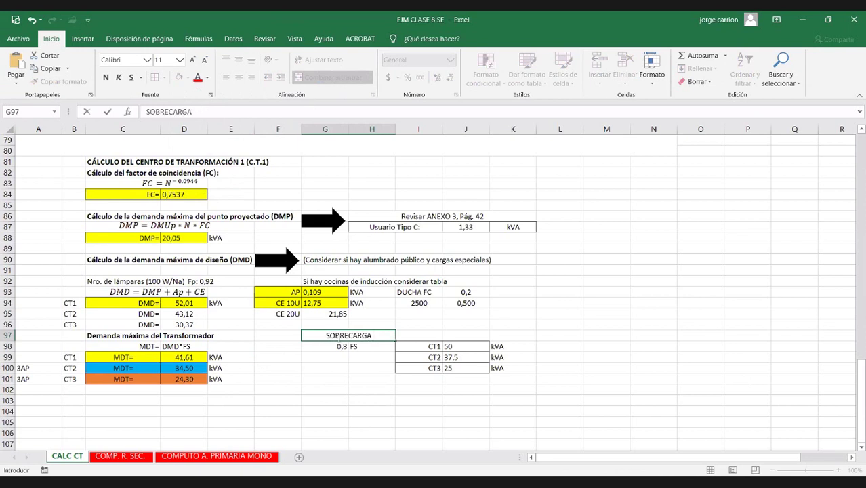
pyautogui.click(326, 337)
pyautogui.write('FACTOR')
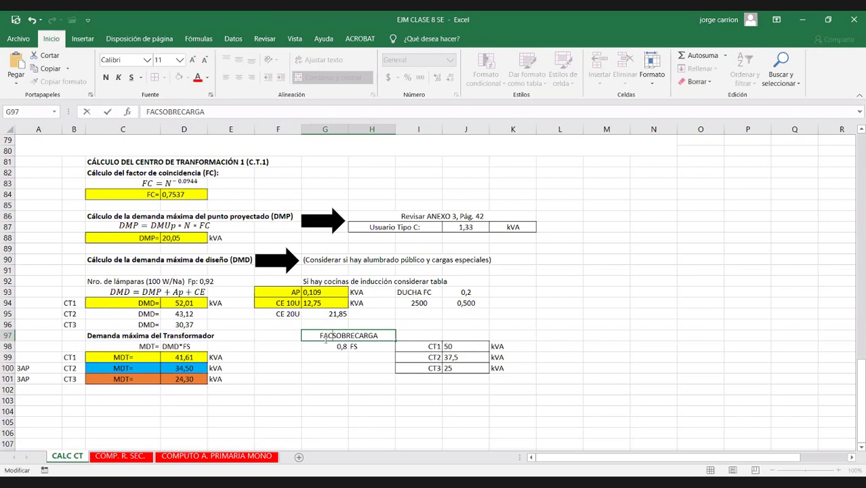
pyautogui.click(329, 357)
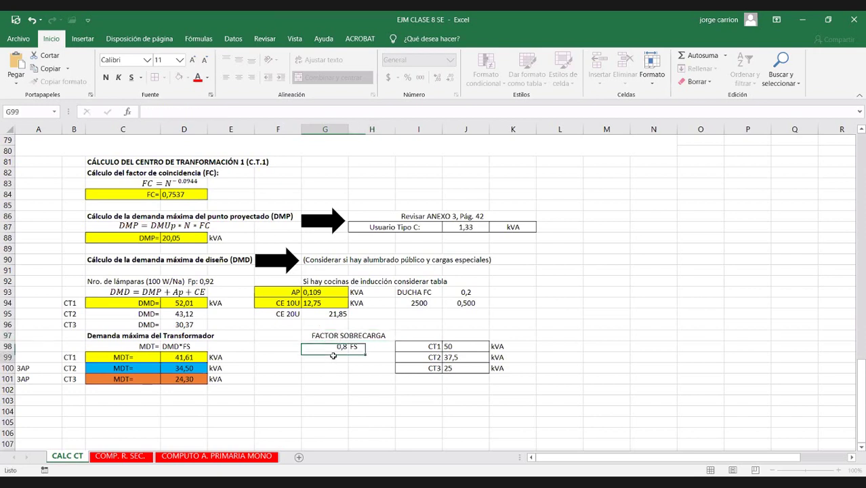
# Replace the label beside the 0,8 factor in H98 with BYC
pyautogui.click(360, 347)
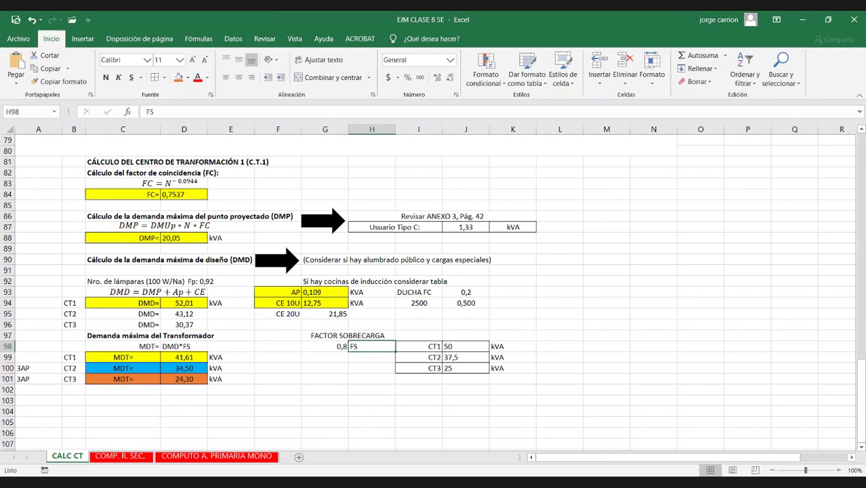
pyautogui.write('BYC')
pyautogui.press('Return')
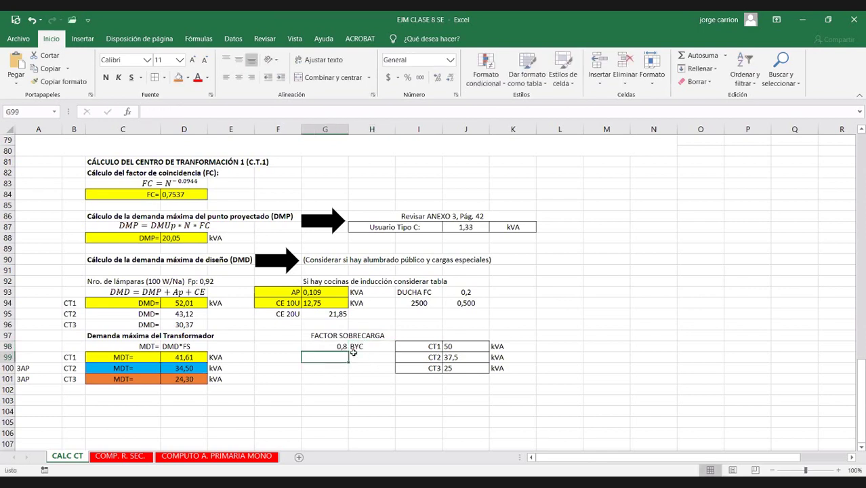
# Add the overload factors 0,9 for A and 0,7 for D.....H in G99:H100
pyautogui.write('0,9')
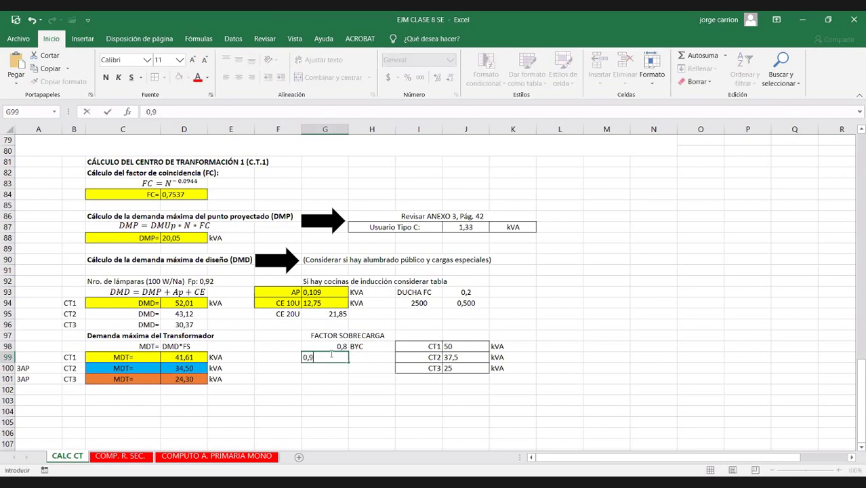
pyautogui.press('Tab')
pyautogui.write('A')
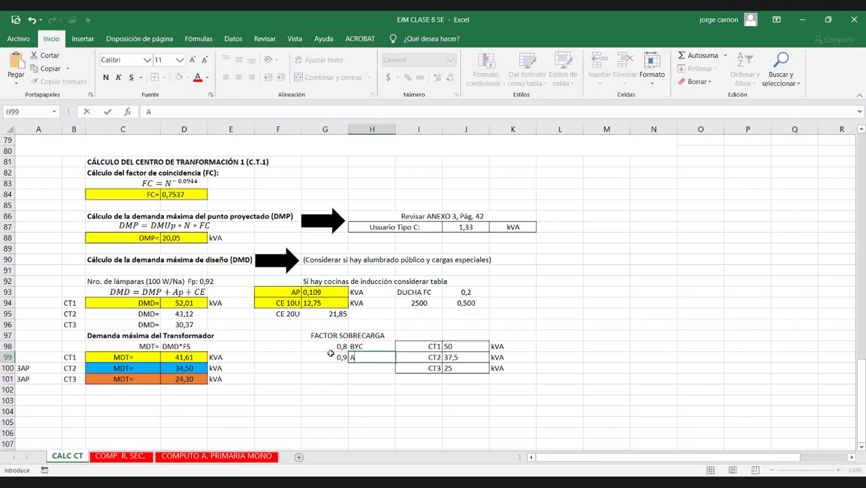
pyautogui.press('Return')
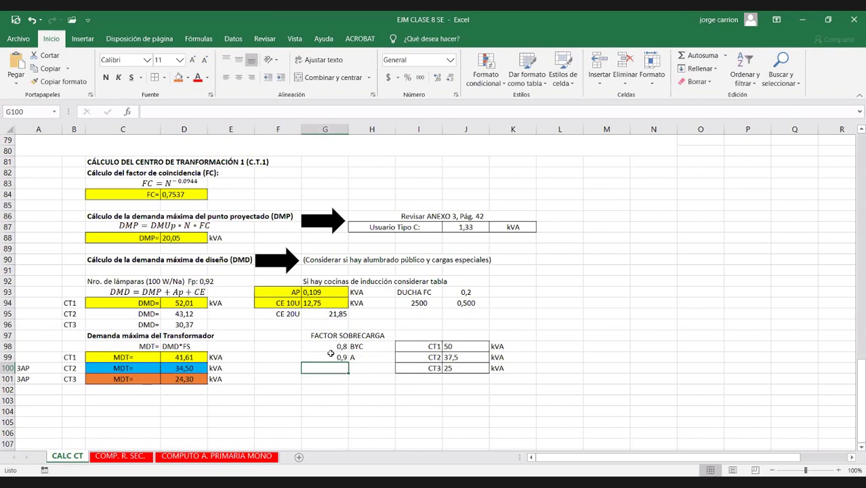
pyautogui.write('0,')
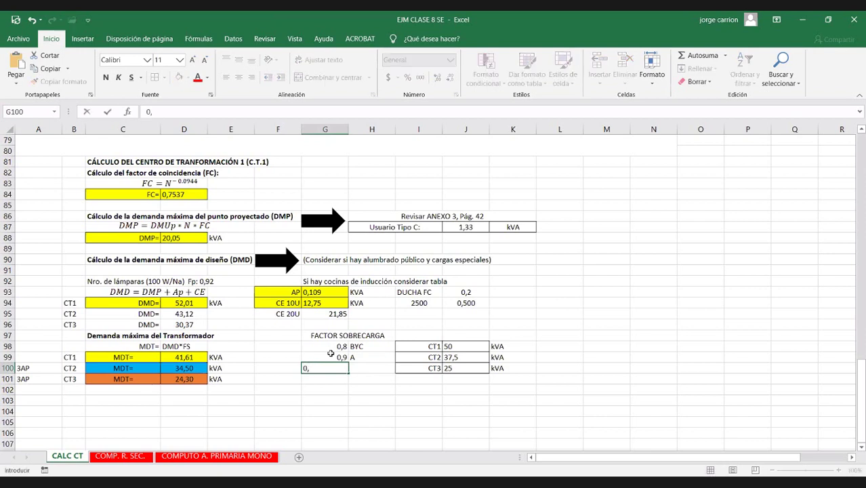
pyautogui.write('7')
pyautogui.press('Tab')
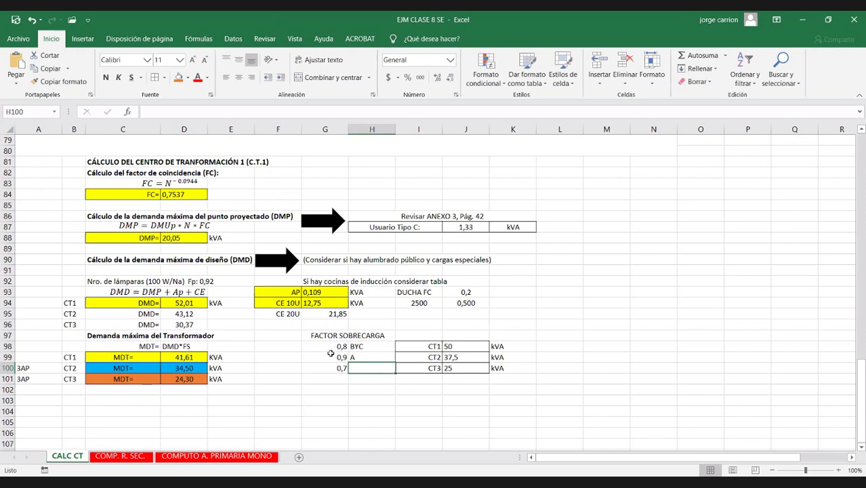
pyautogui.write('D.....')
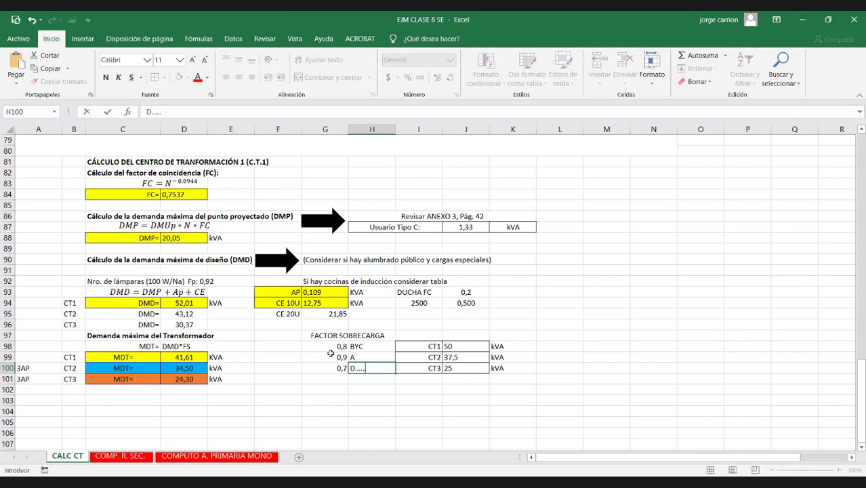
pyautogui.write('H')
pyautogui.click(652, 336)
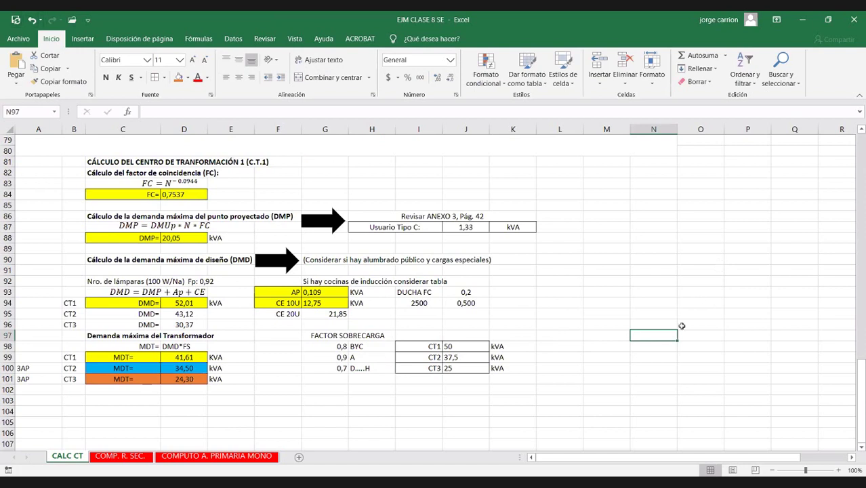
# Move the transformer ratings table from I98:K100 one column over to J98:L100
pyautogui.moveTo(418, 344); pyautogui.dragTo(513, 368)
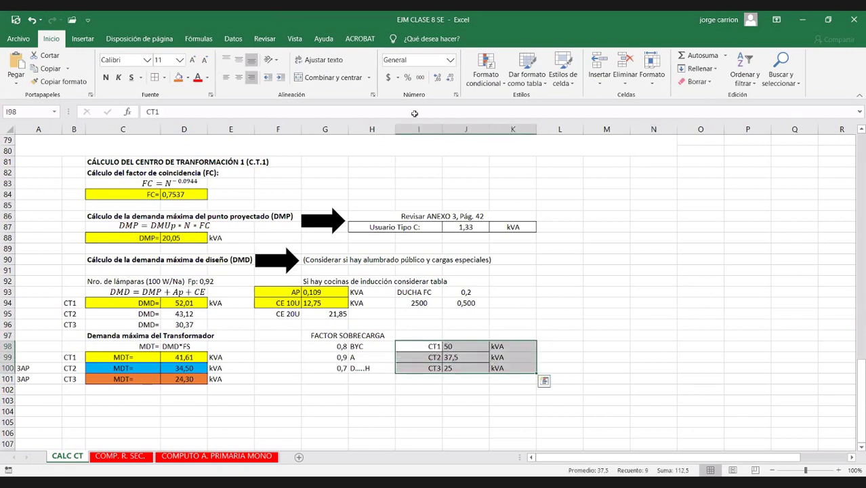
pyautogui.hotkey('ctrl', 'c')
pyautogui.click(463, 347)
pyautogui.press('Return')
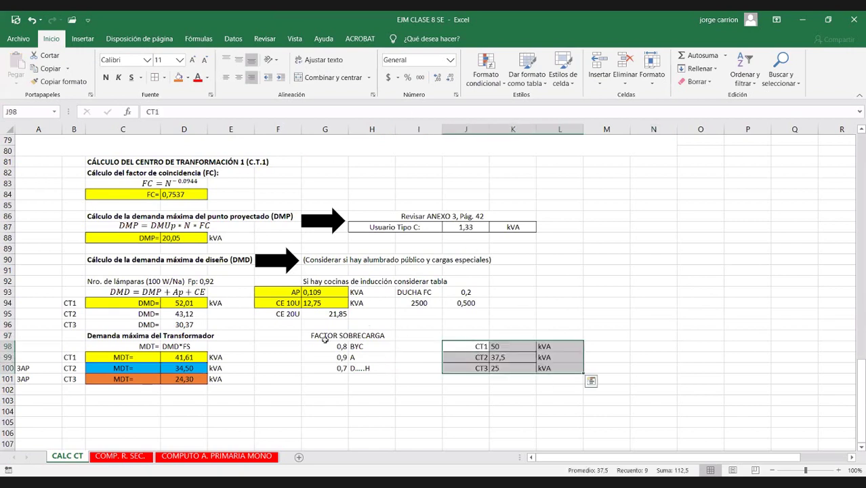
# Apply borders to the overload factor table G97:H100, center its factors in G98:G100 and left-align the labels in H98:H100
pyautogui.moveTo(325, 336); pyautogui.dragTo(353, 370)
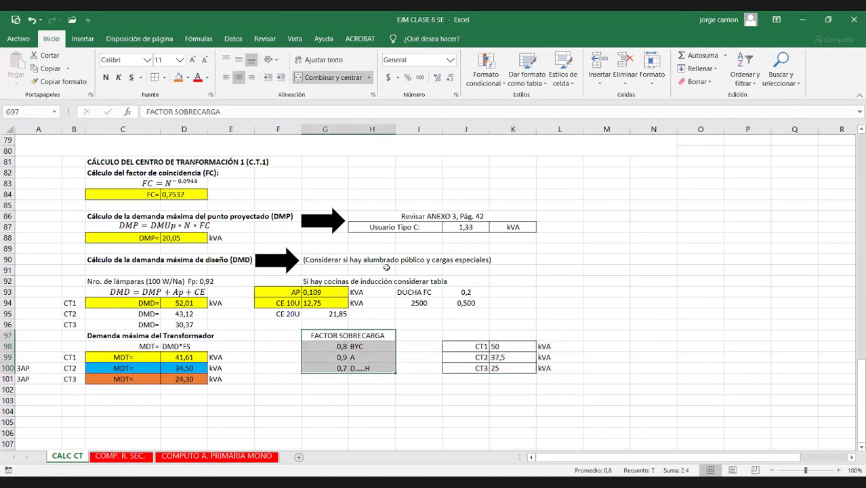
pyautogui.click(154, 79)
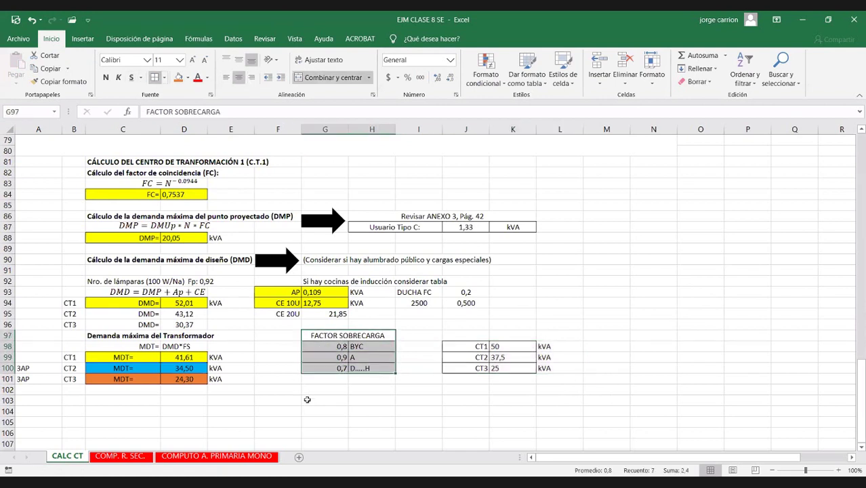
pyautogui.moveTo(337, 347); pyautogui.dragTo(357, 371)
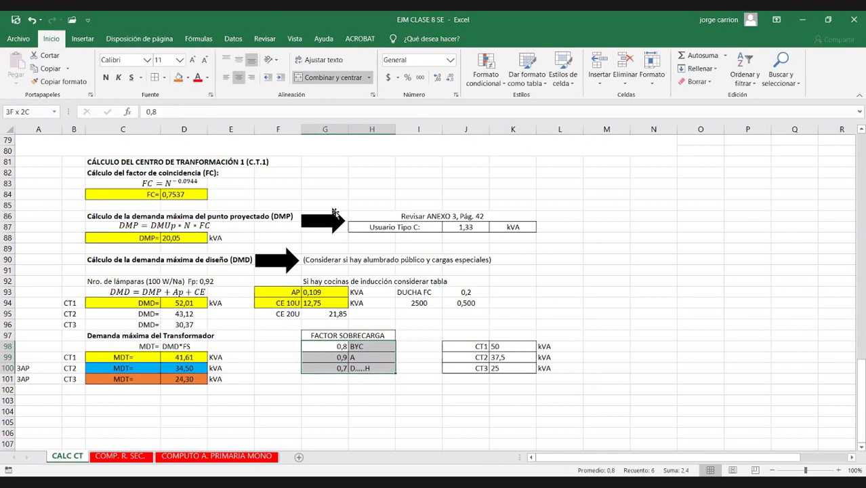
pyautogui.click(239, 77)
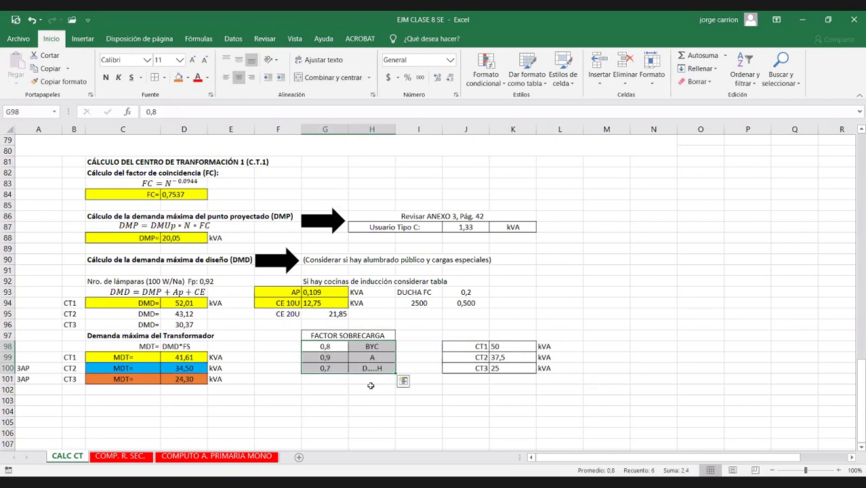
pyautogui.moveTo(372, 346); pyautogui.dragTo(371, 368)
pyautogui.click(228, 77)
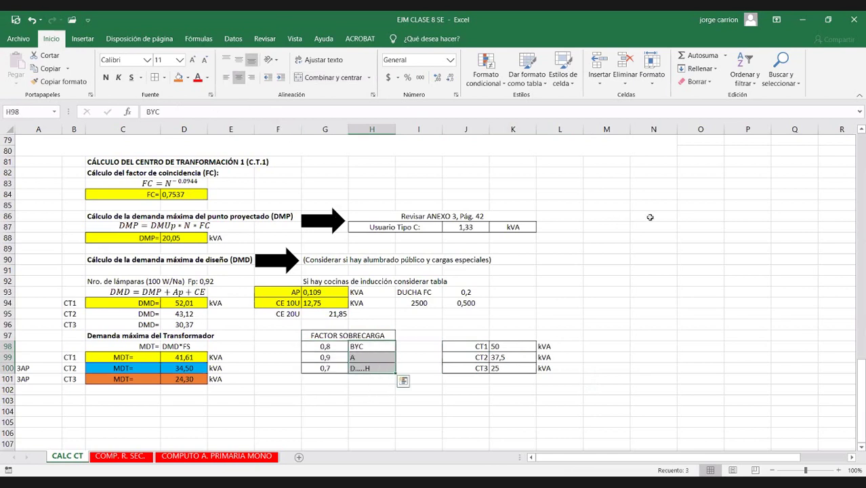
pyautogui.click(650, 216)
# Make the FACTOR SOBRECARGA heading bold
pyautogui.click(340, 334)
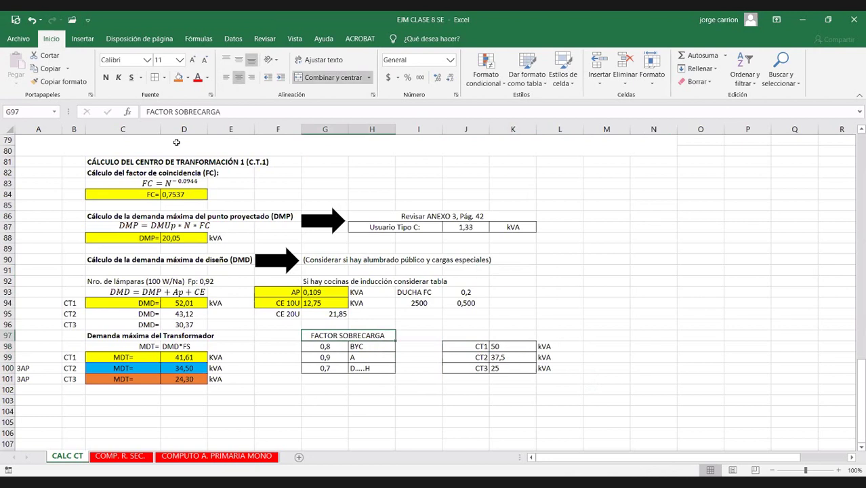
pyautogui.click(106, 77)
pyautogui.click(749, 271)
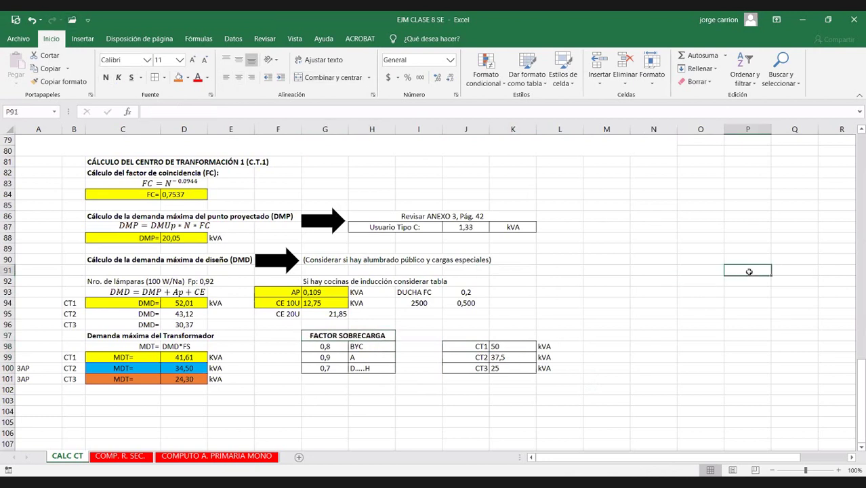
# Change the label beside the 0,8 factor in H98 to B y C
pyautogui.click(357, 343)
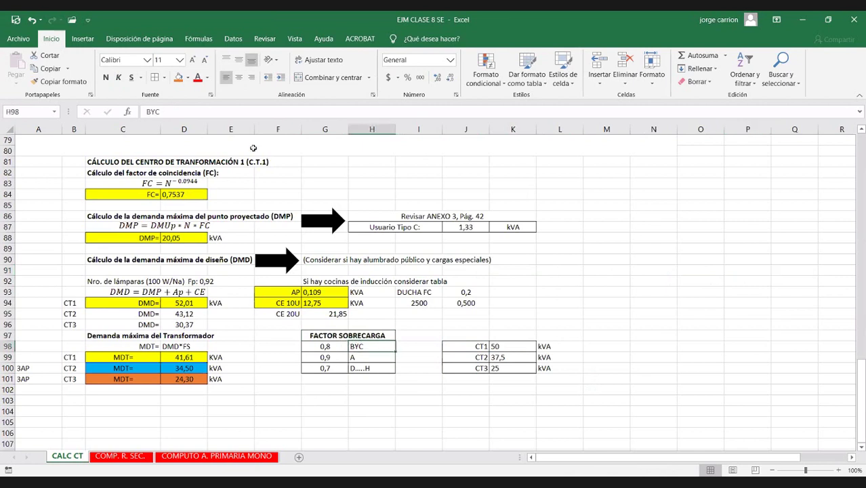
pyautogui.click(154, 111)
pyautogui.click(152, 111)
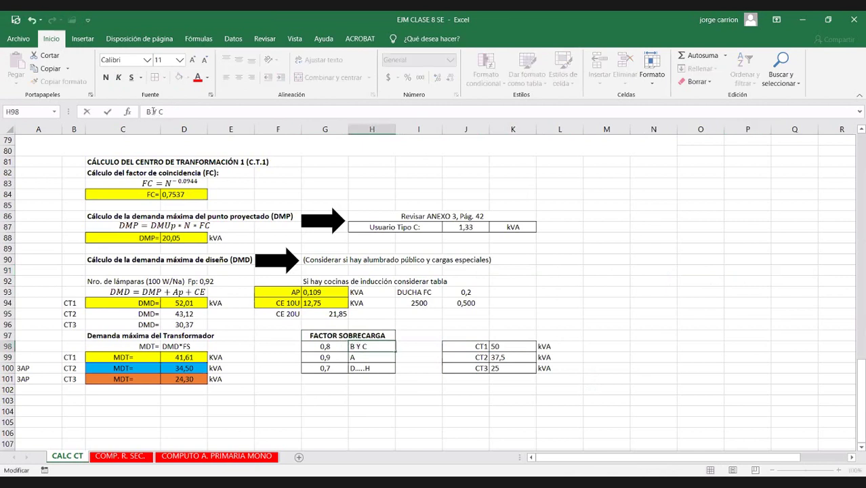
pyautogui.write('y')
pyautogui.press('Delete')
pyautogui.click(687, 312)
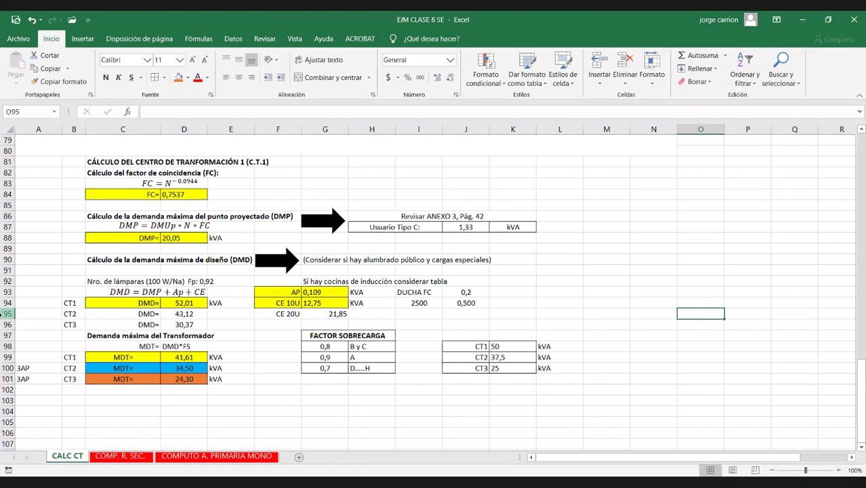
# Center the CE 20U value in G95 and right-align its label in F95
pyautogui.click(7, 313)
pyautogui.click(318, 312)
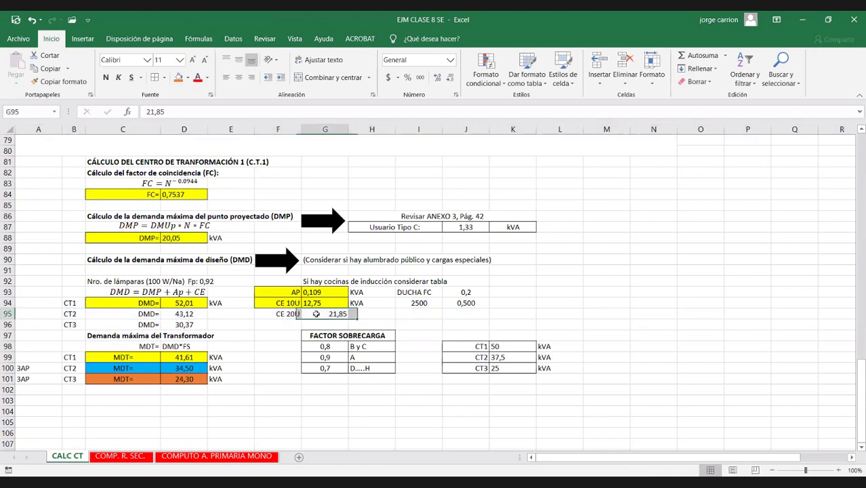
pyautogui.click(281, 312)
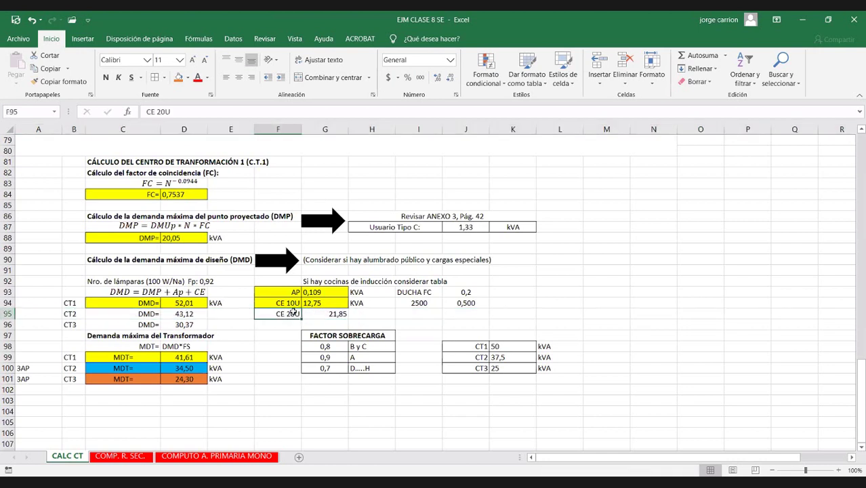
pyautogui.moveTo(293, 311); pyautogui.dragTo(327, 313)
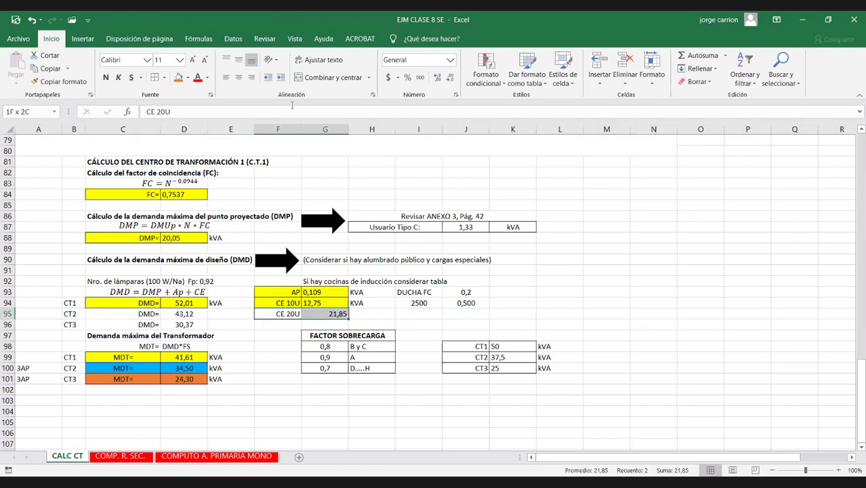
pyautogui.click(239, 78)
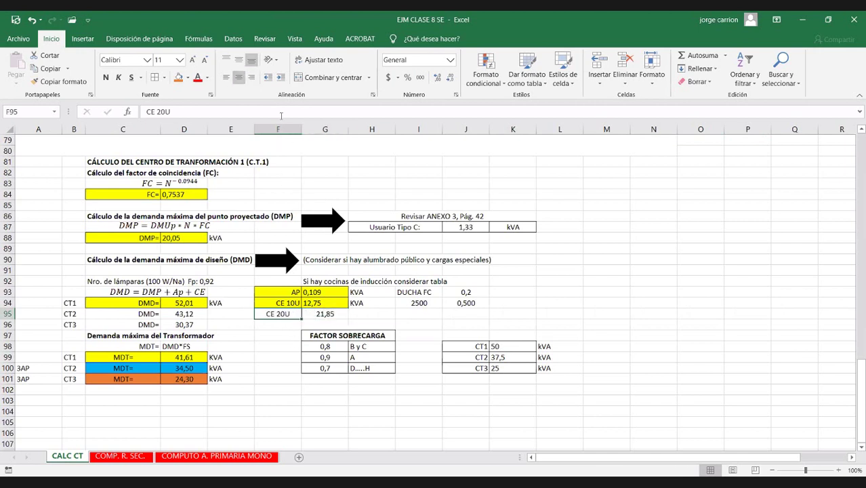
pyautogui.click(251, 77)
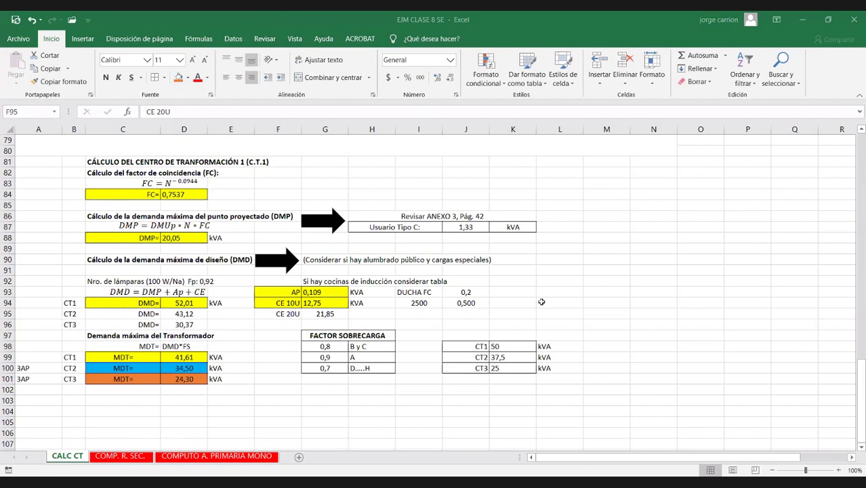
# Fill the CE 20U cells F95:G95 with orange and the CE 10U cells F94:G94 with light gold
pyautogui.moveTo(285, 315); pyautogui.dragTo(306, 315)
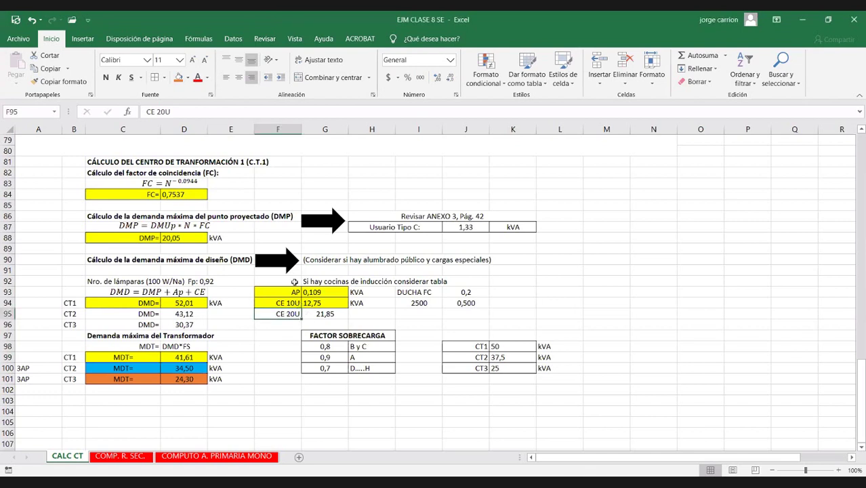
pyautogui.click(178, 78)
pyautogui.click(298, 301)
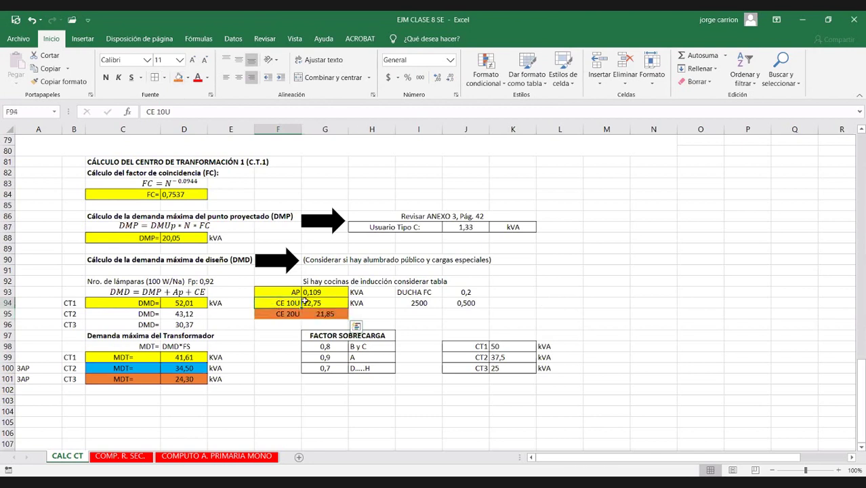
pyautogui.moveTo(305, 302); pyautogui.dragTo(306, 302)
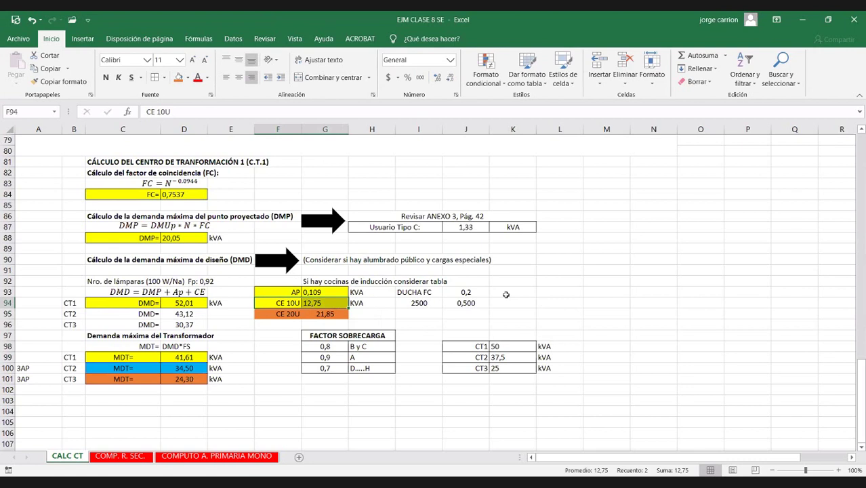
pyautogui.click(188, 78)
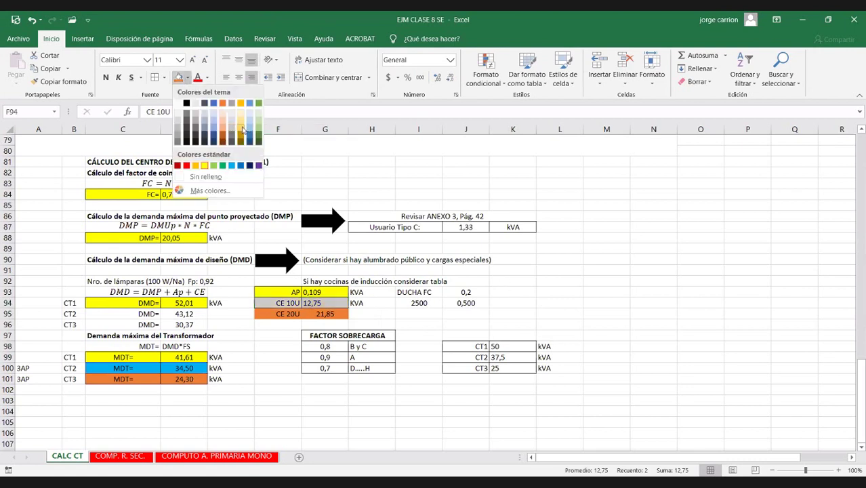
pyautogui.click(242, 128)
# Review the formulas behind the shower load in J94, the CT2 and CT3 design demands, and the CT2 transformer demand
pyautogui.click(421, 303)
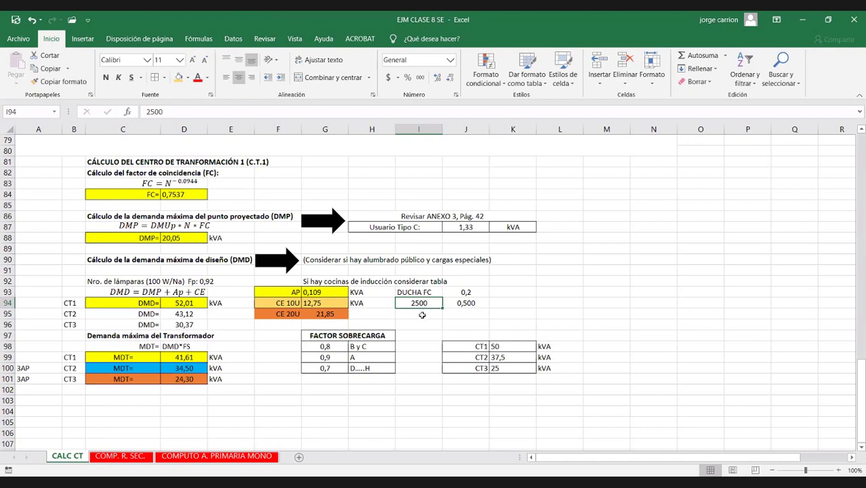
pyautogui.click(467, 292)
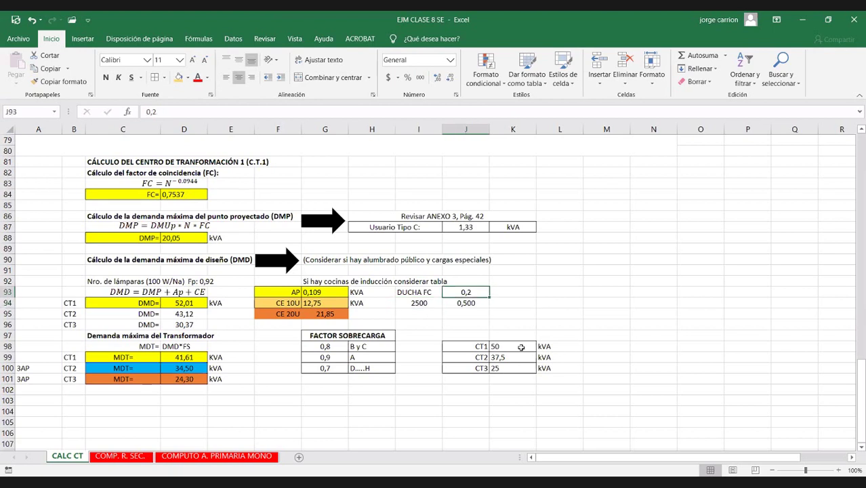
pyautogui.click(471, 303)
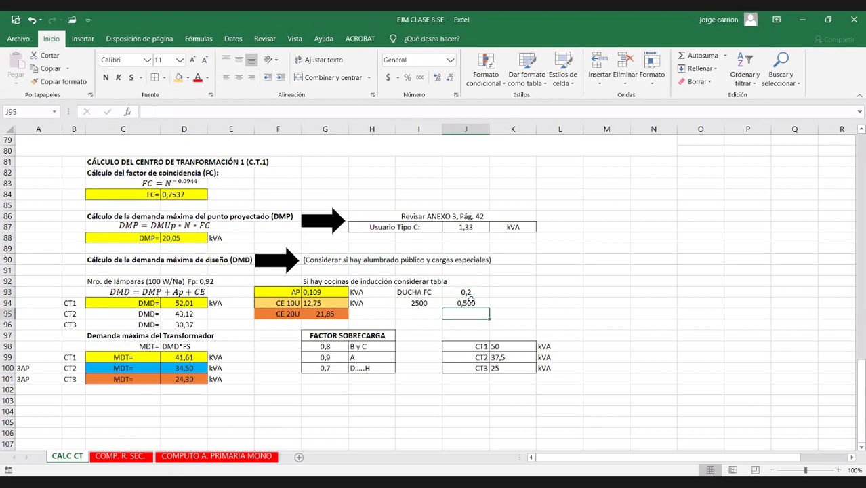
pyautogui.doubleClick(471, 303)
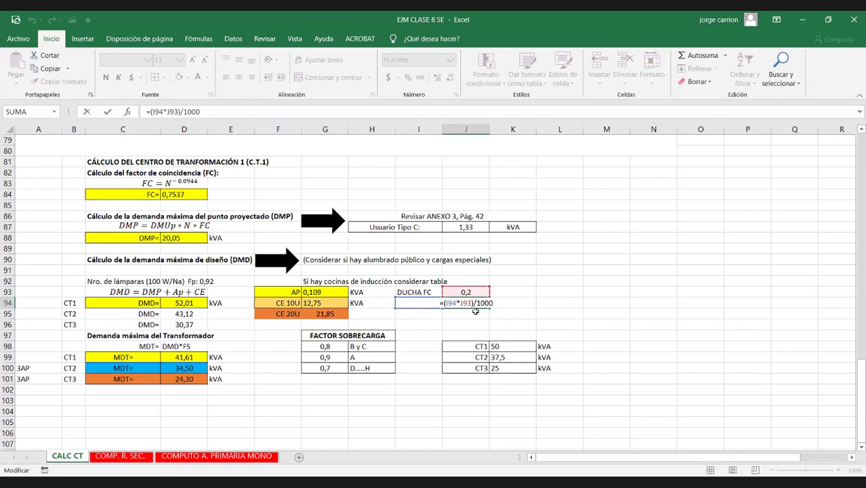
pyautogui.press('Escape')
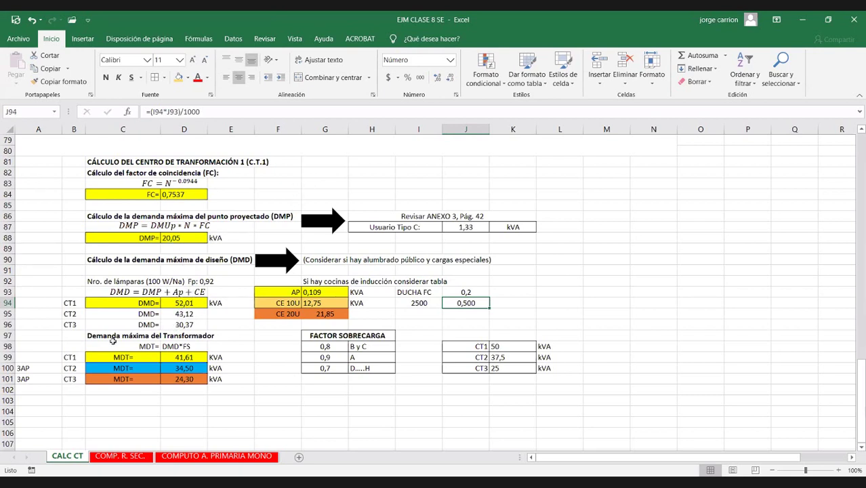
pyautogui.click(183, 316)
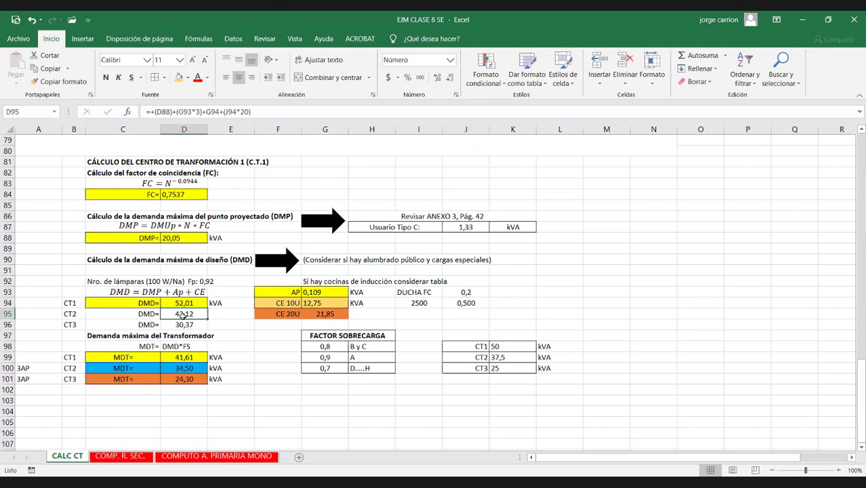
pyautogui.doubleClick(183, 315)
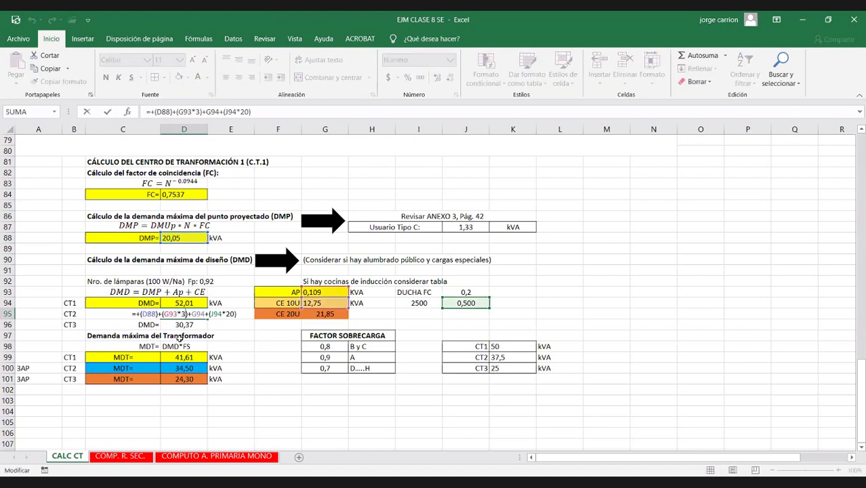
pyautogui.press('Escape')
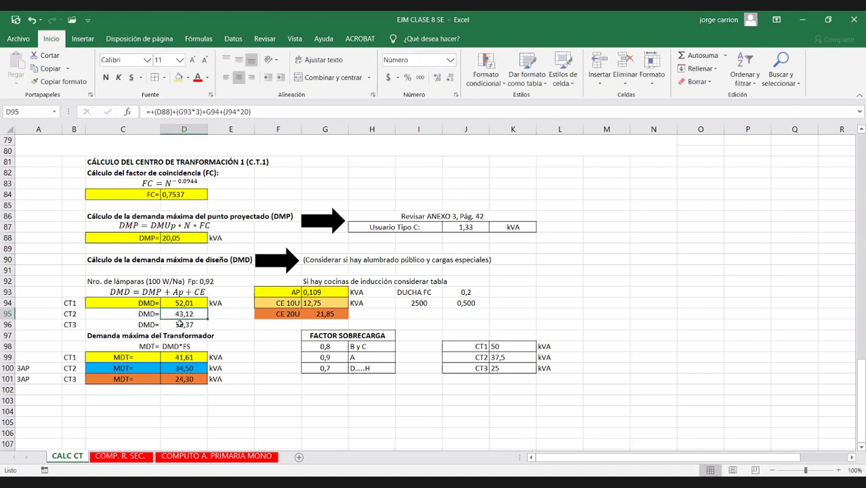
pyautogui.click(181, 324)
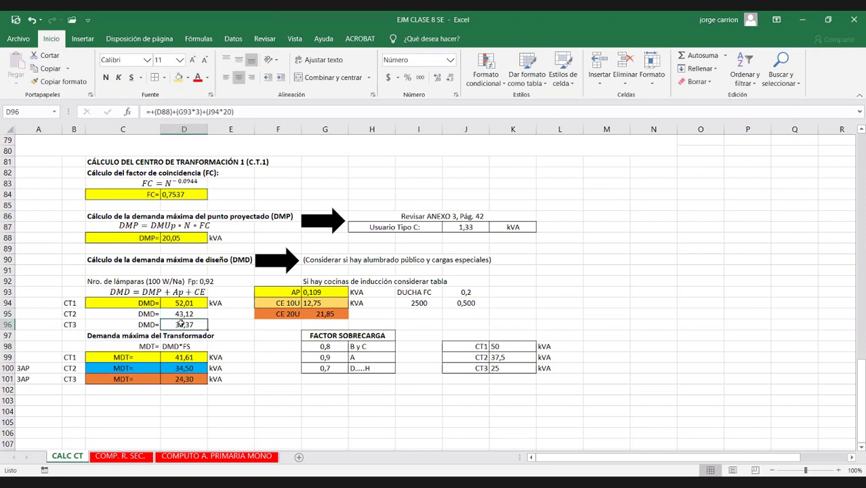
pyautogui.click(176, 368)
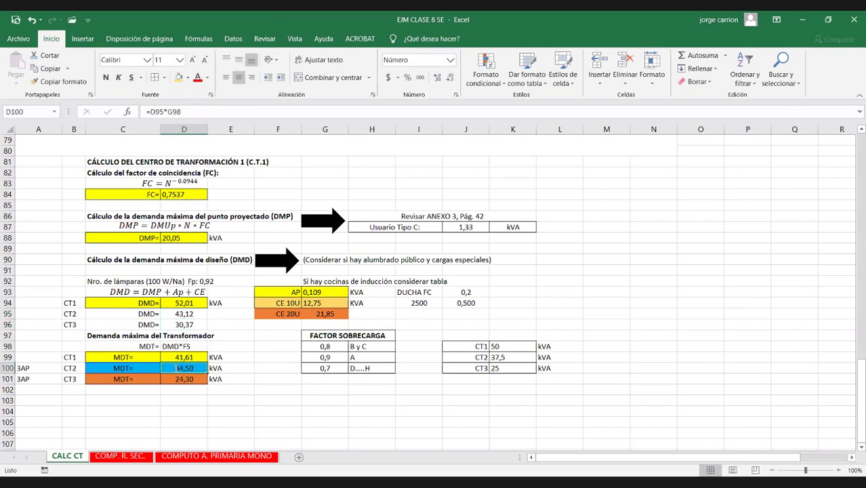
pyautogui.doubleClick(175, 368)
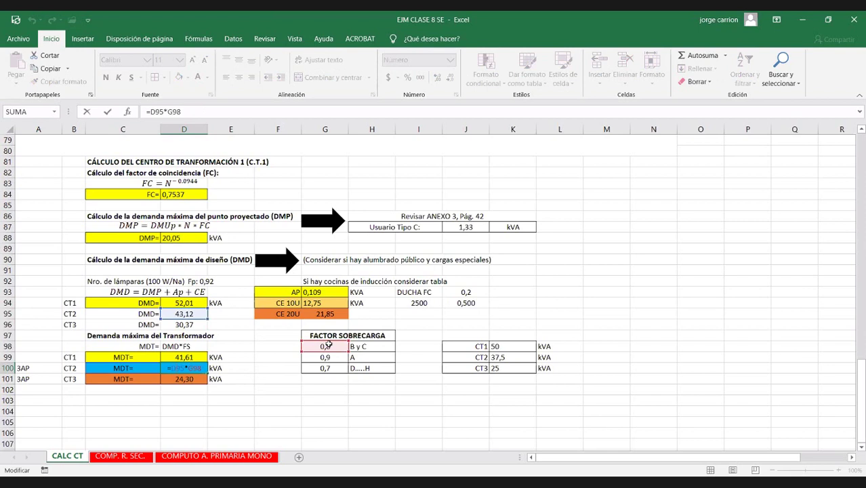
pyautogui.hotkey('ctrl', 'Return')
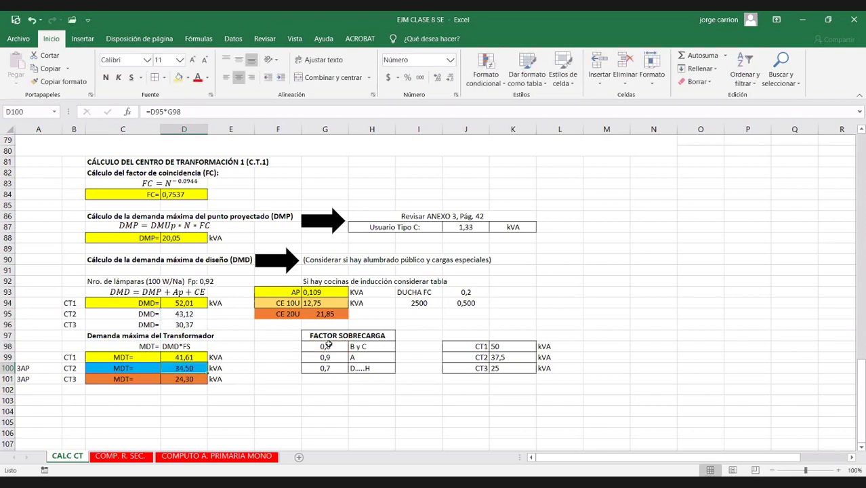
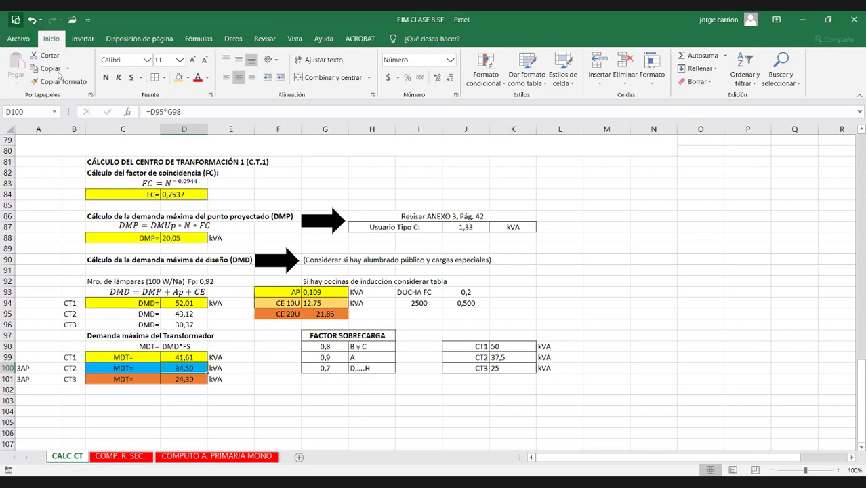
# Look over the COMP. R. SEC. voltage-drop sheet, then review the lot diagram and the transformer ratings K98:K100 on CALC CT
pyautogui.hotkey('ctrl', 'pagedown')
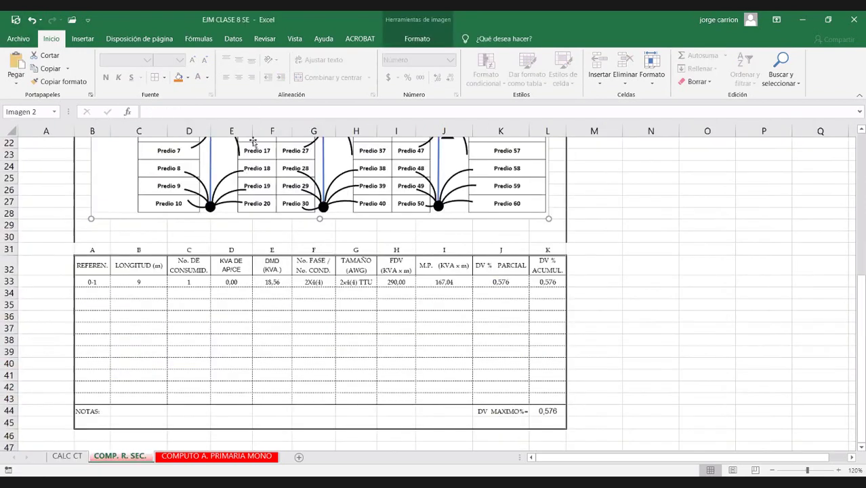
pyautogui.scroll(1, 337, 260)
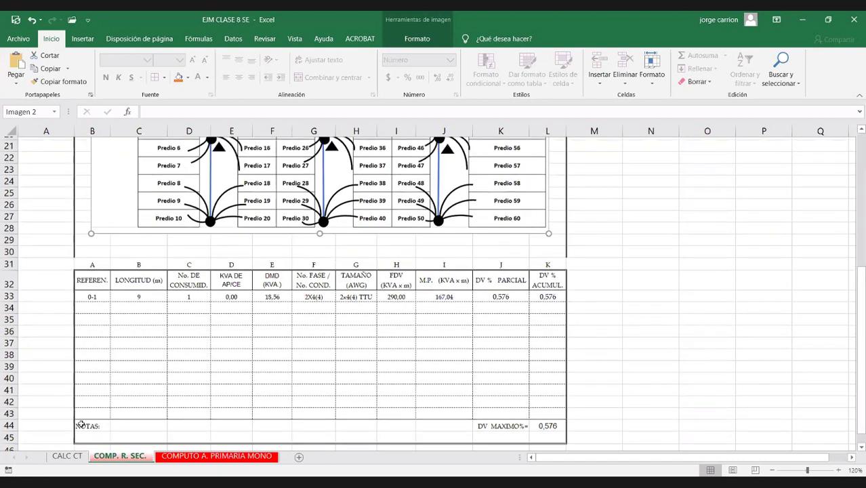
pyautogui.scroll(2, 58, 469)
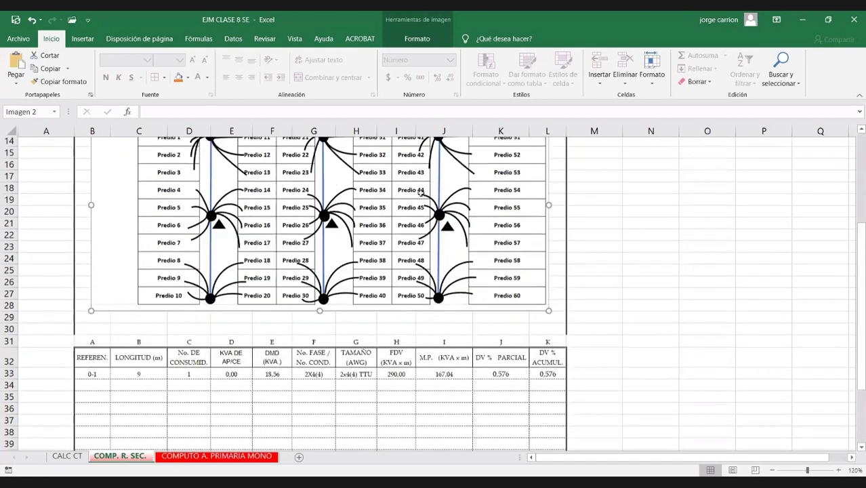
pyautogui.scroll(4, 420, 192)
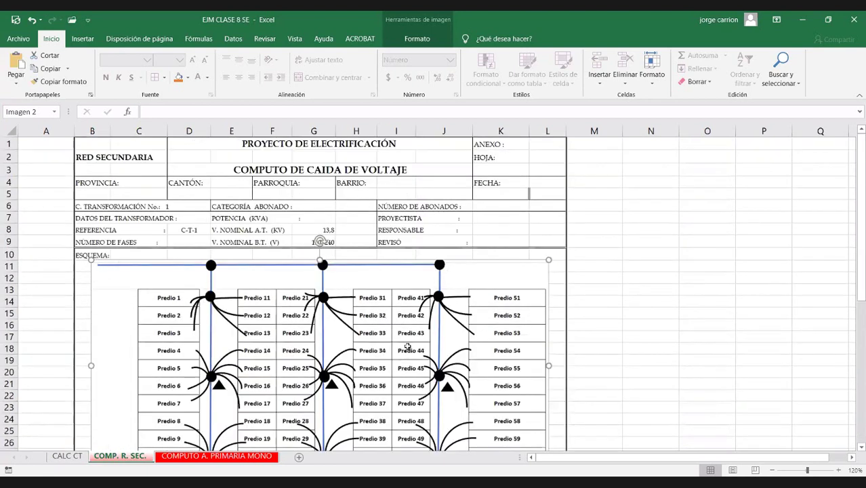
pyautogui.hotkey('ctrl', 'pageup')
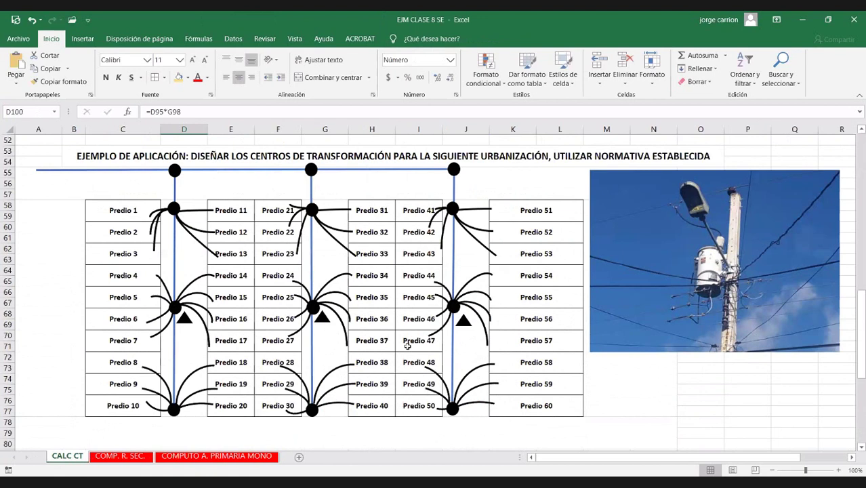
pyautogui.scroll(-9, 408, 346)
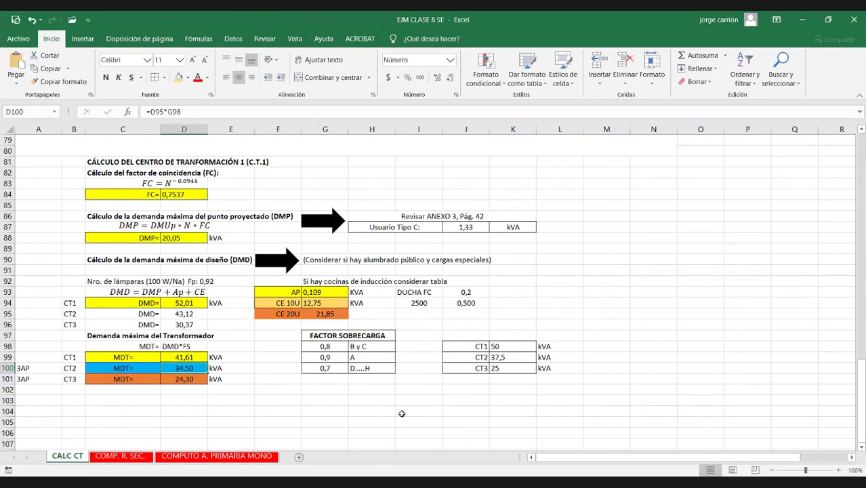
pyautogui.moveTo(505, 347); pyautogui.dragTo(505, 368)
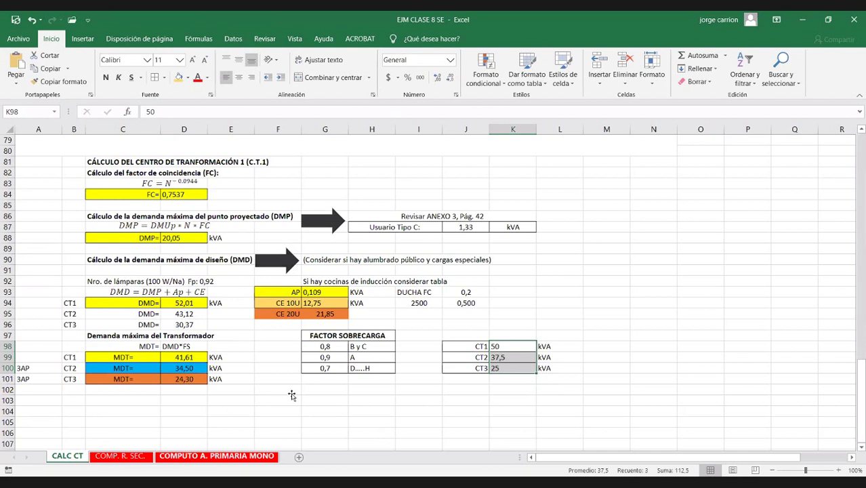
# Go to the COMPUTO A. PRIMARIA MONO sheet and review its project title, heading and location fields
pyautogui.hotkey('ctrl', 'pagedown')
pyautogui.hotkey('ctrl', 'pagedown')
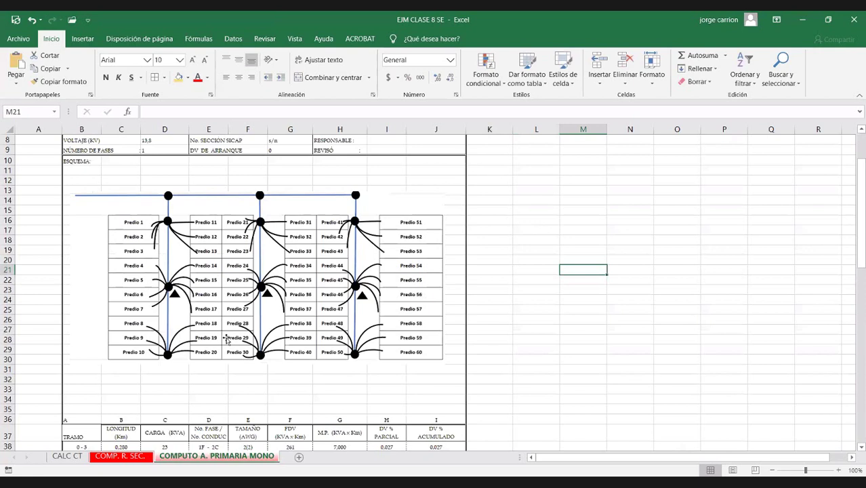
pyautogui.scroll(3, 227, 341)
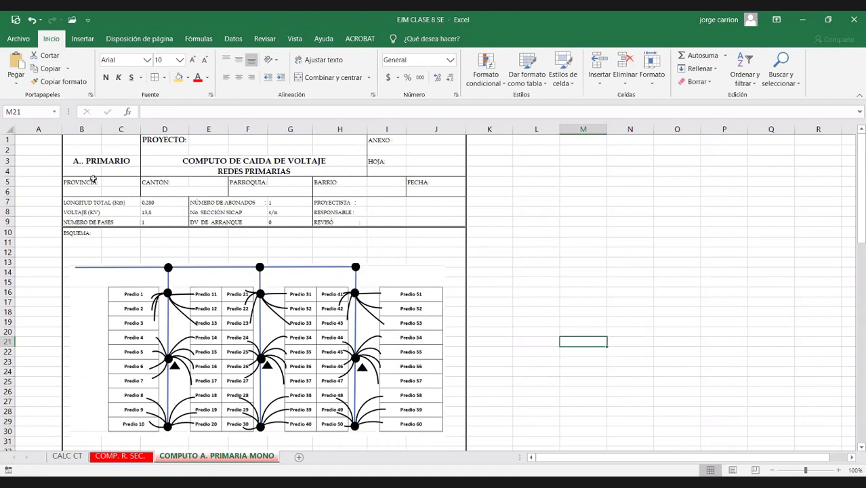
pyautogui.moveTo(94, 179); pyautogui.dragTo(441, 190)
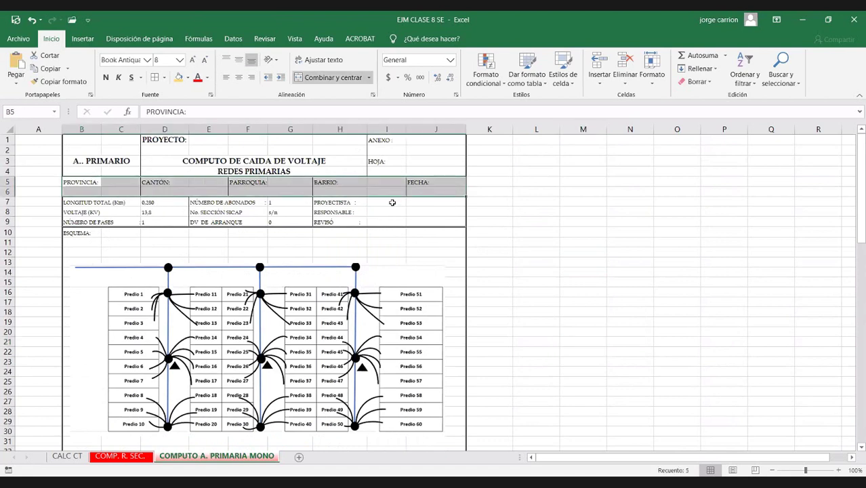
pyautogui.click(206, 158)
pyautogui.moveTo(229, 161); pyautogui.dragTo(251, 161)
pyautogui.click(203, 139)
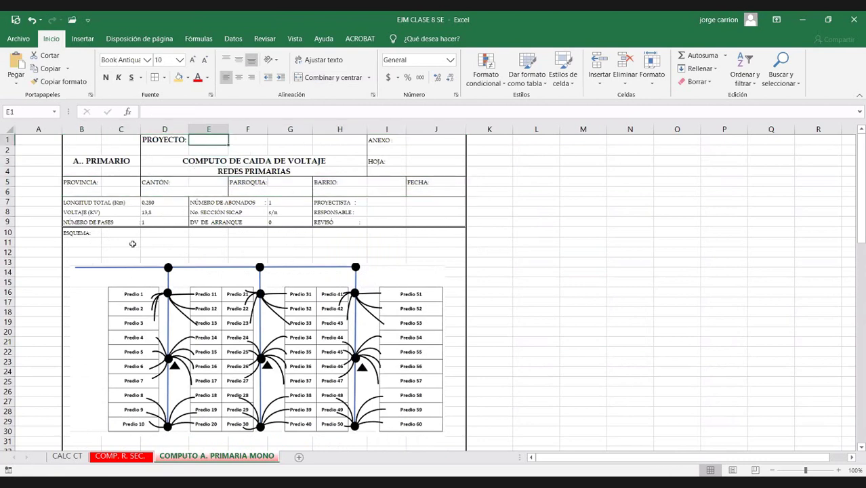
# Set the VOLTAJE (KV) value in D8 of the primary network header to 7,96
pyautogui.click(155, 215)
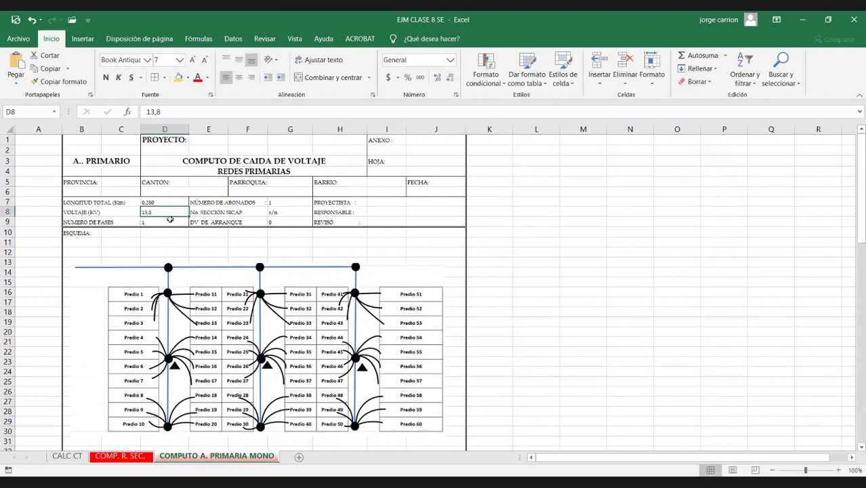
pyautogui.doubleClick(160, 213)
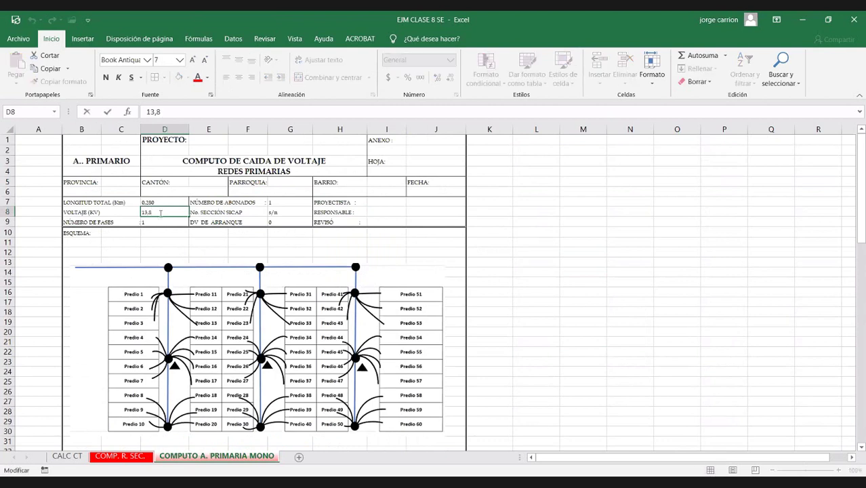
pyautogui.doubleClick(148, 212)
pyautogui.press('BackSpace')
pyautogui.write('7,96')
pyautogui.click(590, 231)
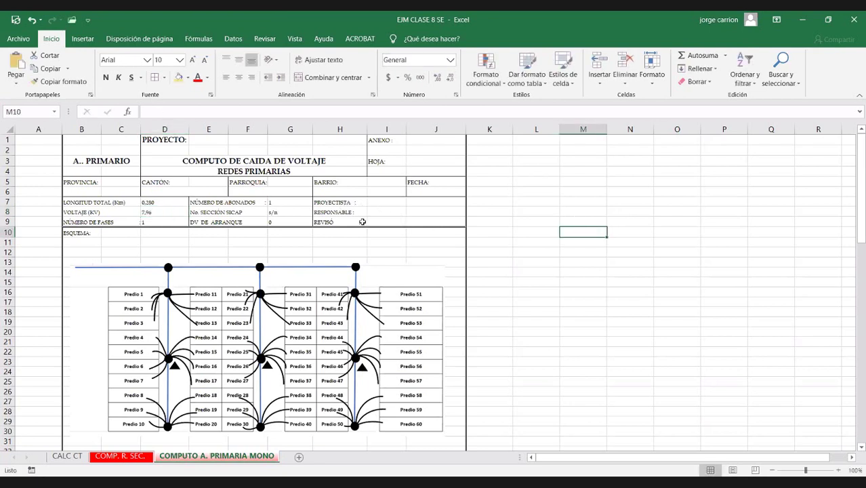
# Set the NÚMERO DE ABONADOS value in G7 to 20
pyautogui.click(278, 201)
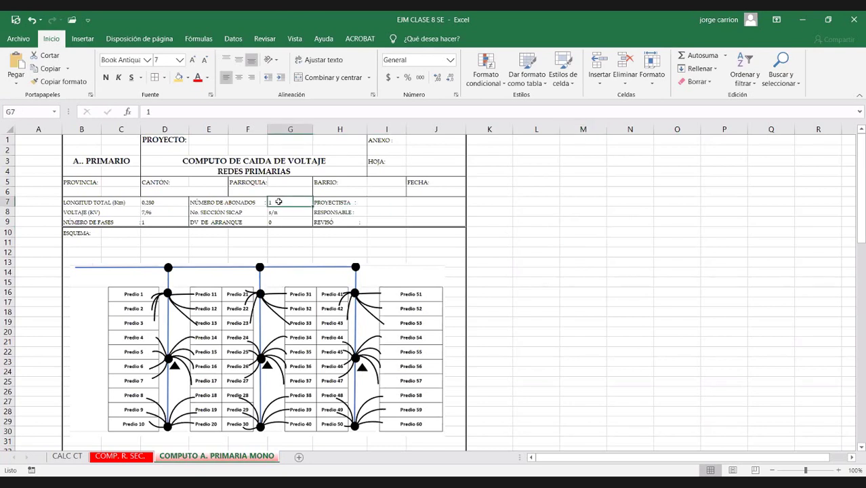
pyautogui.scroll(-1, 278, 211)
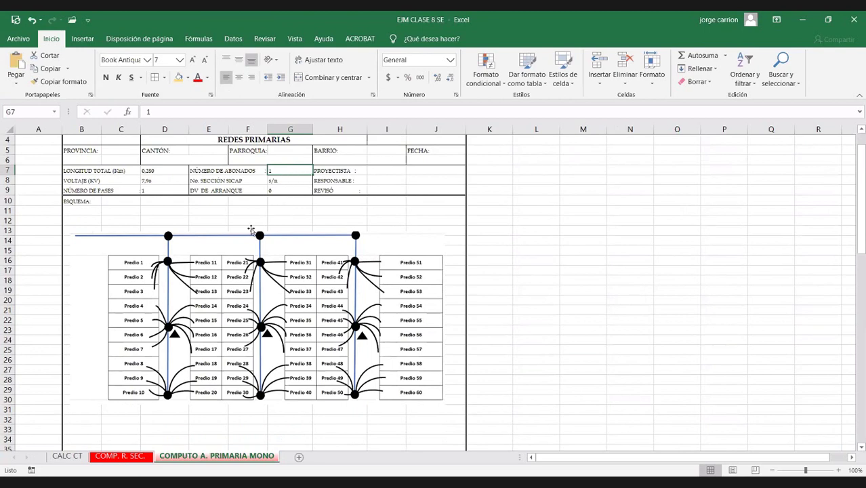
pyautogui.write('2')
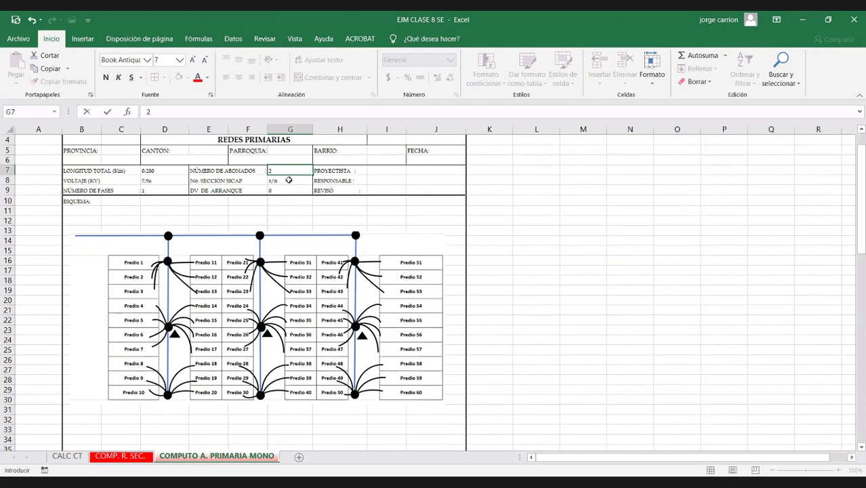
pyautogui.write('0')
pyautogui.click(169, 189)
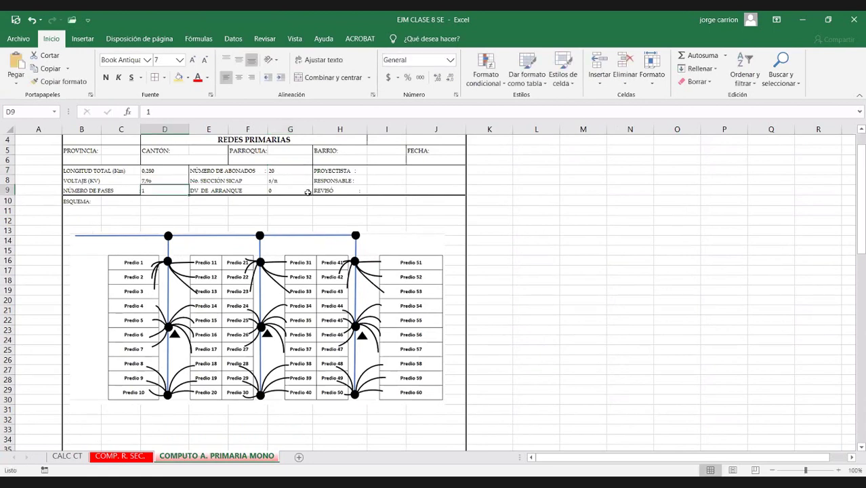
# Review the DV DE ARRANQUE and voltage fields in the header, and the TRAMO cell B38 in the voltage-drop table
pyautogui.click(290, 192)
pyautogui.moveTo(276, 191); pyautogui.dragTo(193, 192)
pyautogui.click(280, 191)
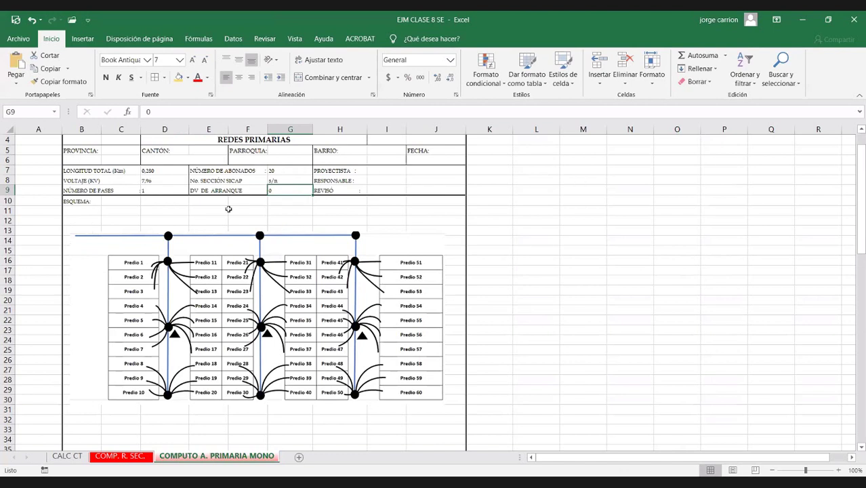
pyautogui.scroll(-1, 298, 158)
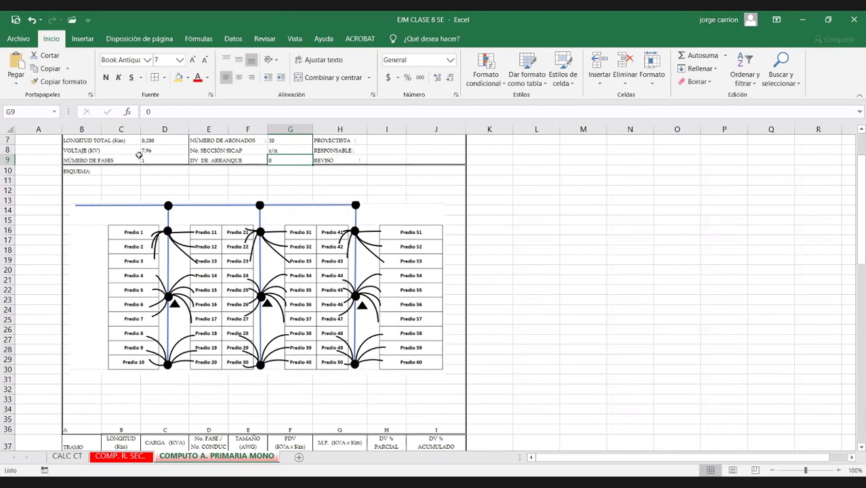
pyautogui.click(160, 154)
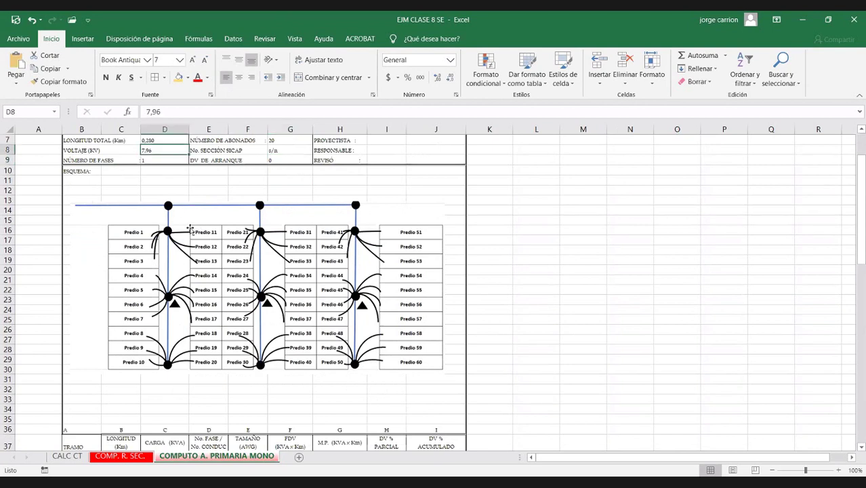
pyautogui.scroll(-1, 195, 289)
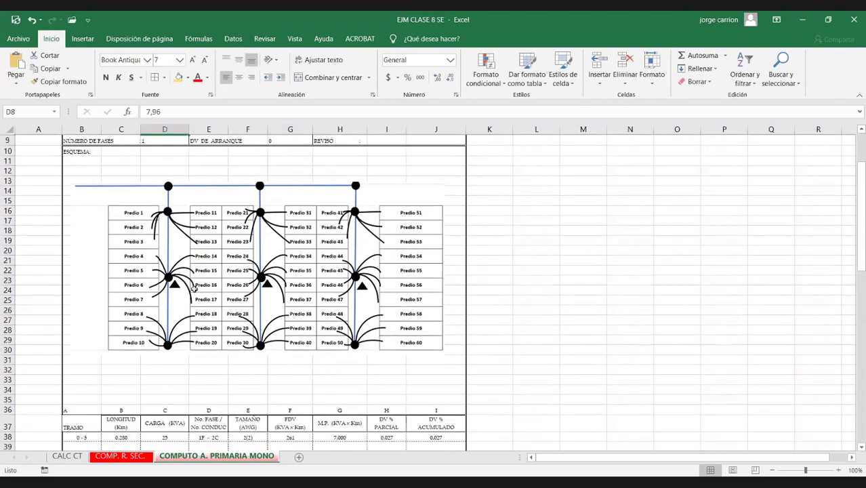
pyautogui.scroll(-2, 95, 400)
pyautogui.click(97, 397)
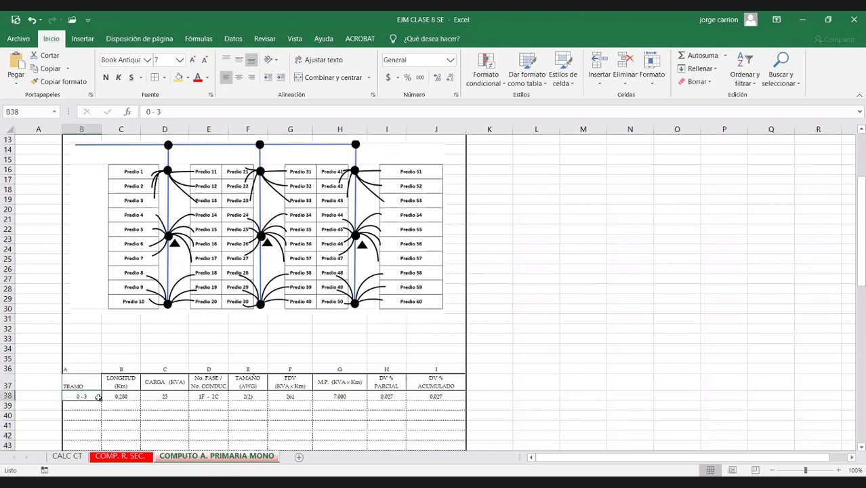
# Mark the spans 20 and 50 in red ink beside the first vertical line of the network diagram
pyautogui.scroll(2, 115, 203)
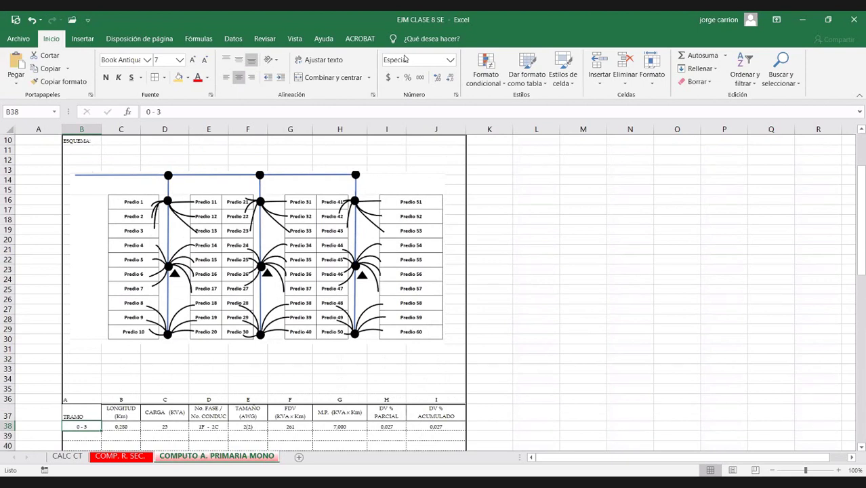
pyautogui.click(178, 179)
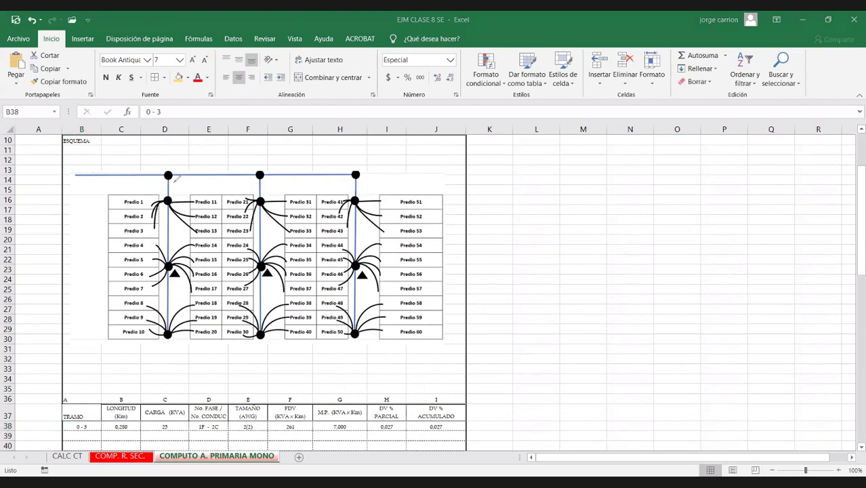
pyautogui.moveTo(175, 182); pyautogui.dragTo(187, 225)
# Change the TRAMO name in B38 of the voltage-drop table to P1-3
pyautogui.scroll(-1, 175, 156)
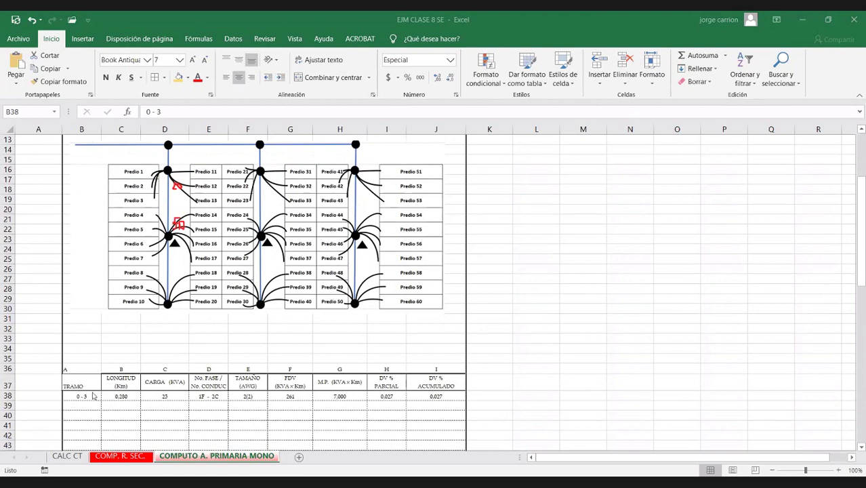
pyautogui.doubleClick(82, 396)
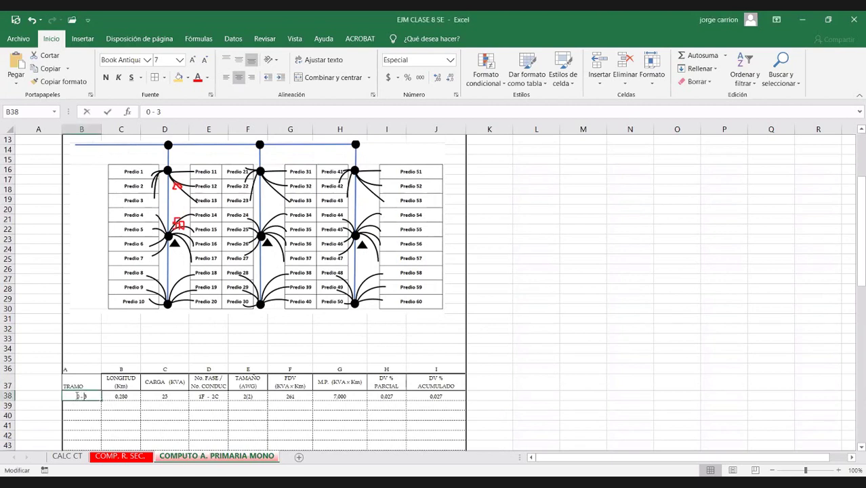
pyautogui.doubleClick(80, 396)
pyautogui.write('P1-')
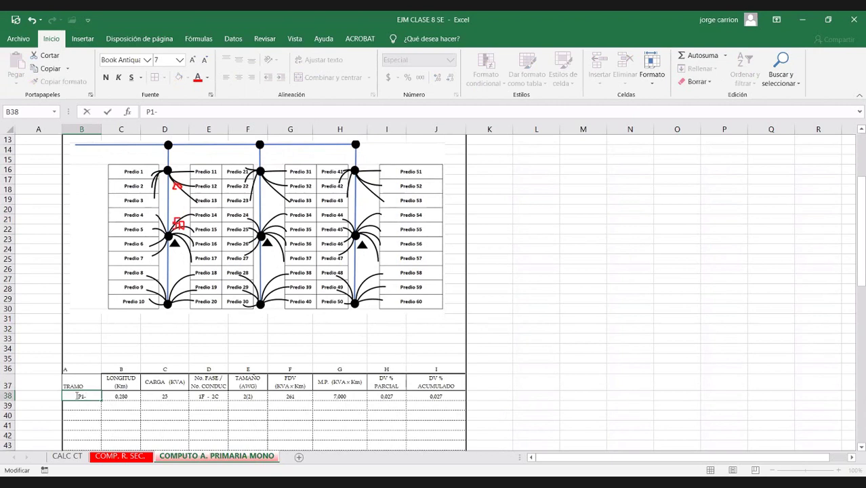
pyautogui.write('3')
# Trace the length formula in C38 to its source cell and set the LONGITUD TOTAL in D7 to =70/1000
pyautogui.click(125, 396)
pyautogui.doubleClick(126, 396)
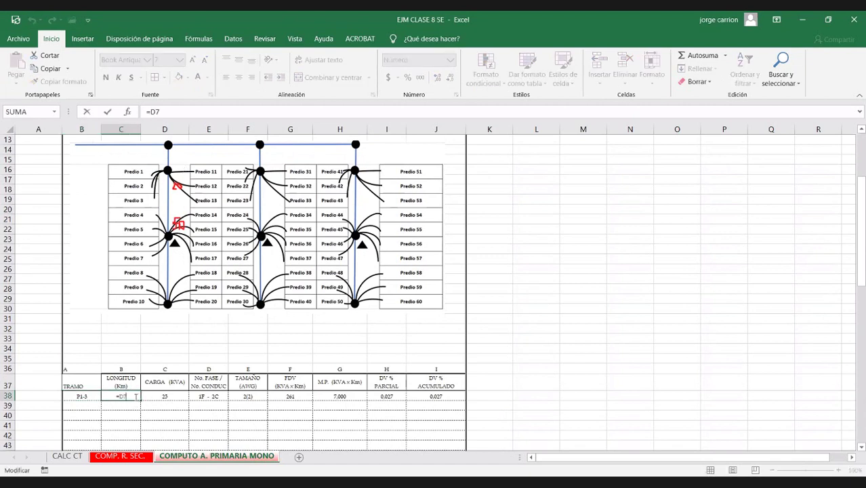
pyautogui.scroll(3, 157, 409)
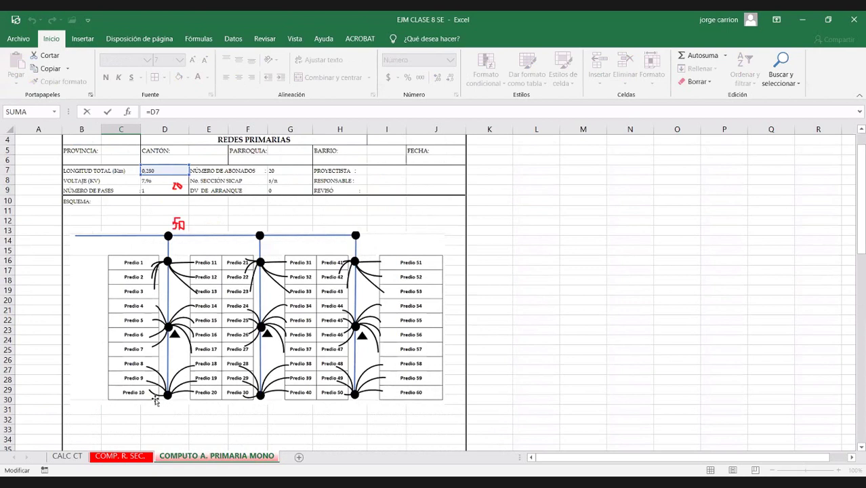
pyautogui.press('Return')
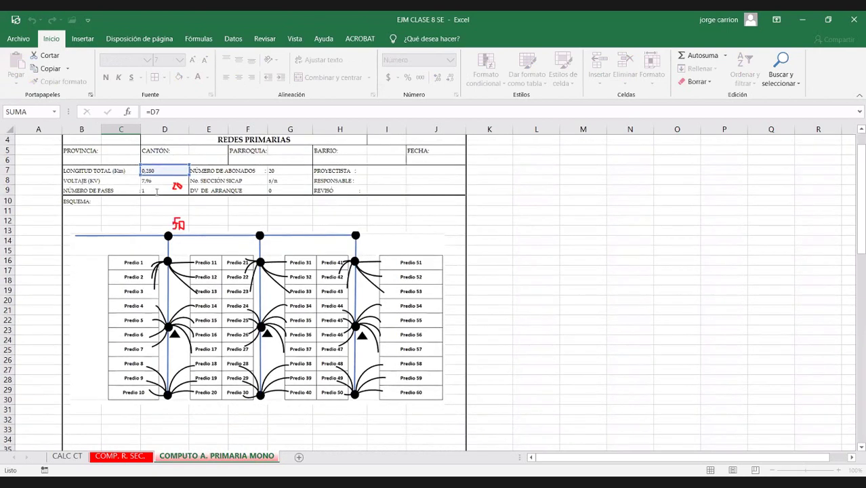
pyautogui.scroll(-1, 180, 191)
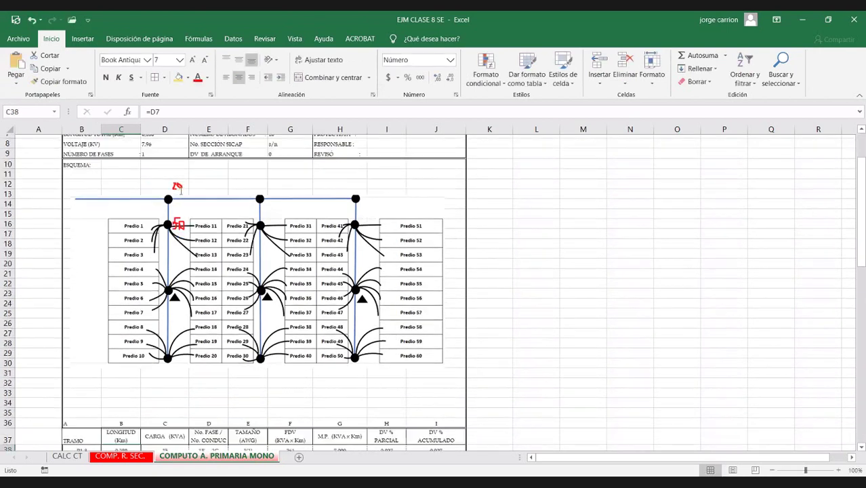
pyautogui.scroll(2, 150, 191)
pyautogui.doubleClick(146, 192)
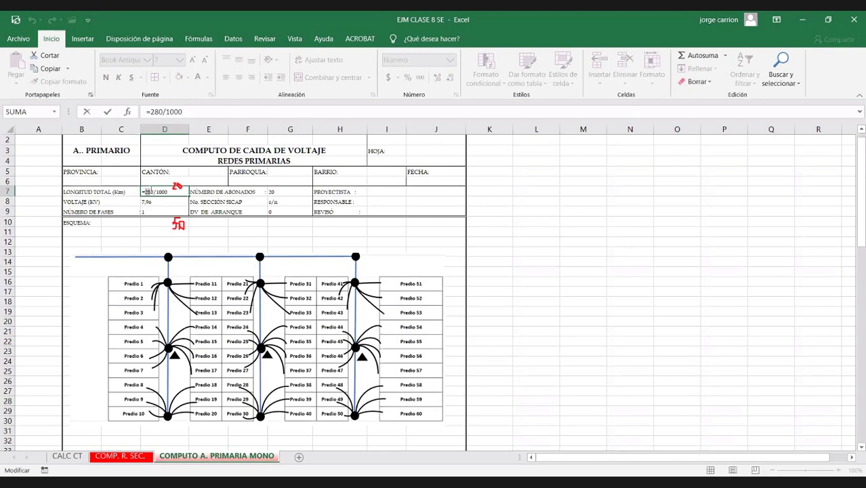
pyautogui.doubleClick(149, 192)
pyautogui.write('70')
pyautogui.press('Return')
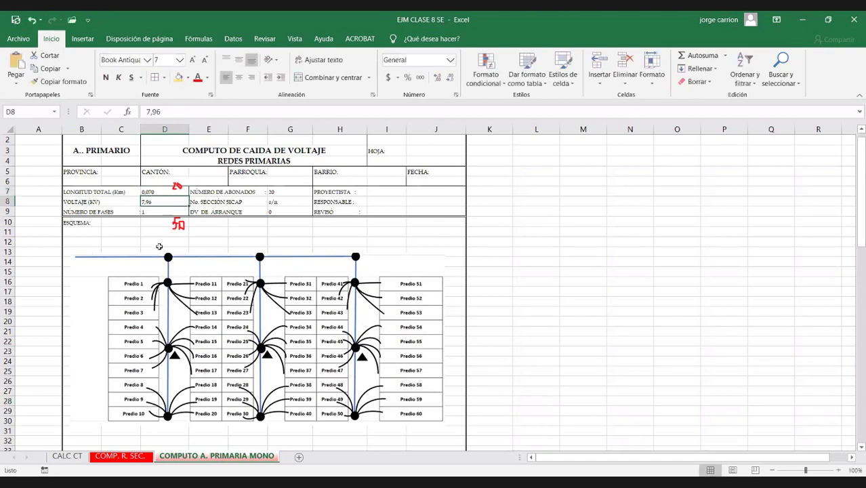
# Set the CARGA (KVA) of segment P1-3 in D38 to 50 and check its phase/conductor and AWG size cells
pyautogui.scroll(-1, 163, 250)
pyautogui.scroll(-2, 173, 331)
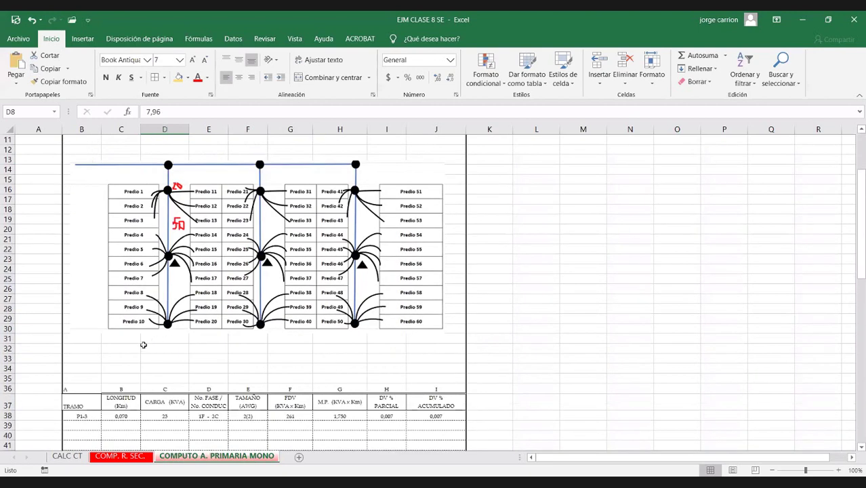
pyautogui.scroll(-1, 143, 342)
pyautogui.scroll(-2, 144, 343)
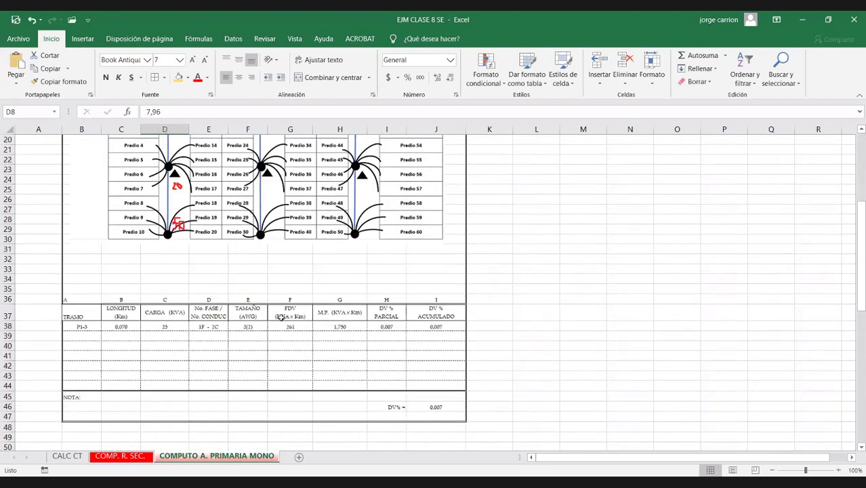
pyautogui.keyDown('ctrl'); pyautogui.scroll(1, 163, 342); pyautogui.keyUp('ctrl')
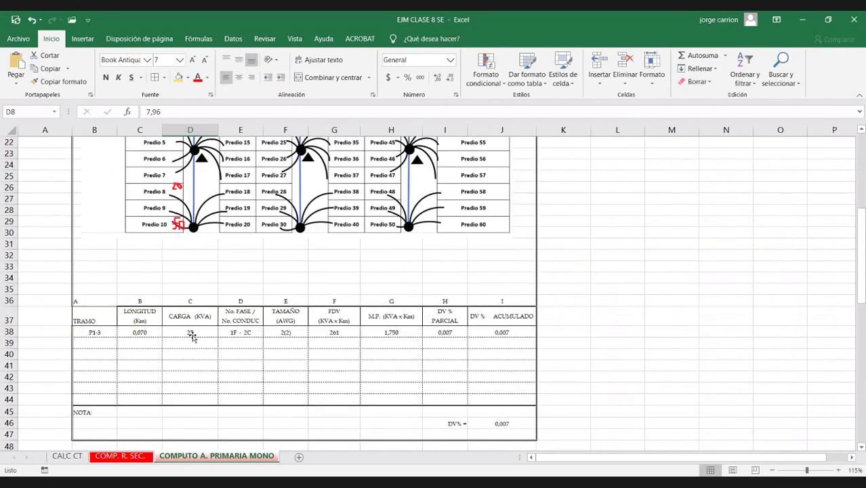
pyautogui.click(140, 332)
pyautogui.press('Right')
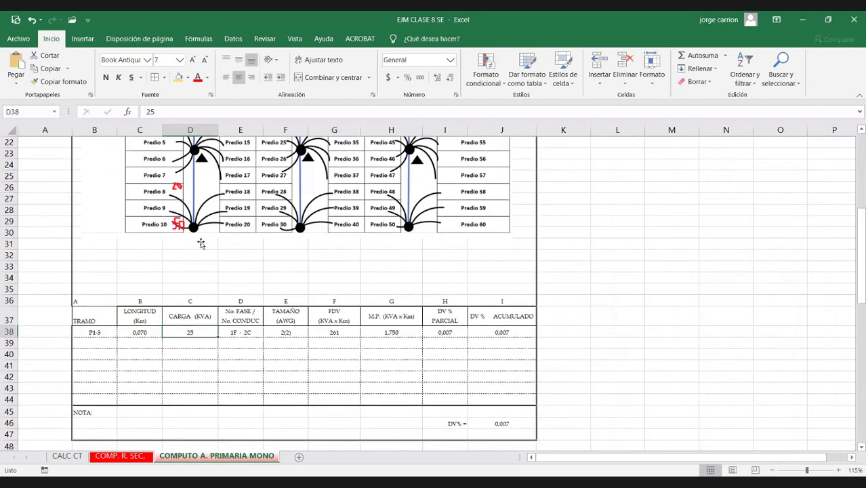
pyautogui.scroll(1, 202, 234)
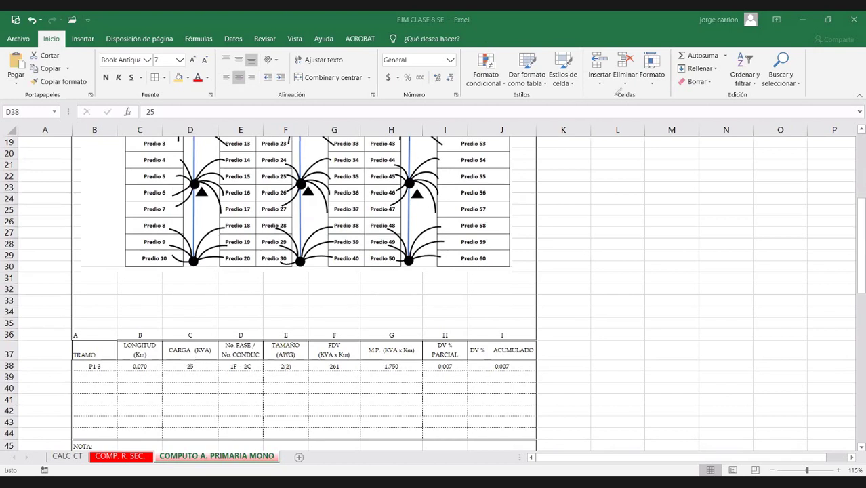
pyautogui.click(189, 366)
pyautogui.write('50')
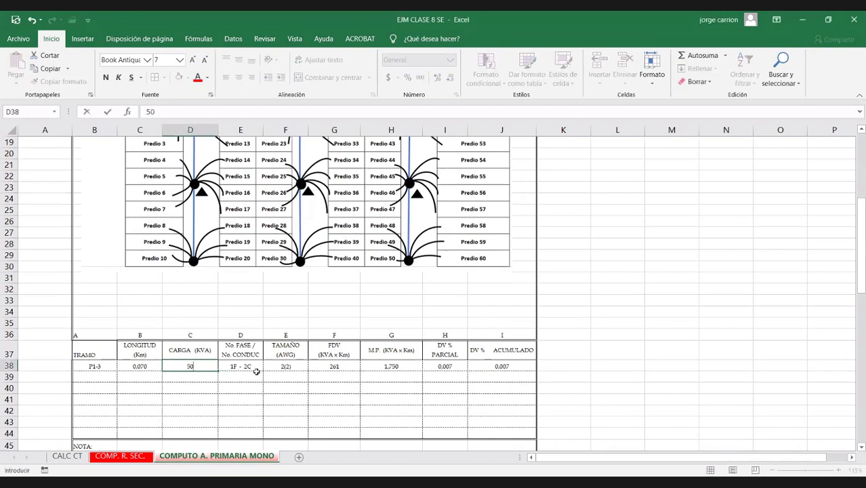
pyautogui.click(252, 367)
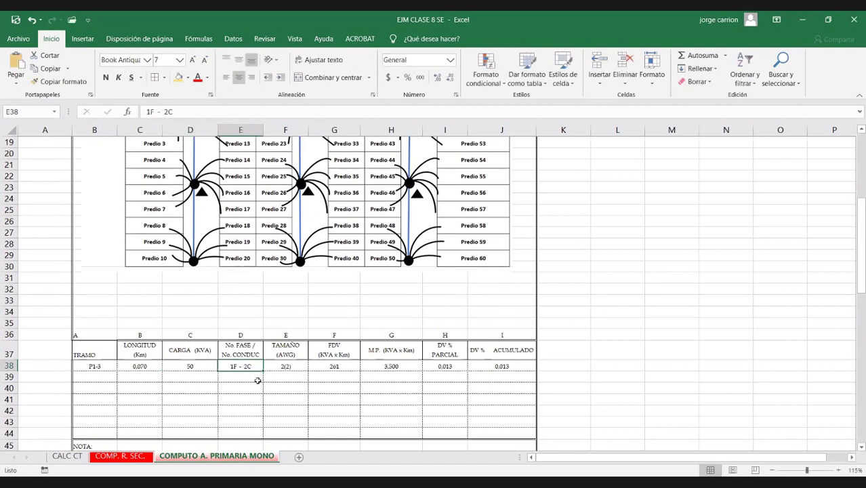
pyautogui.click(281, 366)
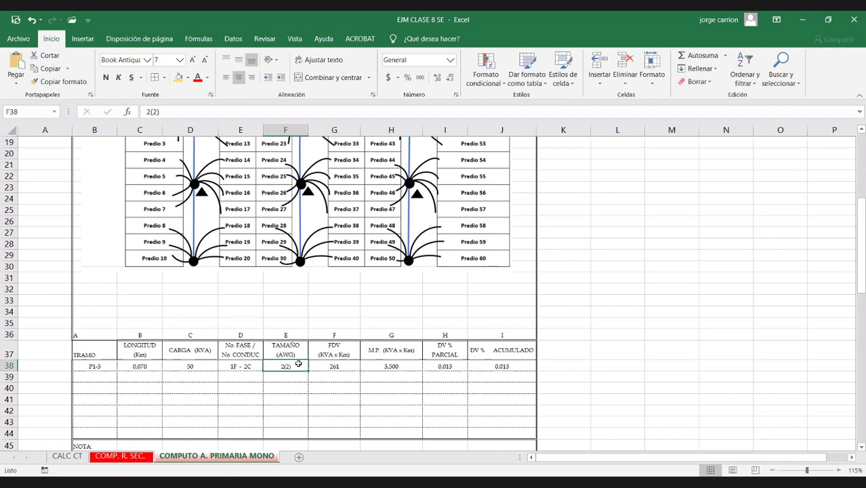
# Select the FDV cell G38, switch to the design-norm PDF in Acrobat, and find the ANEXO No. 4 voltage-drop factors for primary feeders
pyautogui.click(330, 367)
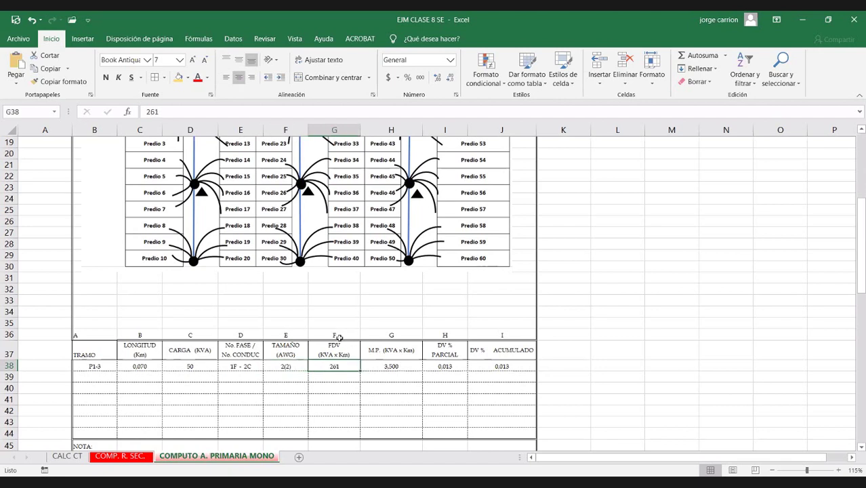
pyautogui.doubleClick(343, 366)
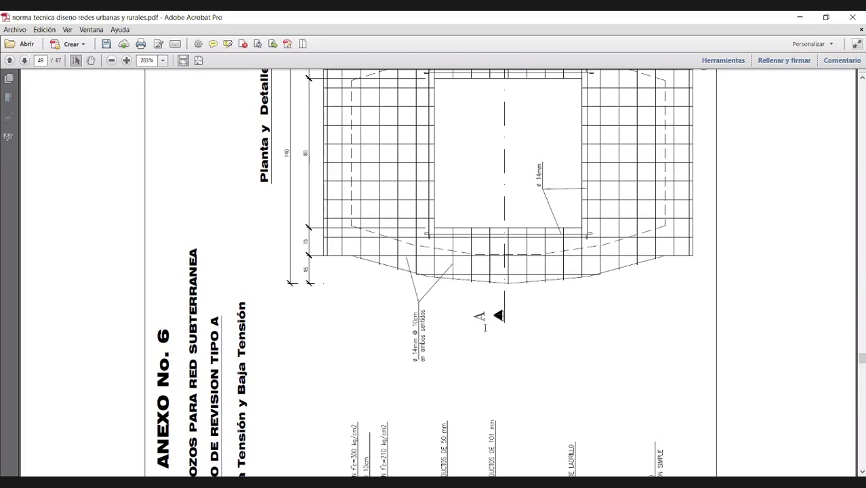
pyautogui.scroll(15, 515, 349)
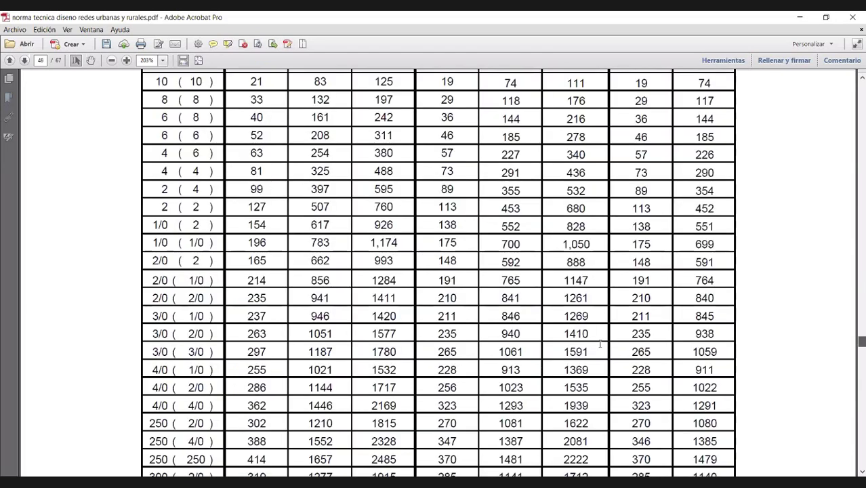
pyautogui.scroll(5, 596, 330)
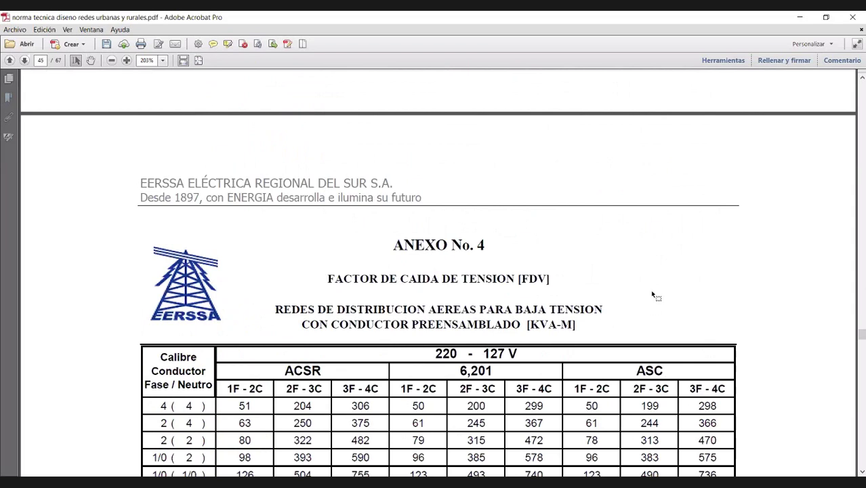
pyautogui.scroll(10, 652, 294)
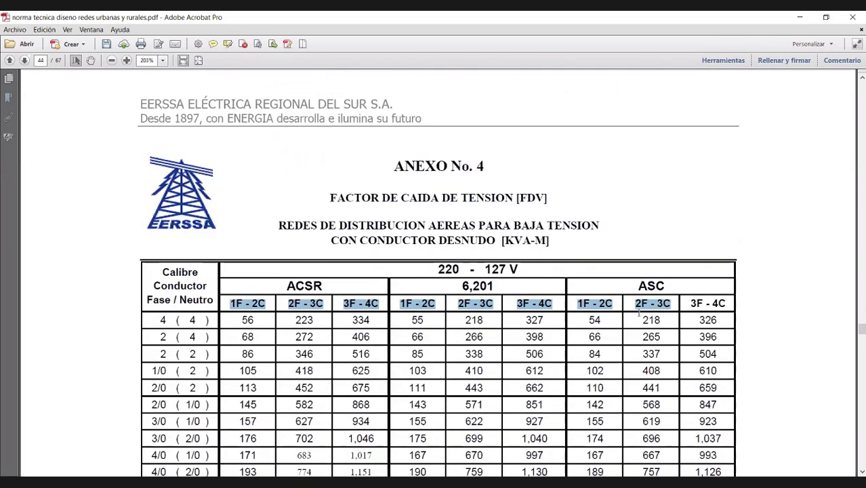
pyautogui.scroll(15, 375, 228)
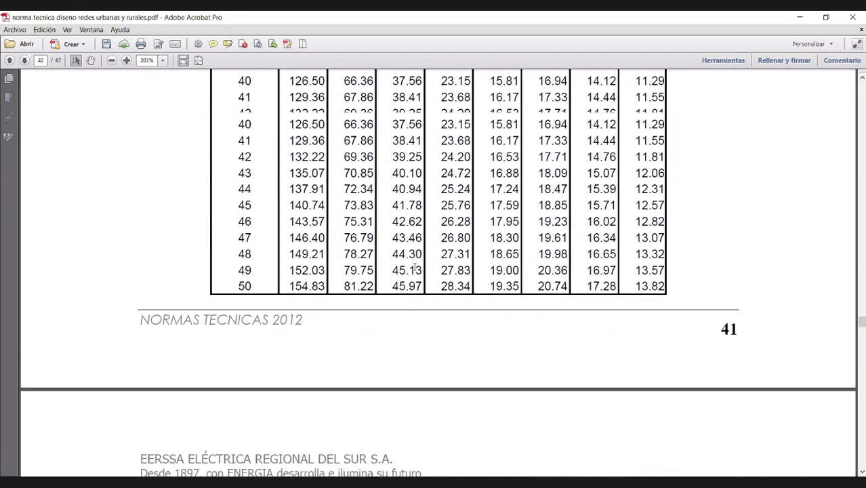
pyautogui.scroll(-10, 478, 243)
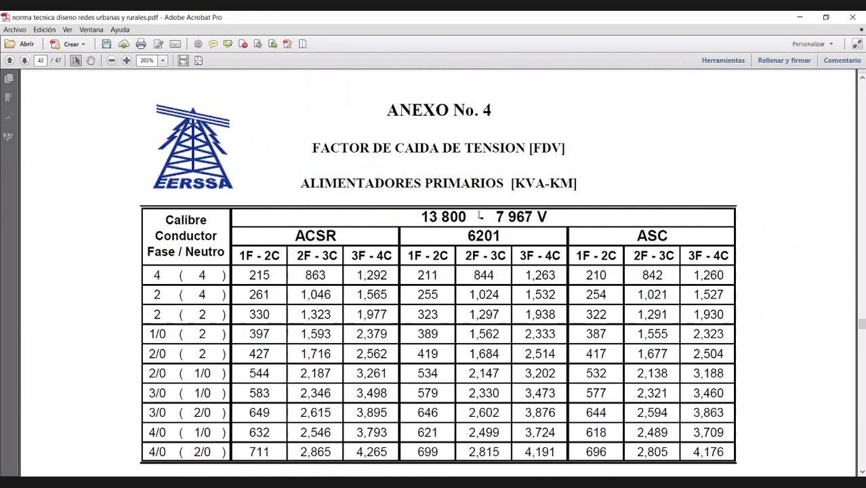
pyautogui.scroll(-10, 298, 159)
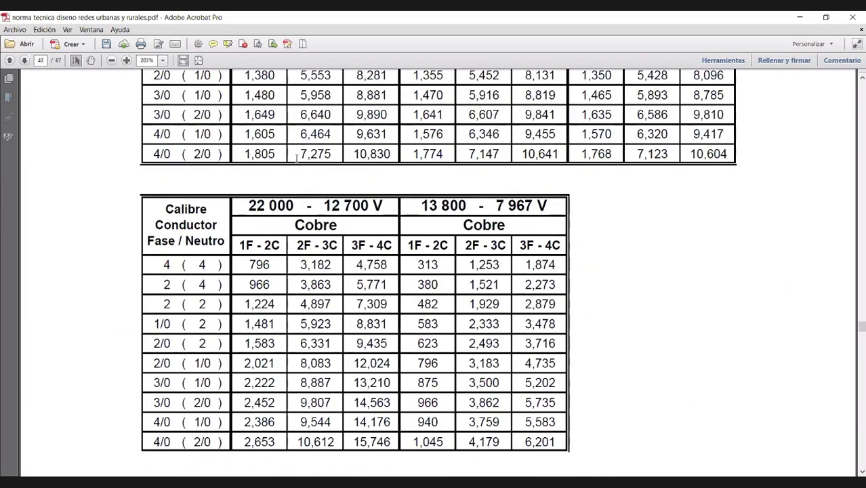
pyautogui.scroll(3, 296, 158)
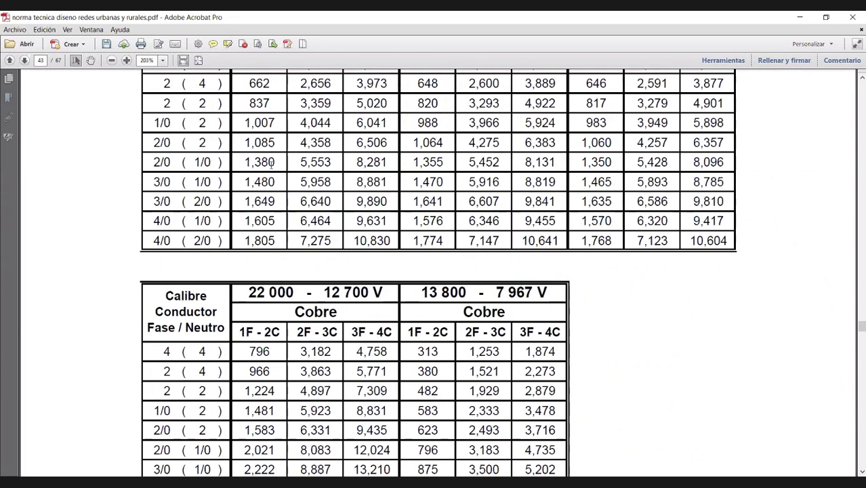
# Highlight the ACSR 1F - 2C heading and its 2 (2) conductor factor in the 13 800 - 7 967 V table
pyautogui.scroll(10, 271, 163)
pyautogui.doubleClick(271, 169)
pyautogui.click(228, 43)
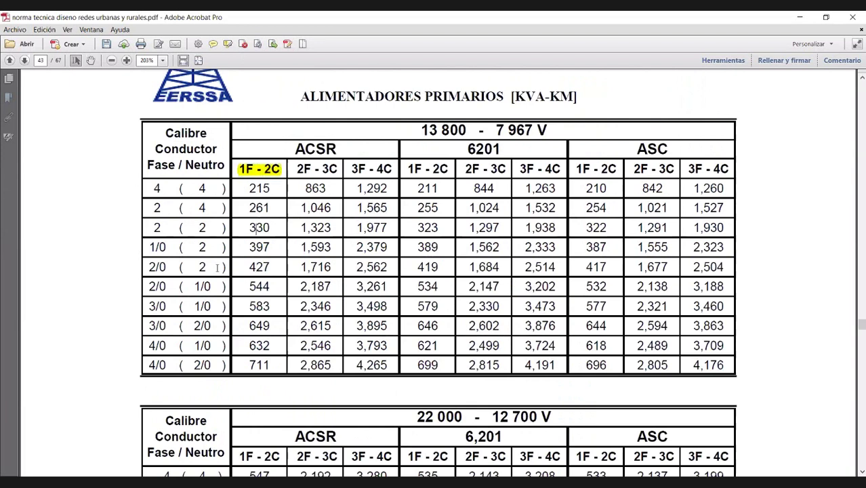
pyautogui.click(230, 45)
pyautogui.moveTo(248, 228); pyautogui.dragTo(272, 229)
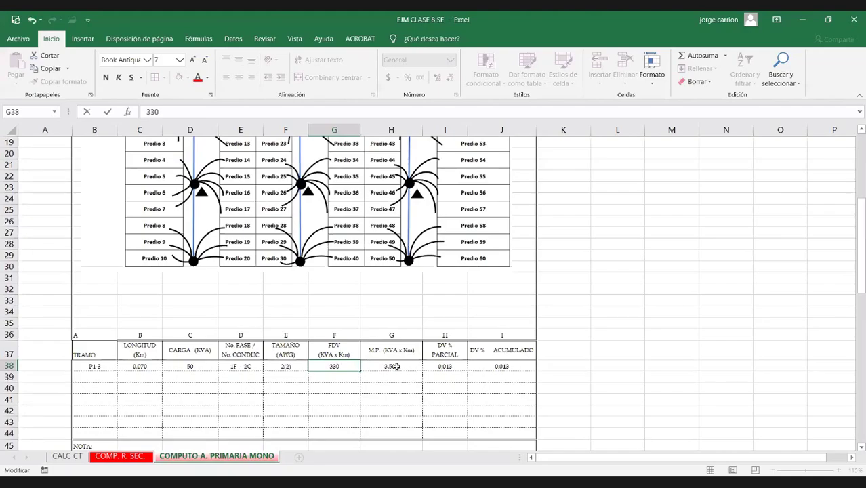
# Return to Excel, set the FDV in G38 to 330, and check the formulas for M.P. in H38 and DV % PARCIAL in I38
pyautogui.doubleClick(400, 366)
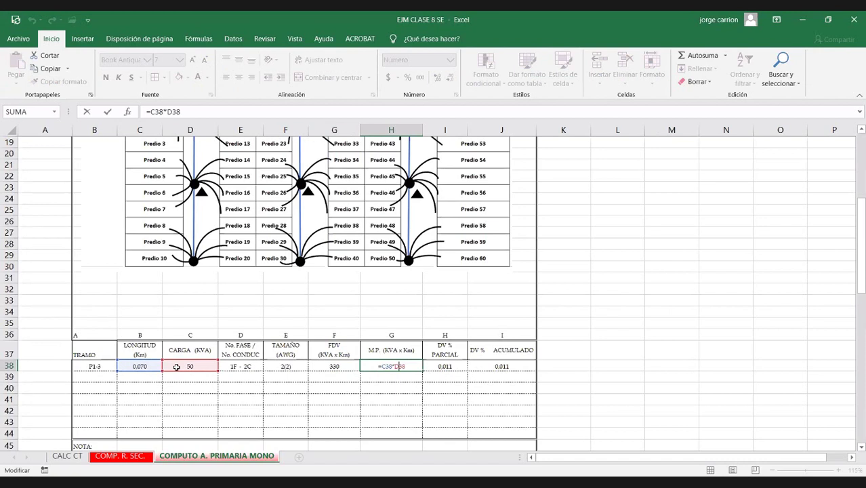
pyautogui.hotkey('ctrl', 'Return')
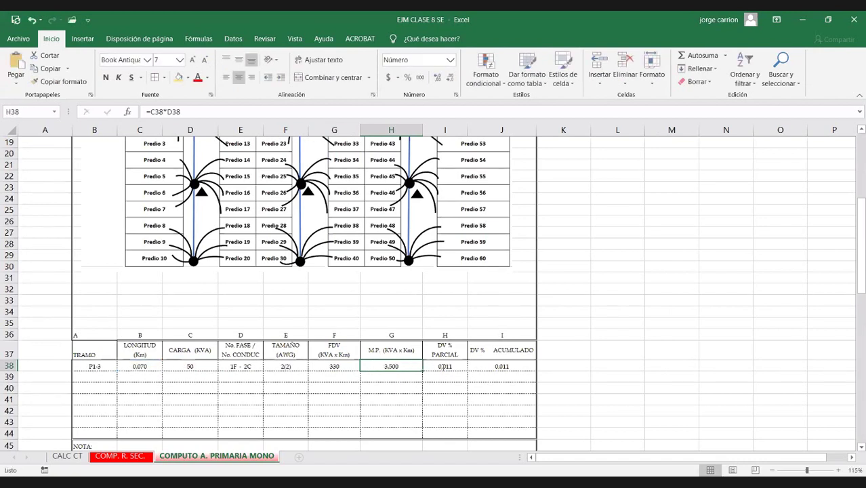
pyautogui.doubleClick(445, 366)
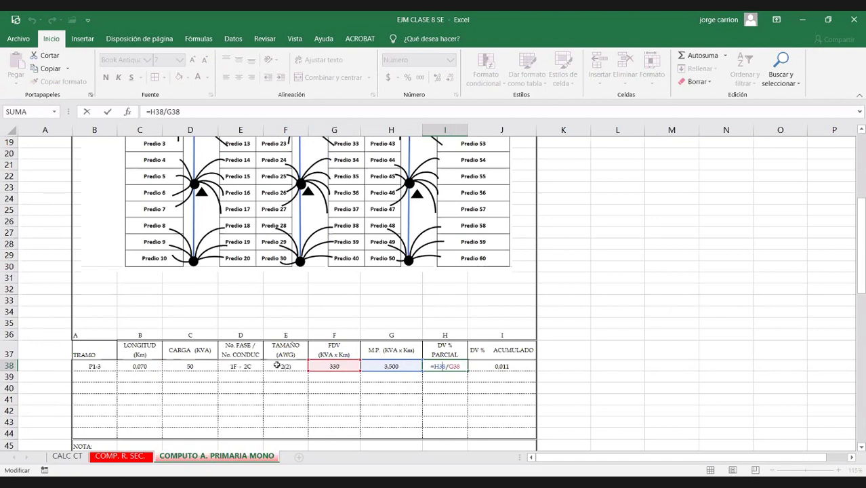
pyautogui.hotkey('ctrl', 'Return')
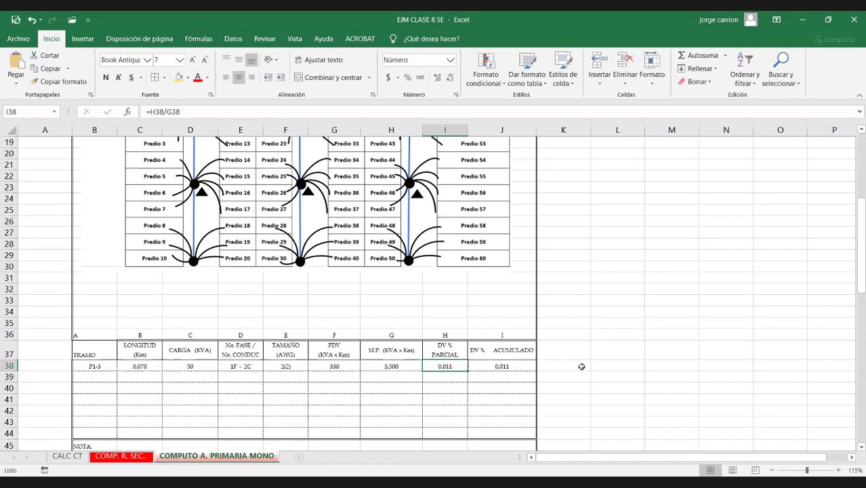
# Inspect the formula of the final DV% cell J46 below the voltage-drop table and the range it refers to
pyautogui.scroll(-1, 559, 361)
pyautogui.scroll(-1, 517, 269)
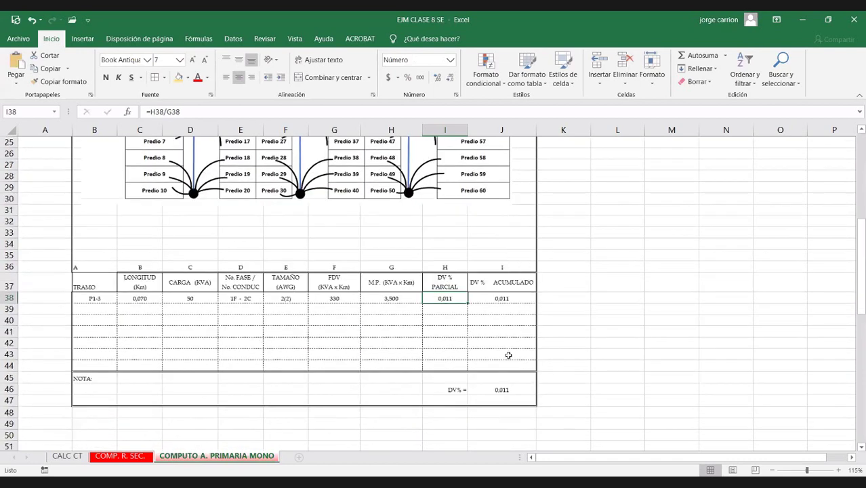
pyautogui.scroll(-1, 508, 357)
pyautogui.click(508, 355)
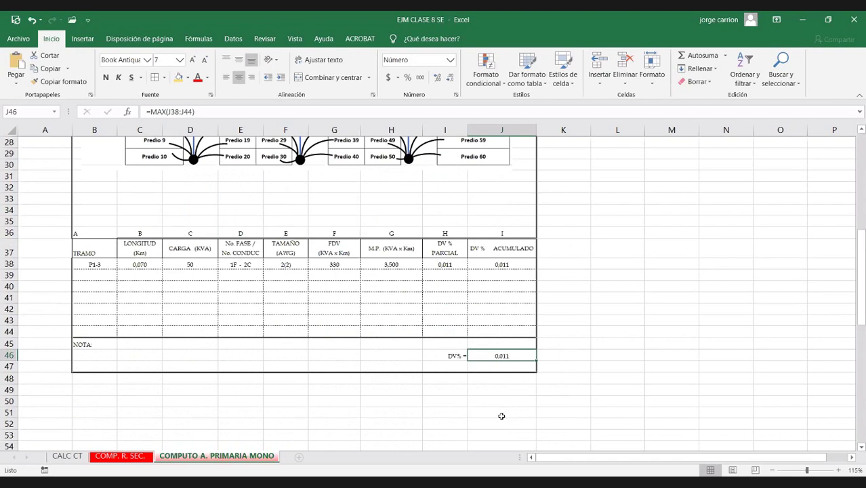
pyautogui.doubleClick(502, 355)
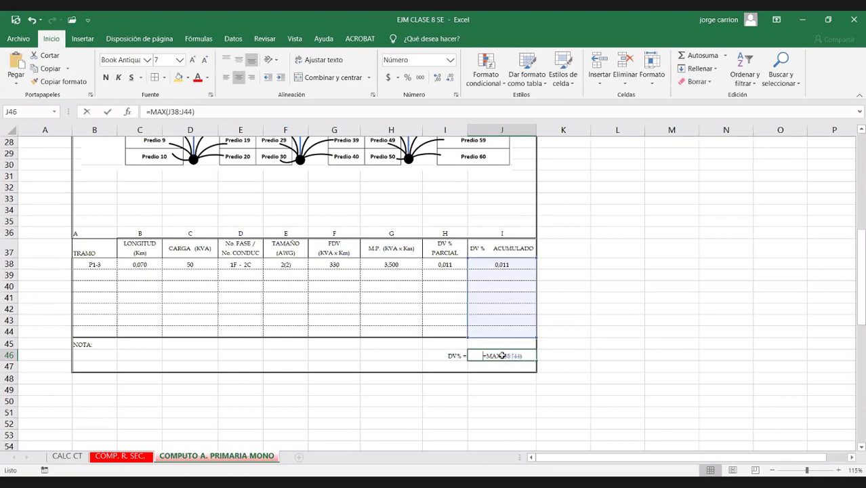
pyautogui.press('Escape')
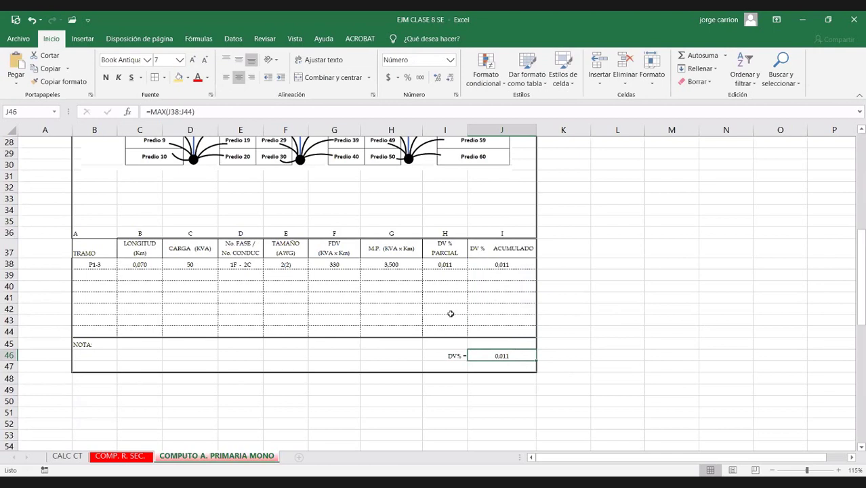
# Enter P1-3 as the TRAMO name in B39, on the second row of the voltage-drop table
pyautogui.scroll(3, 298, 273)
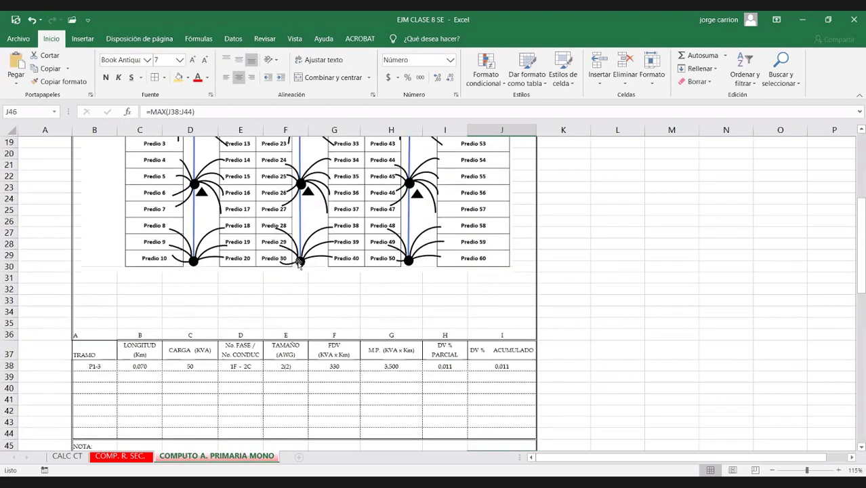
pyautogui.scroll(1, 217, 187)
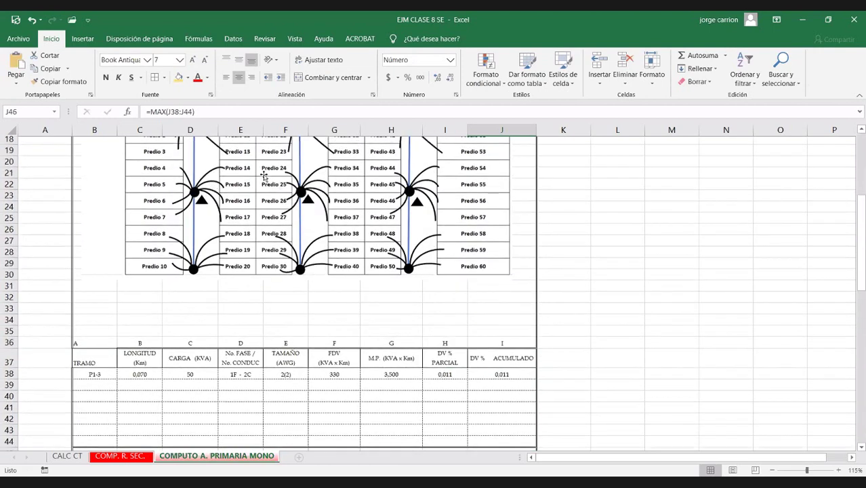
pyautogui.scroll(-1, 99, 343)
pyautogui.click(99, 343)
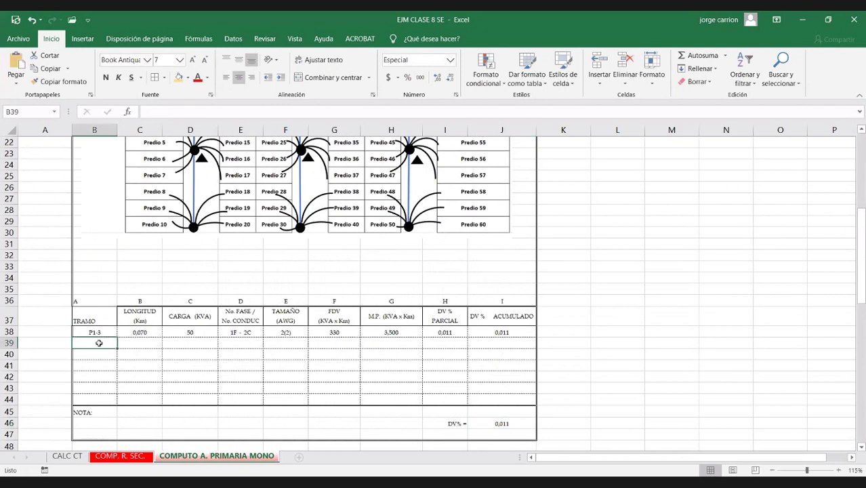
pyautogui.write('P1-3')
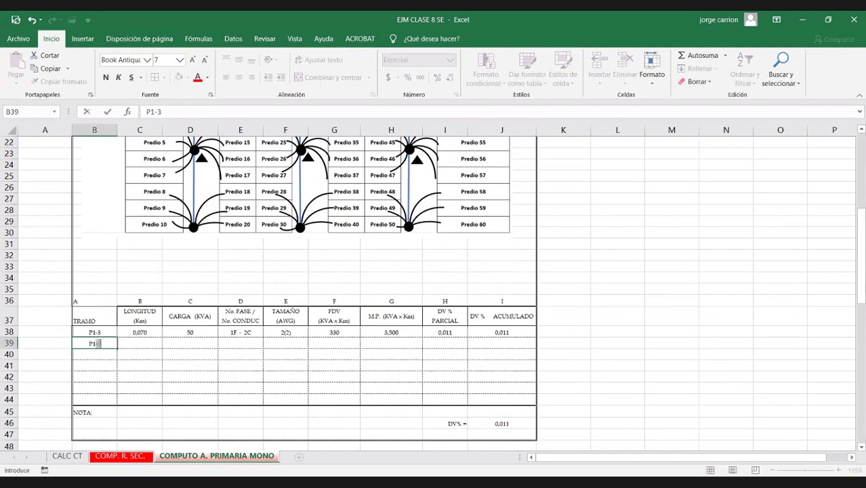
pyautogui.press('BackSpace')
pyautogui.press('BackSpace')
pyautogui.press('BackSpace')
pyautogui.press('BackSpace')
# Rename the first TRAMO in B38 of the voltage-drop table as P1-CT1
pyautogui.scroll(1, 106, 366)
pyautogui.doubleClick(105, 366)
pyautogui.press('BackSpace')
pyautogui.write('CT1')
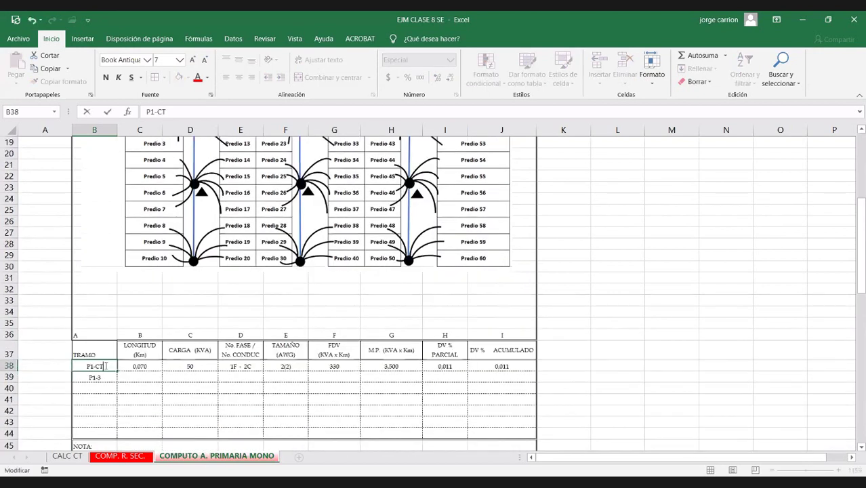
# Set the TRAMO name in B39, the second row of the voltage-drop table, to P2-CT2
pyautogui.click(101, 378)
pyautogui.write("'P1-")
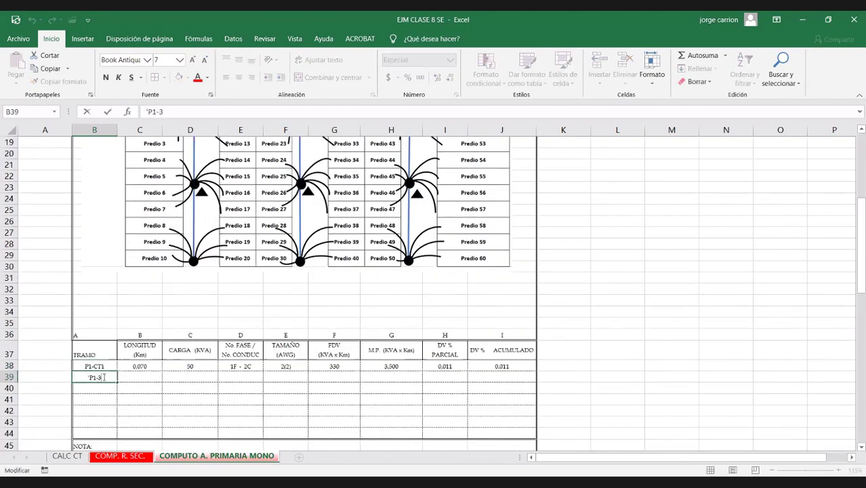
pyautogui.press('BackSpace')
pyautogui.press('BackSpace')
pyautogui.press('BackSpace')
pyautogui.press('BackSpace')
pyautogui.write('P2-CT2')
pyautogui.click(139, 376)
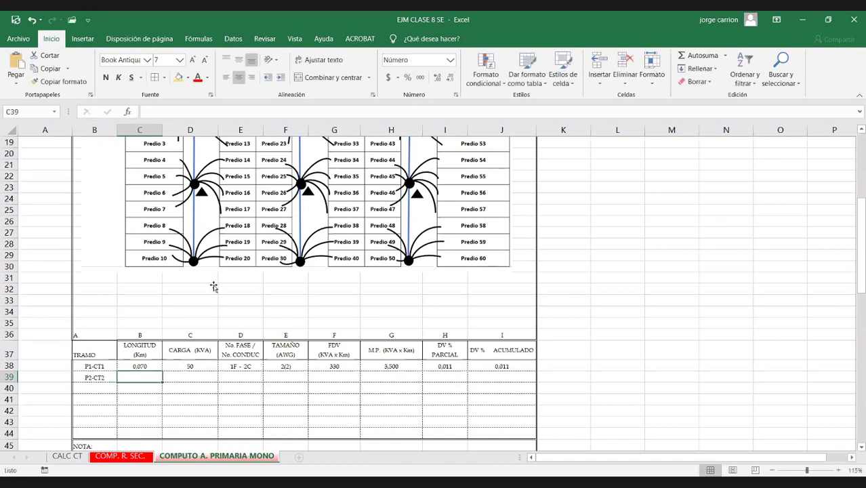
# Enter the LONGITUD of the second TRAMO in C39 as =120/1000, based on the network scheme
pyautogui.scroll(1, 206, 255)
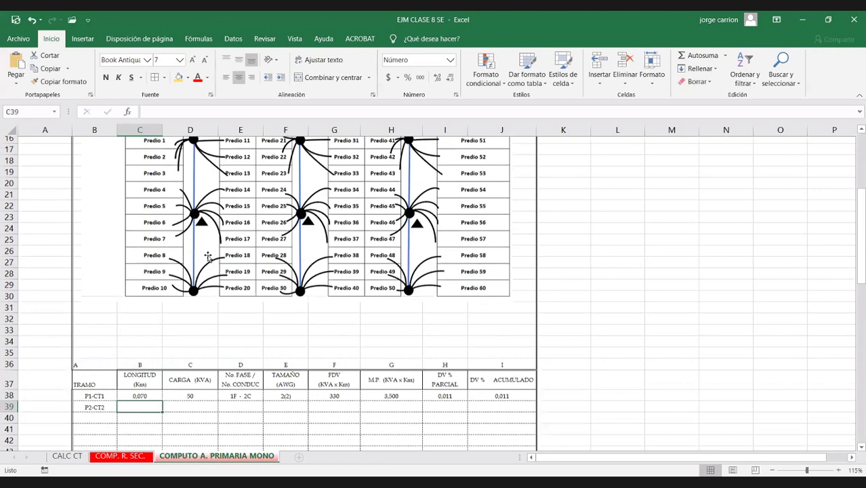
pyautogui.scroll(4, 298, 298)
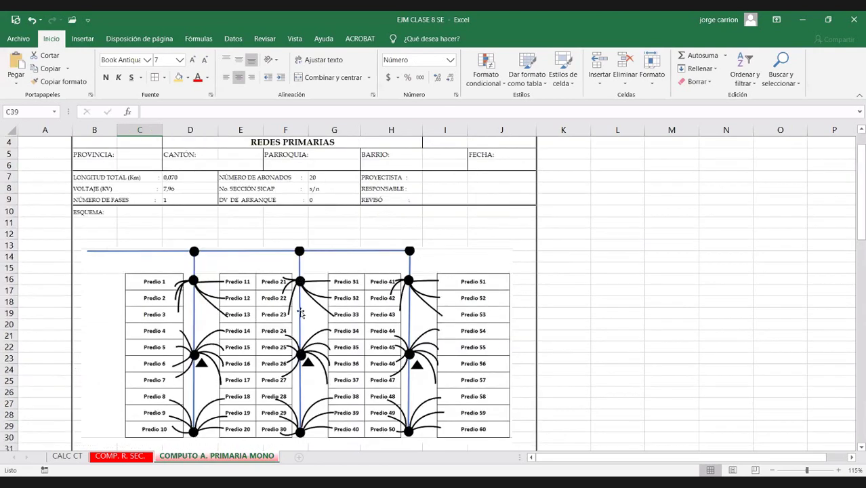
pyautogui.scroll(-3, 300, 305)
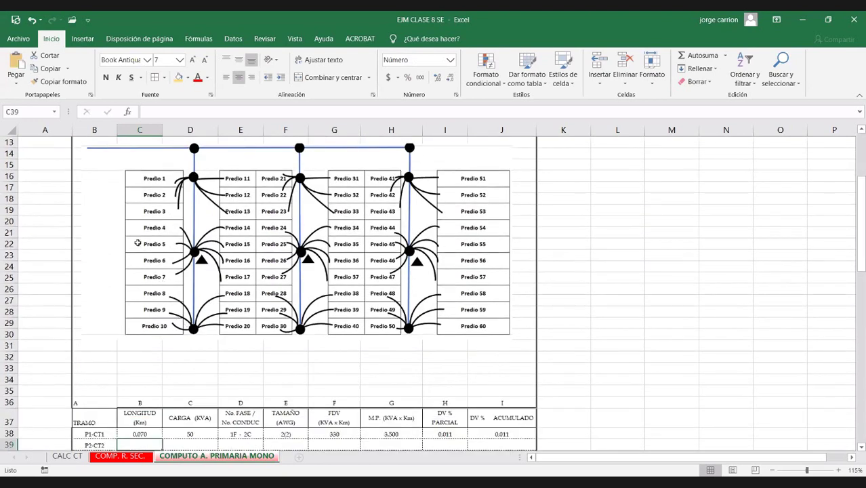
pyautogui.scroll(4, 138, 243)
pyautogui.write('=')
pyautogui.scroll(3, 282, 280)
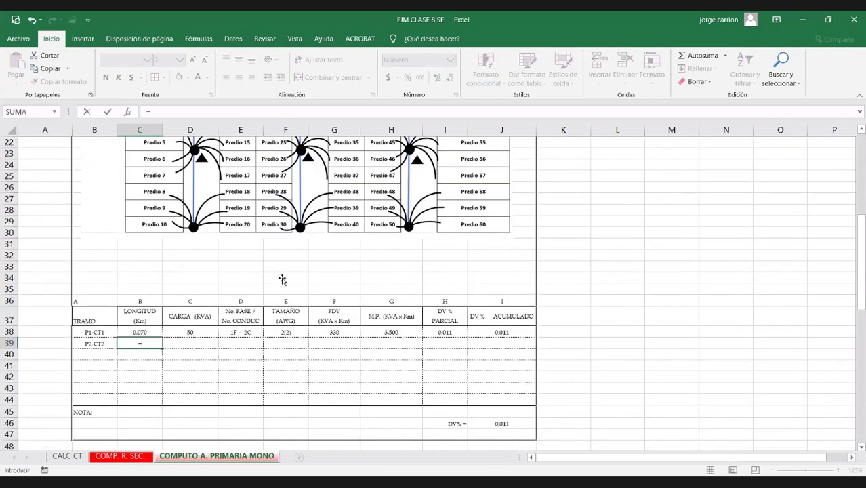
pyautogui.scroll(3, 304, 256)
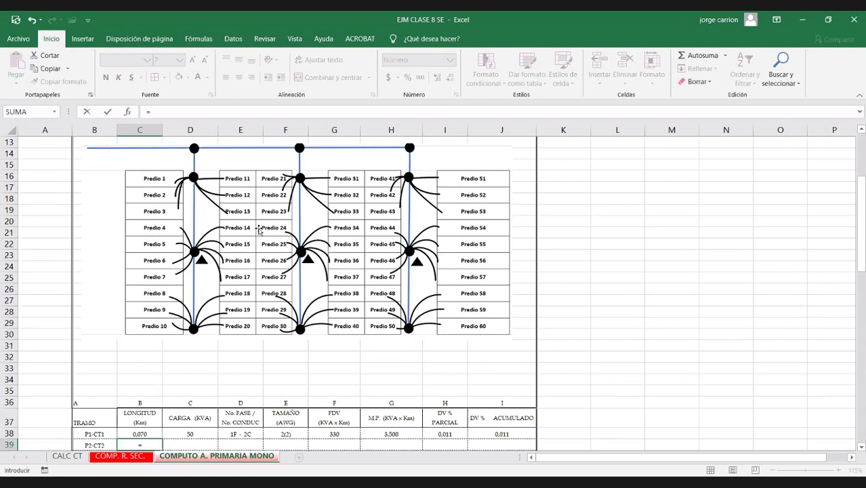
pyautogui.scroll(-1, 183, 390)
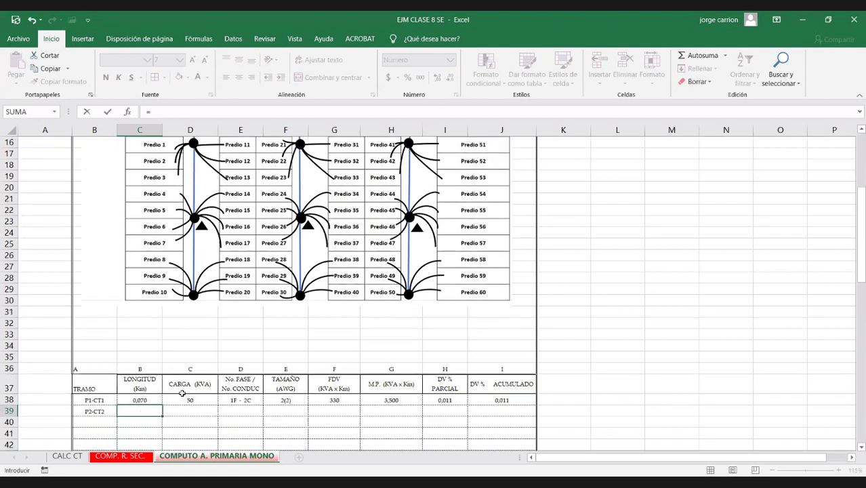
pyautogui.scroll(-1, 179, 387)
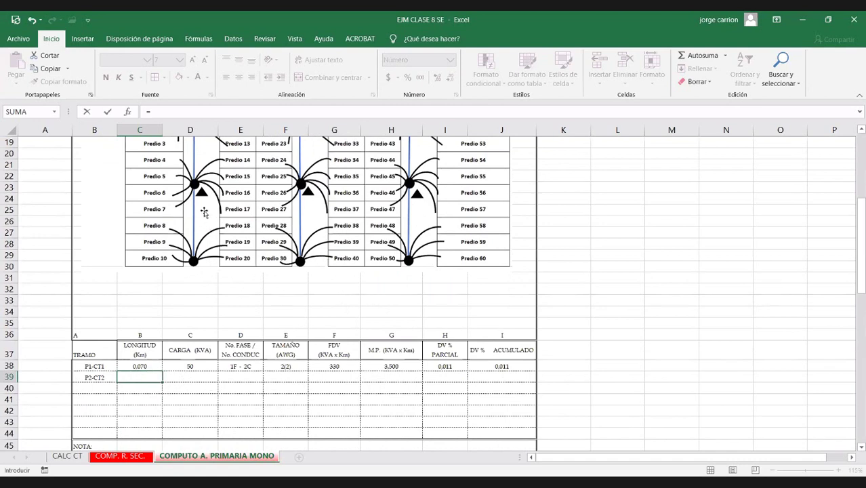
pyautogui.scroll(3, 192, 192)
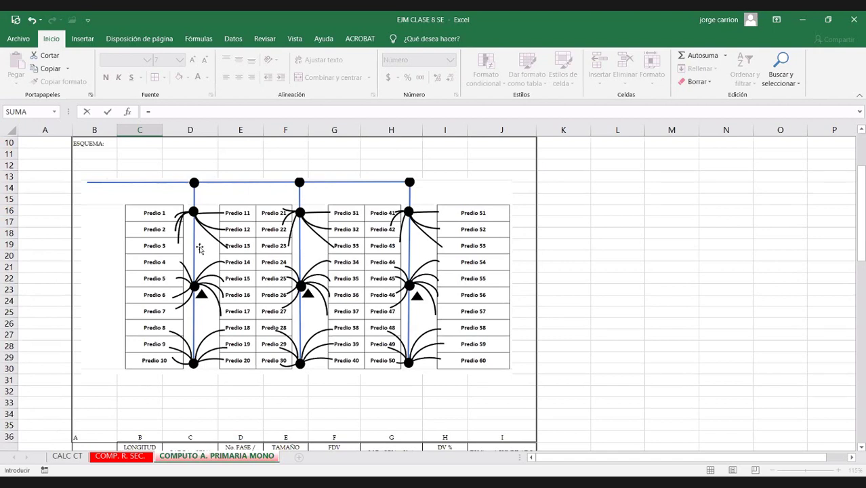
pyautogui.scroll(-1, 208, 260)
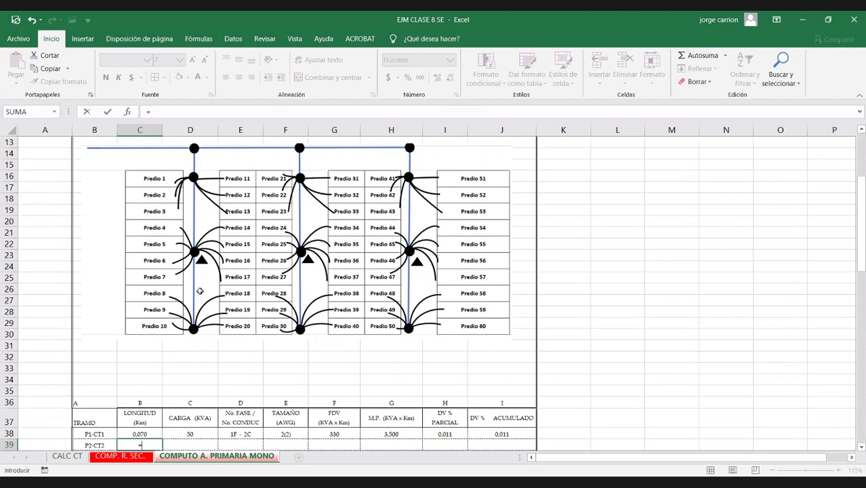
pyautogui.scroll(-3, 200, 290)
pyautogui.write('120/1000')
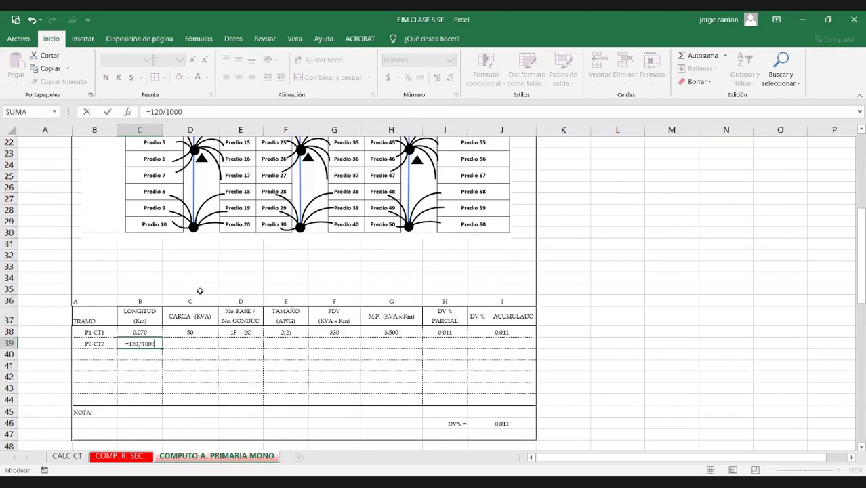
pyautogui.press('Return')
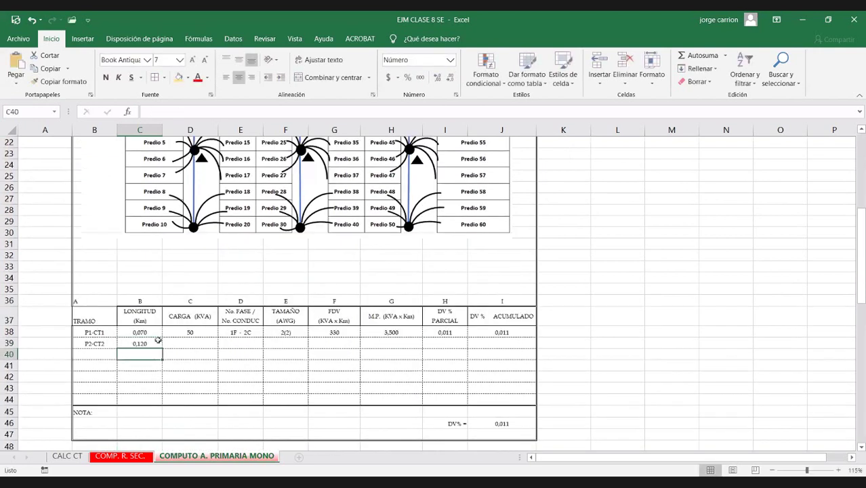
# Inspect the formula behind the first TRAMO's LONGITUD in C38 and its source cell D7, the total length
pyautogui.doubleClick(140, 332)
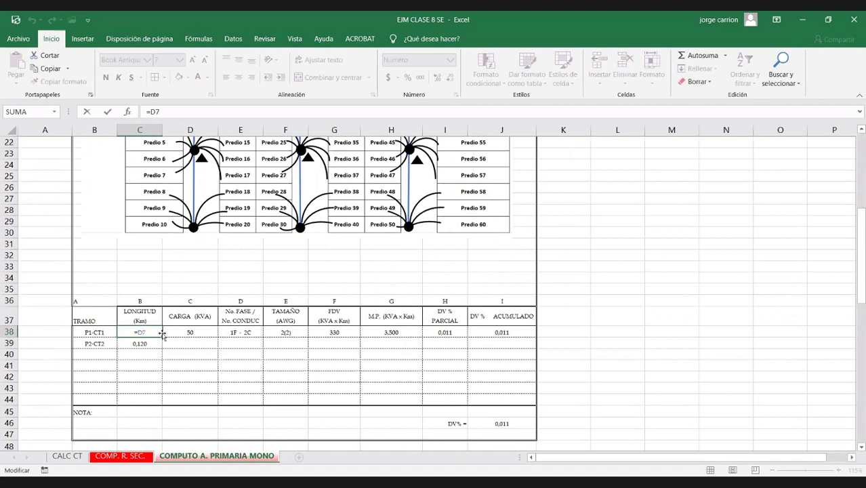
pyautogui.scroll(4, 210, 245)
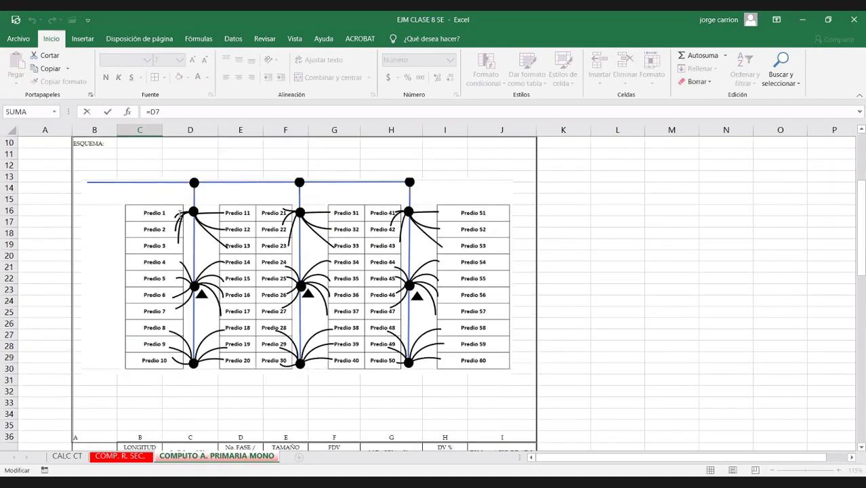
pyautogui.scroll(3, 207, 232)
pyautogui.press('Escape')
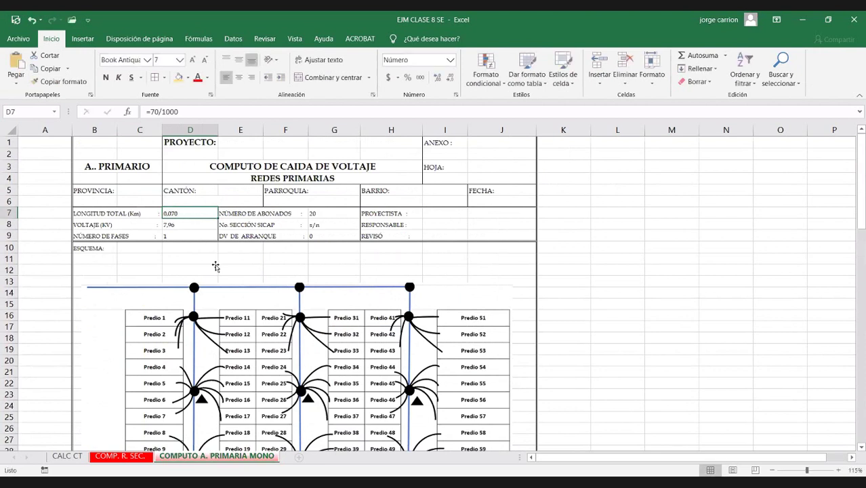
pyautogui.scroll(-7, 216, 268)
pyautogui.scroll(-3, 165, 281)
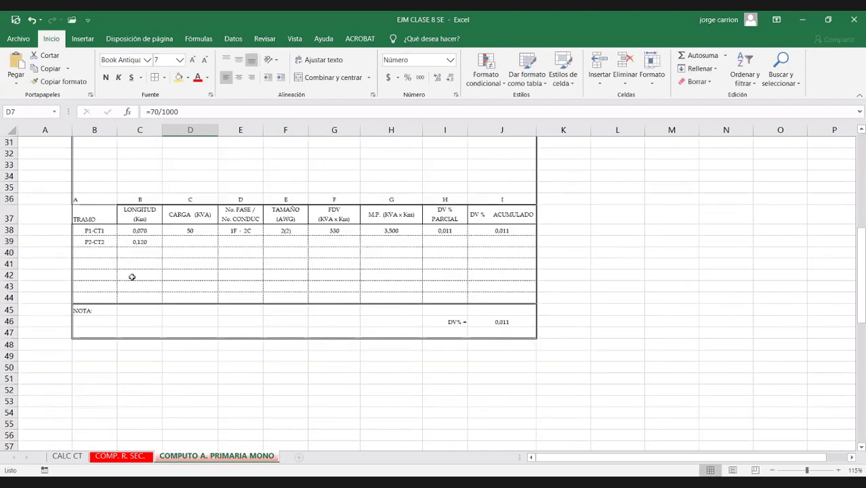
pyautogui.scroll(1, 132, 275)
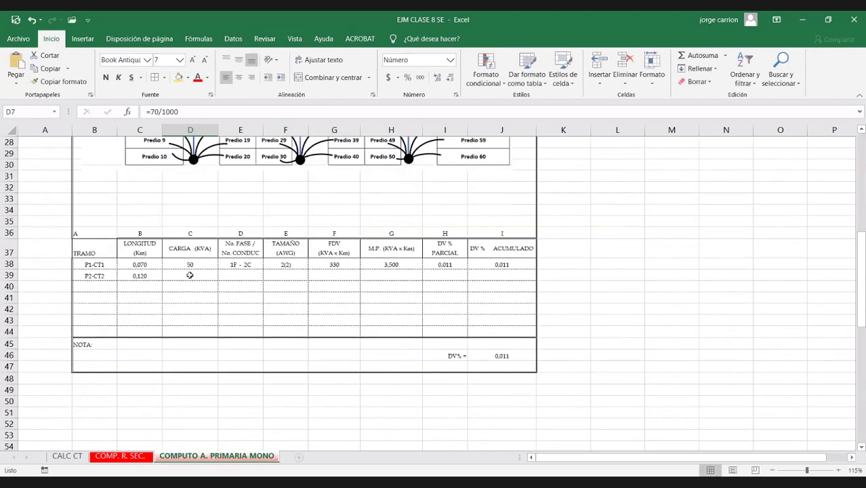
# Set the CARGA (KVA) of the second TRAMO in D39 to 37,5
pyautogui.click(140, 275)
pyautogui.click(188, 274)
pyautogui.scroll(1, 354, 291)
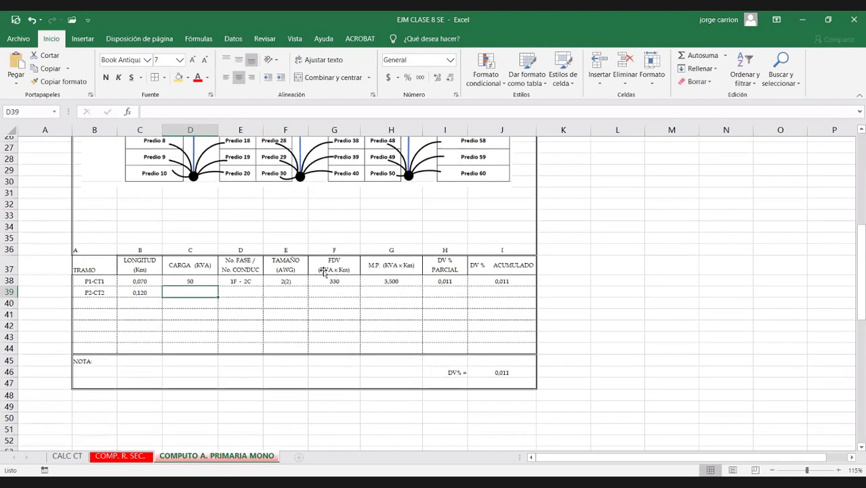
pyautogui.scroll(6, 324, 271)
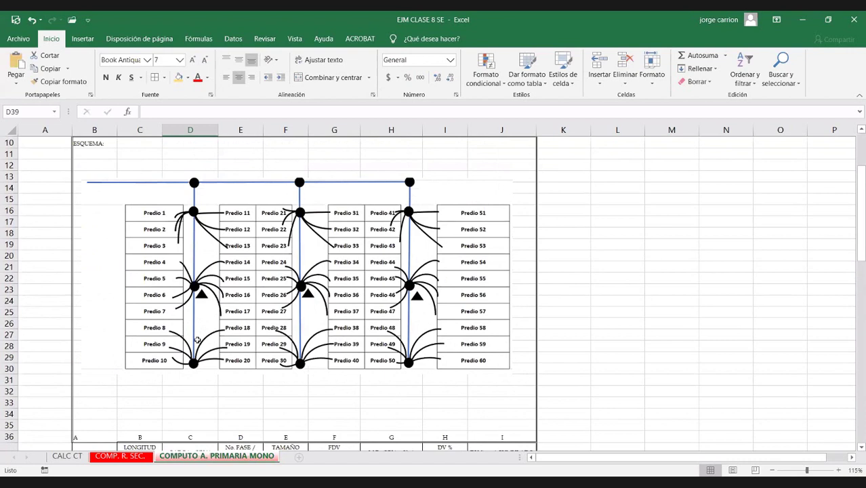
pyautogui.scroll(-4, 197, 339)
pyautogui.write('37,5')
pyautogui.click(235, 345)
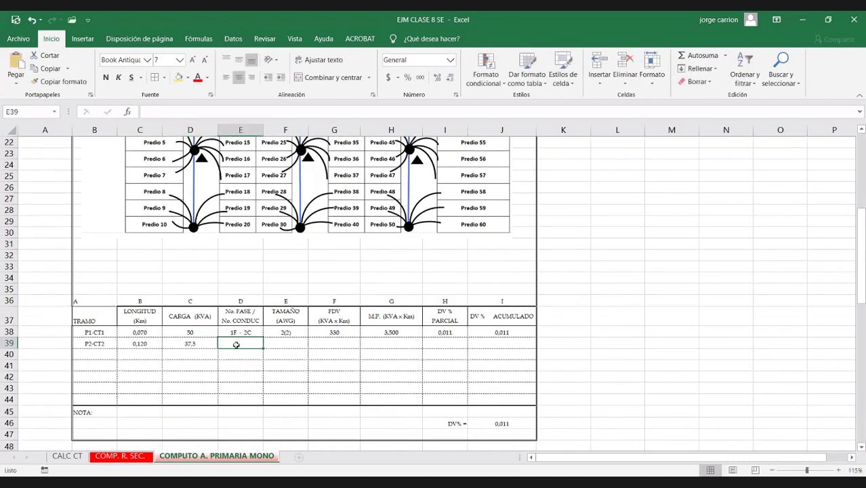
# Copy the phase/conductor entry 1F - 2C and the conductor size 2(2) from row 38 into E39 and F39
pyautogui.click(240, 336)
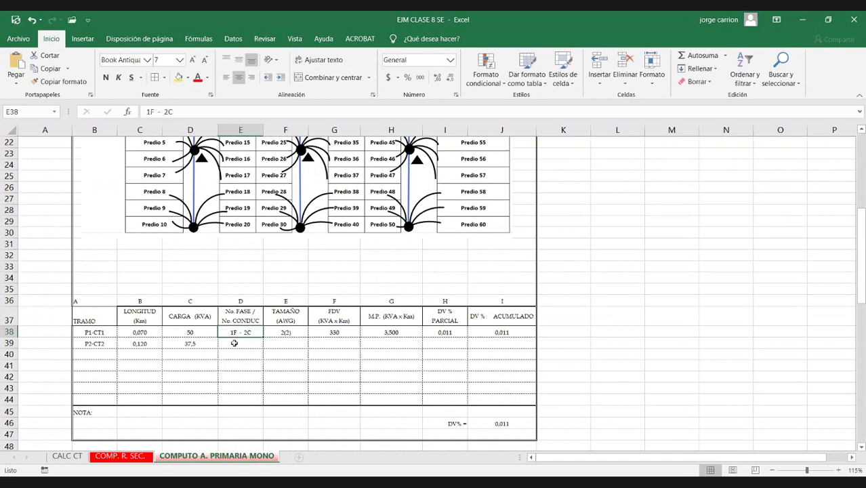
pyautogui.hotkey('ctrl', 'c')
pyautogui.click(234, 343)
pyautogui.hotkey('ctrl', 'v')
pyautogui.click(286, 333)
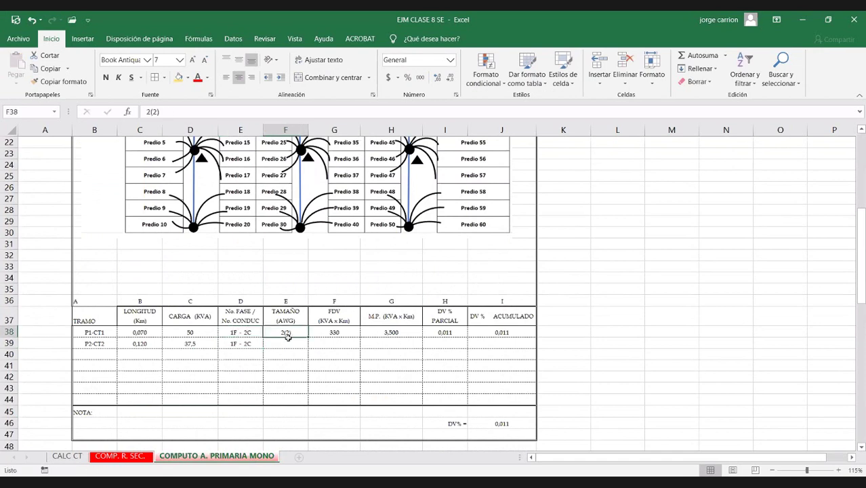
pyautogui.hotkey('ctrl', 'c')
pyautogui.click(289, 343)
pyautogui.press('Return')
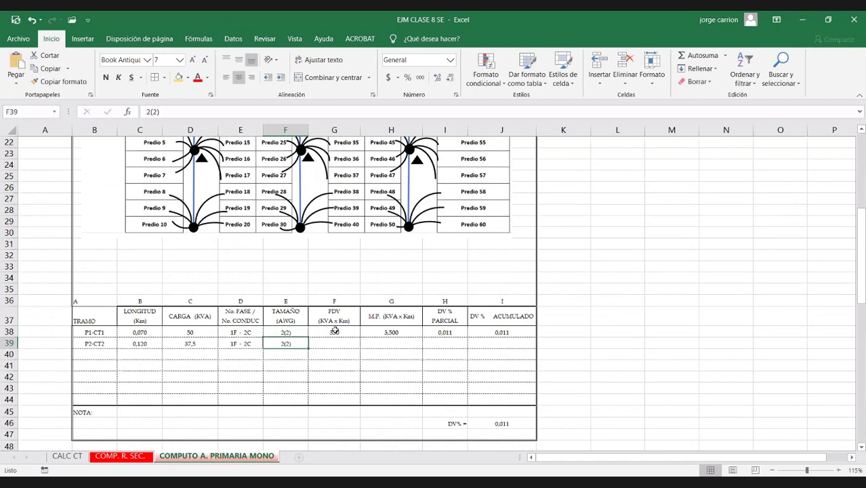
# Copy the FDV value 330 into G39 and fill the M.P., DV % PARCIAL and DV % ACUMULADO formulas down to row 39
pyautogui.click(336, 330)
pyautogui.hotkey('ctrl', 'c')
pyautogui.click(335, 343)
pyautogui.press('Return')
pyautogui.moveTo(377, 333); pyautogui.dragTo(541, 348)
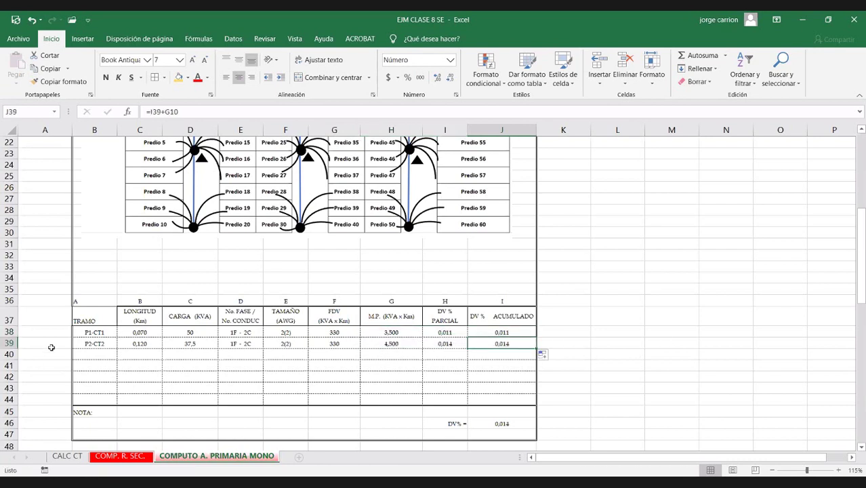
# Copy the TRAMO name from B39 into B40 and rename the one in B39 as P1-CT2
pyautogui.click(100, 345)
pyautogui.hotkey('ctrl', 'c')
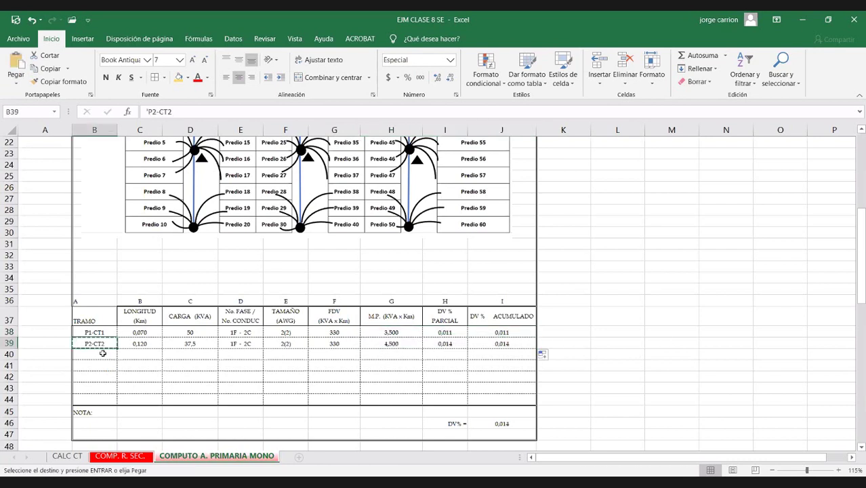
pyautogui.click(94, 354)
pyautogui.press('Return')
pyautogui.doubleClick(91, 343)
pyautogui.press('BackSpace')
pyautogui.write('1')
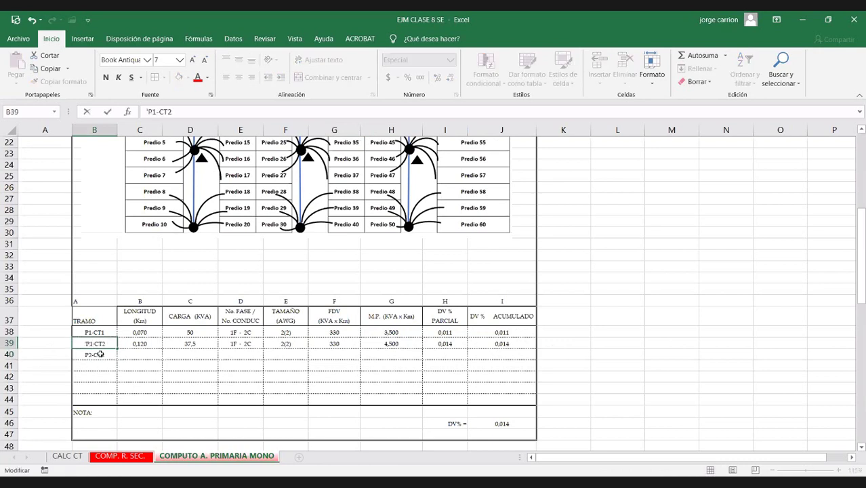
# Rename the third TRAMO in B40 as P1-CT3
pyautogui.click(91, 354)
pyautogui.doubleClick(90, 354)
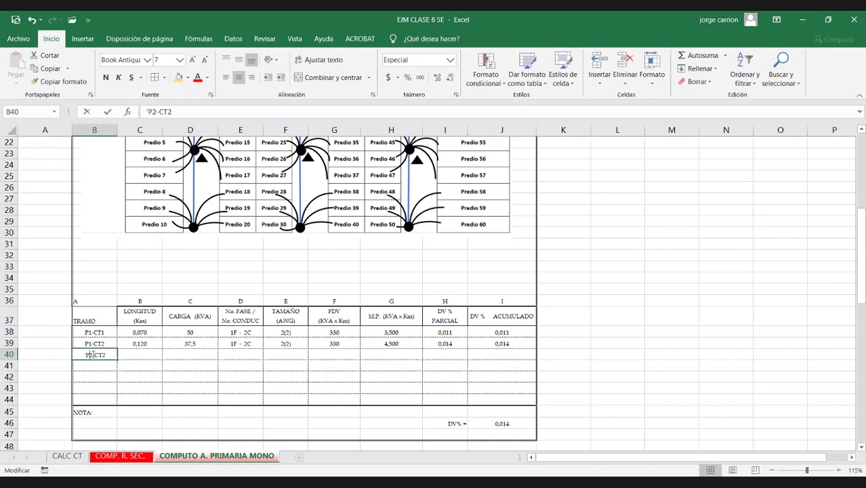
pyautogui.press('BackSpace')
pyautogui.write('1')
pyautogui.press('BackSpace')
pyautogui.write('3')
pyautogui.click(149, 361)
# For P1-CT3, enter the LONGITUD in C40 as +70/1000 and the CARGA (KVA) in D40 as 25
pyautogui.click(136, 354)
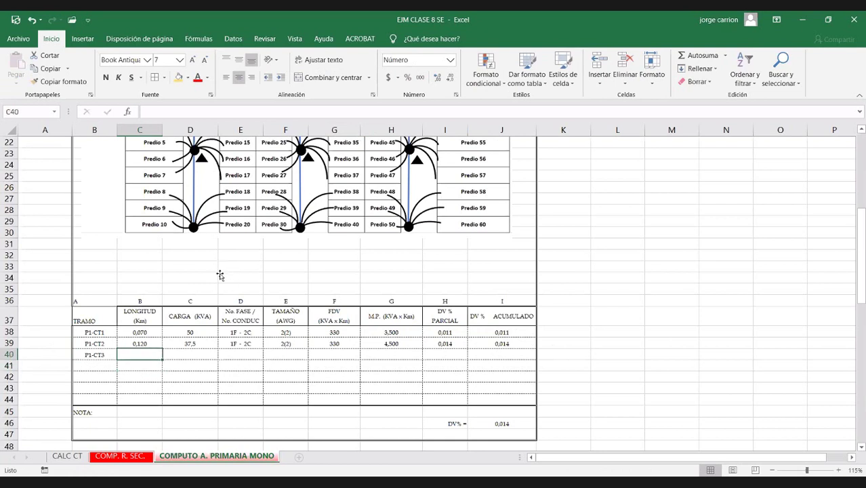
pyautogui.scroll(1, 361, 258)
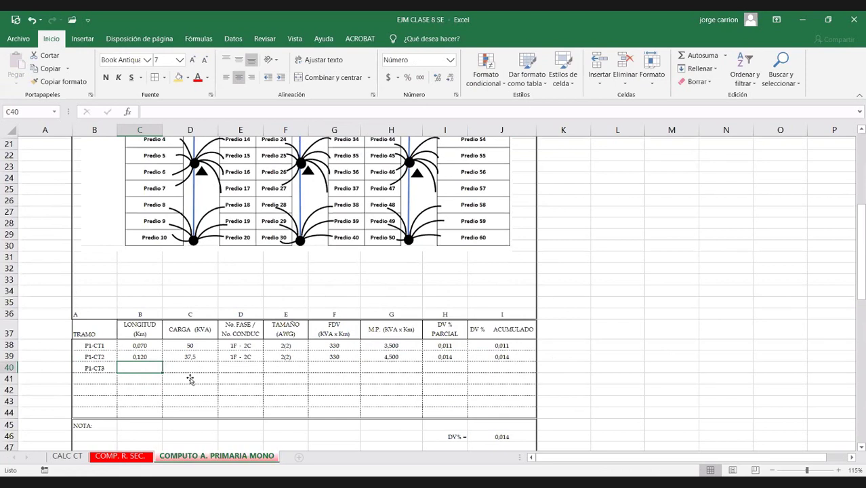
pyautogui.scroll(6, 190, 380)
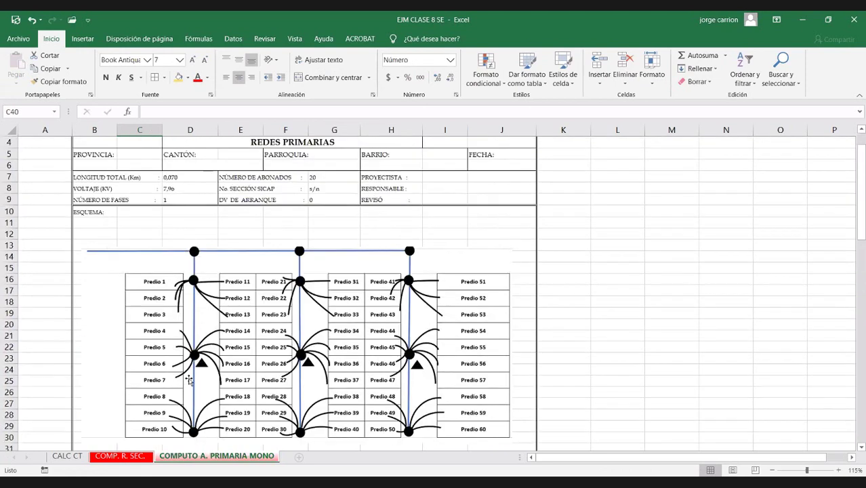
pyautogui.scroll(-6, 189, 380)
pyautogui.write('+70/1000')
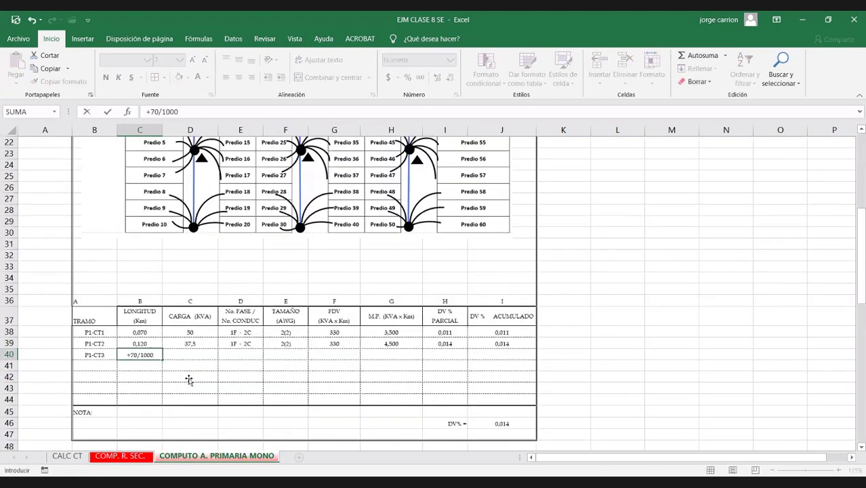
pyautogui.press('Return')
pyautogui.click(180, 353)
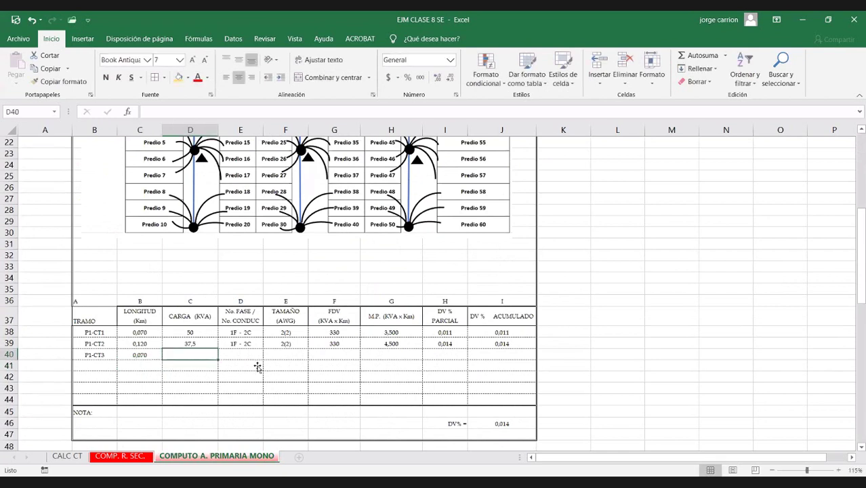
pyautogui.write('25')
# Copy the phase, conductor size, FDV and voltage-drop formulas from E39:J39 into the P1-CT3 row starting at E40
pyautogui.moveTo(240, 344); pyautogui.dragTo(529, 358)
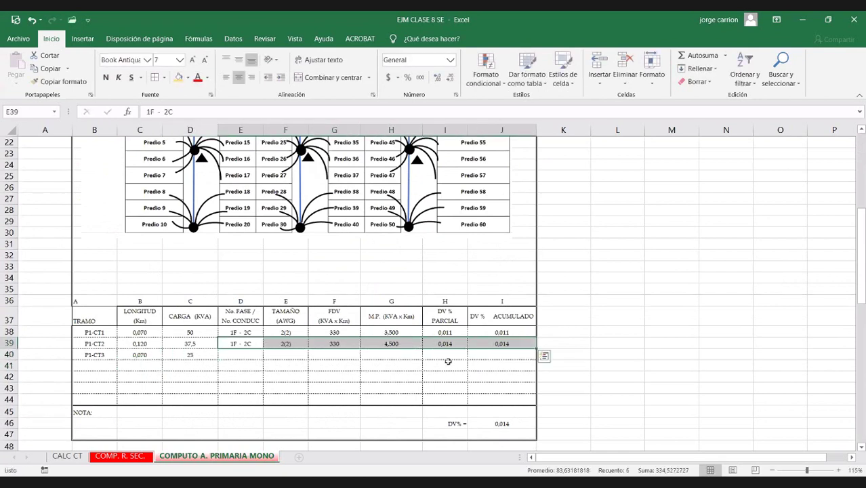
pyautogui.hotkey('ctrl', 'c')
pyautogui.click(239, 354)
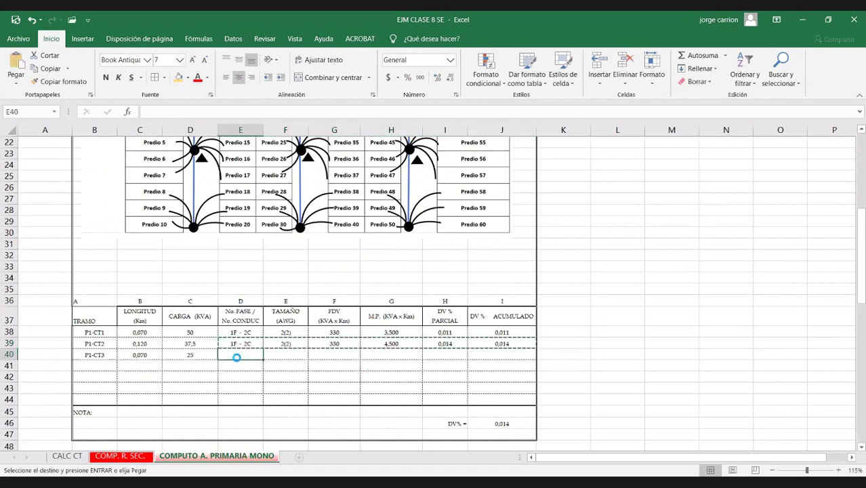
pyautogui.hotkey('ctrl', 'v')
pyautogui.click(667, 378)
# Inspect the MAX formula in the final DV% cell J46 and the accumulated range it covers
pyautogui.click(514, 424)
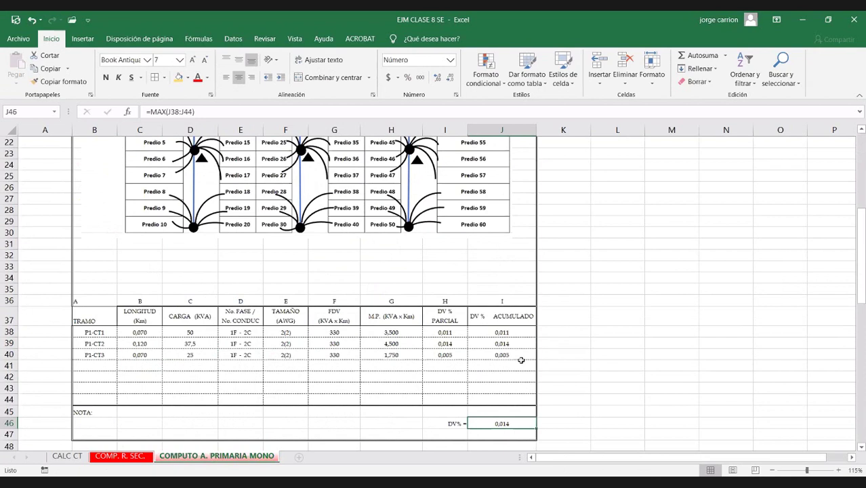
pyautogui.doubleClick(514, 424)
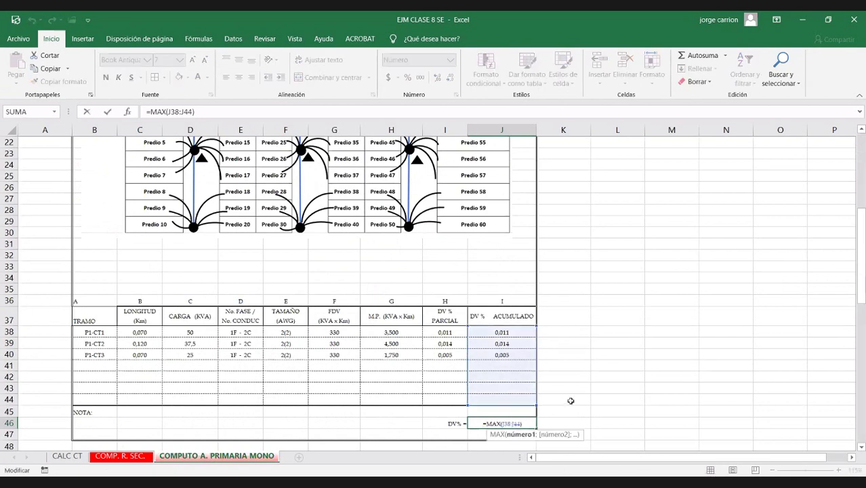
# Compare the accumulated DV% of P1-CT2 in J39 with the final DV% in J46, and review the network scheme
pyautogui.press('Escape')
pyautogui.scroll(1, 391, 342)
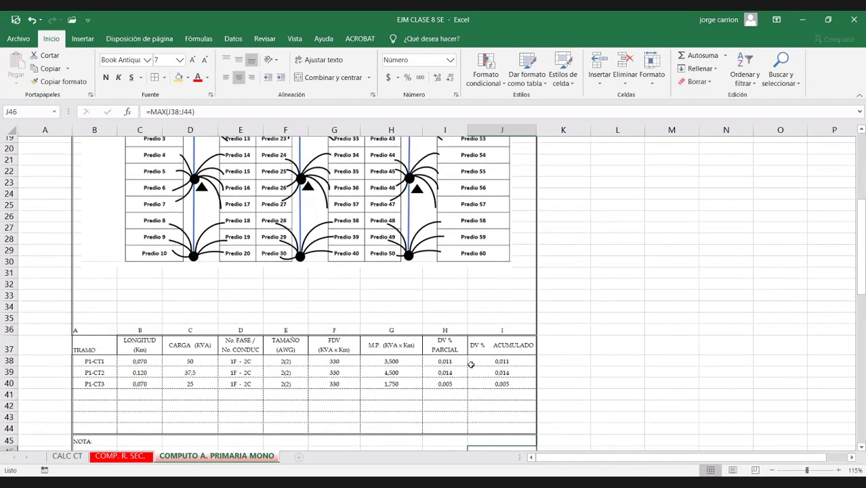
pyautogui.scroll(-1, 496, 343)
pyautogui.click(500, 343)
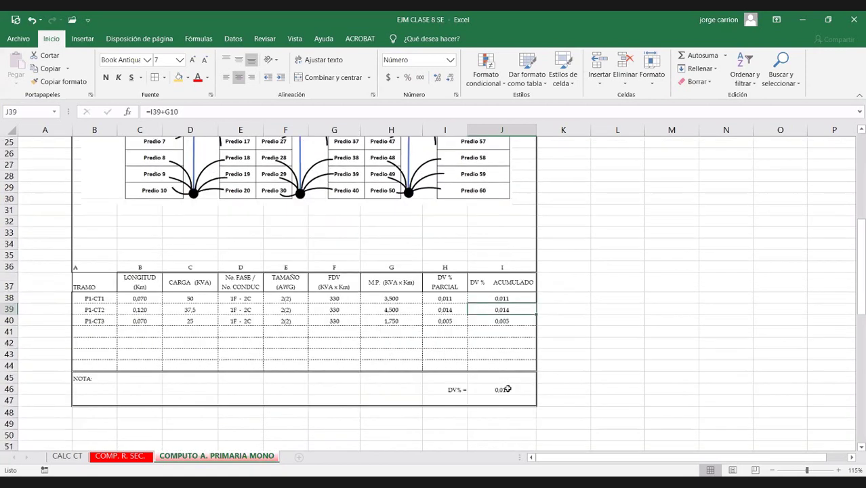
pyautogui.hotkey('ctrl', 'Return')
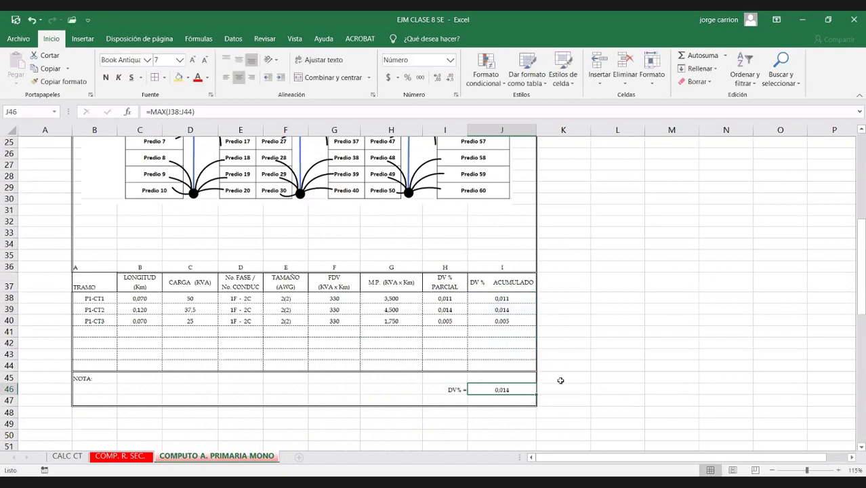
pyautogui.scroll(4, 587, 371)
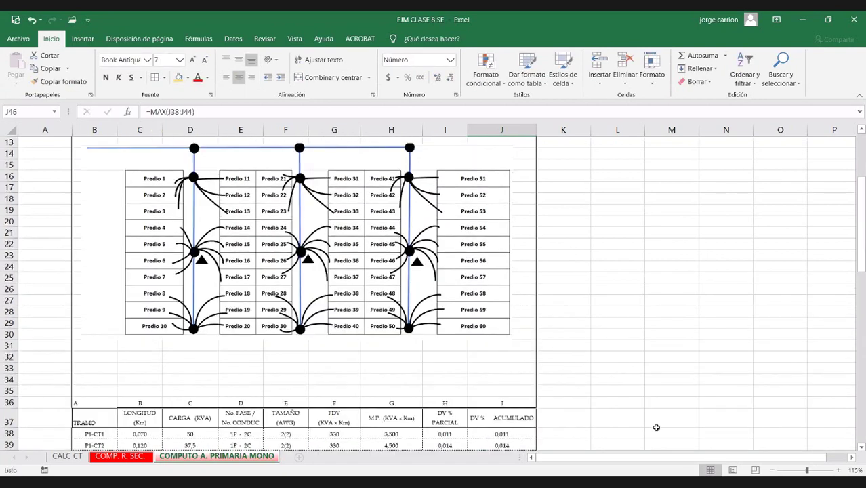
pyautogui.scroll(1, 290, 98)
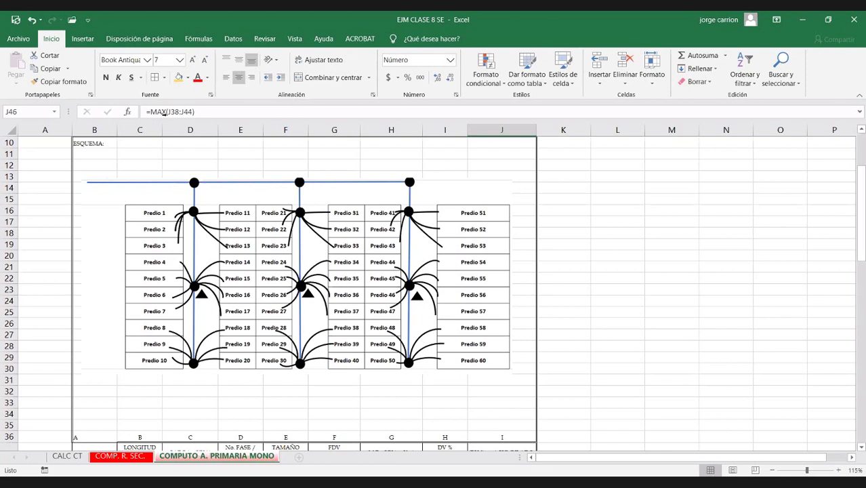
# Inspect the P1-CT1 formulas for partial DV% in I38 and accumulated DV% in J38, including the cells they reference
pyautogui.scroll(-3, 284, 276)
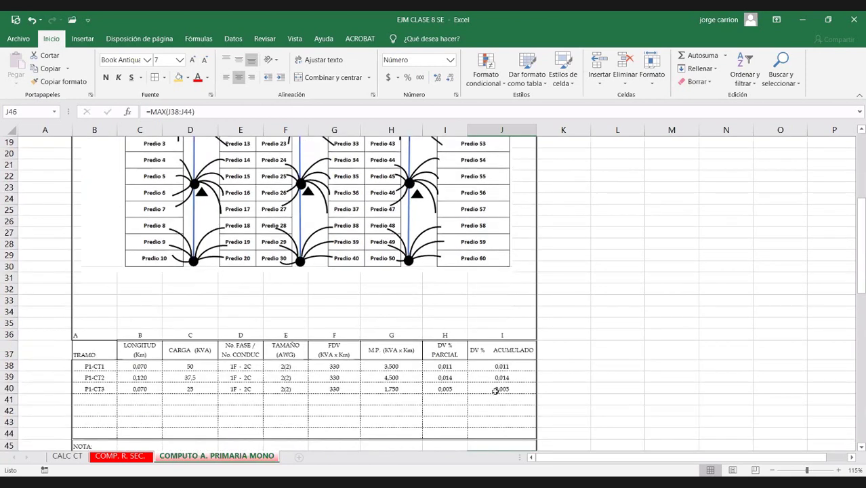
pyautogui.scroll(-2, 506, 305)
pyautogui.click(506, 298)
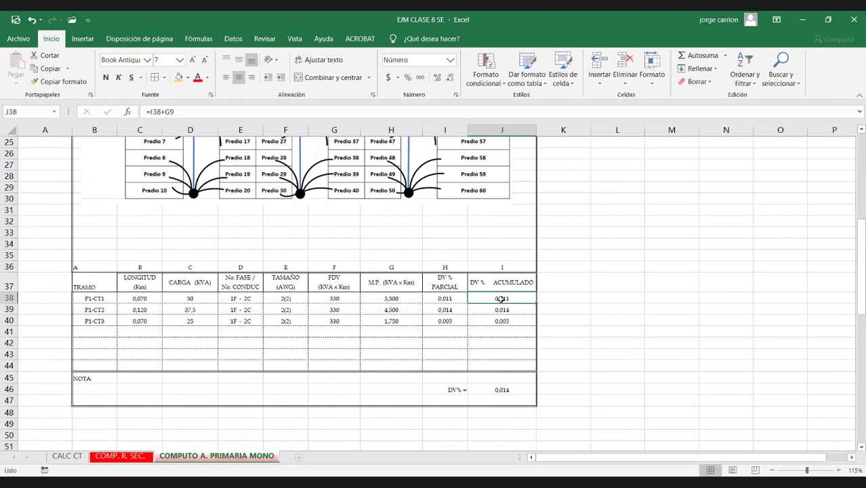
pyautogui.click(442, 298)
pyautogui.press('F2')
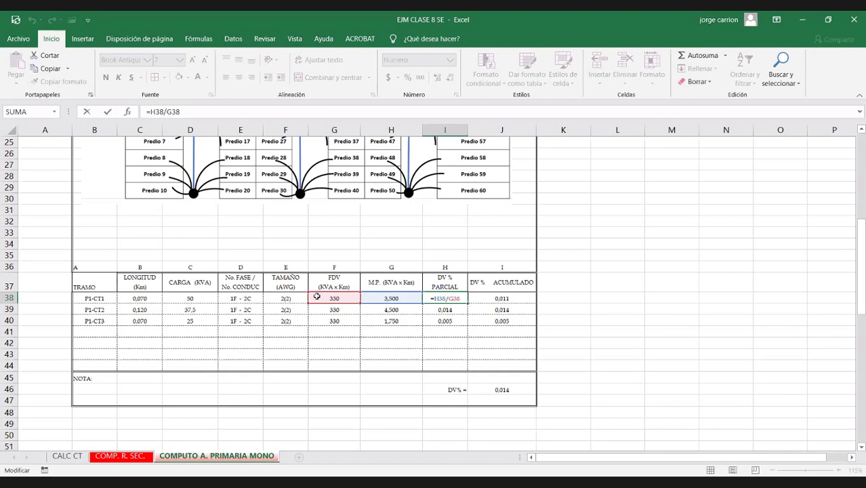
pyautogui.press('Escape')
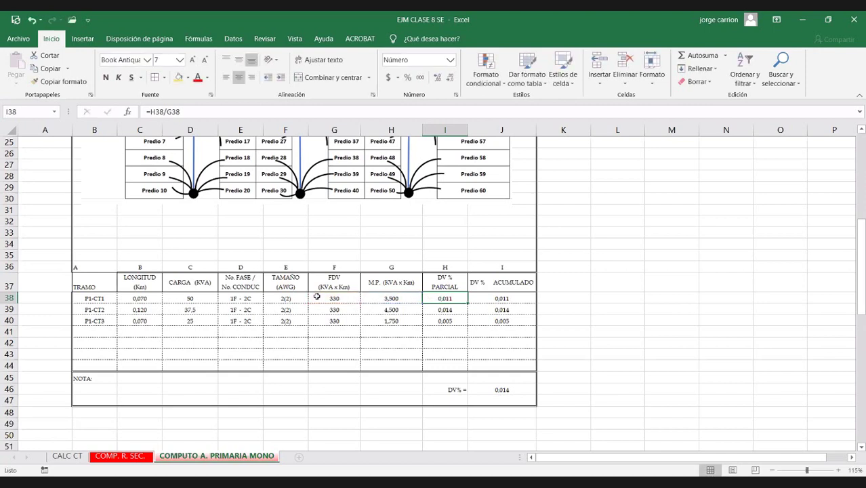
pyautogui.doubleClick(484, 299)
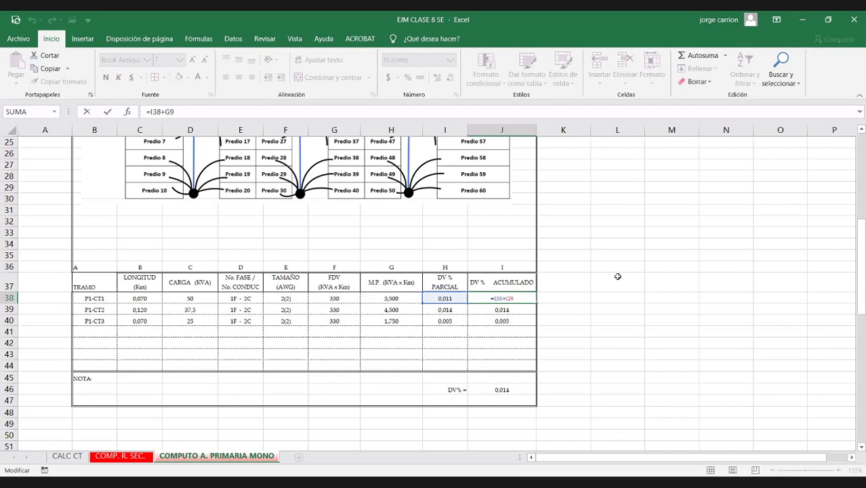
pyautogui.press('Escape')
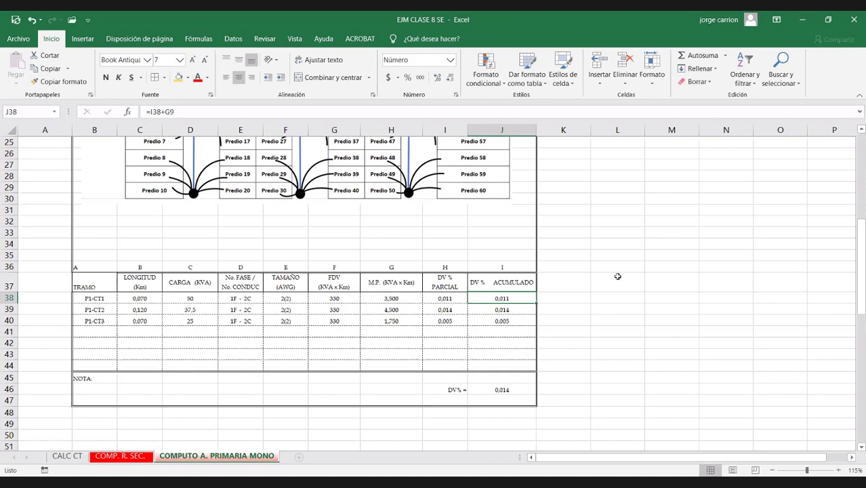
# Examine the sheet's header data, the network scheme and the segment table to check the route lengths to each transformer
pyautogui.scroll(4, 617, 276)
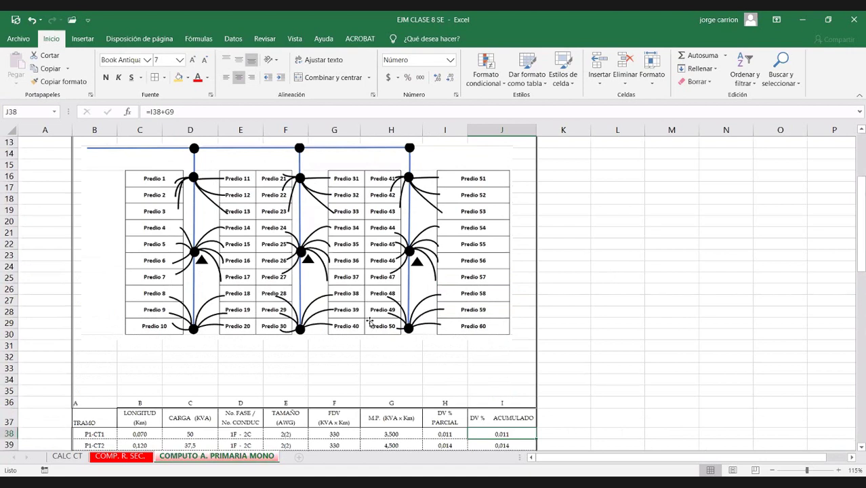
pyautogui.scroll(3, 90, 228)
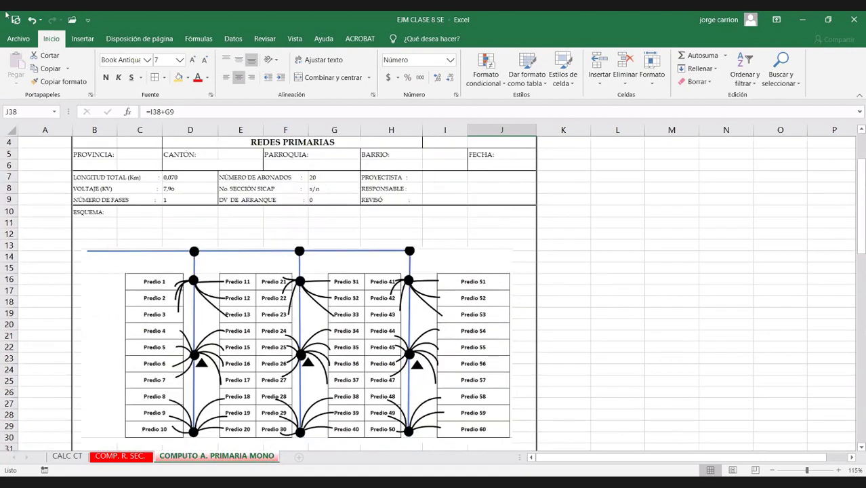
pyautogui.scroll(1, 577, 261)
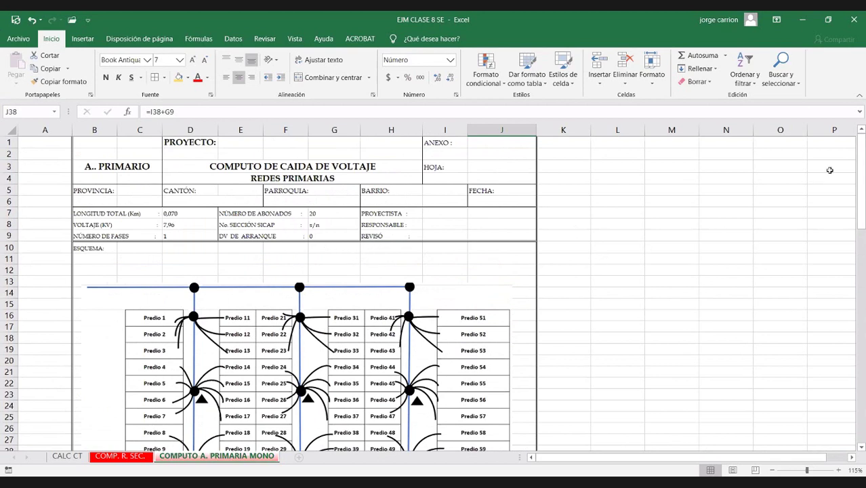
pyautogui.moveTo(860, 151); pyautogui.dragTo(420, 271)
pyautogui.scroll(-7, 355, 279)
pyautogui.scroll(6, 220, 271)
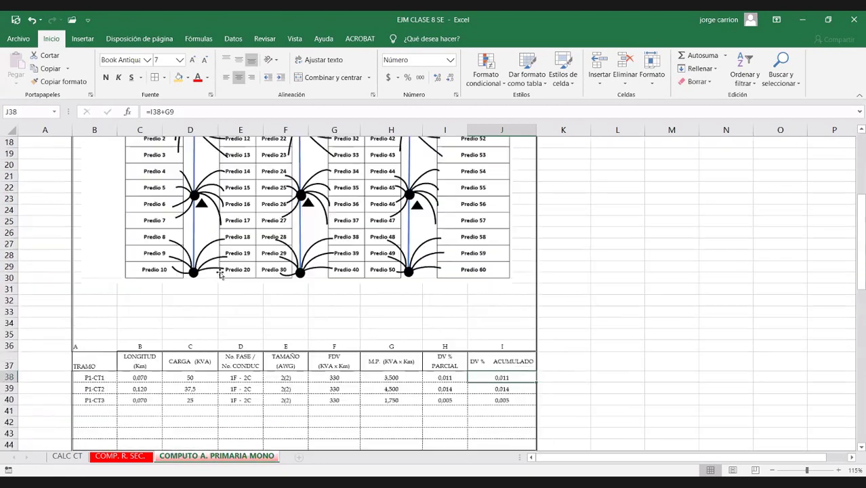
pyautogui.scroll(2, 195, 230)
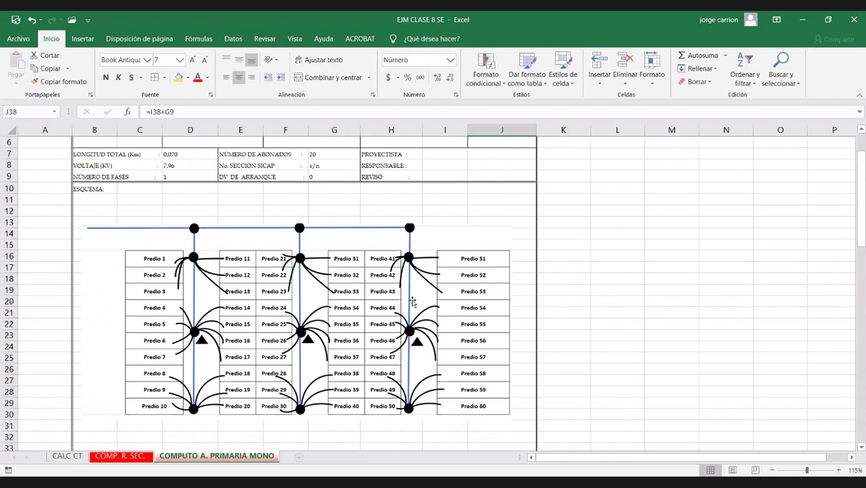
pyautogui.scroll(-1, 411, 303)
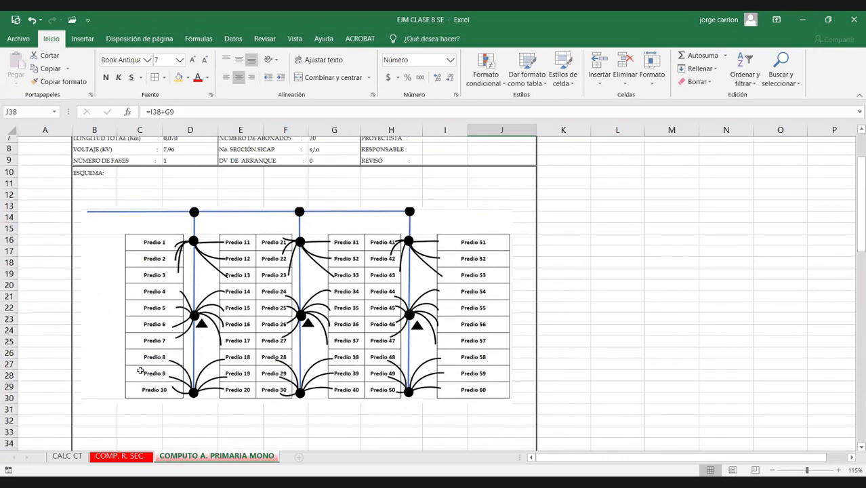
# Change the LONGITUD of P1-CT3 in C40 to +170/1000
pyautogui.scroll(-5, 149, 371)
pyautogui.doubleClick(145, 367)
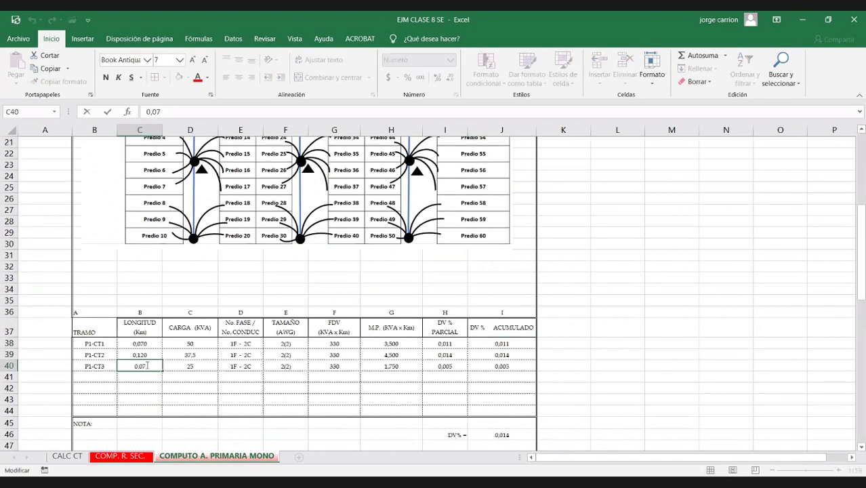
pyautogui.doubleClick(137, 366)
pyautogui.write('17')
pyautogui.press('BackSpace')
pyautogui.press('BackSpace')
pyautogui.write('+')
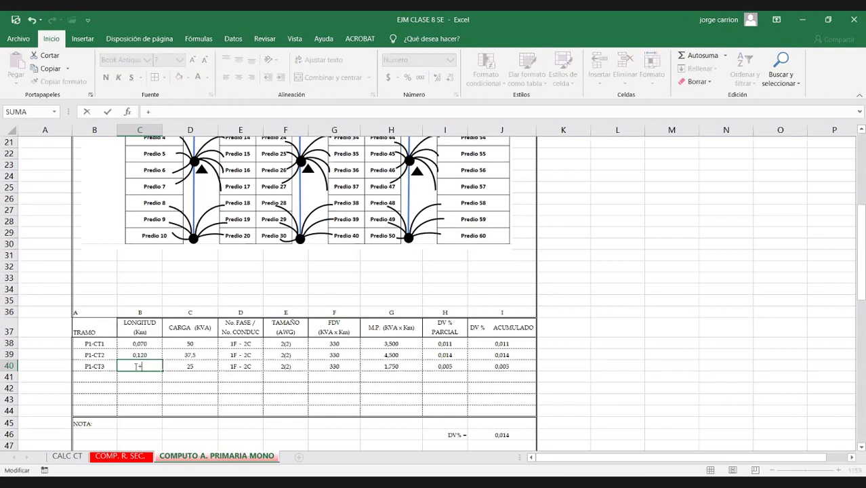
pyautogui.write('170/1000')
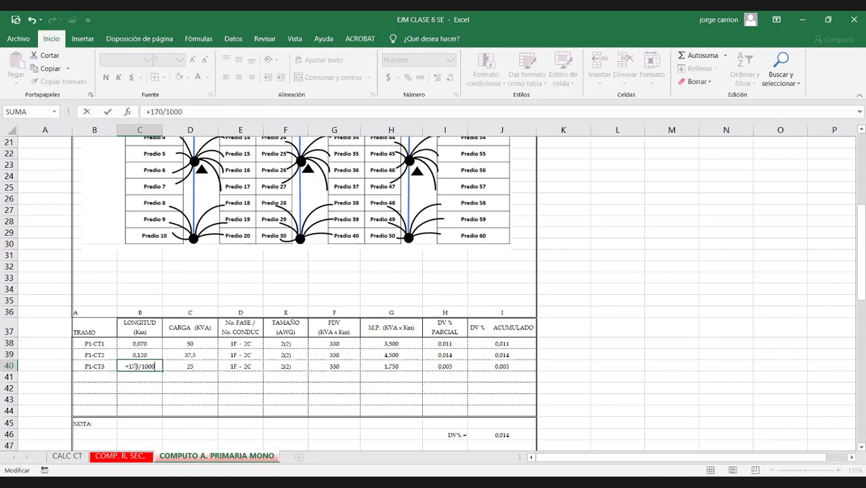
pyautogui.press('Return')
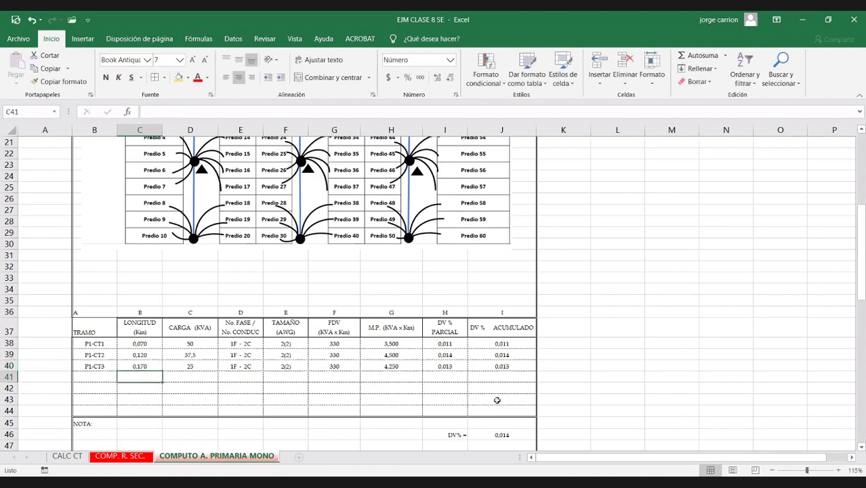
# Check the LONGITUD formula of P1-CT2 in C39 against the route drawn in the network scheme
pyautogui.scroll(-2, 538, 405)
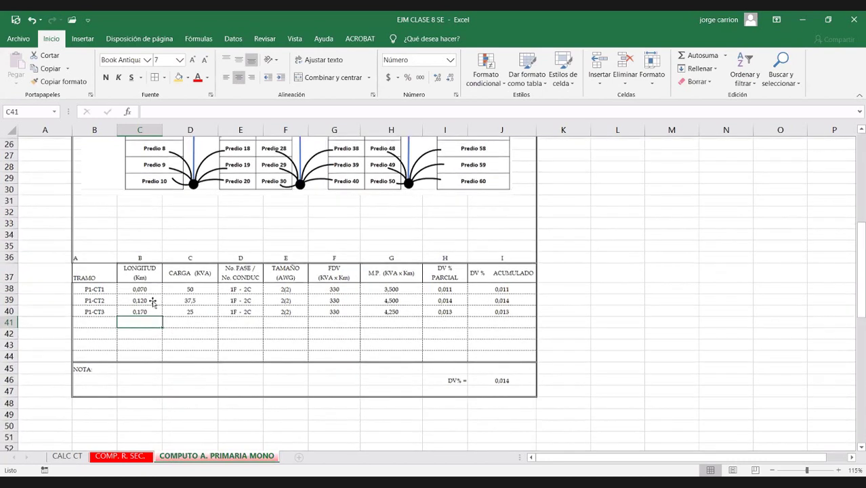
pyautogui.click(145, 299)
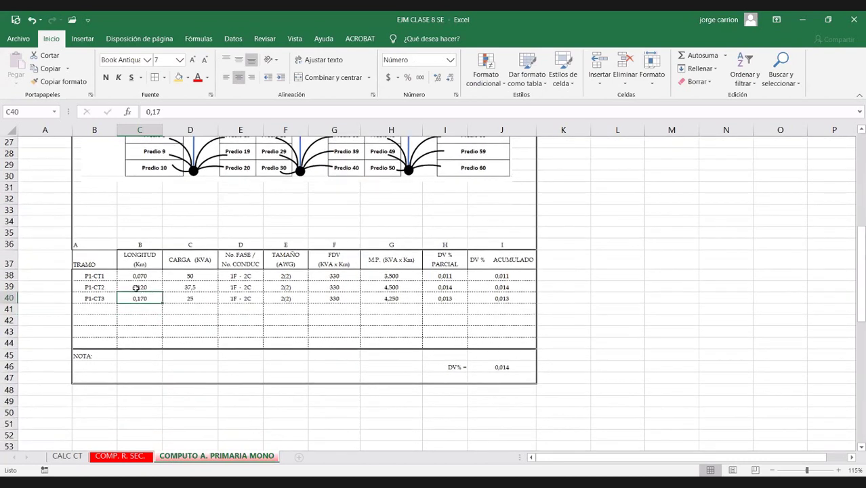
pyautogui.click(135, 287)
pyautogui.doubleClick(135, 288)
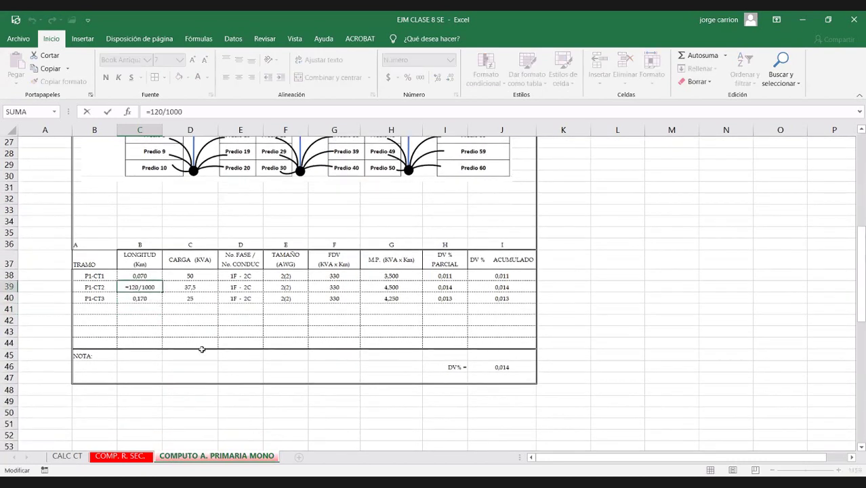
pyautogui.scroll(2, 220, 360)
pyautogui.scroll(3, 199, 224)
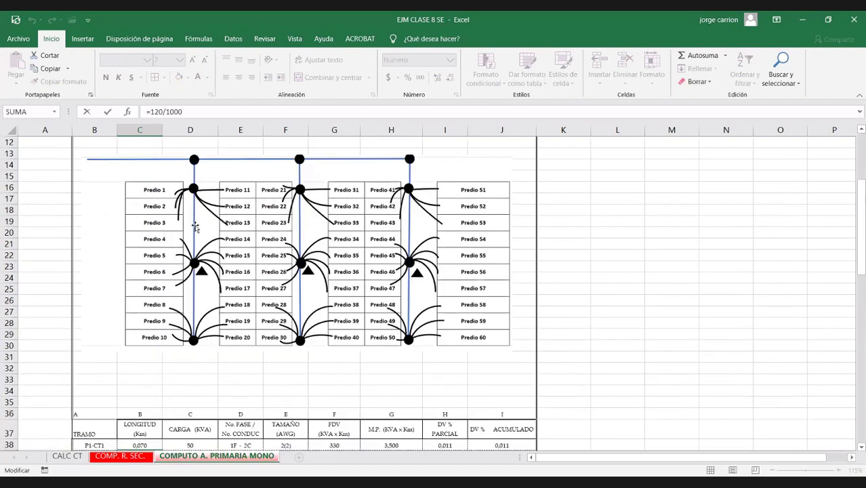
pyautogui.scroll(1, 194, 229)
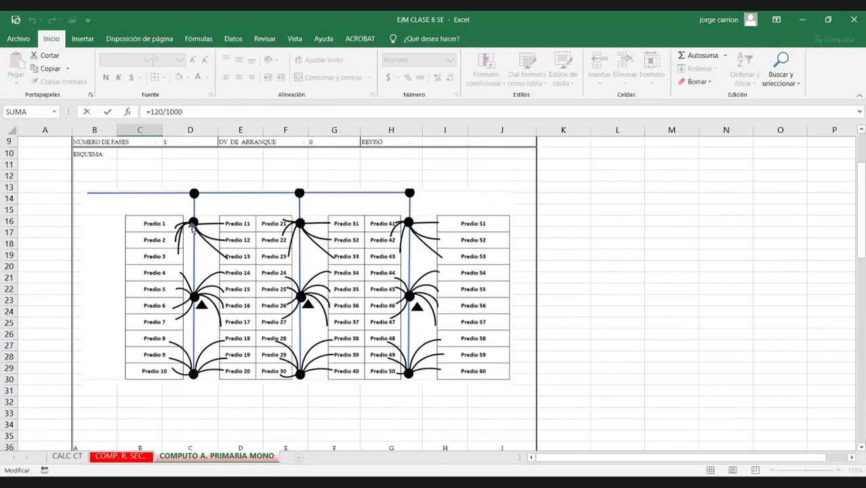
pyautogui.scroll(1, 194, 239)
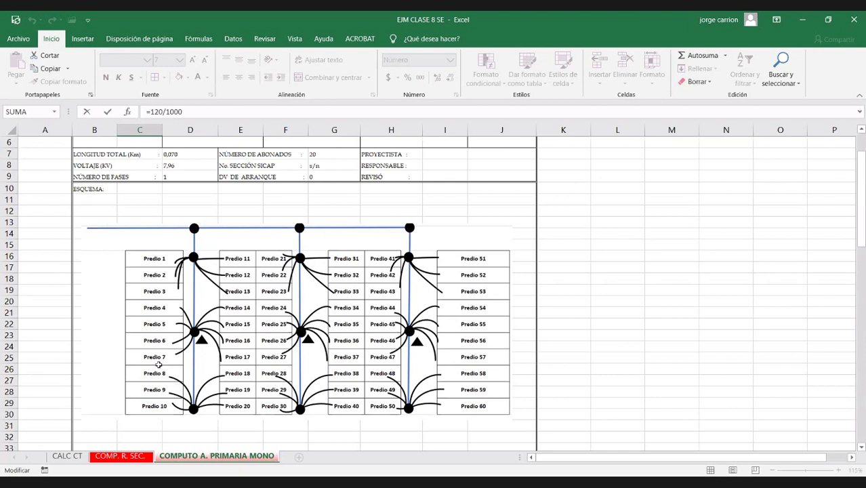
pyautogui.scroll(-2, 158, 365)
pyautogui.scroll(-3, 158, 364)
pyautogui.press('Return')
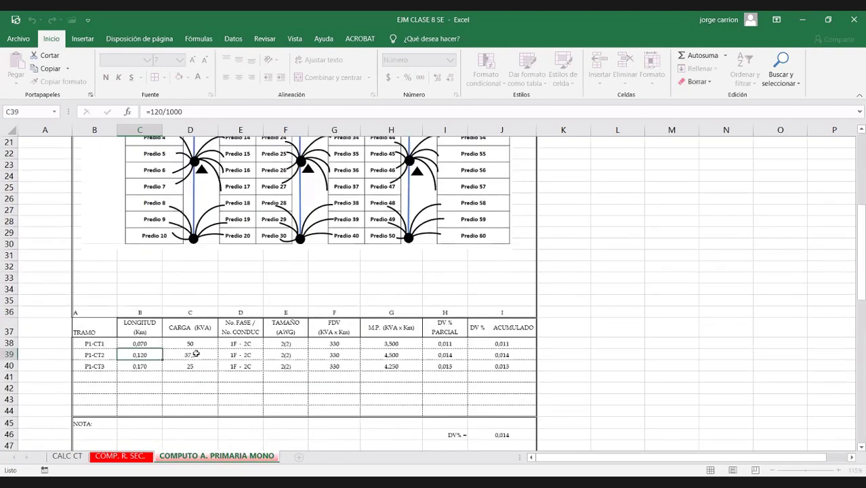
# Review the CARGA (KVA) values of P1-CT2 and P1-CT3 and the LONGITUD of P1-CT3 against the network scheme
pyautogui.click(193, 357)
pyautogui.press('Down')
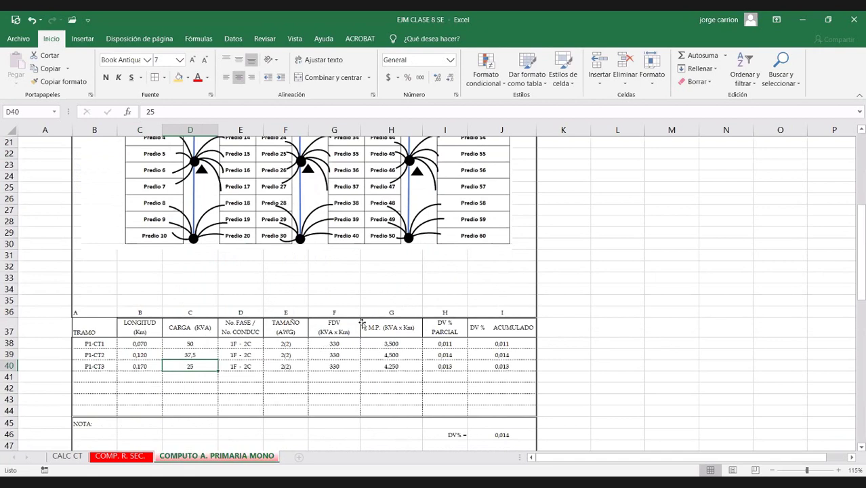
pyautogui.scroll(4, 409, 306)
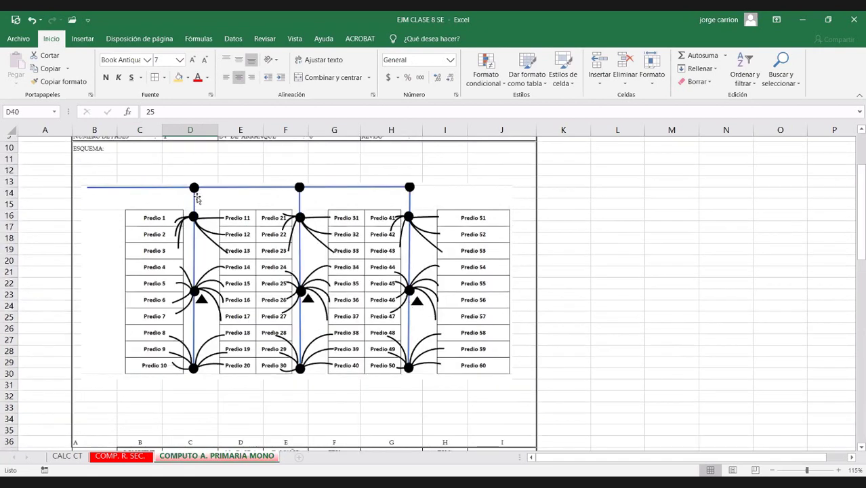
pyautogui.scroll(1, 196, 196)
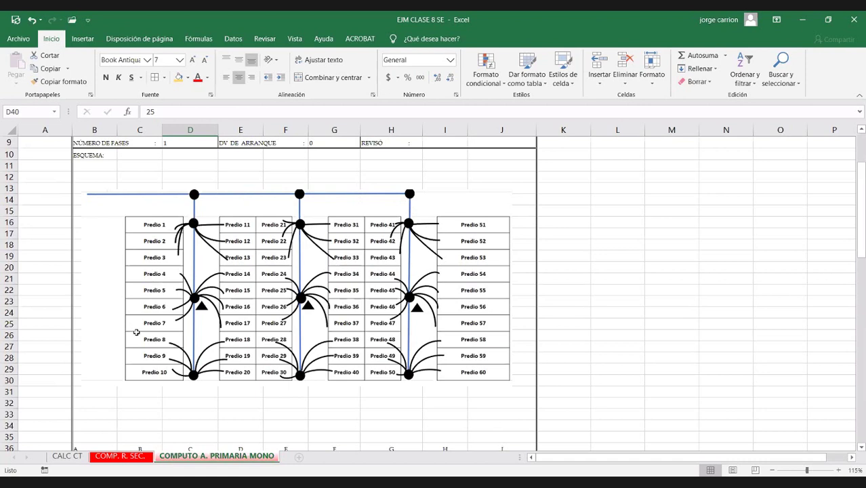
pyautogui.scroll(-5, 136, 332)
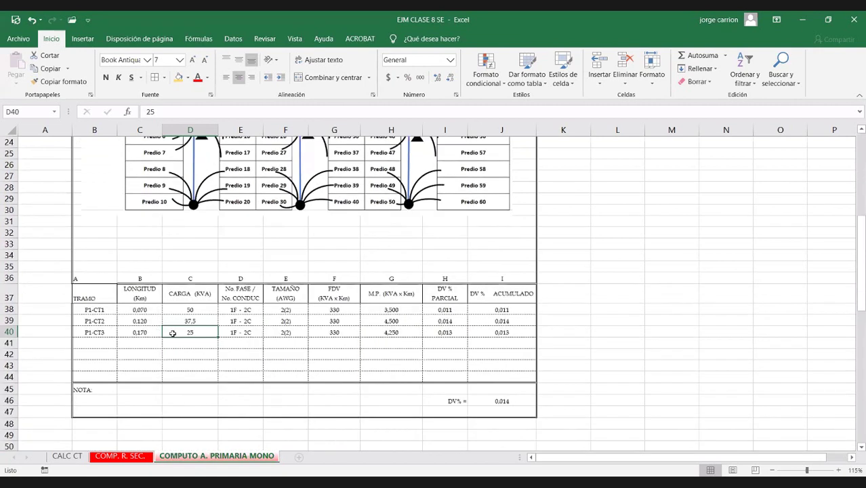
pyautogui.press('Left')
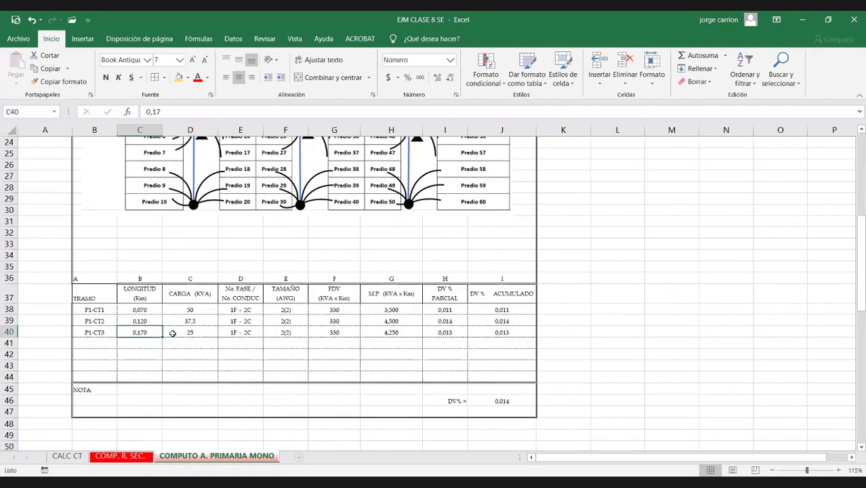